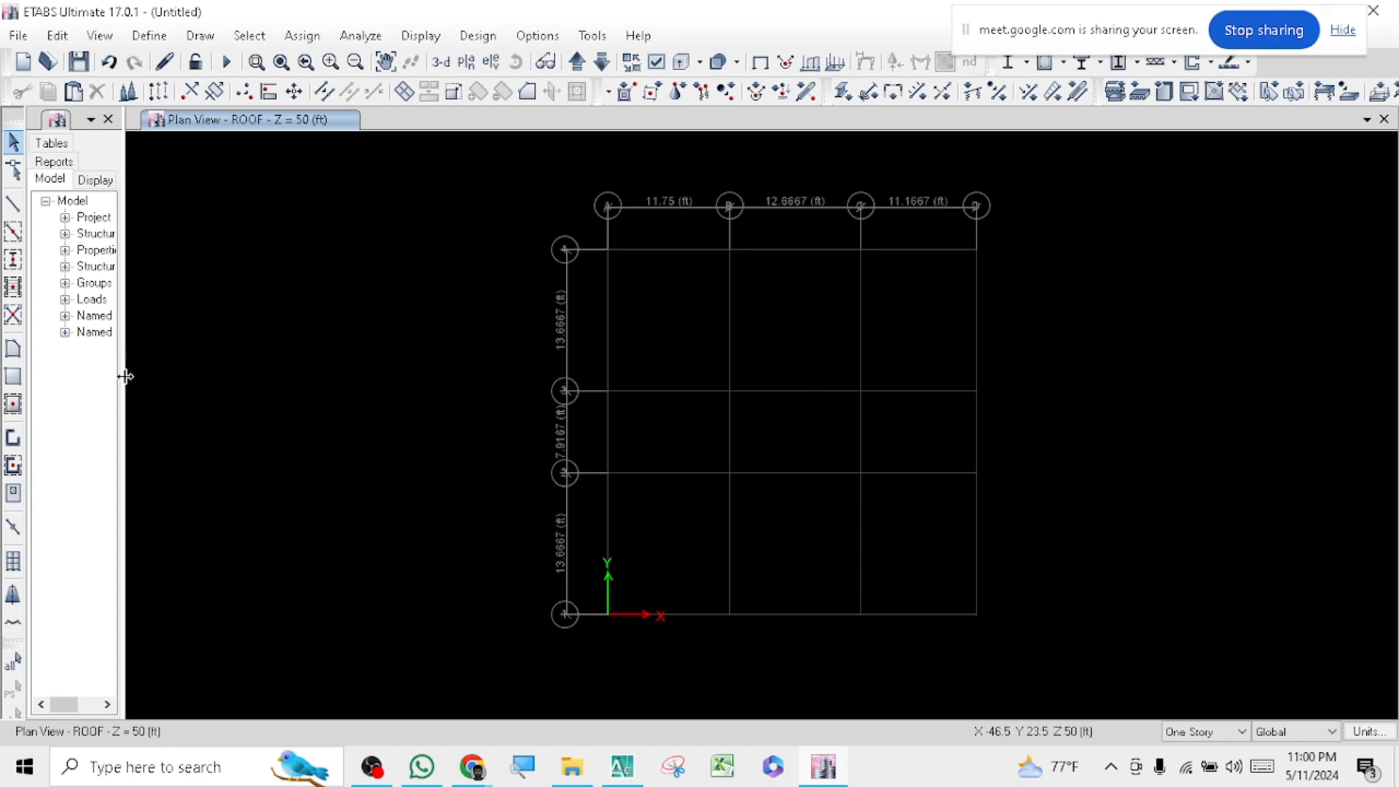
- Widen the Model Explorer, display the model in 3-D view, and check the list of available story plan views
left_click_drag(125, 376, 246, 375)
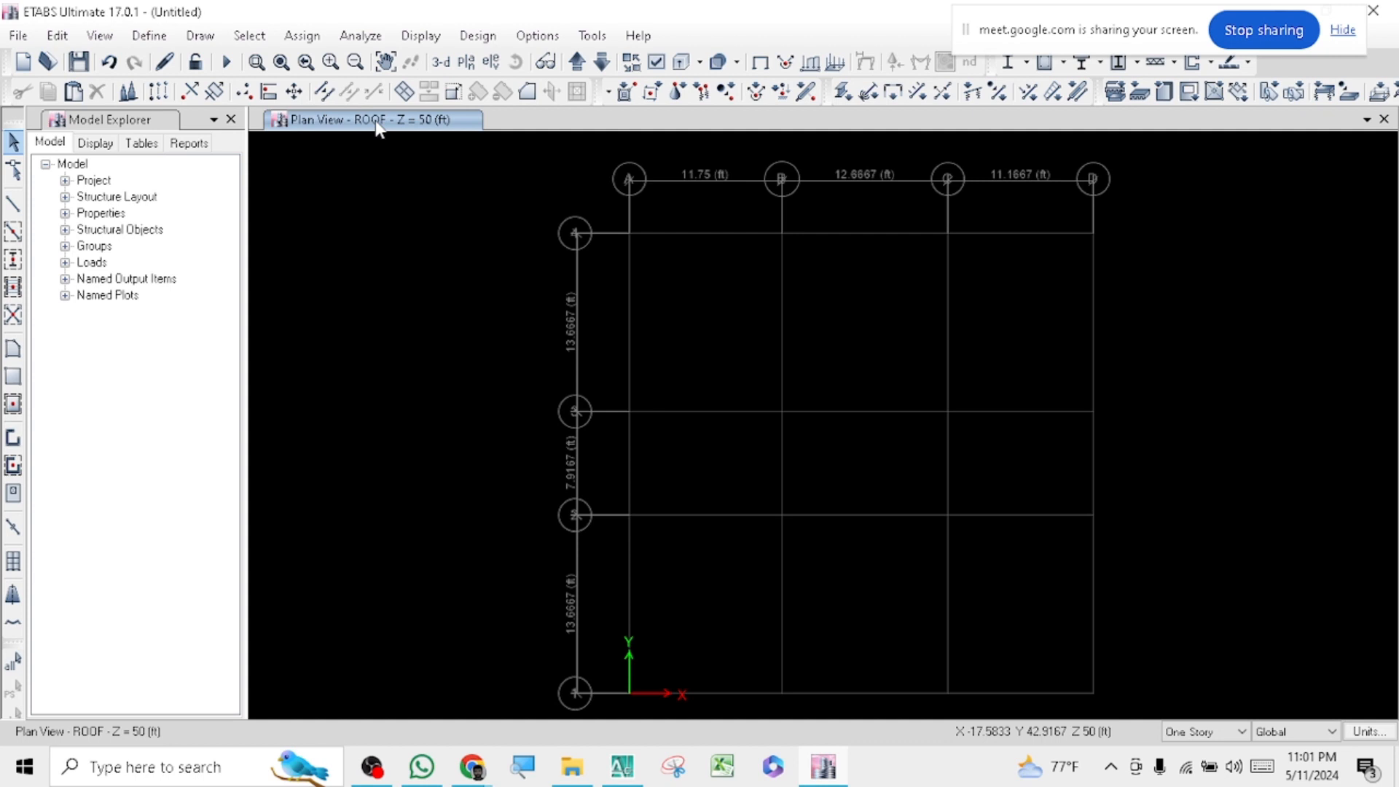
left_click(441, 63)
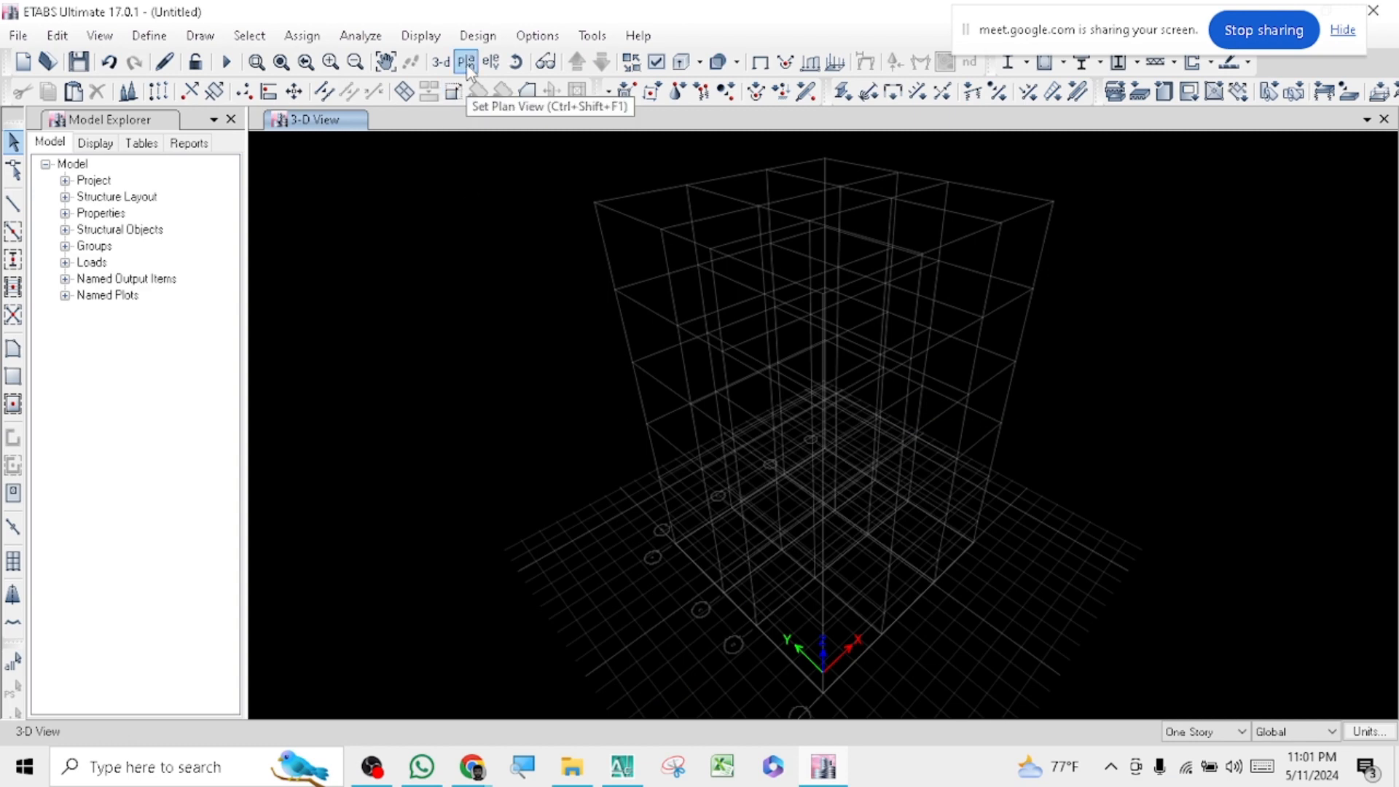
left_click(467, 63)
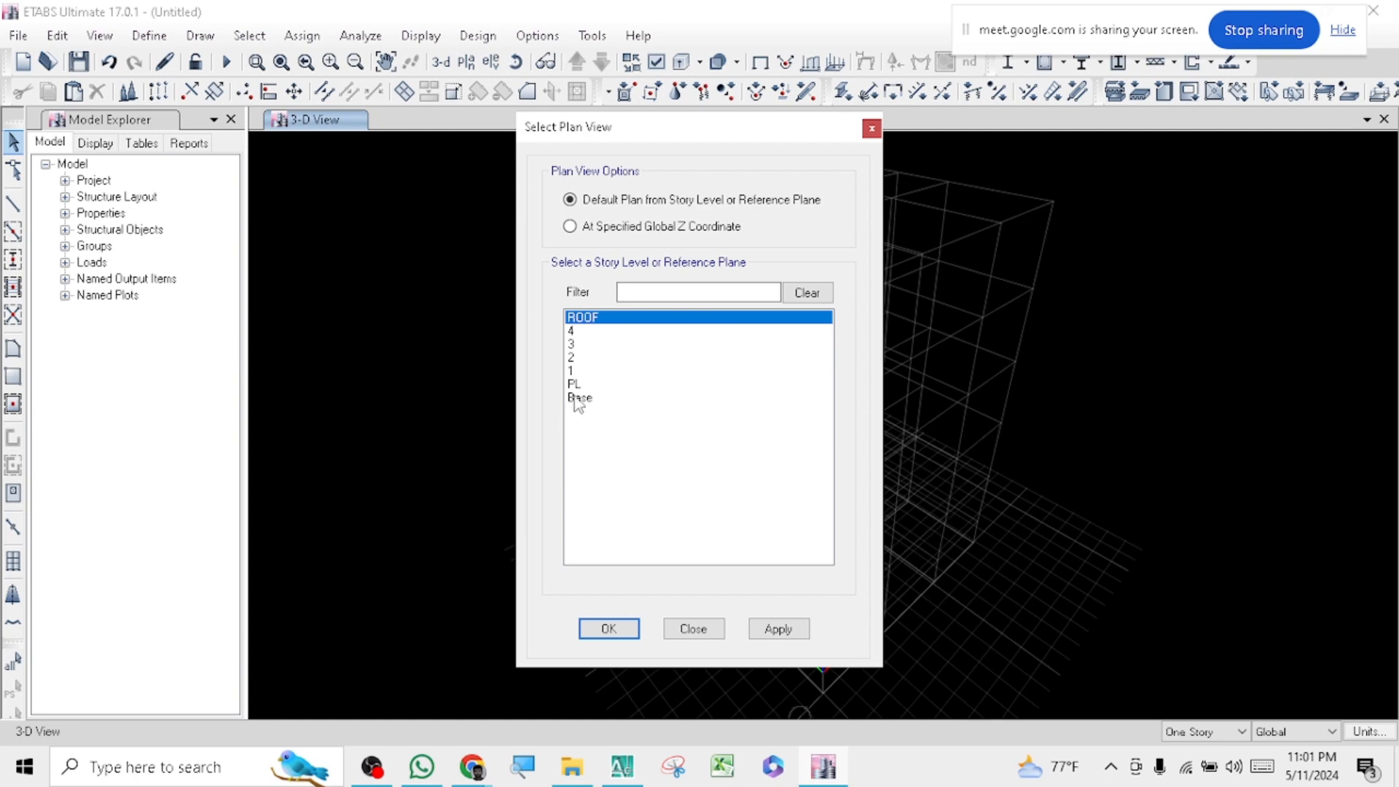
left_click(681, 634)
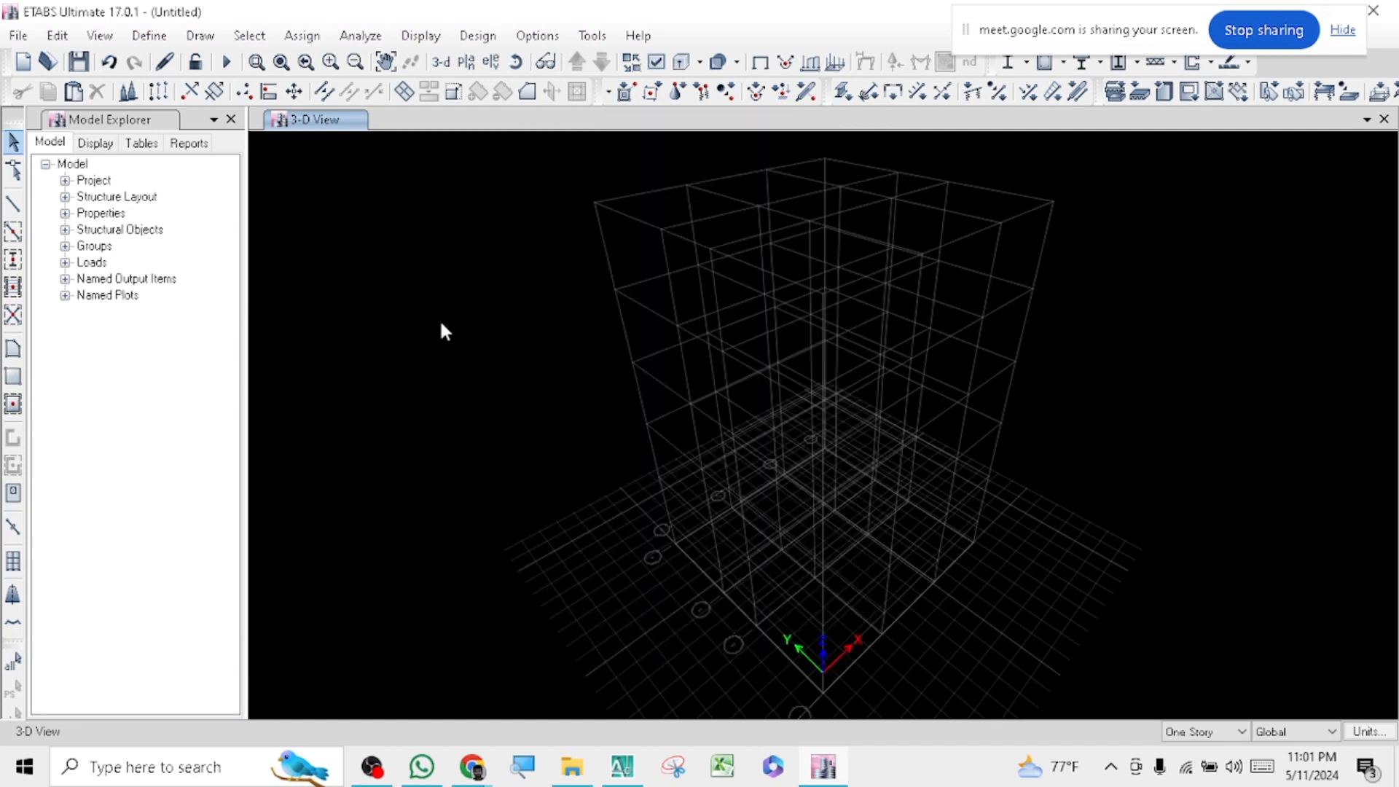
- Rename story PL to GB in the story data and refresh the view
right_click(399, 235)
left_click(375, 268)
left_click(58, 35)
left_click(63, 36)
left_click(62, 36)
left_click(102, 264)
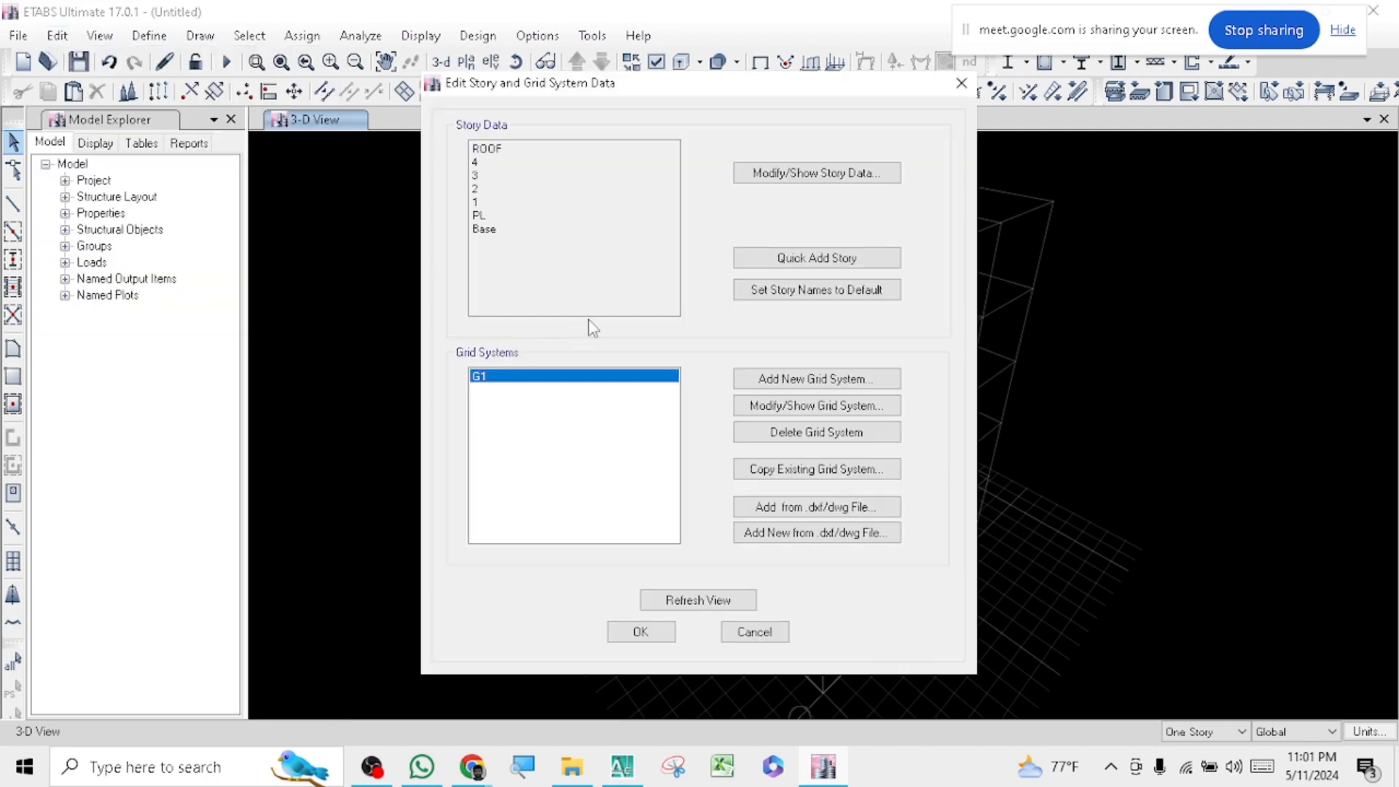
left_click(747, 183)
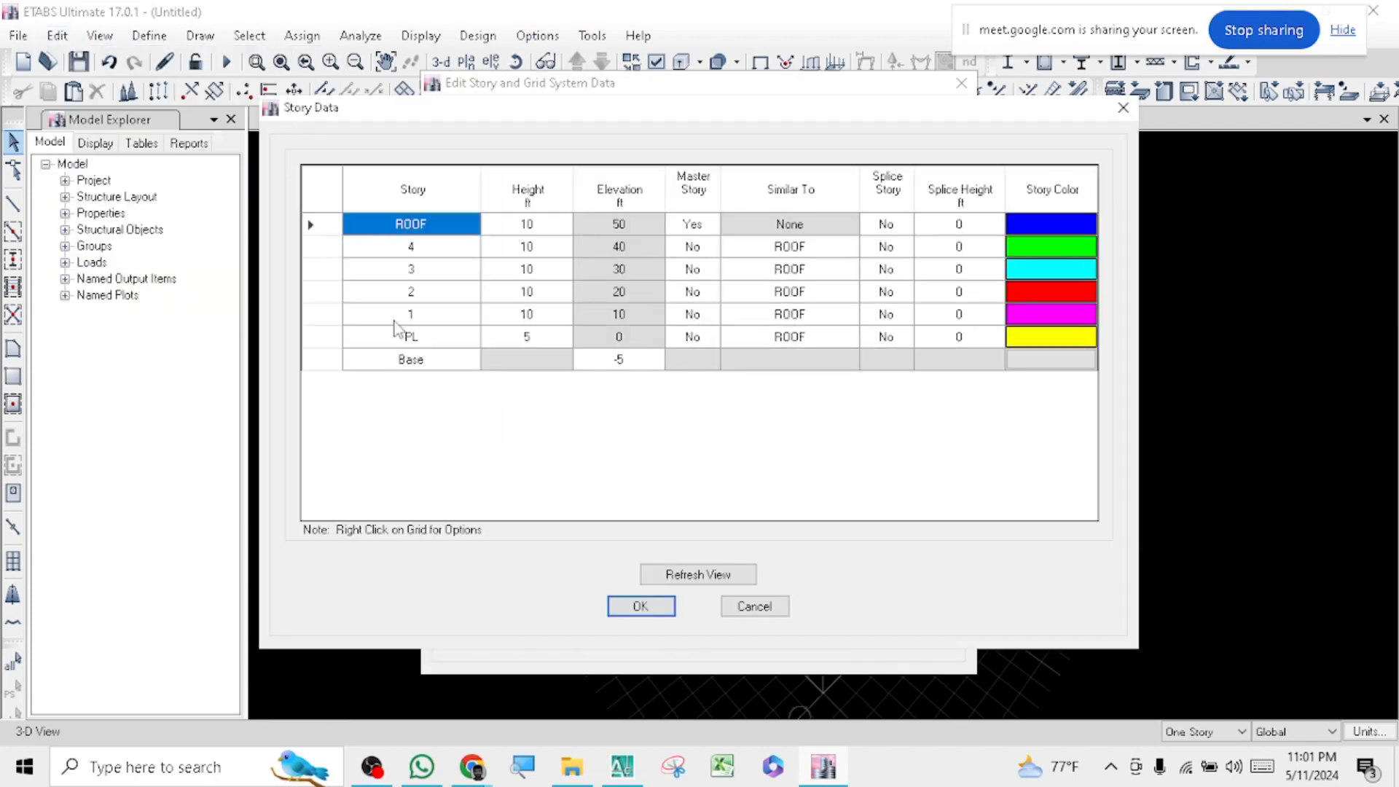
double_click(415, 336)
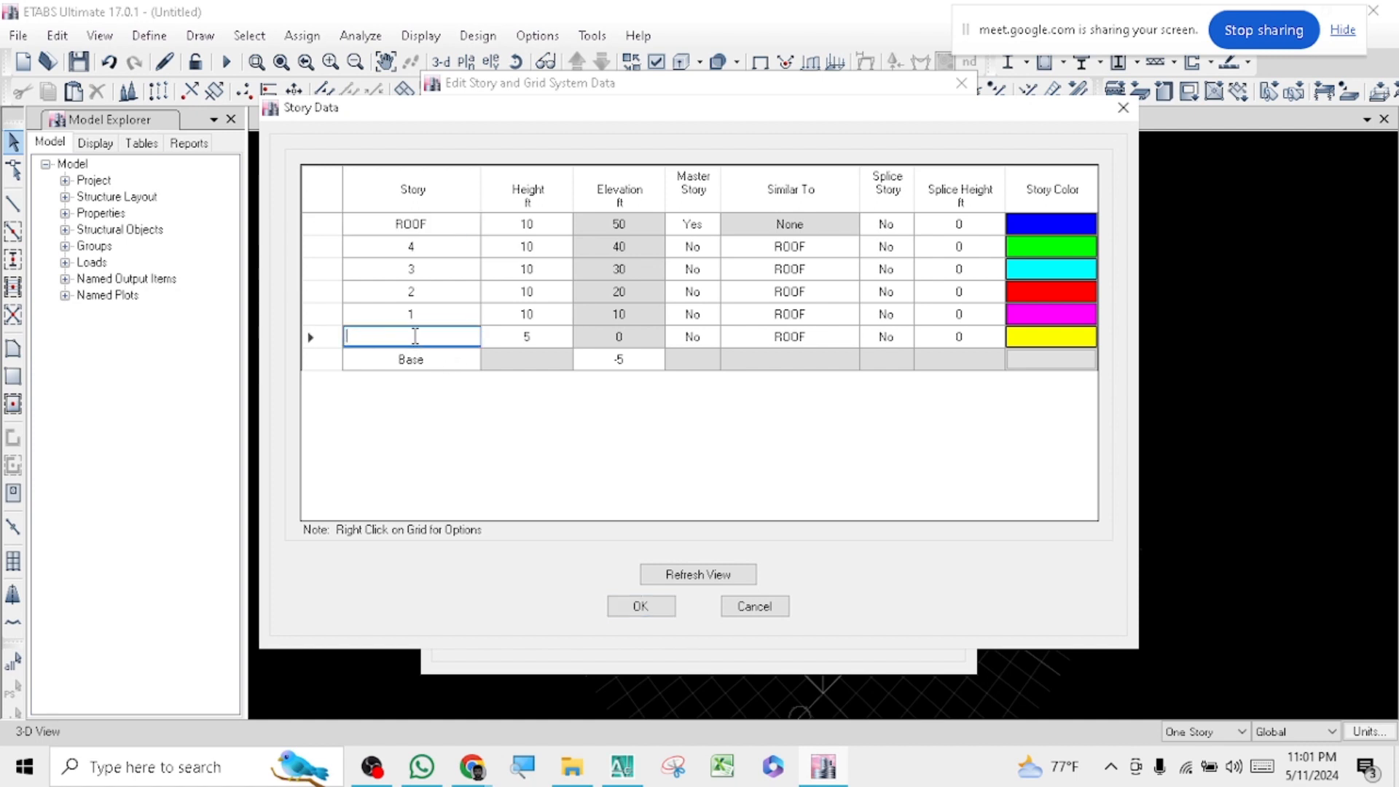
type("GB")
left_click(714, 580)
left_click(641, 609)
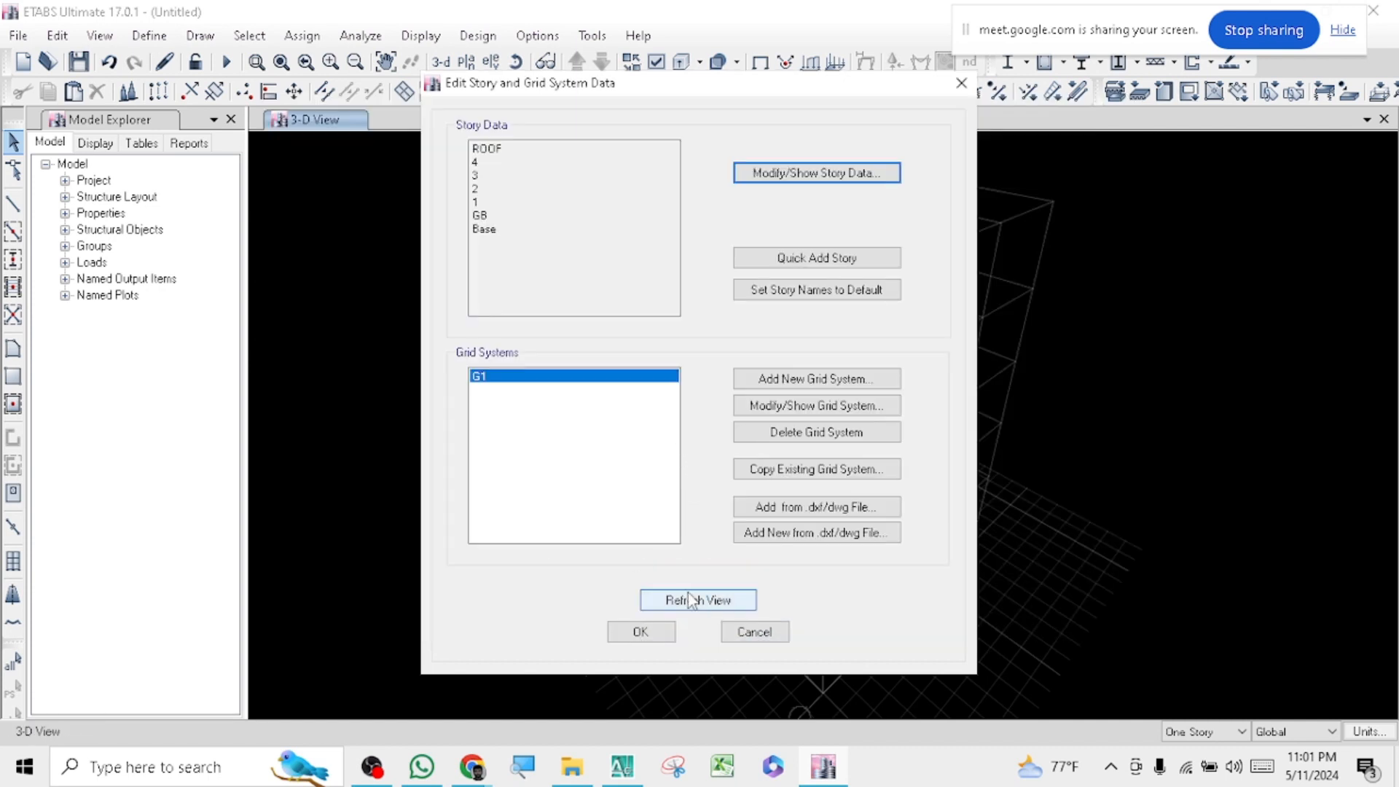
left_click(666, 599)
left_click(633, 638)
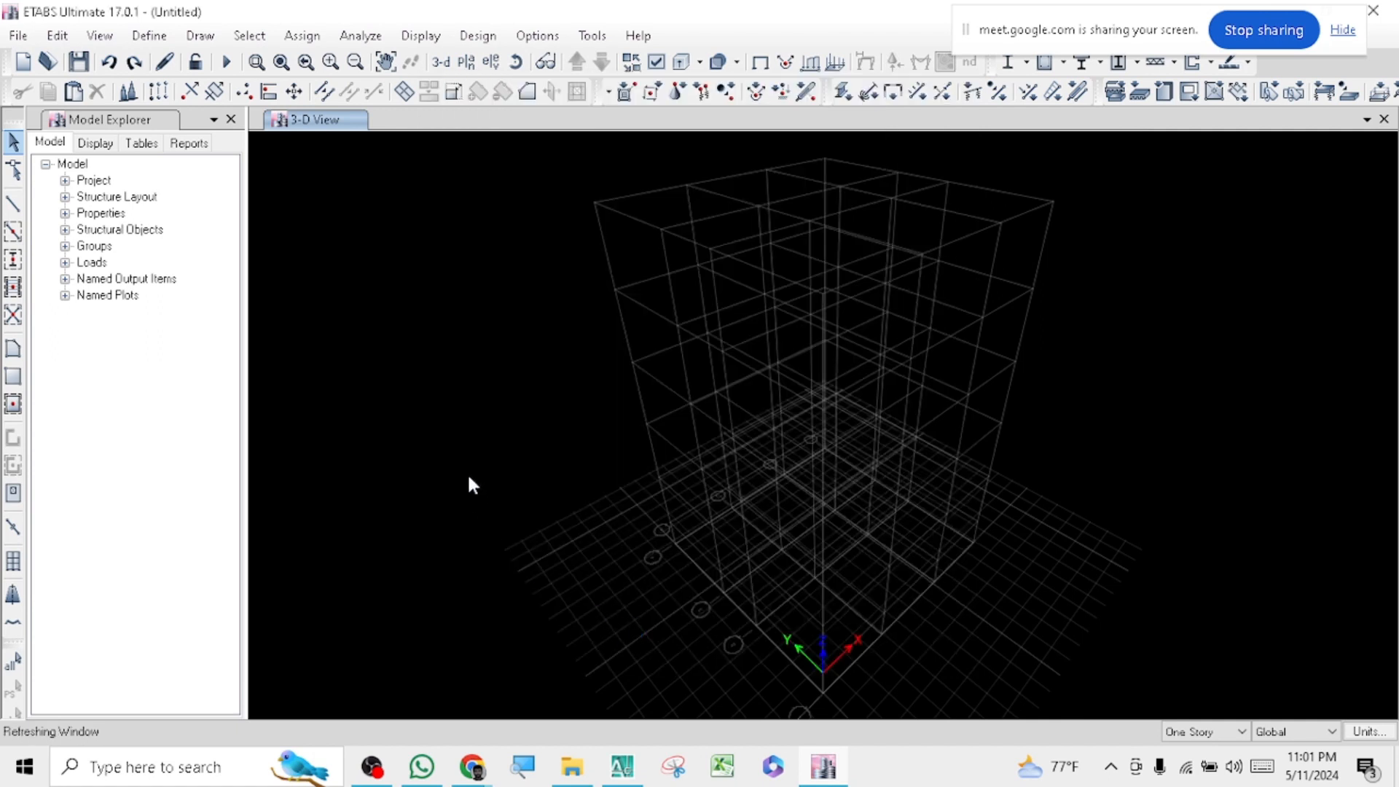
- Display the plan view of the ROOF story and switch it to the GB story
left_click(467, 62)
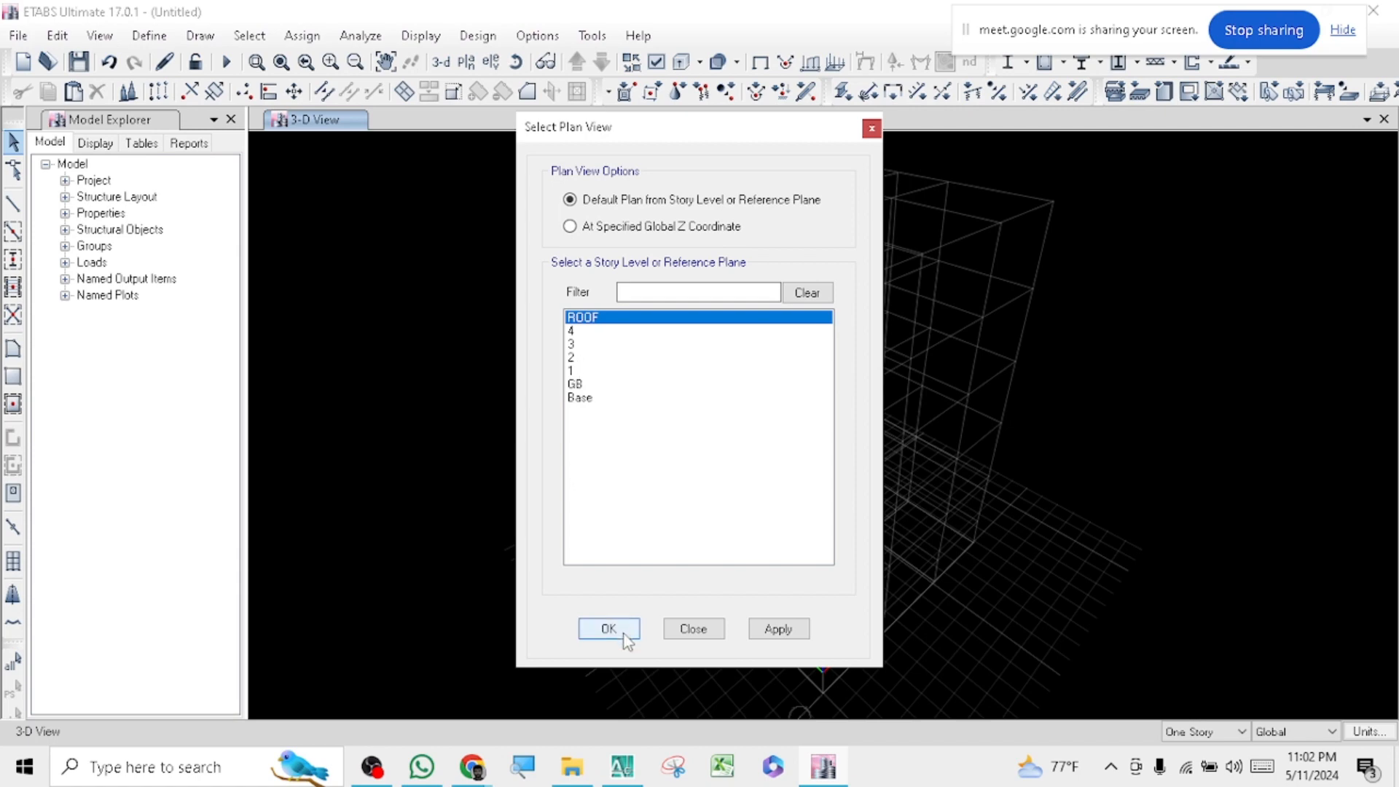
left_click(773, 630)
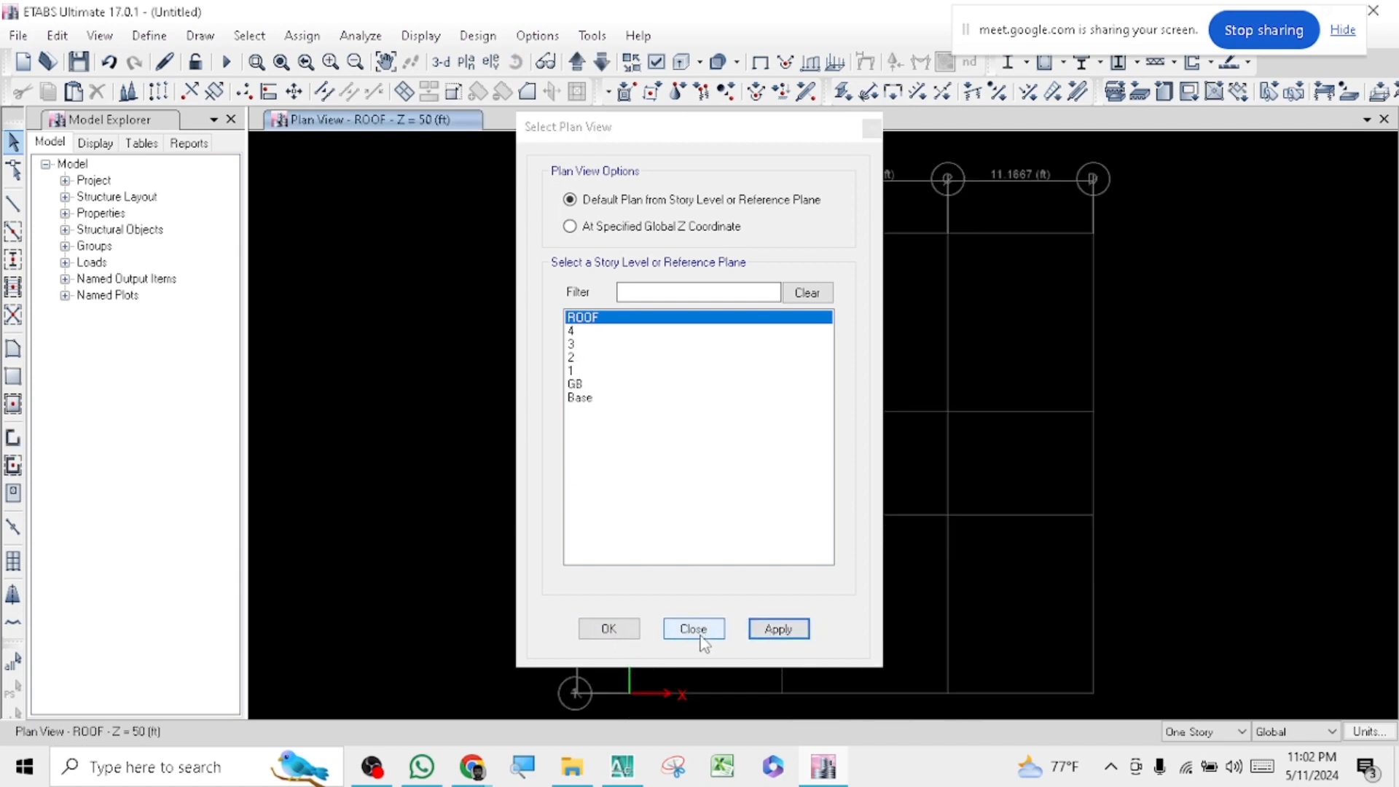
left_click(696, 631)
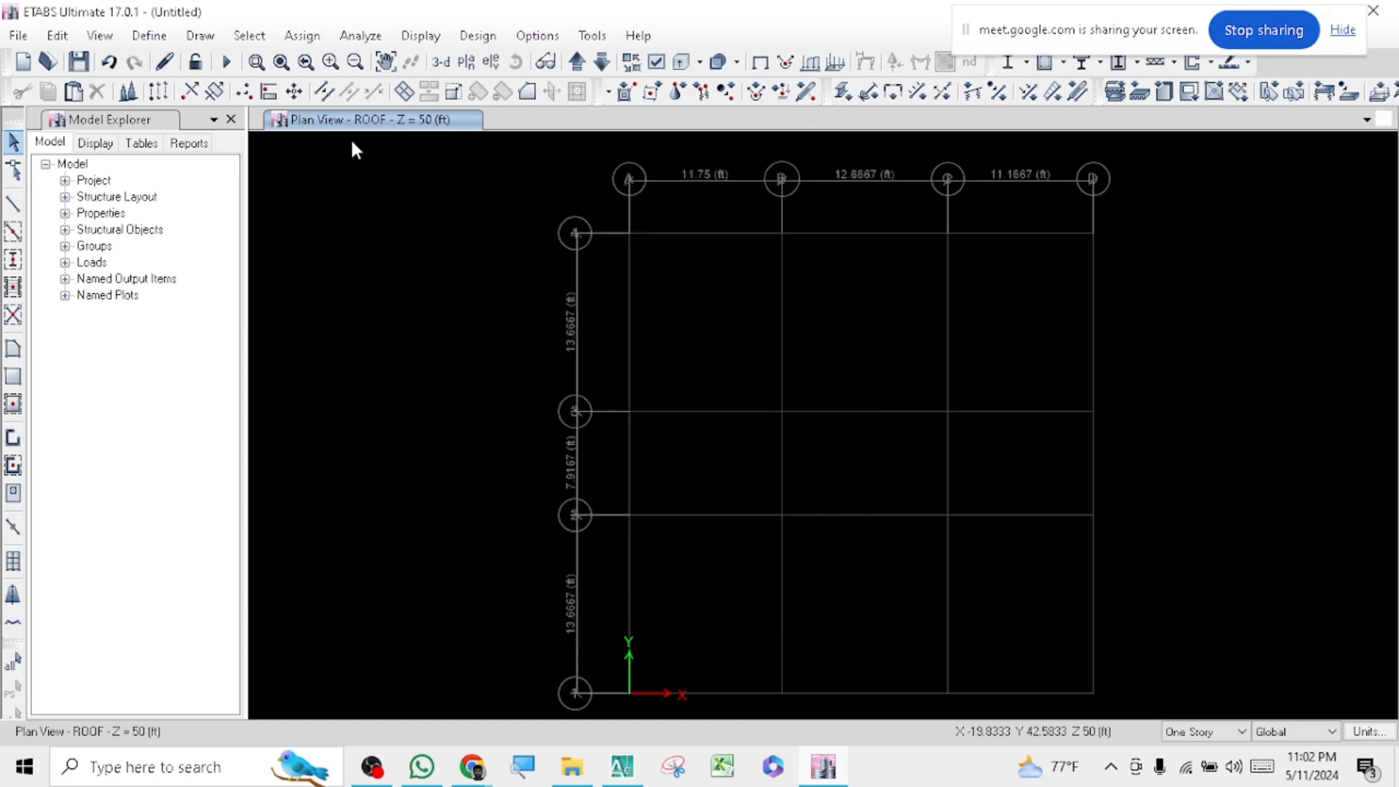
left_click(489, 64)
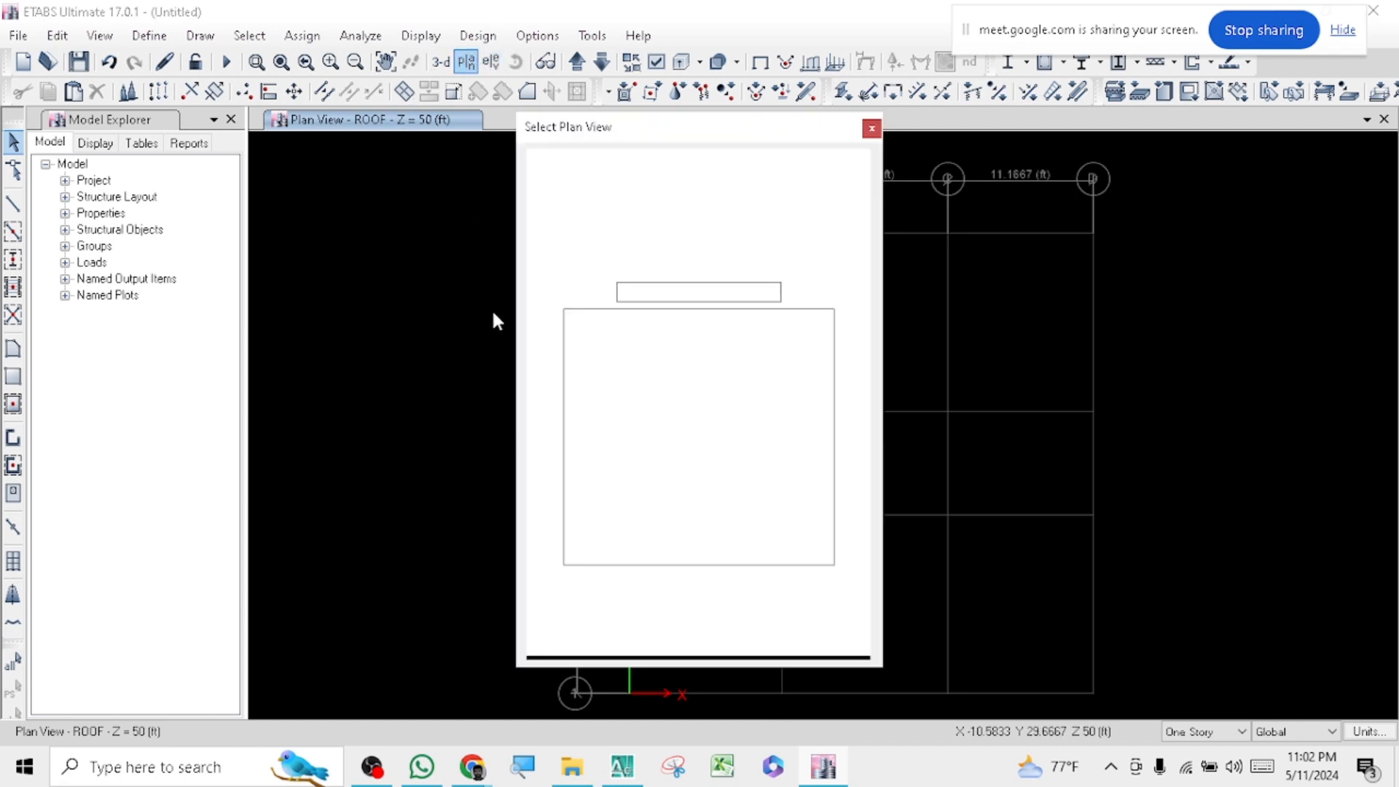
left_click(576, 384)
left_click(758, 629)
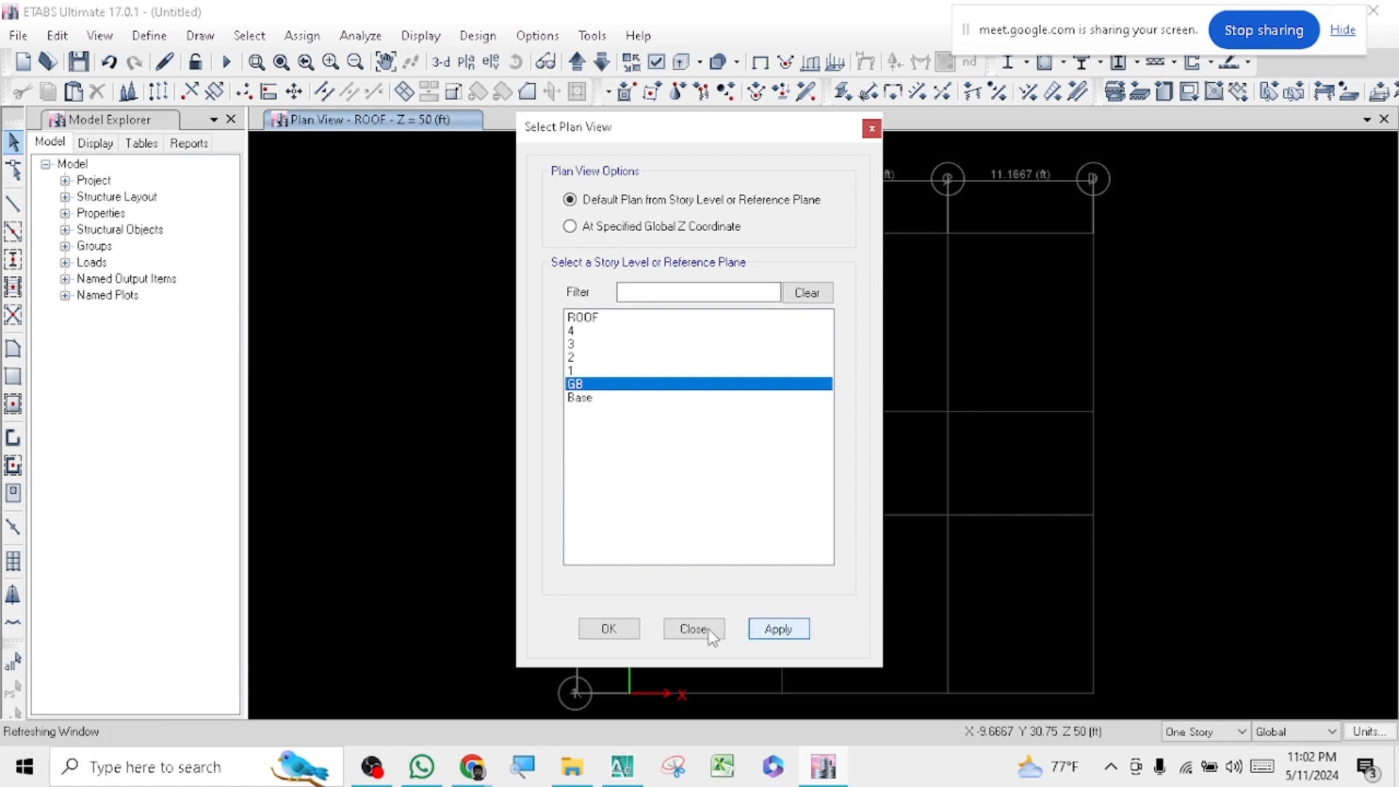
left_click(696, 629)
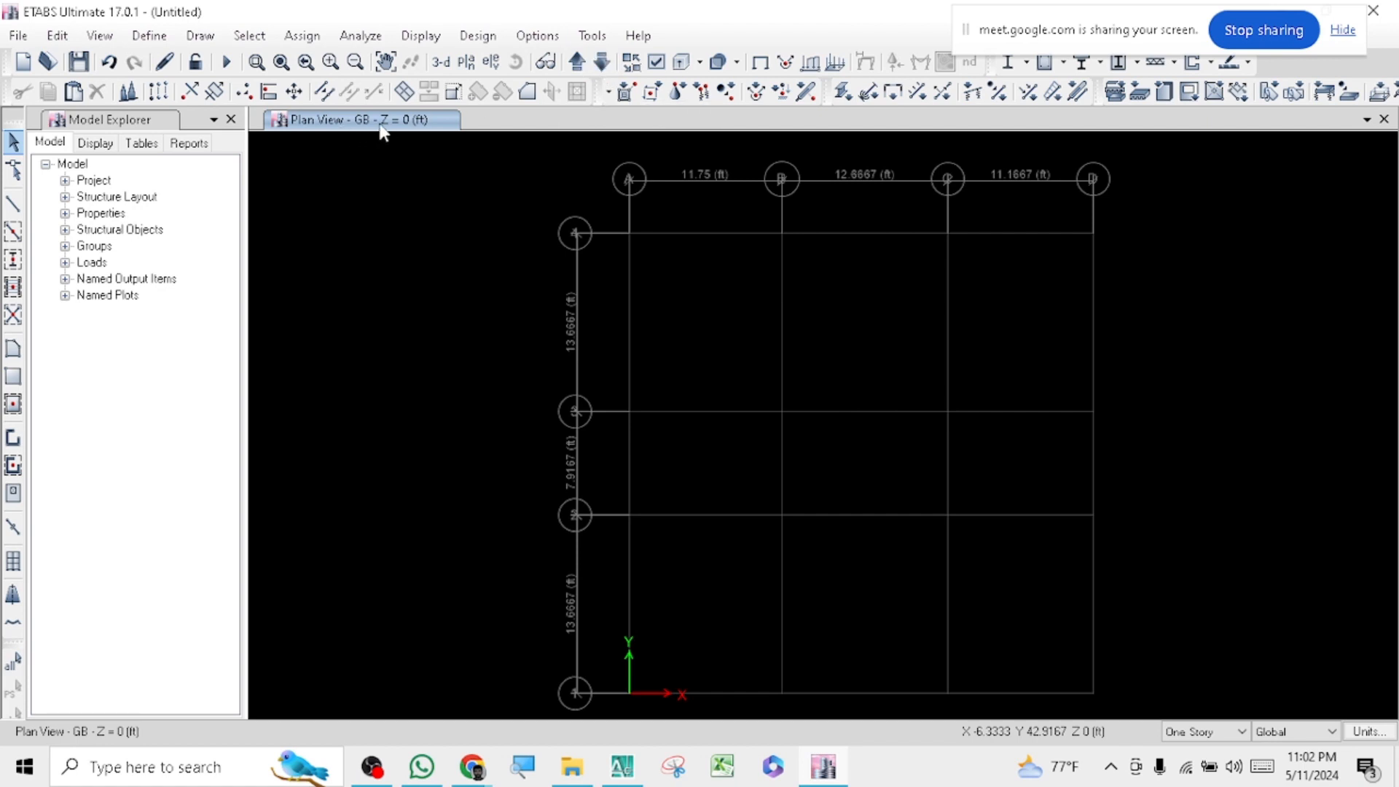
- Step the plan view down to Base and back up through every story to ROOF
left_click(599, 64)
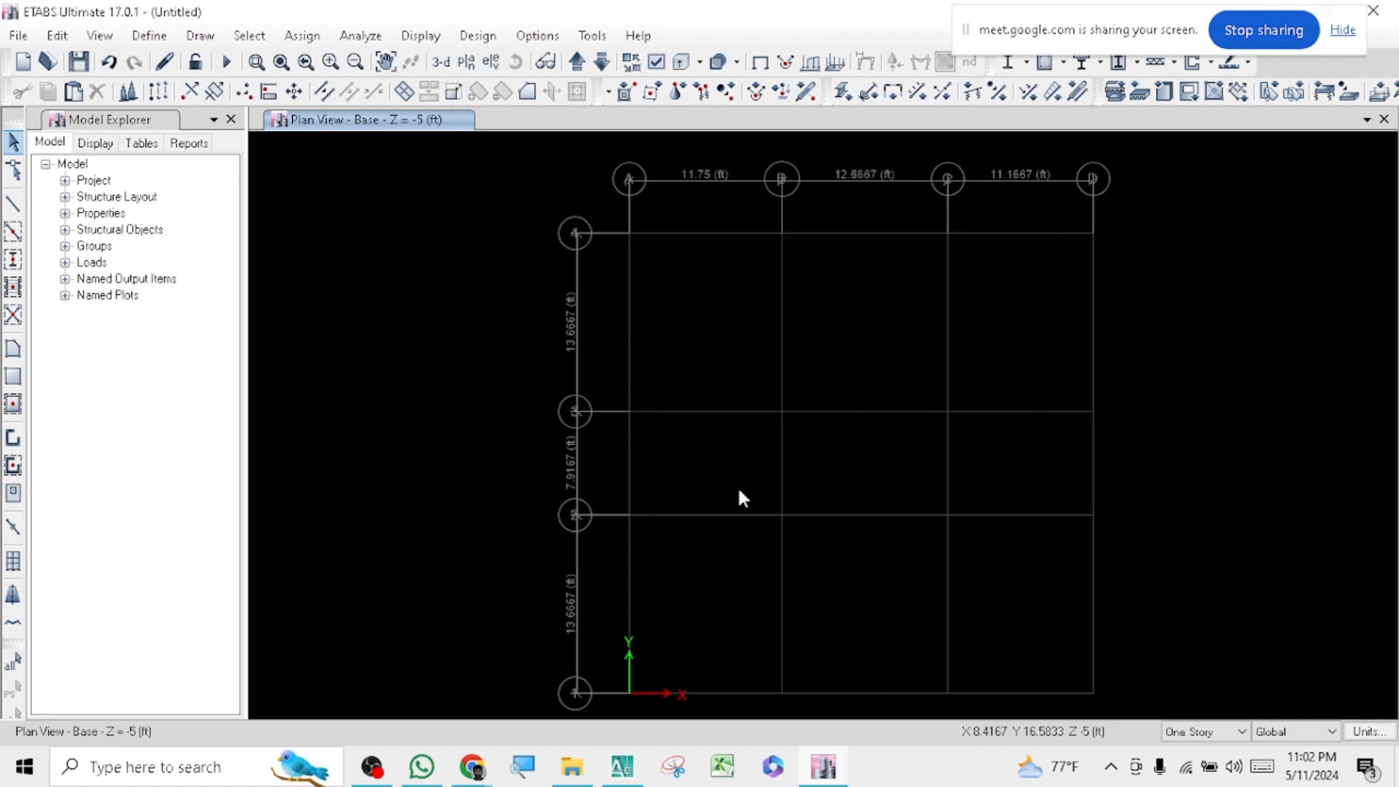
left_click(576, 62)
left_click(578, 64)
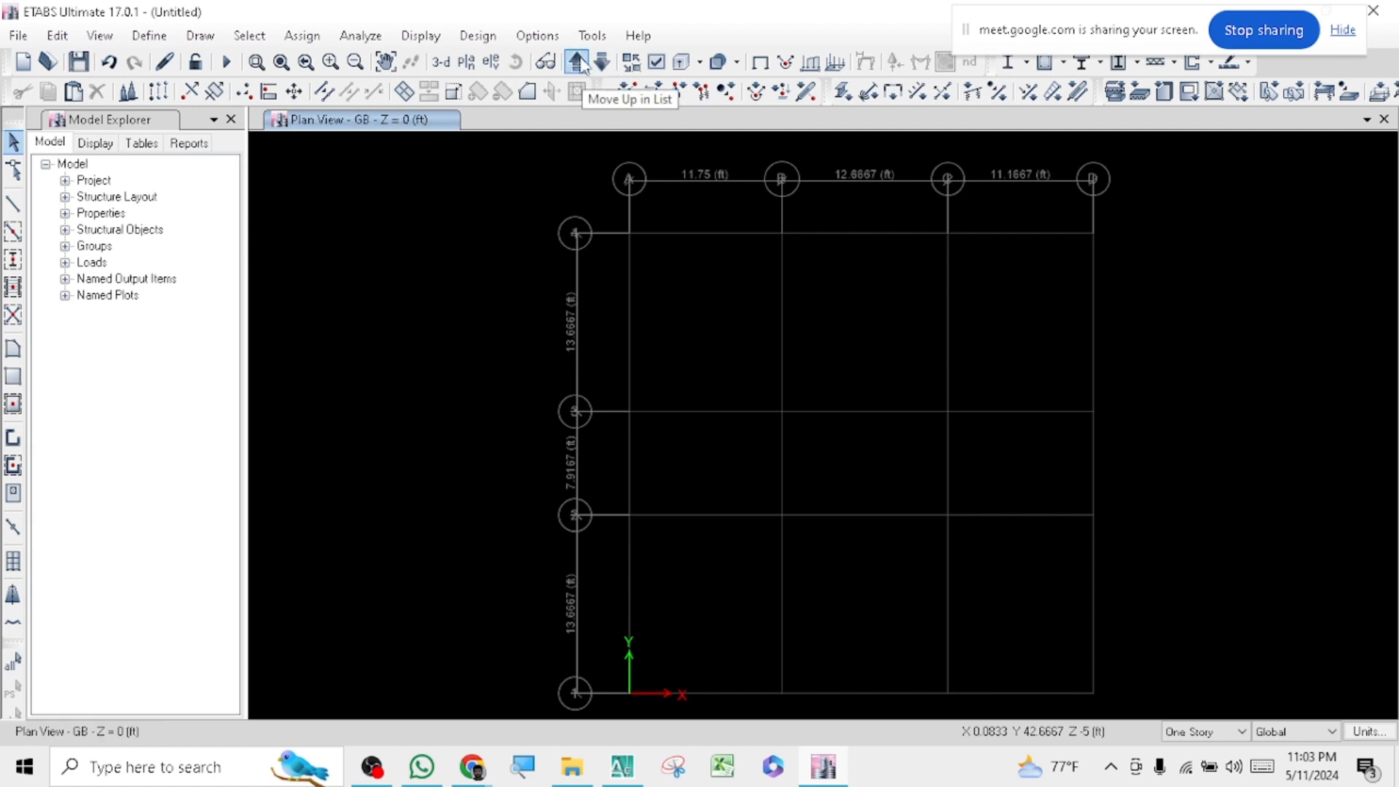
left_click(578, 63)
left_click(580, 63)
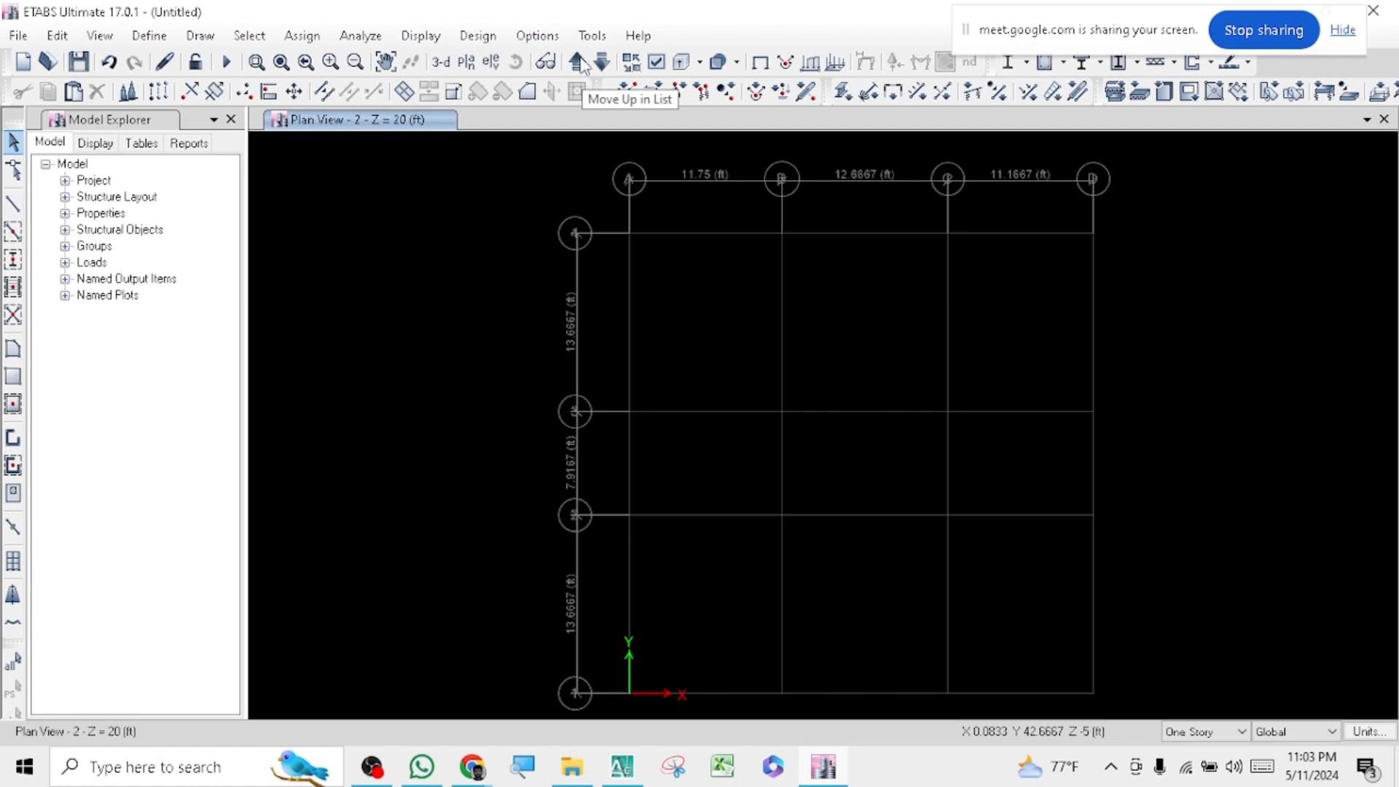
left_click(578, 63)
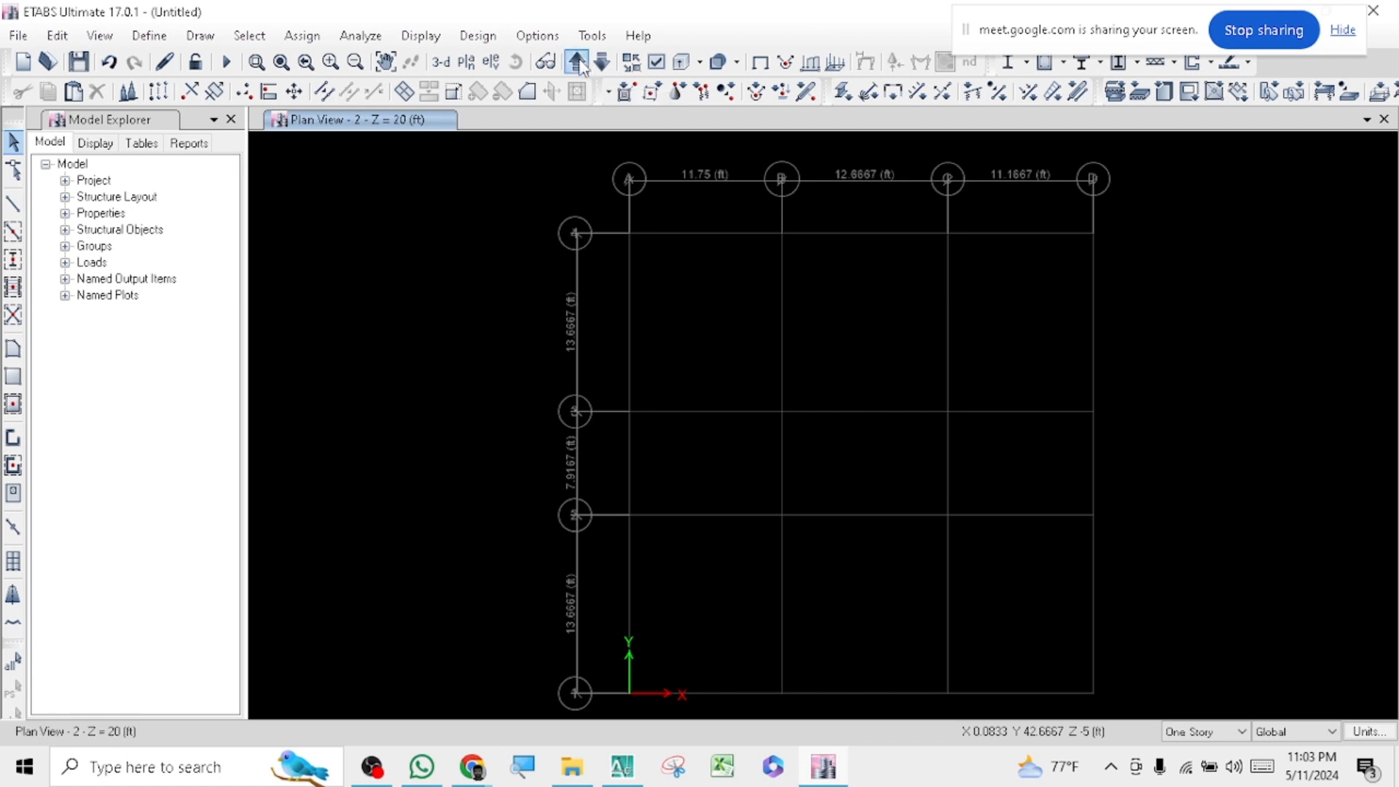
left_click(578, 62)
left_click(578, 63)
left_click(578, 62)
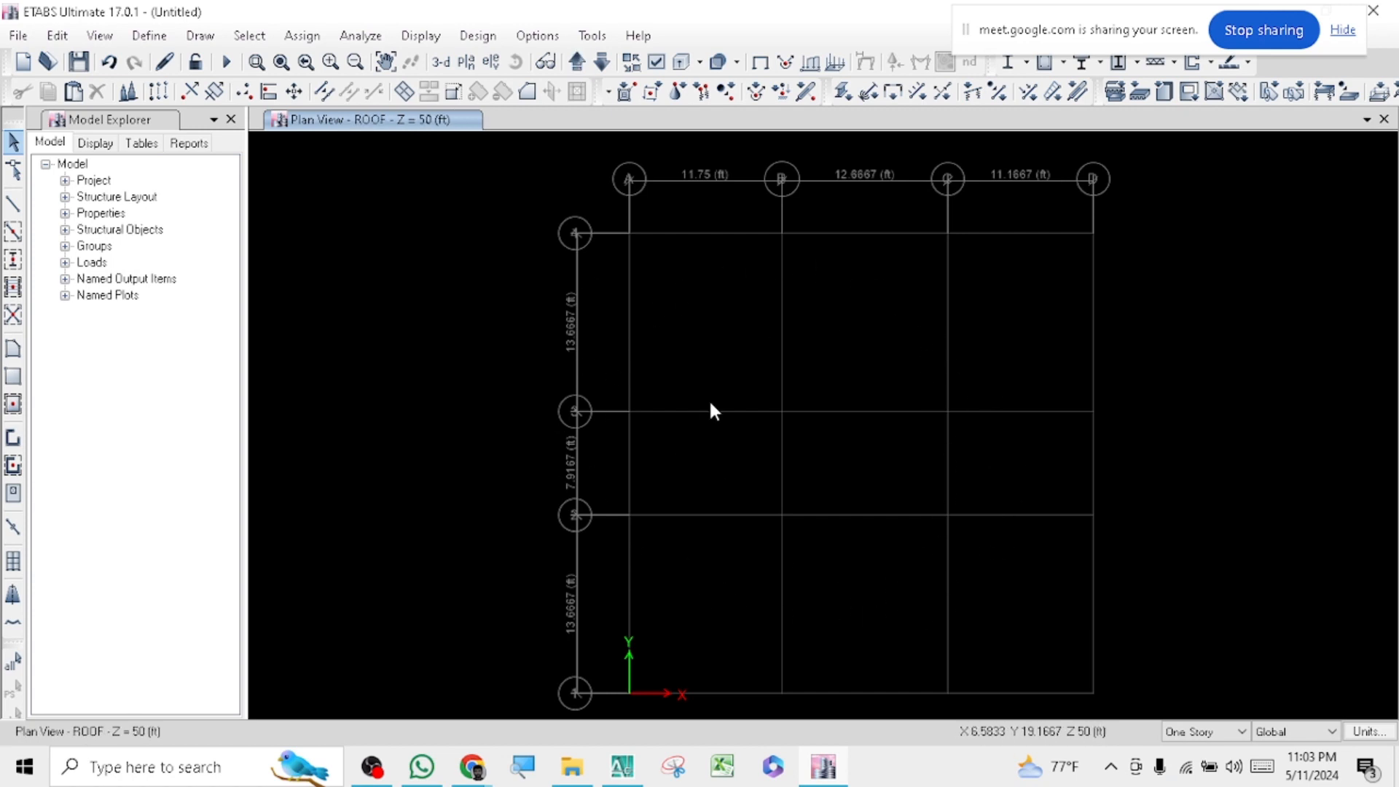
- Set the plan view to story GB using the story level list
left_click(467, 62)
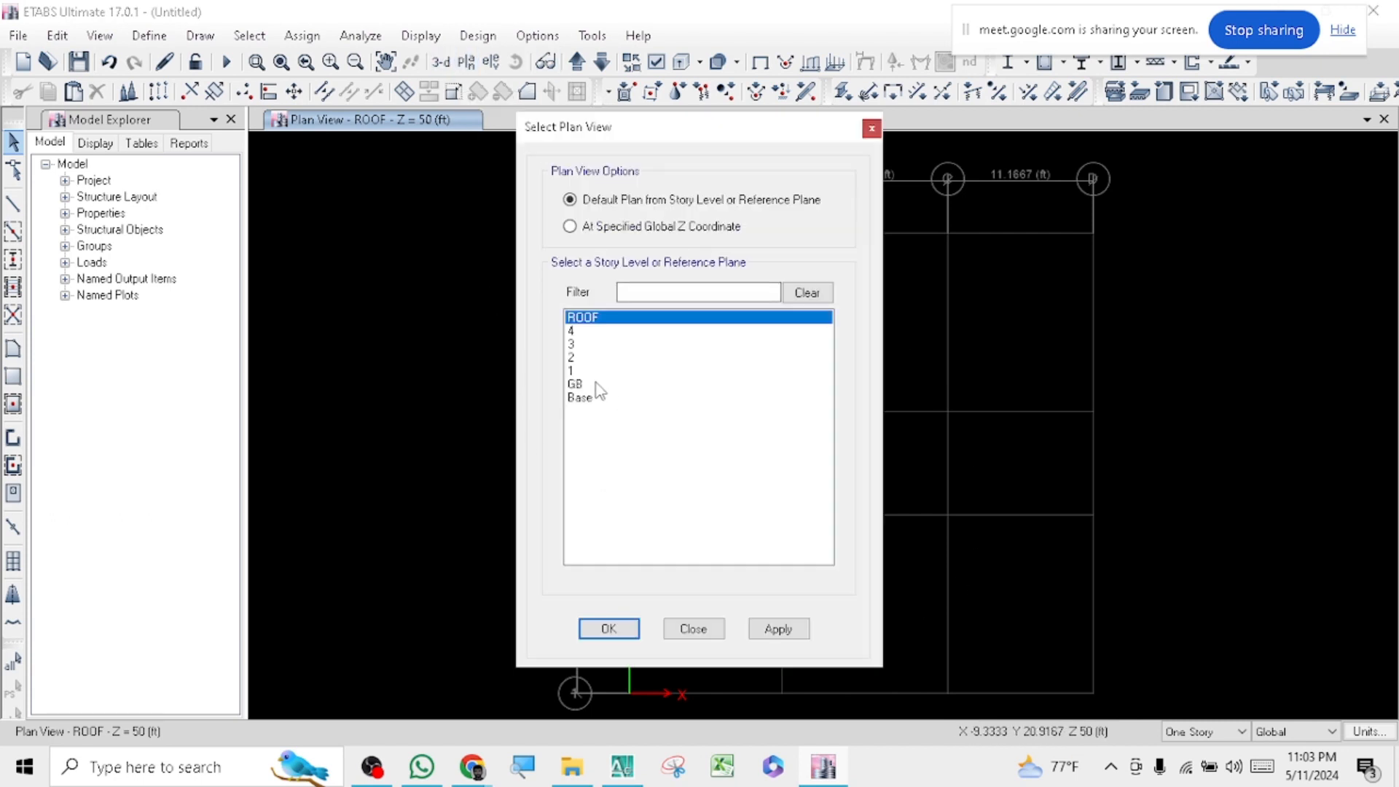
left_click(596, 384)
left_click(776, 631)
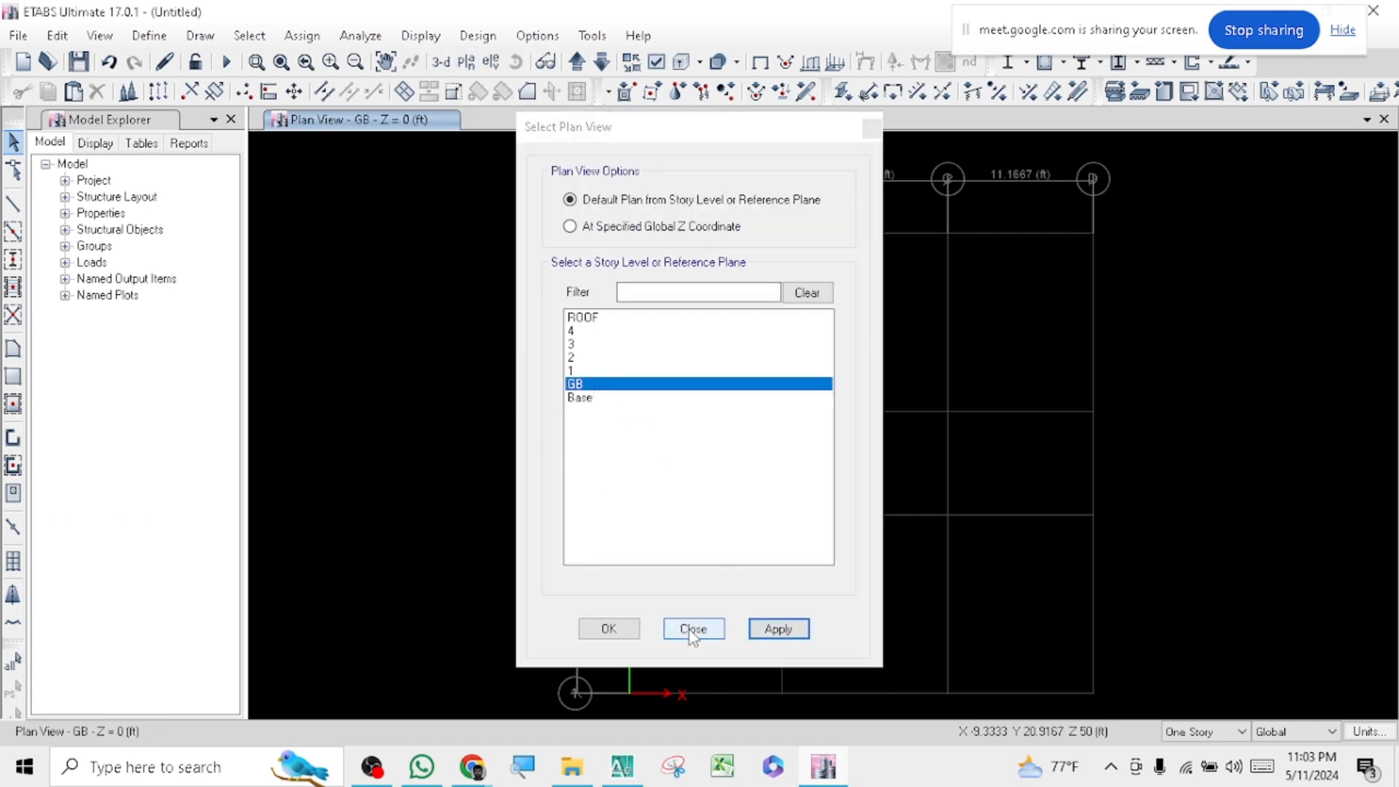
left_click(693, 630)
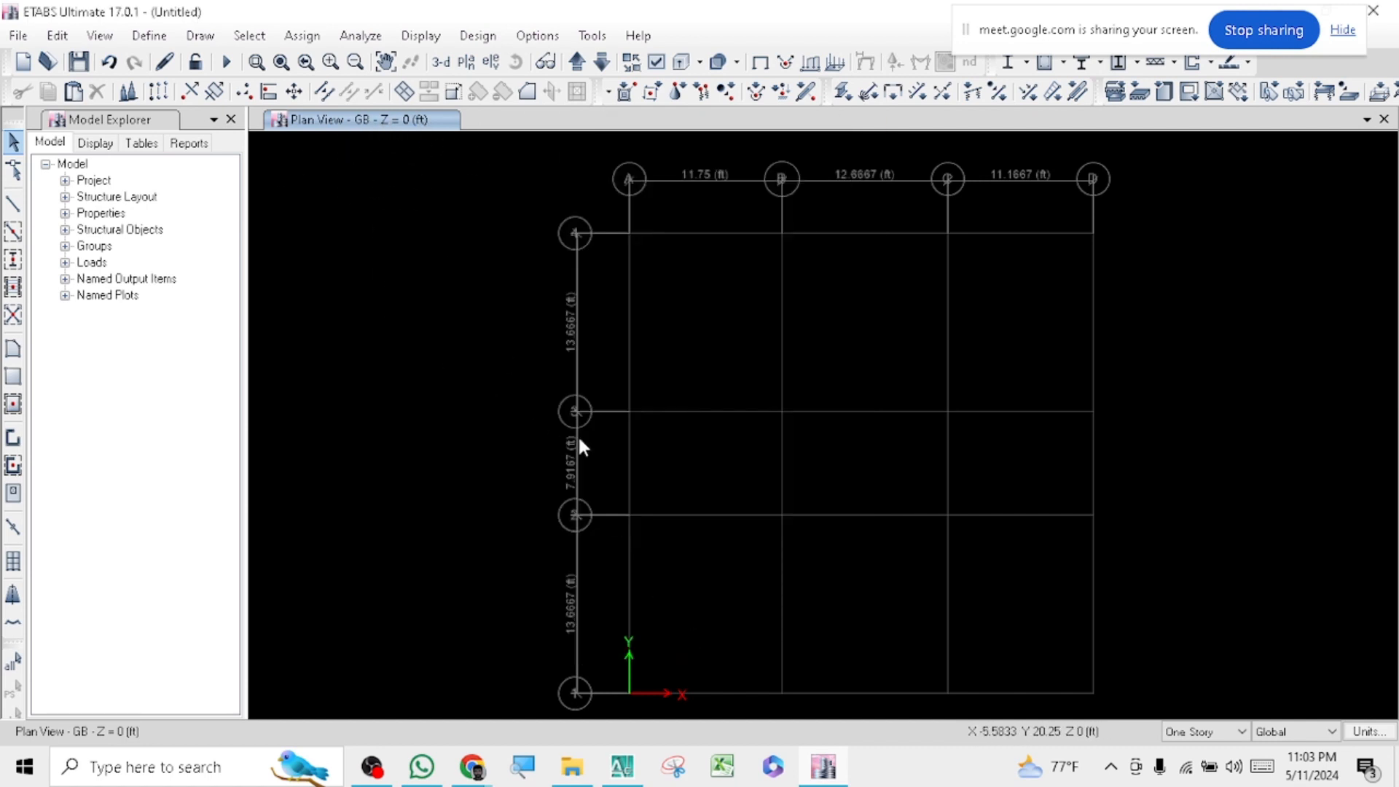
middle_click_drag(678, 459, 627, 441)
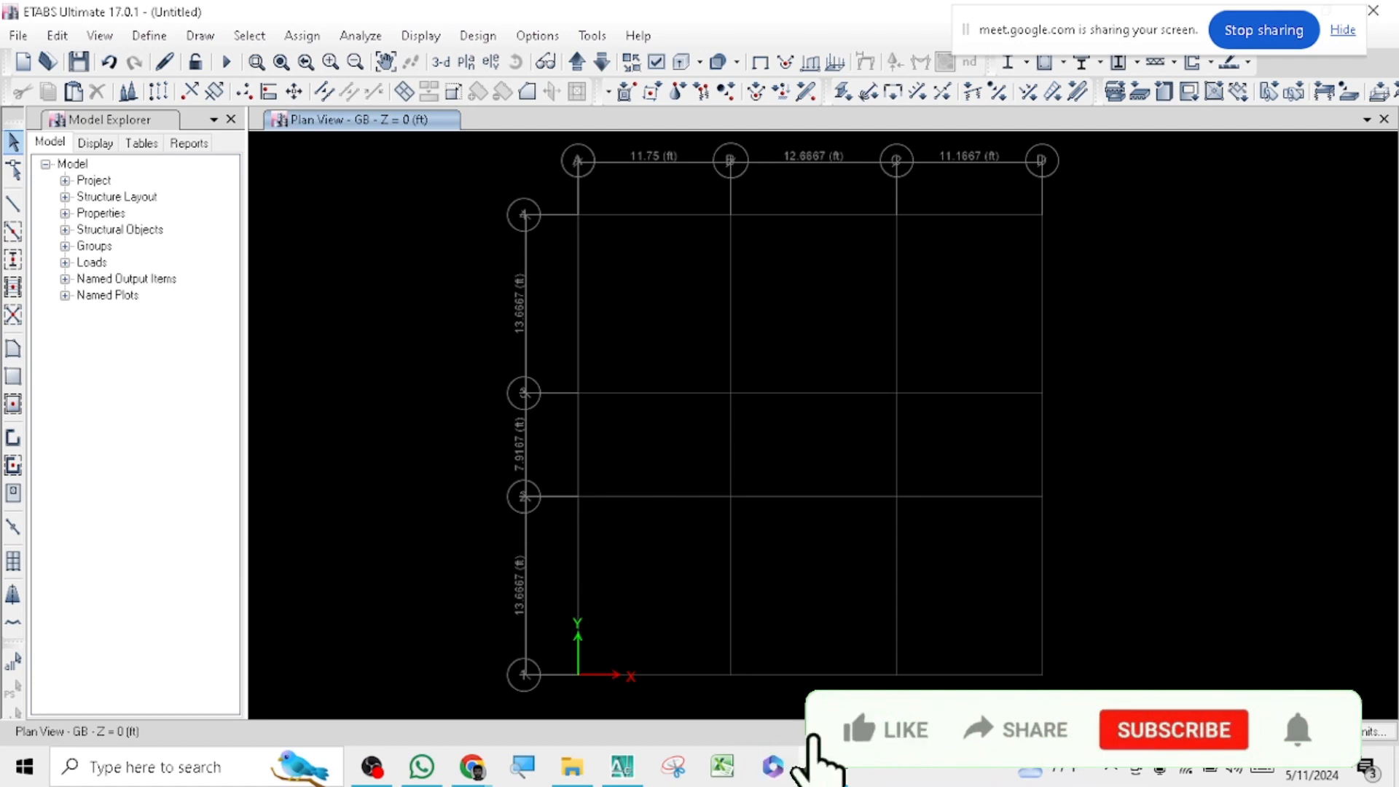
- Change the display units to Metric SI Defaults
left_click(1372, 734)
left_click(1376, 733)
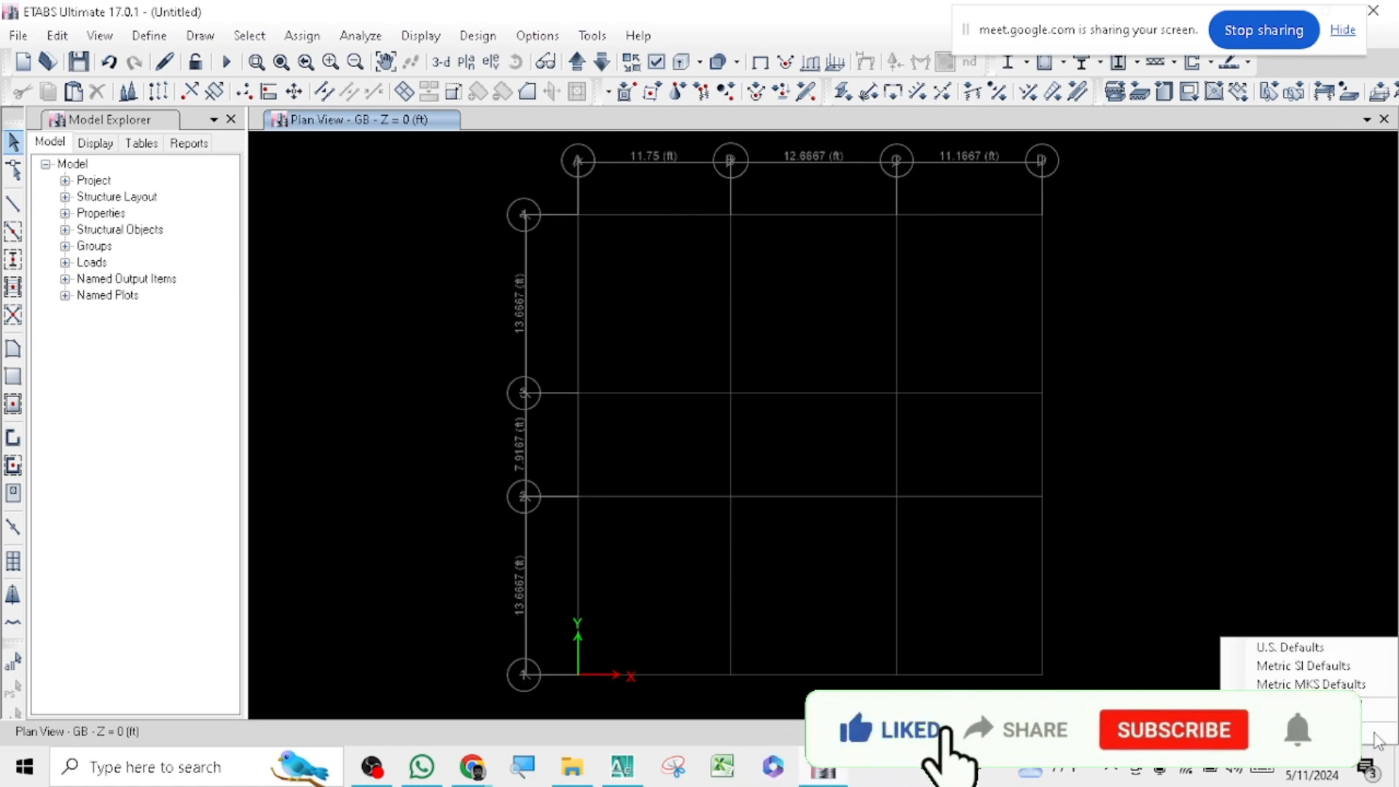
left_click(1295, 666)
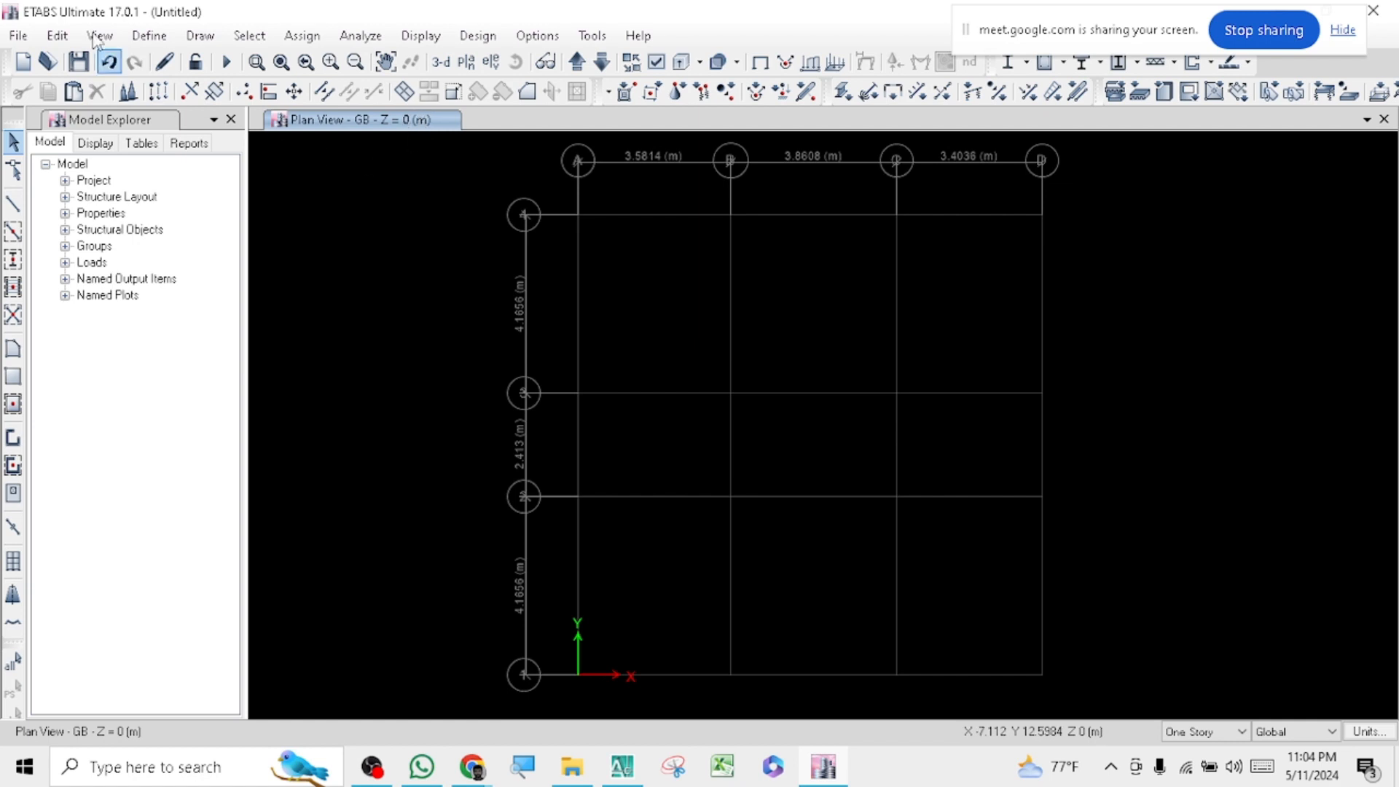
- Display the grid data of grid system G1 as spacing, accept it, and refresh the view
left_click(58, 36)
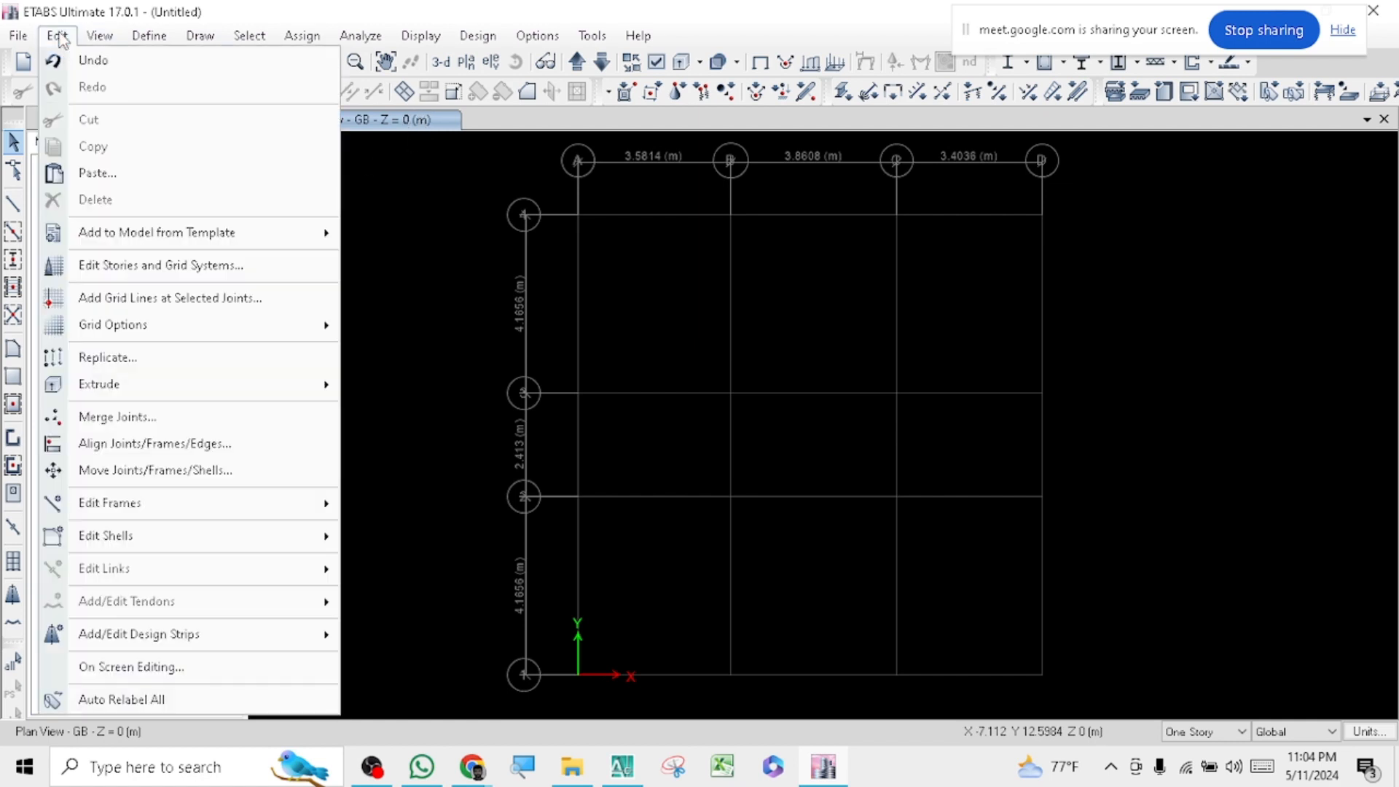
left_click(100, 265)
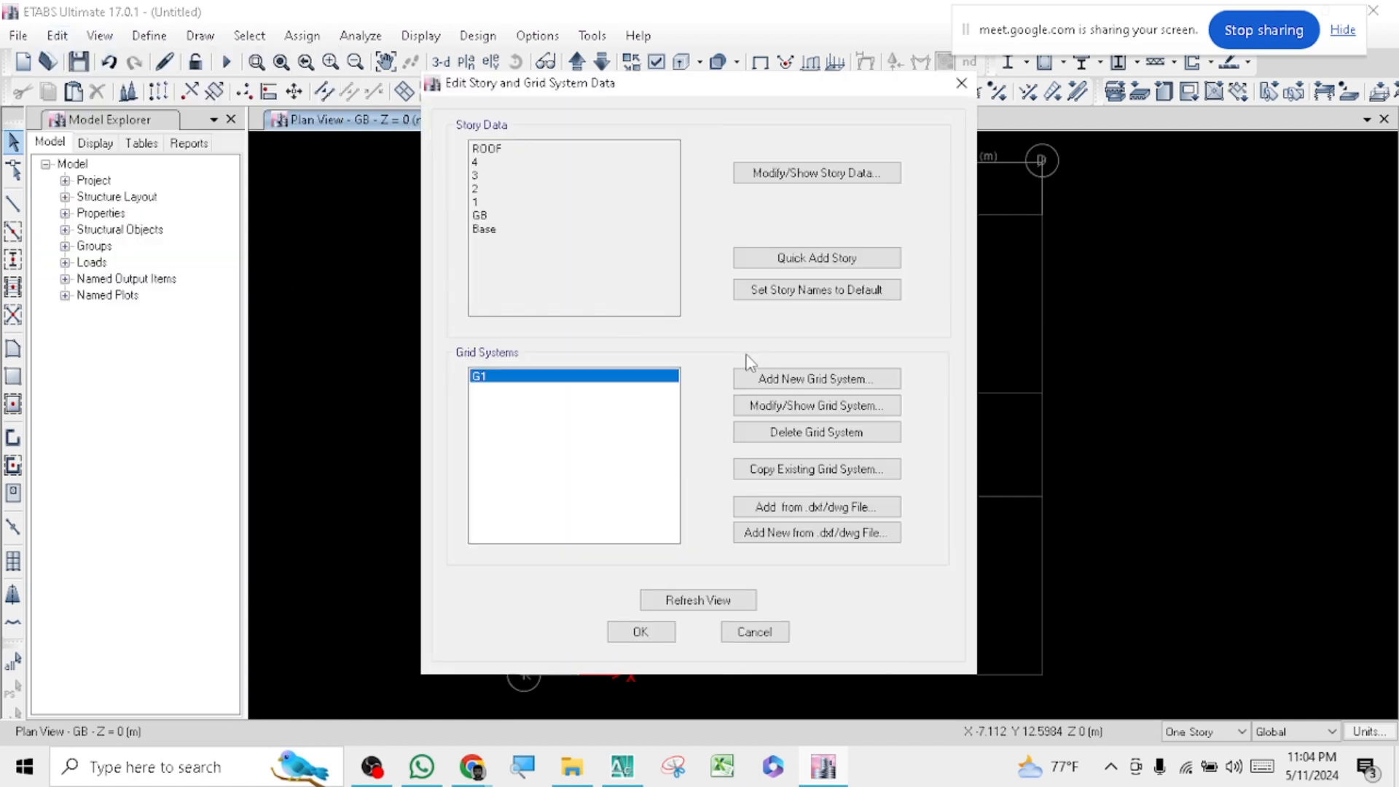
left_click(758, 408)
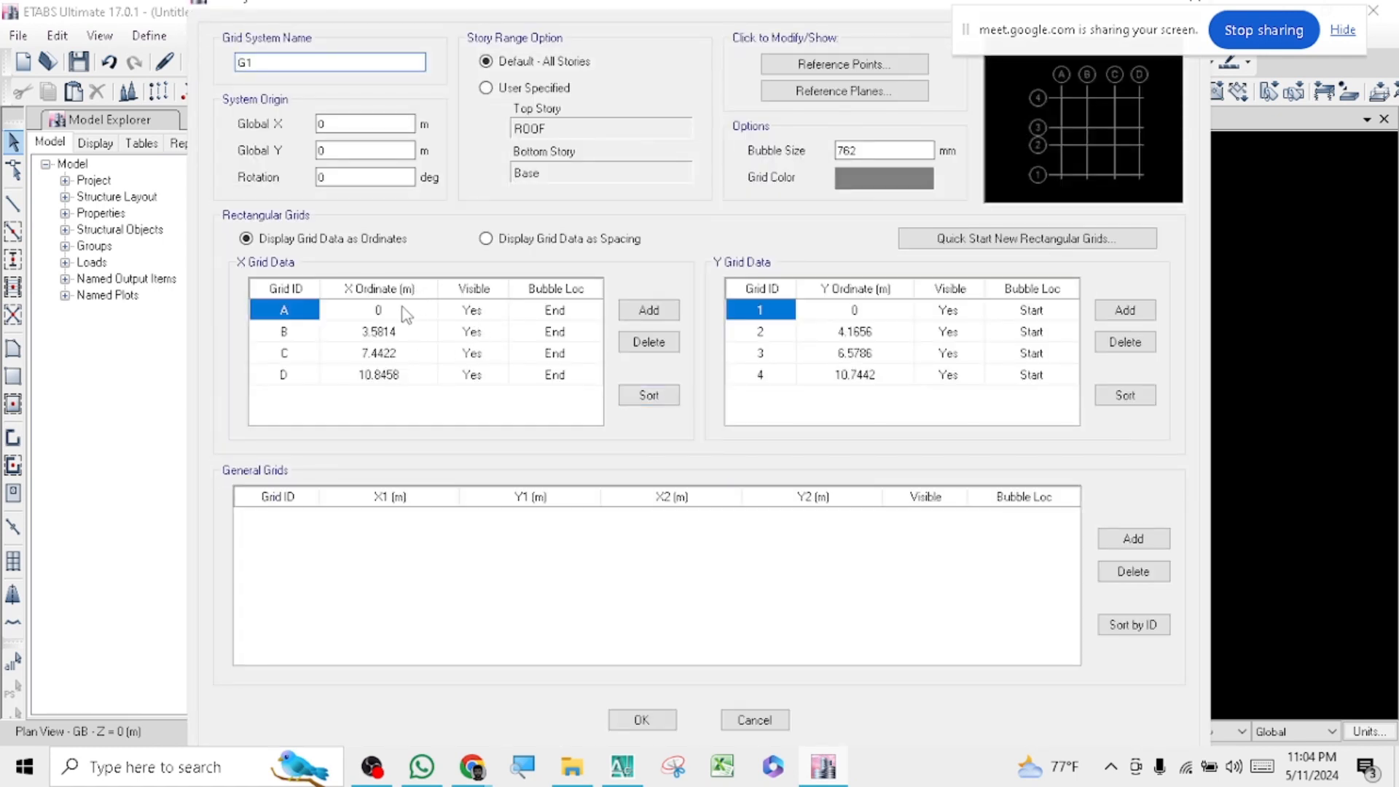
left_click(488, 239)
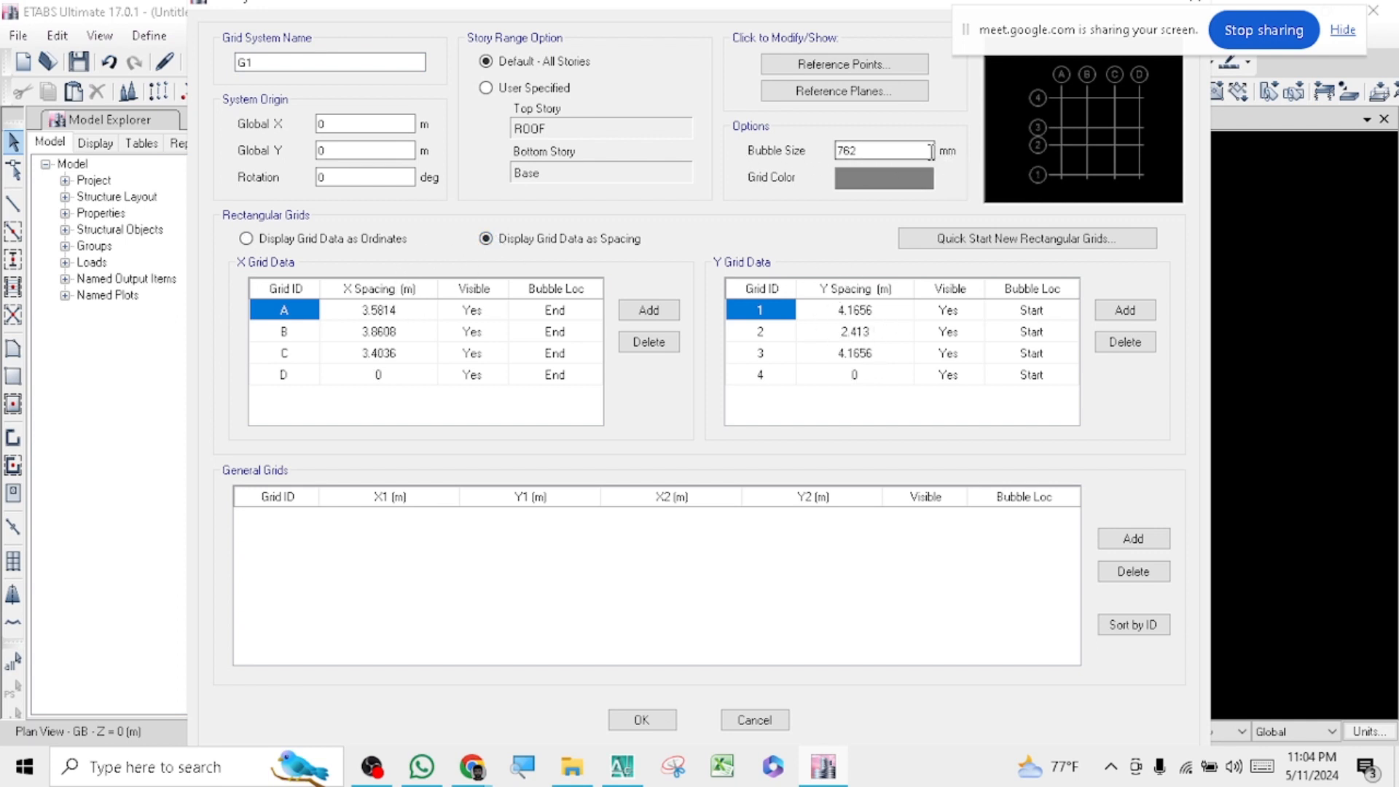
left_click(642, 721)
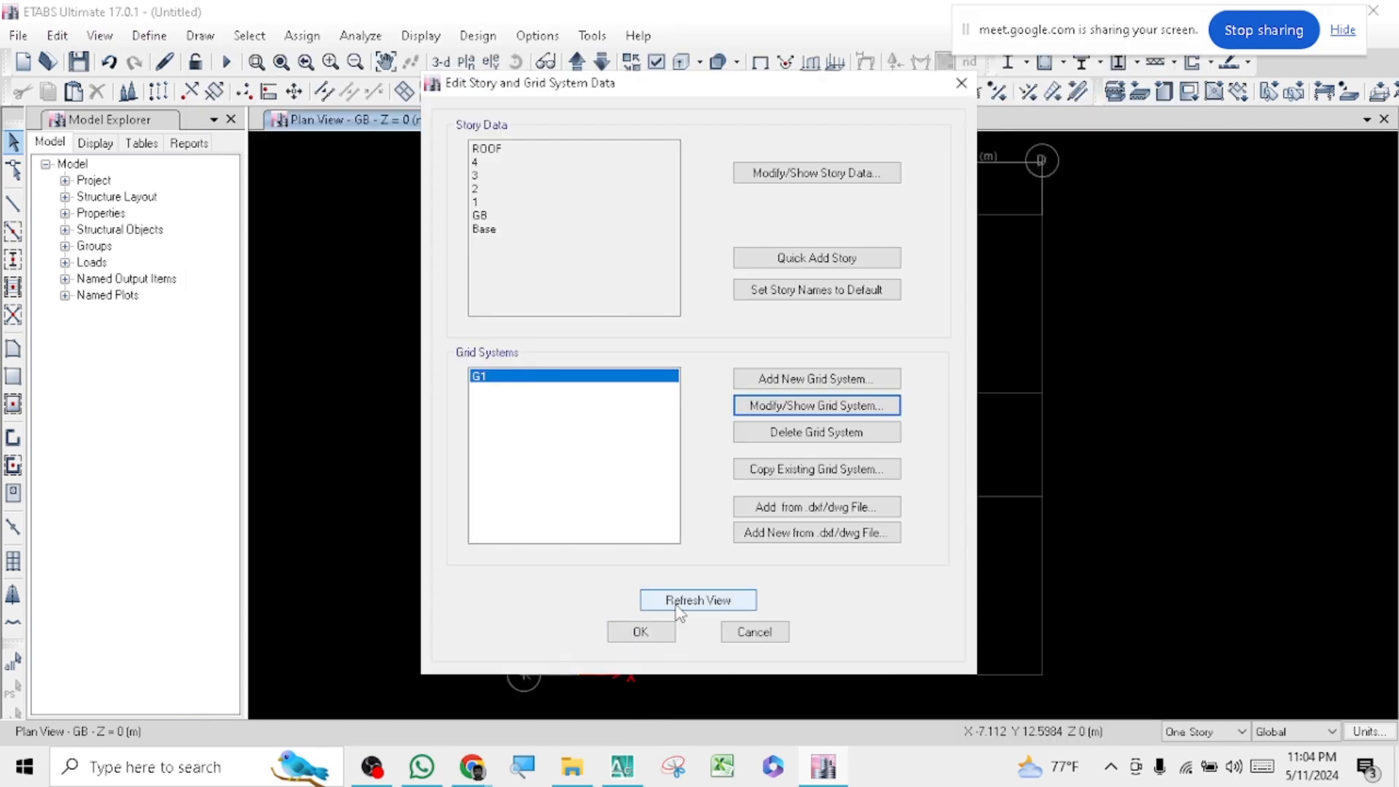
left_click(685, 600)
left_click(640, 631)
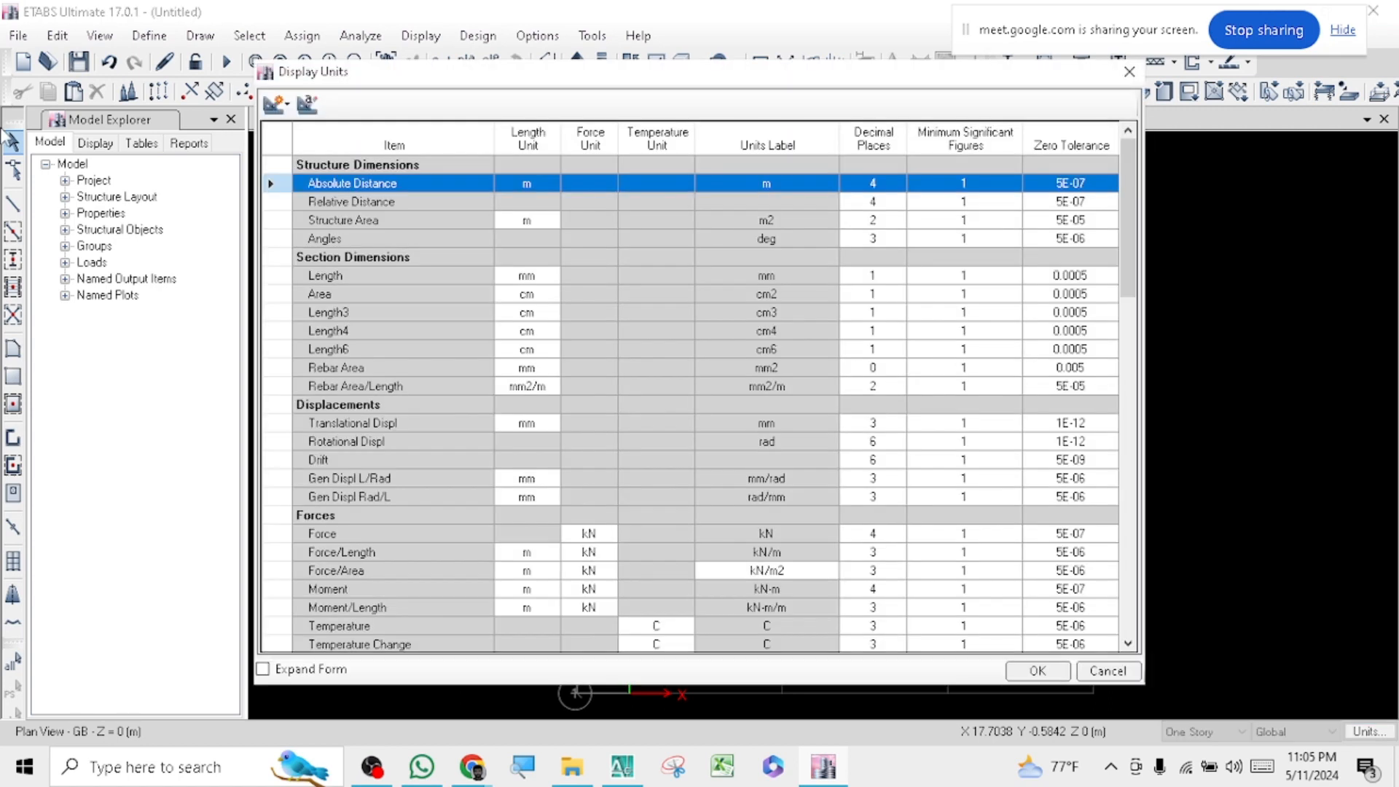
- Dismiss the display units table and set the model units to U.S. Defaults
left_click(1130, 72)
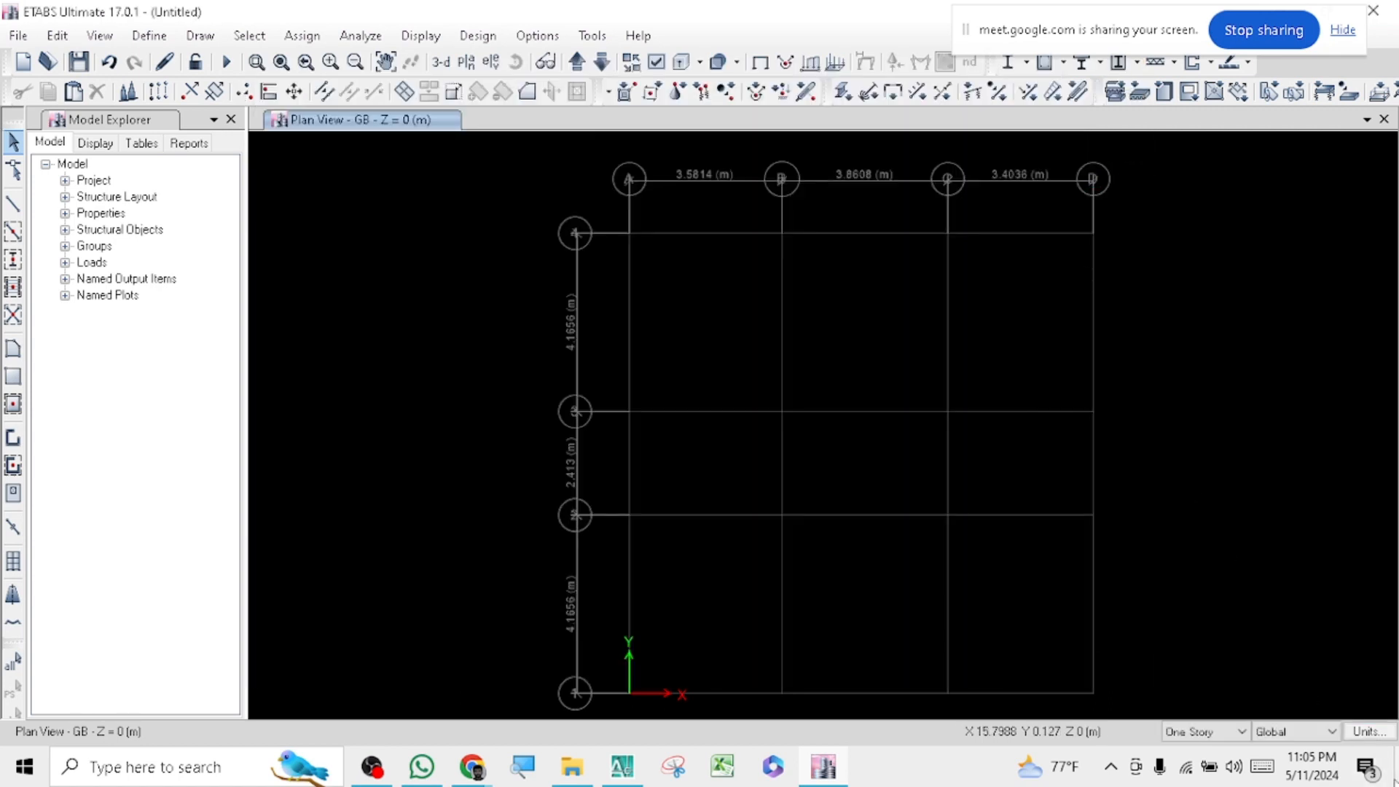
left_click(1369, 731)
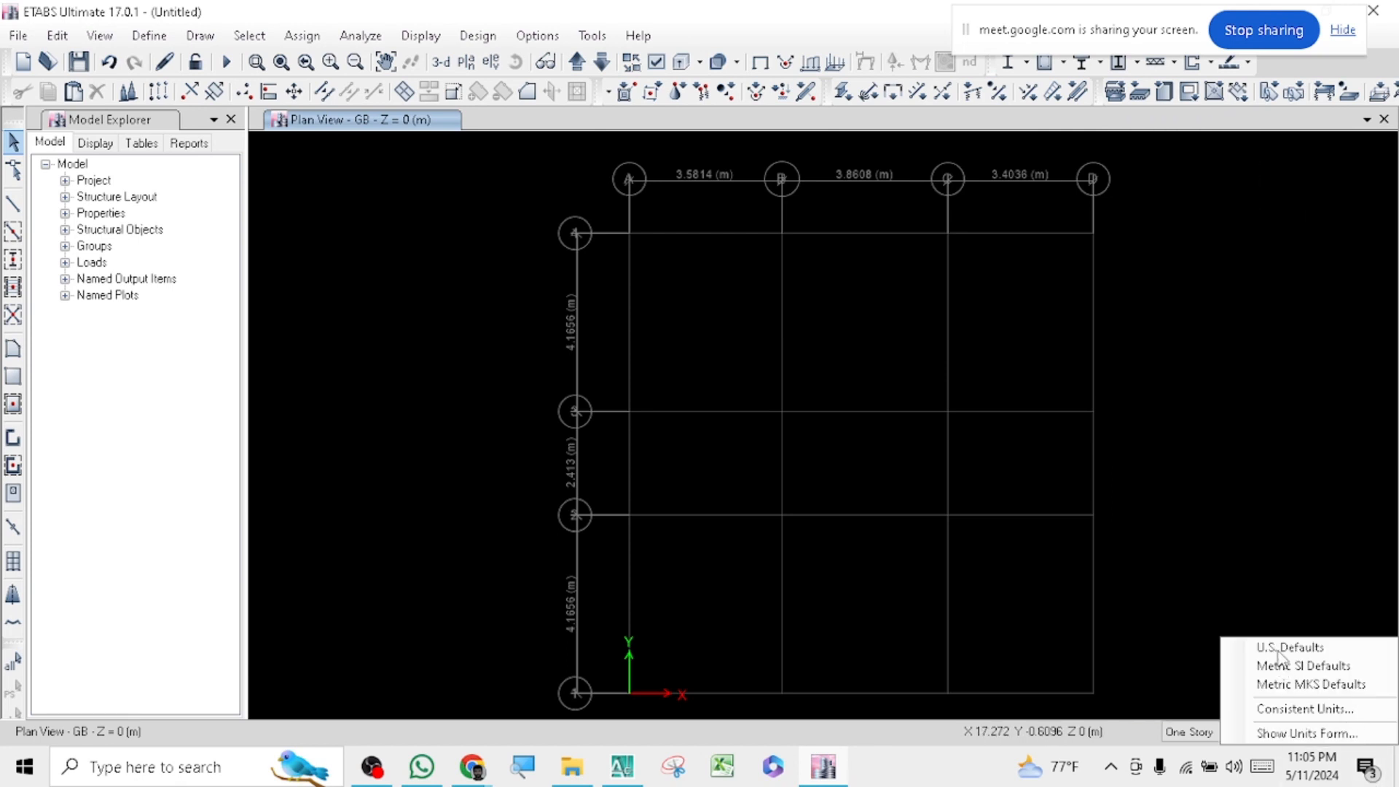
left_click(1276, 649)
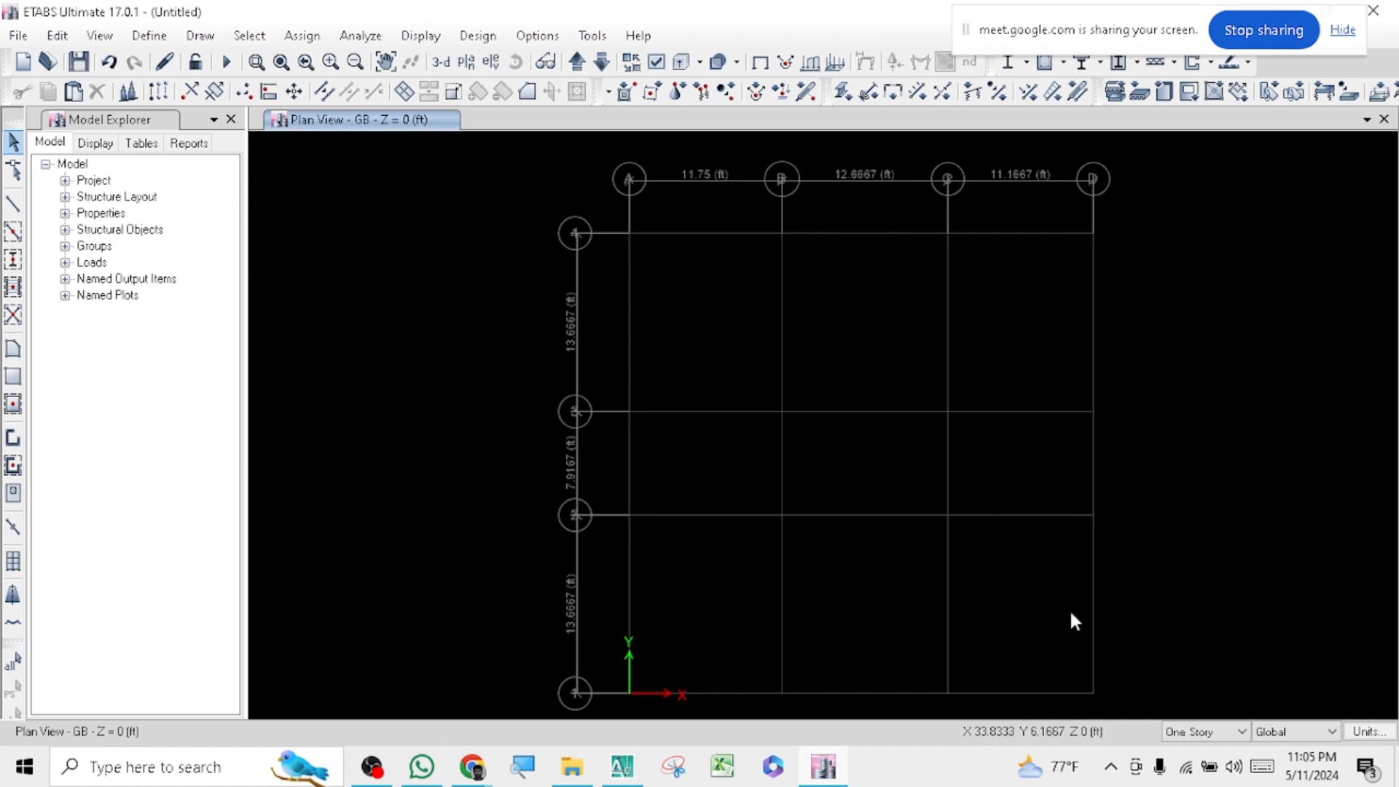
- Set the drawing scope of the GB plan view to One Story
left_click(1204, 731)
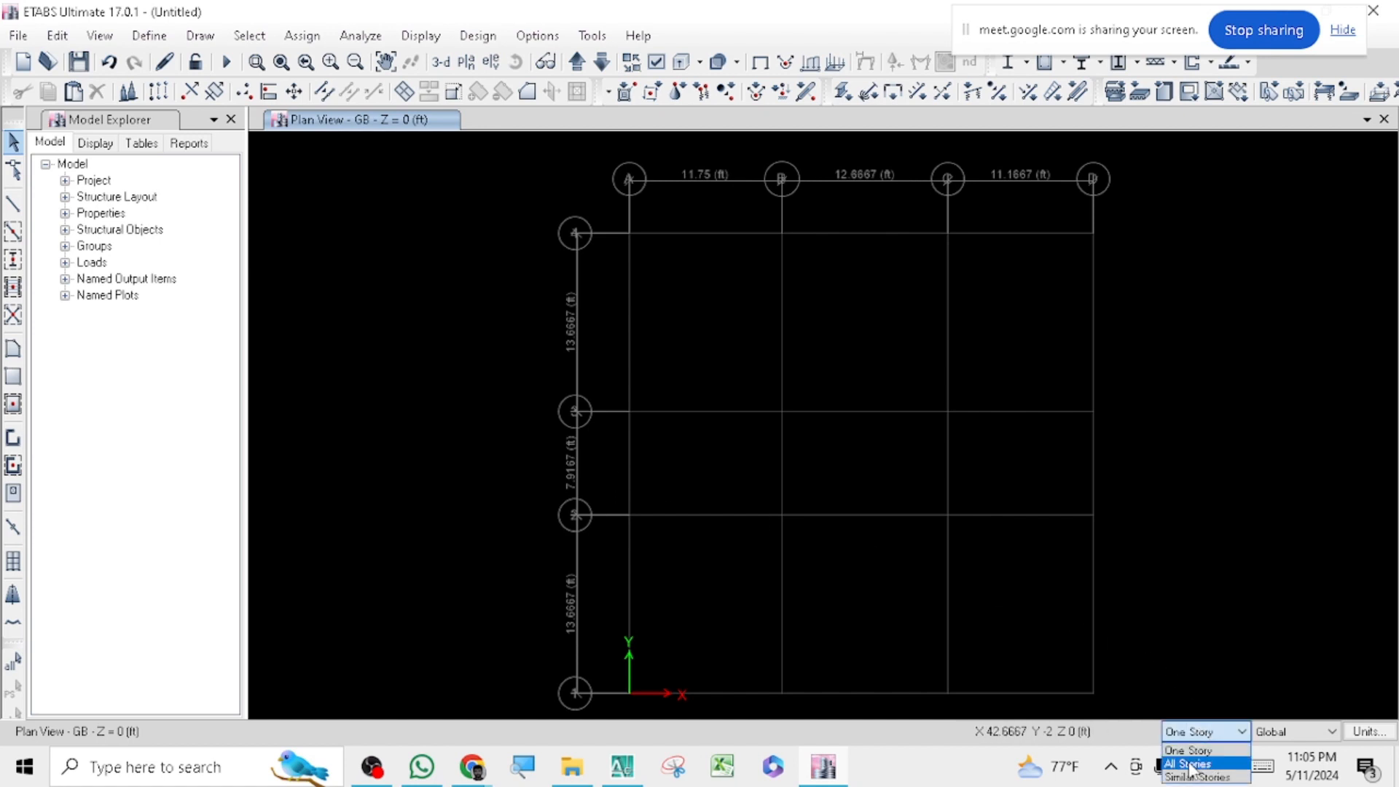
left_click(1194, 750)
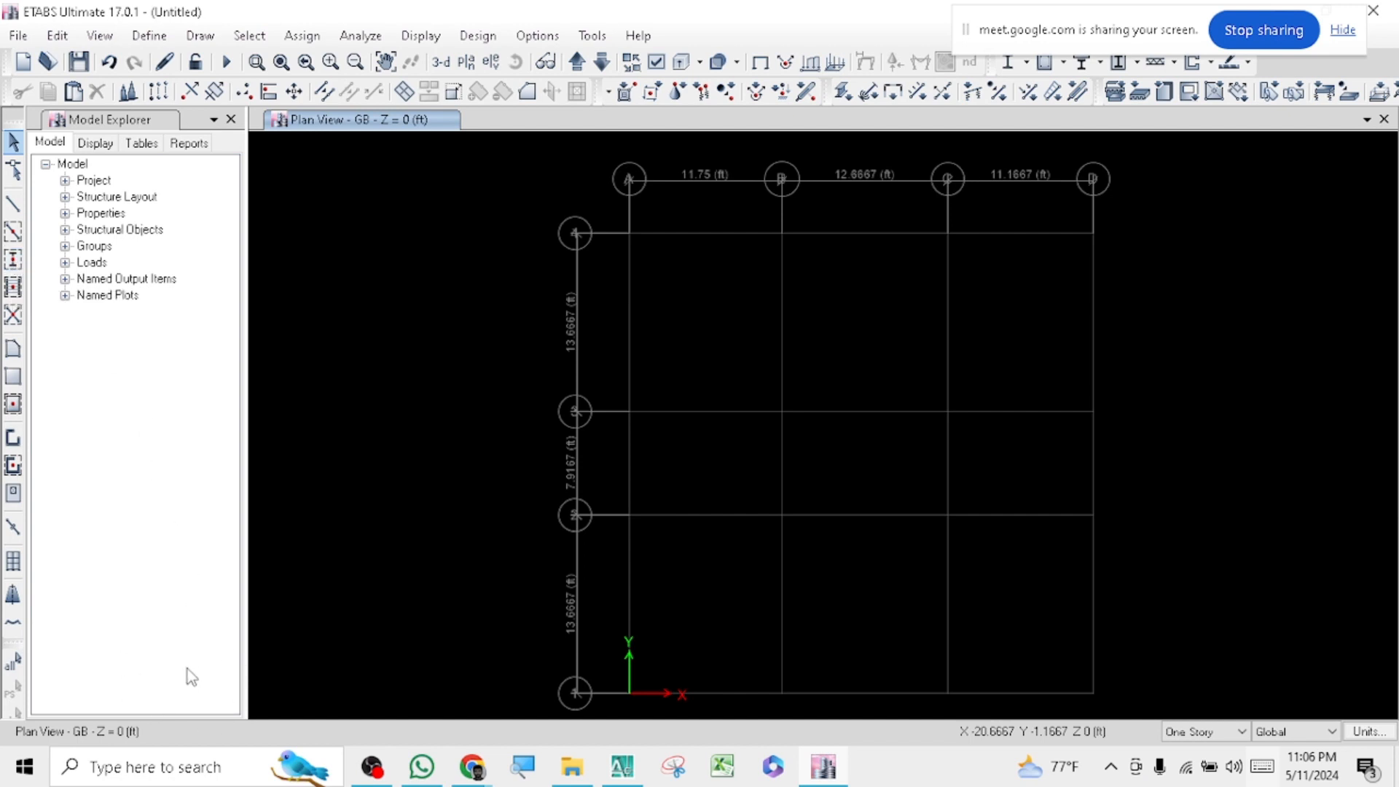
left_click(13, 315)
left_click(14, 318)
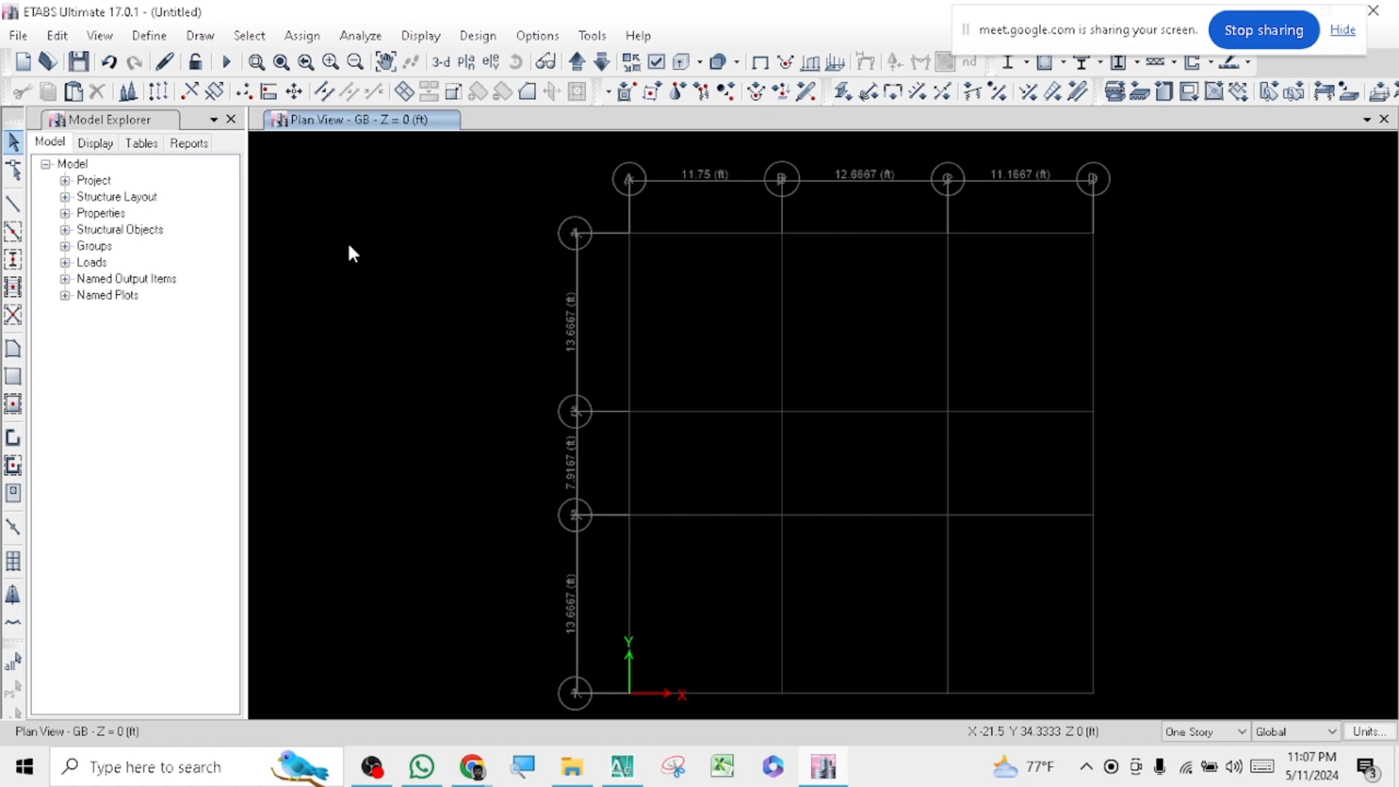
- Draw a column with section C=12X12 at grid point A-4, using the quick column drawing tool
left_click(13, 264)
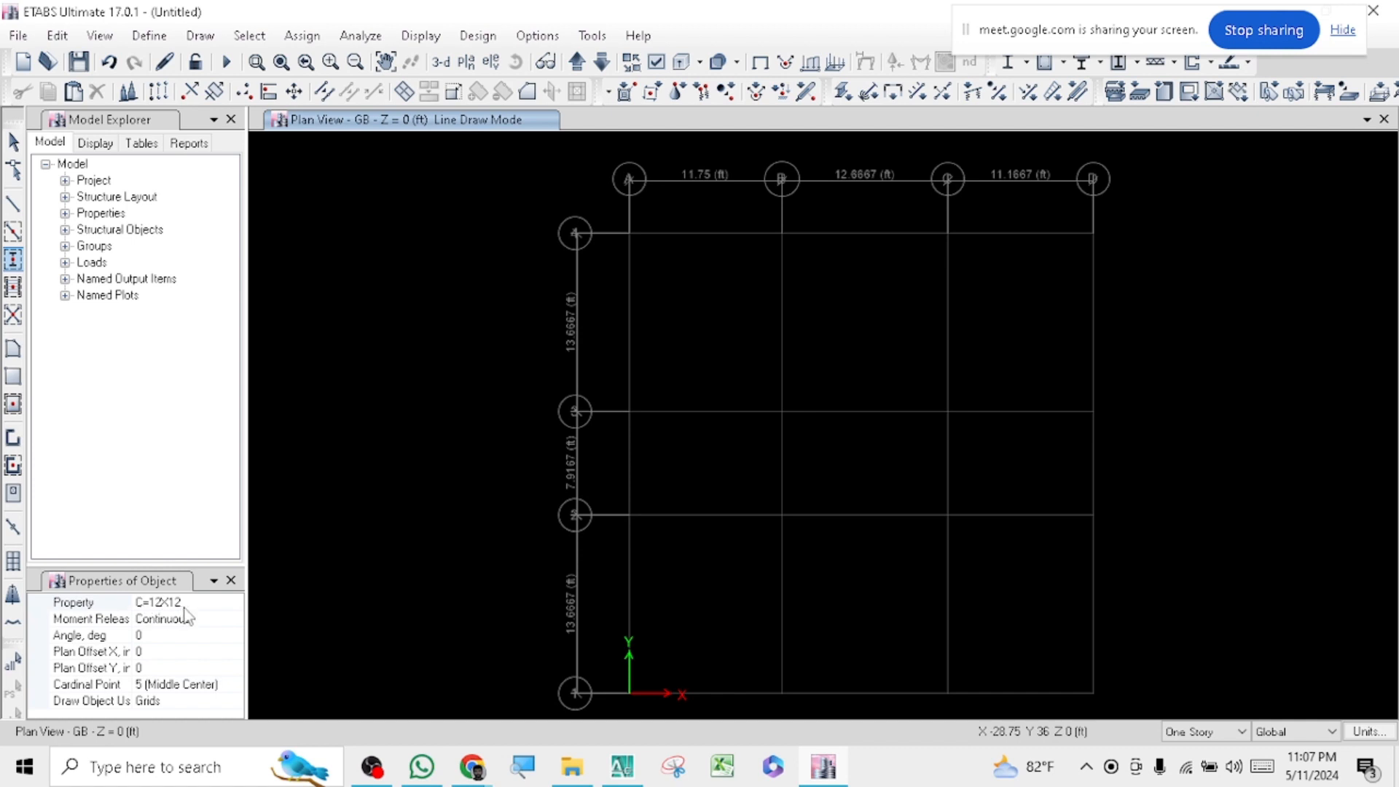
left_click(215, 604)
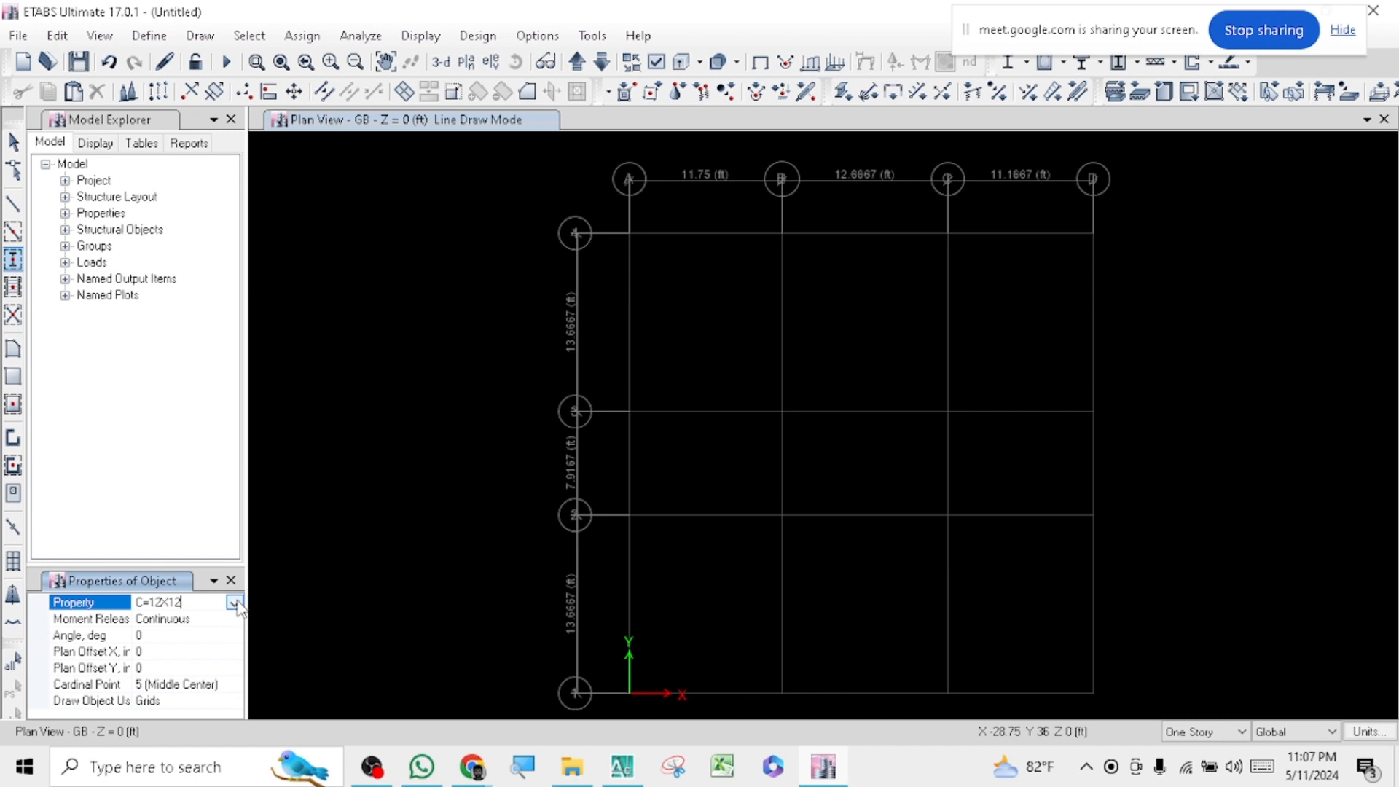
left_click(234, 604)
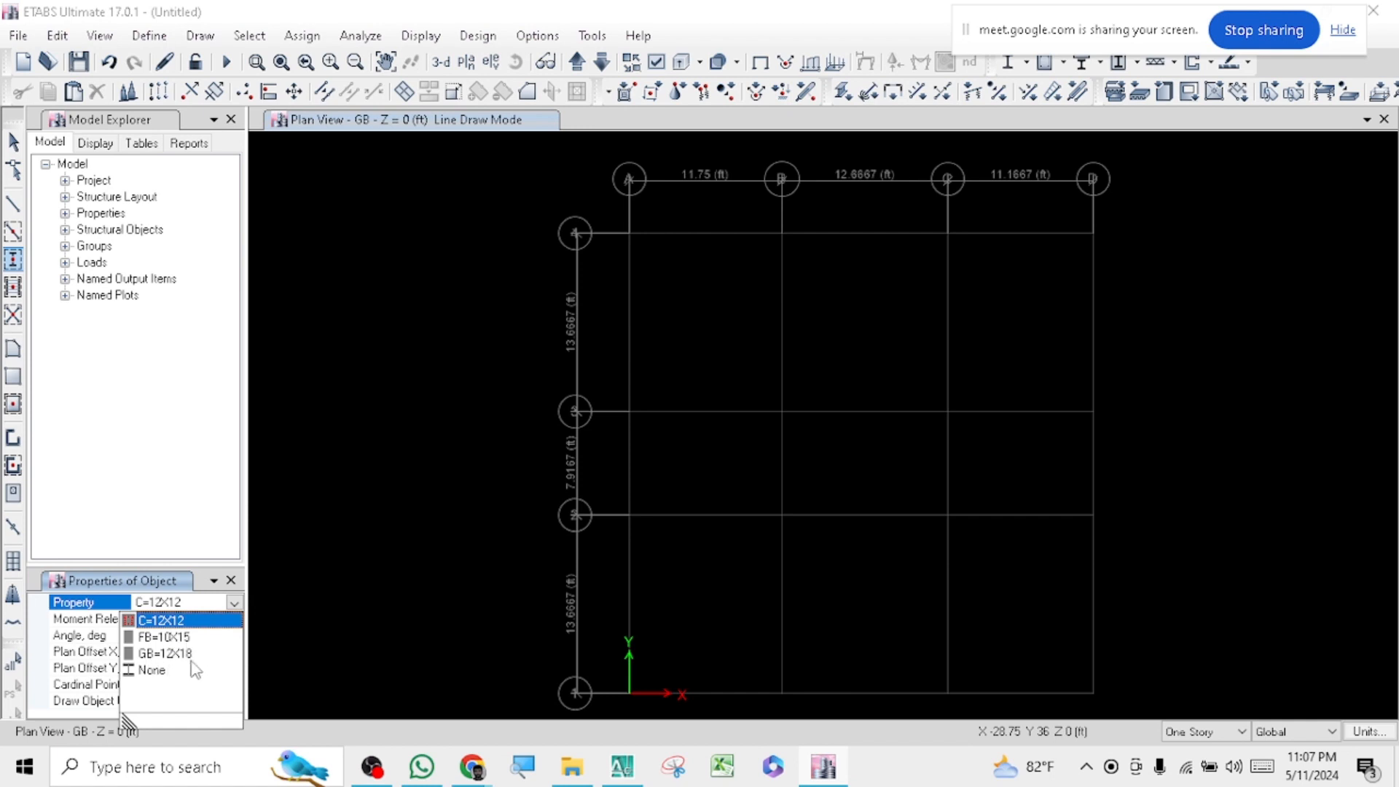
left_click(195, 623)
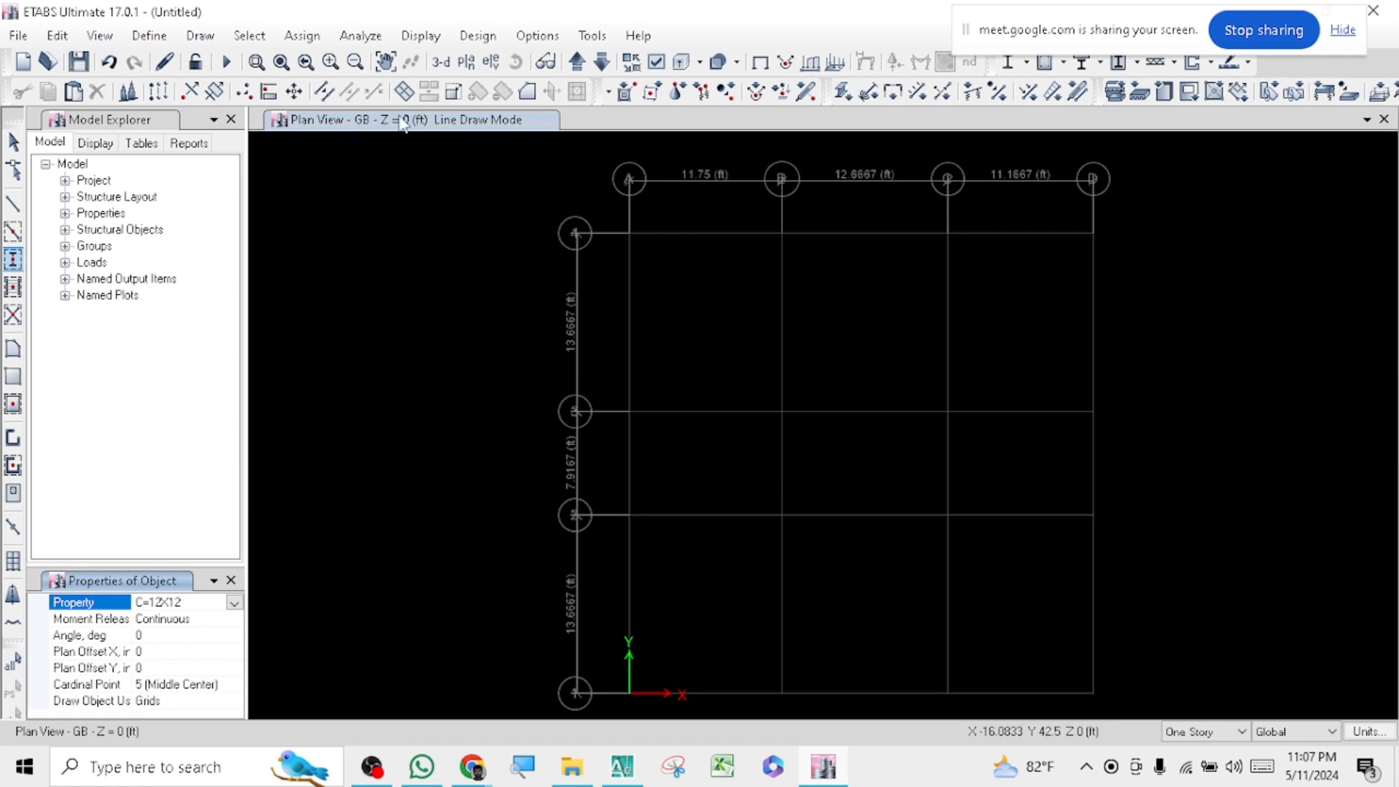
scroll(636, 243, "up", 3)
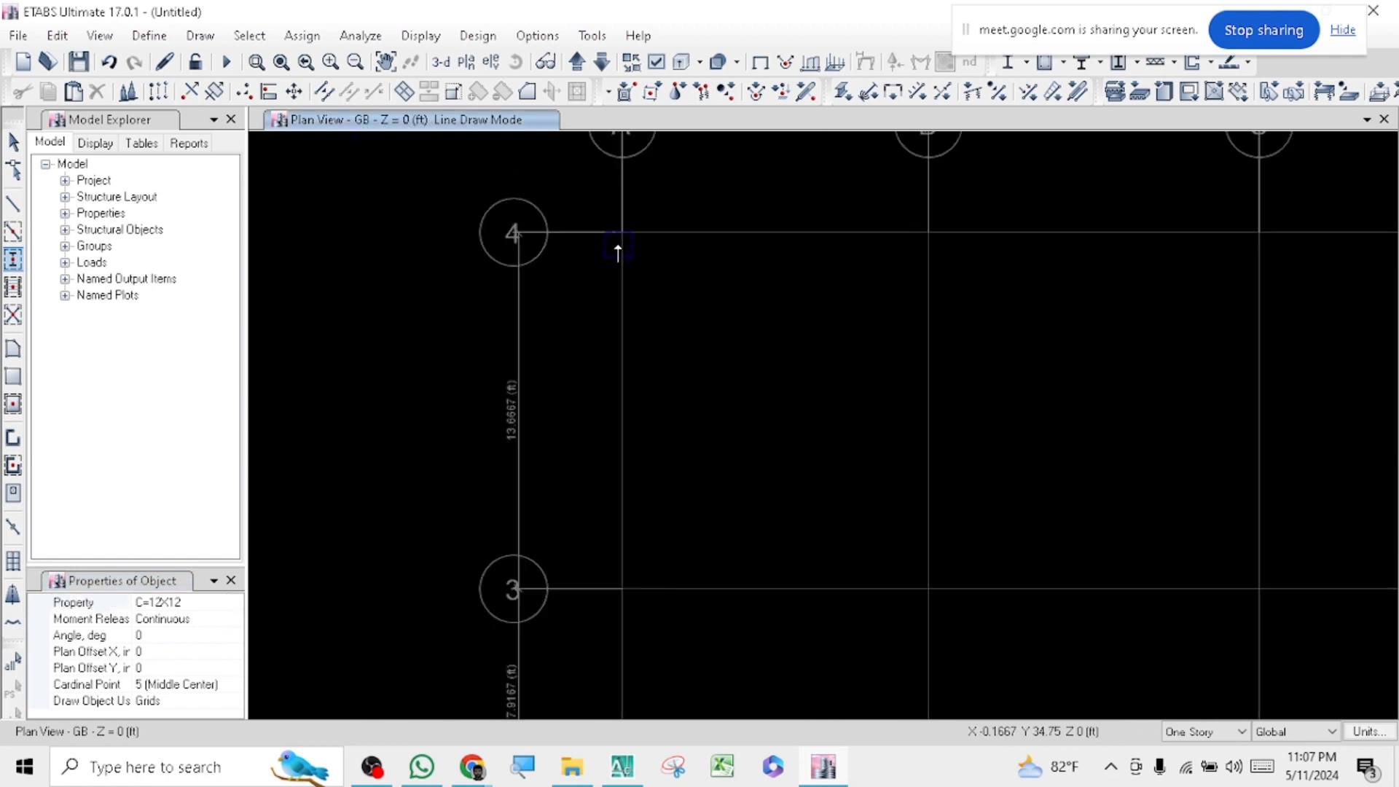
scroll(613, 223, "up", 3)
scroll(613, 219, "down", 2)
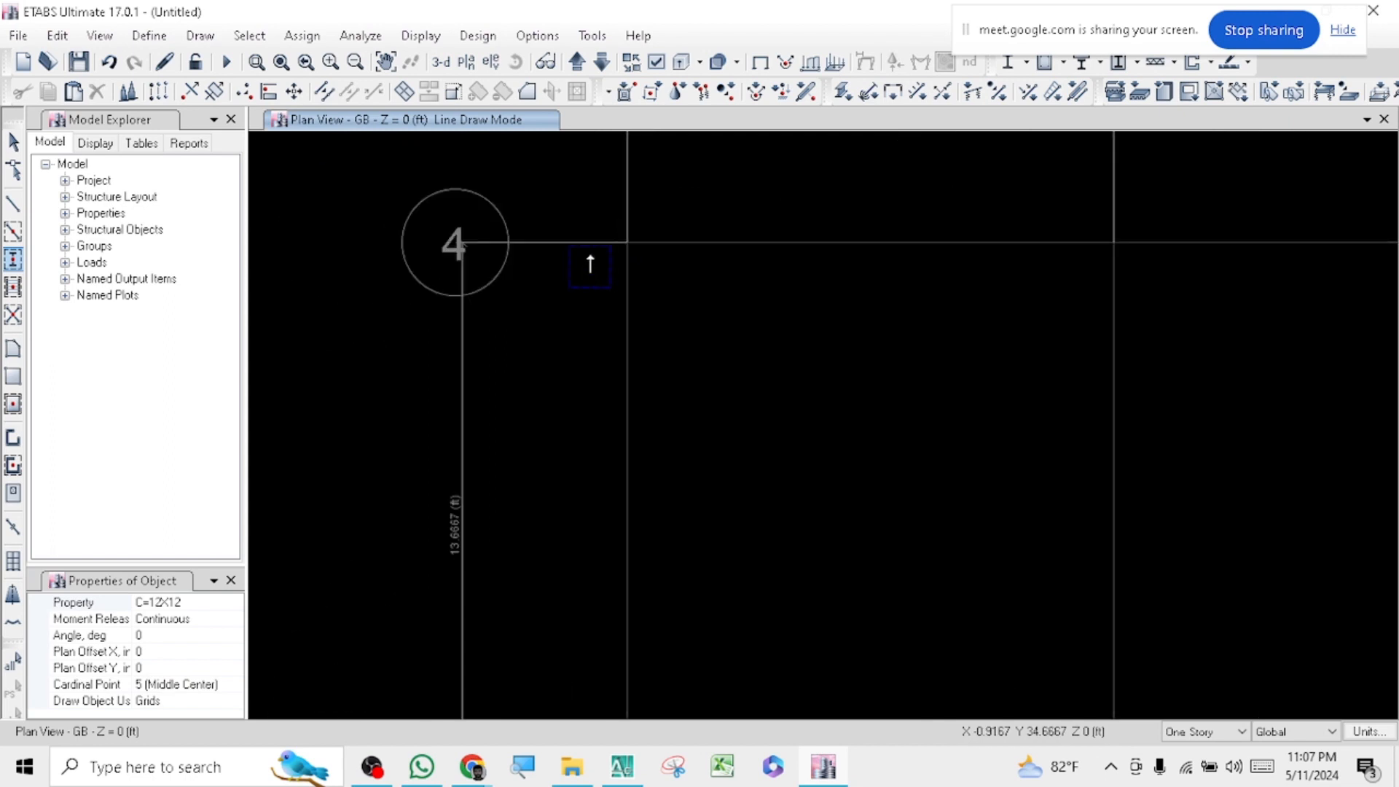
scroll(604, 238, "up", 1)
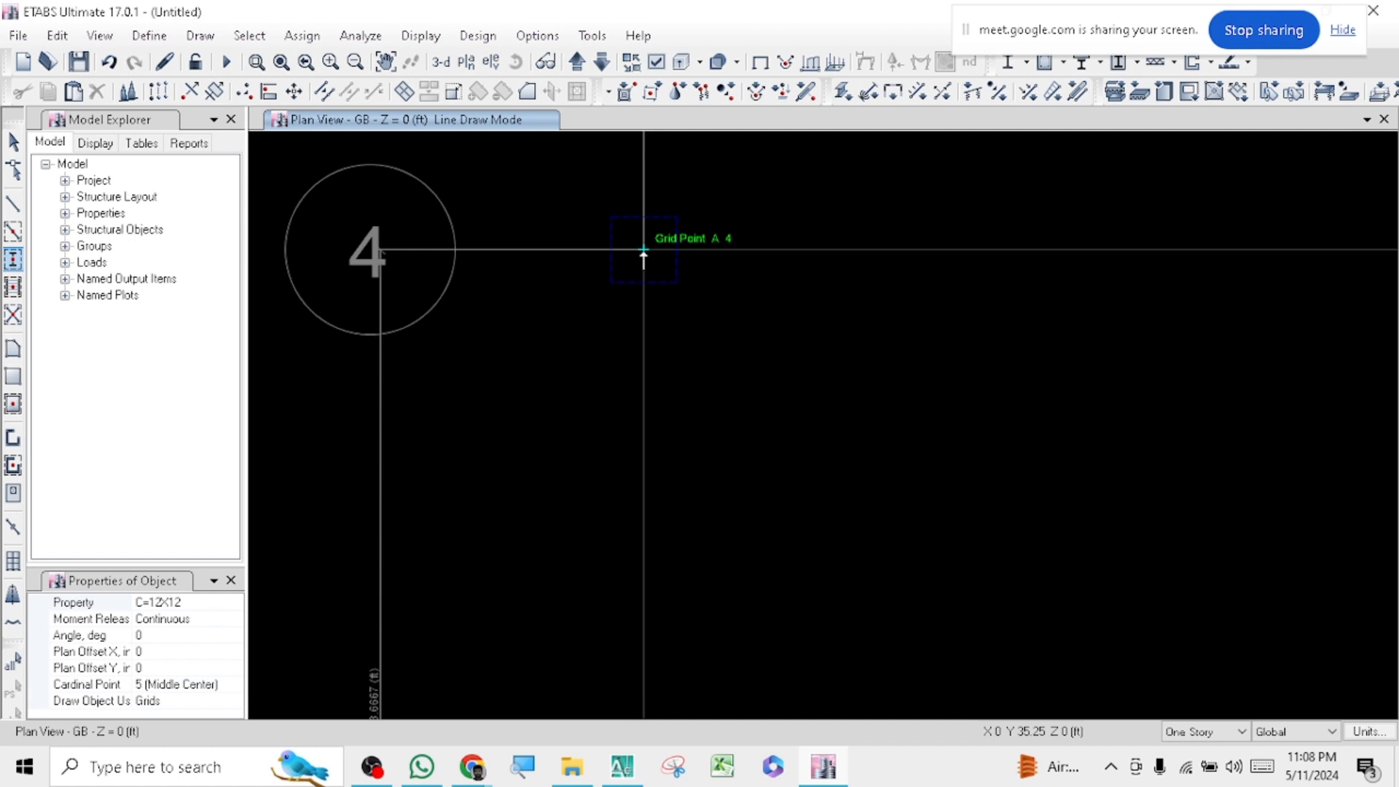
left_click(644, 250)
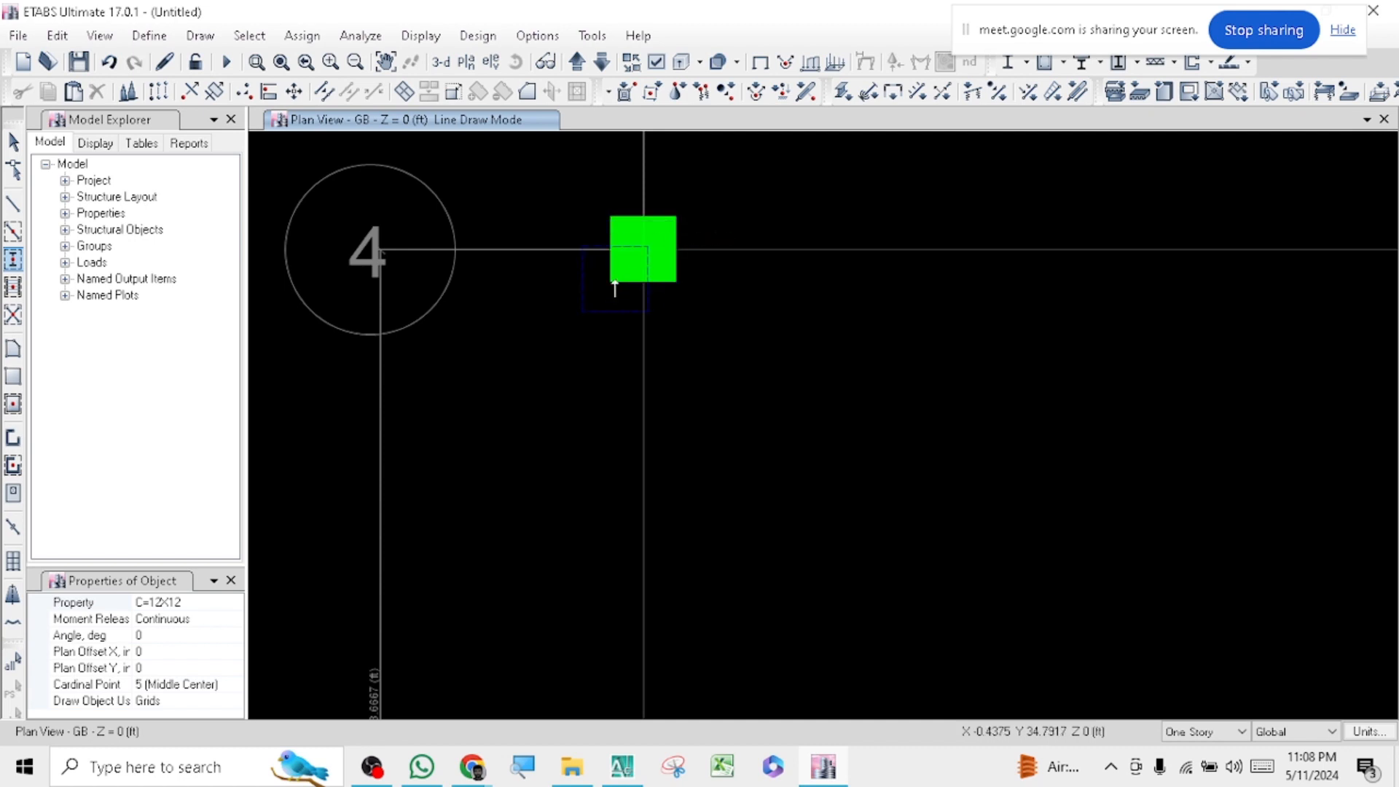
- Place C=12X12 columns at grid points B-4 and C-4
scroll(615, 287, "down", 3)
scroll(964, 300, "up", 2)
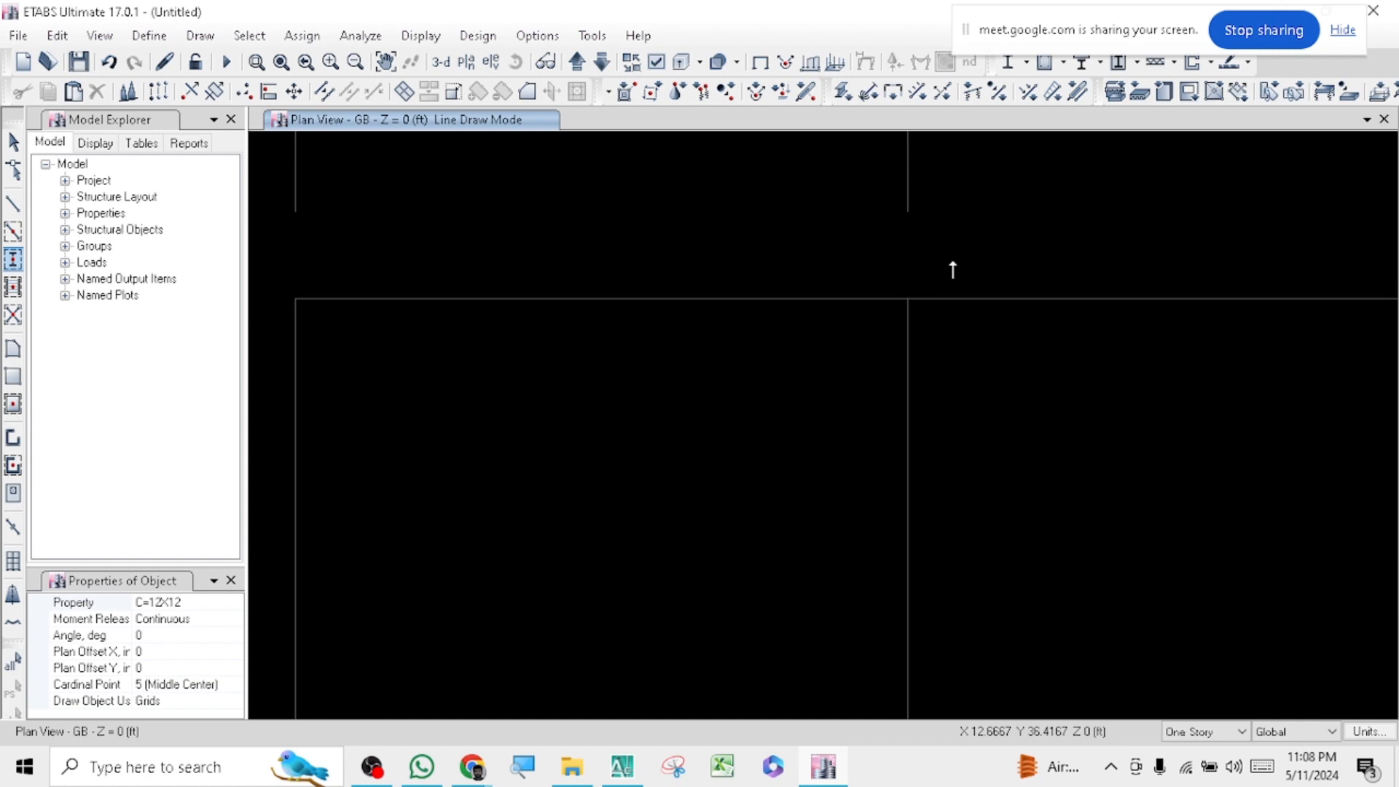
left_click(909, 297)
scroll(762, 296, "down", 2)
scroll(1075, 325, "up", 2)
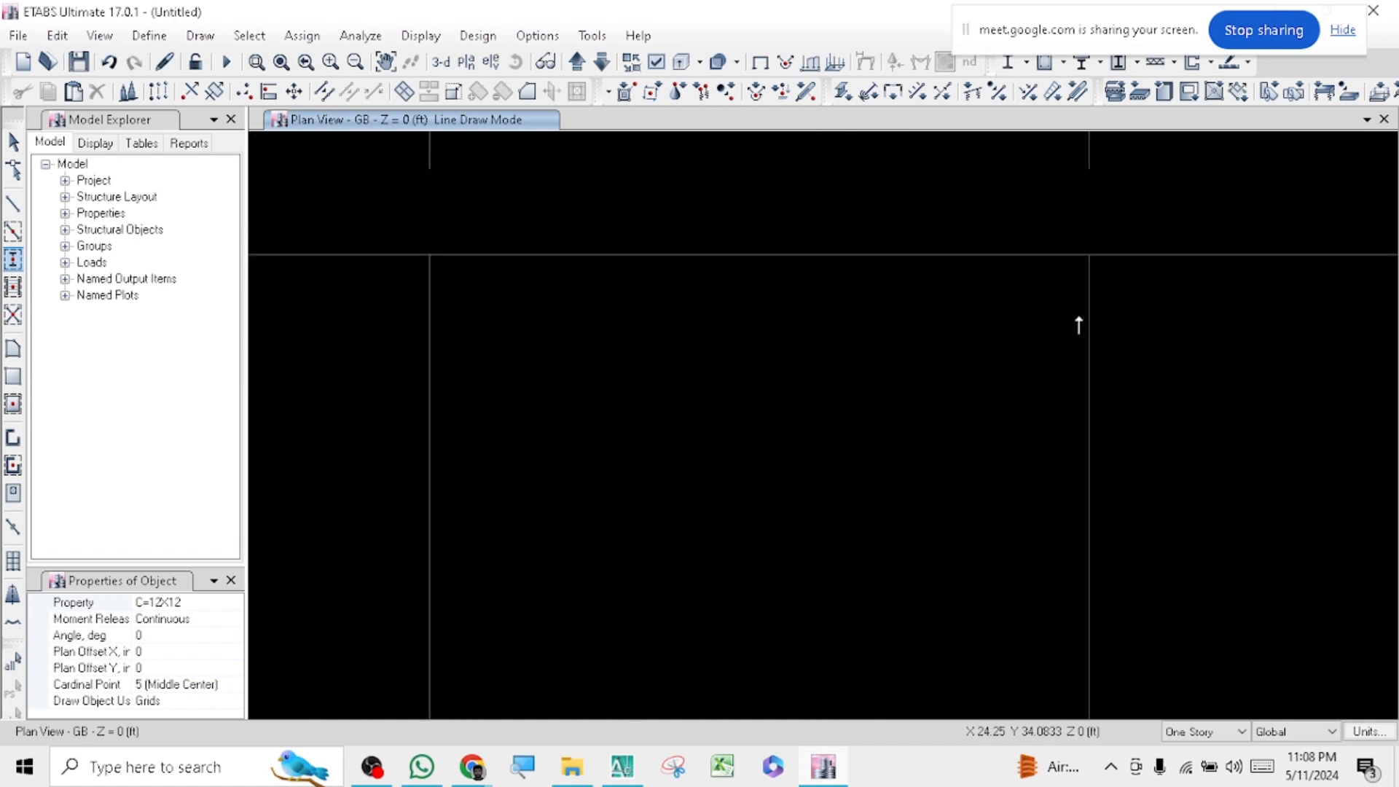
left_click(1089, 257)
scroll(877, 296, "up", 1)
scroll(1212, 294, "down", 2)
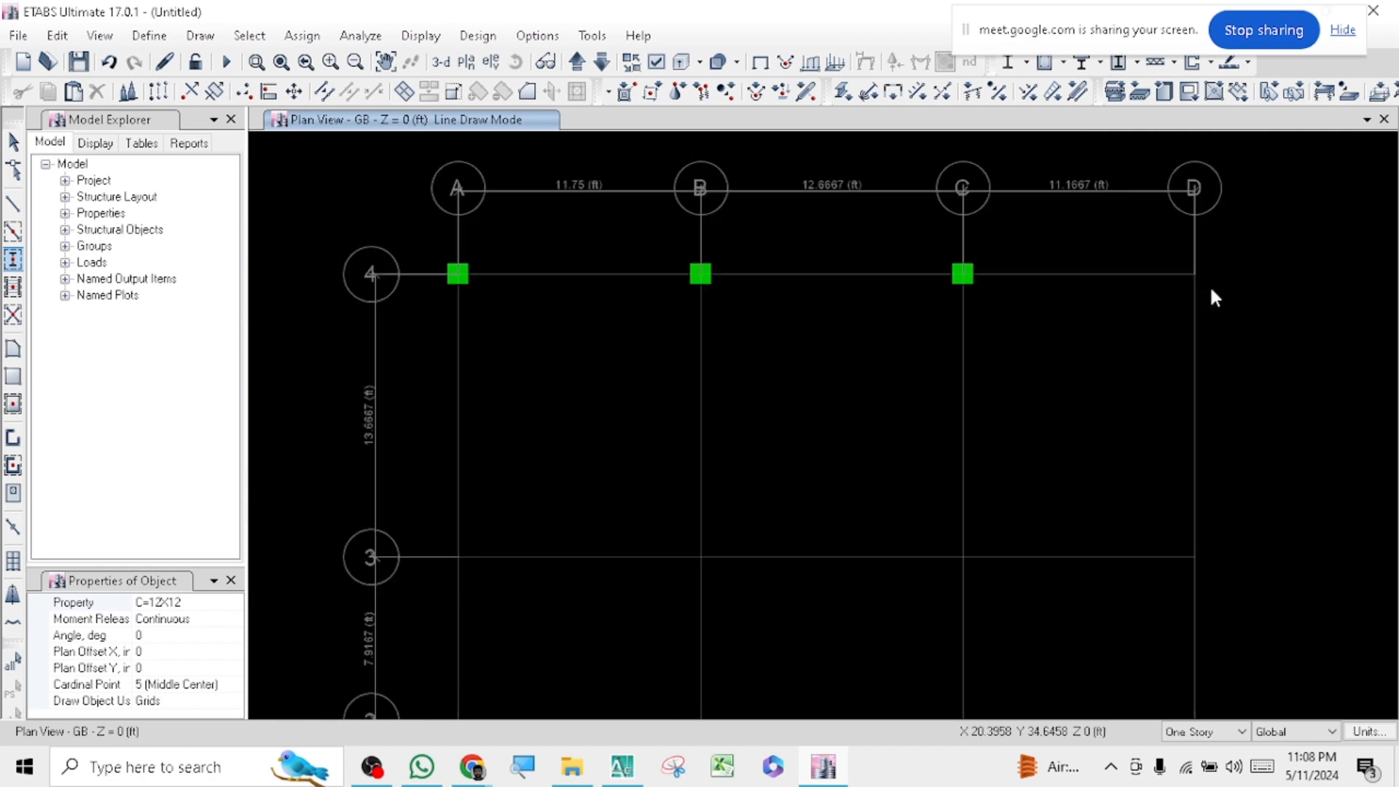
- Place a C=12X12 column at grid point D-4 and leave column drawing for object selection
scroll(1204, 277, "up", 2)
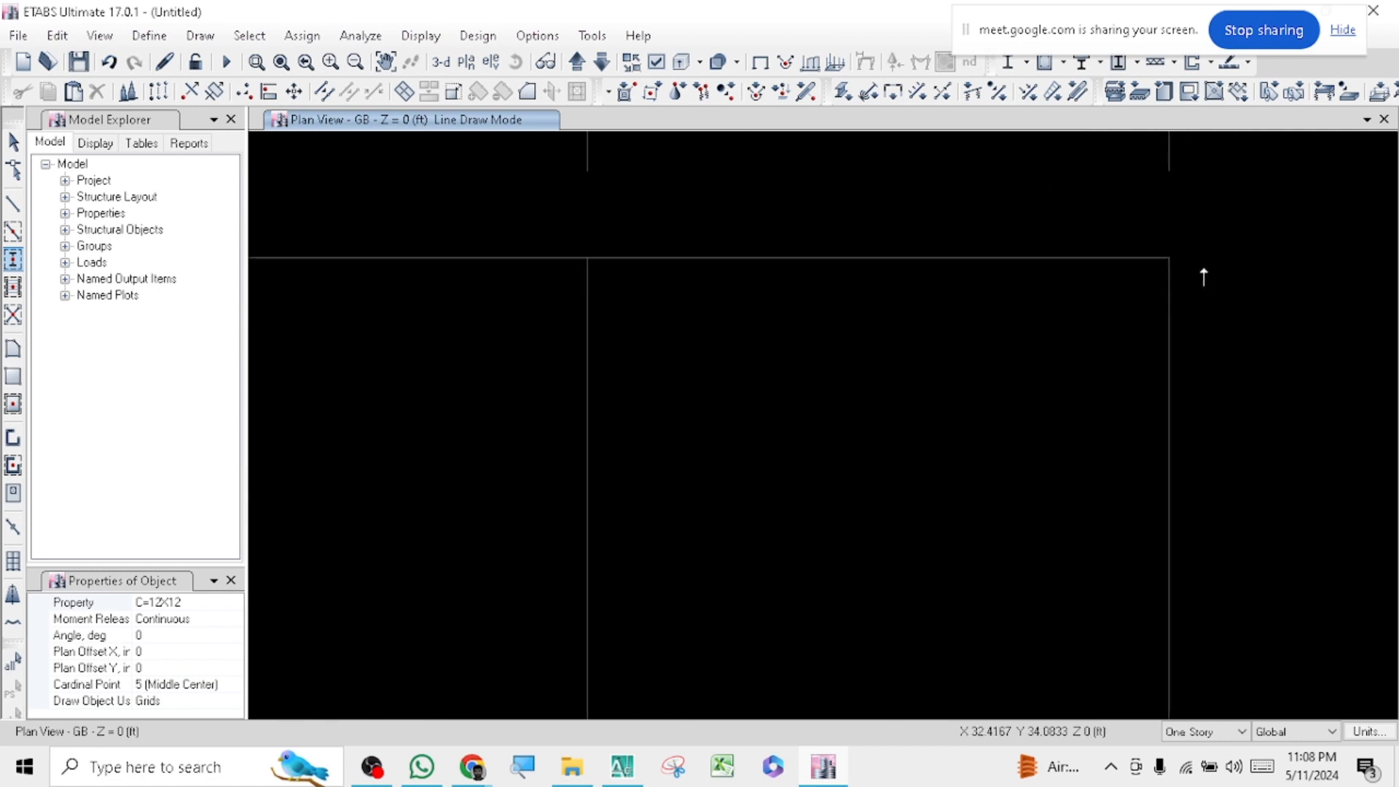
left_click(1168, 257)
scroll(1224, 259, "down", 2)
scroll(911, 478, "up", 2)
scroll(639, 503, "down", 1)
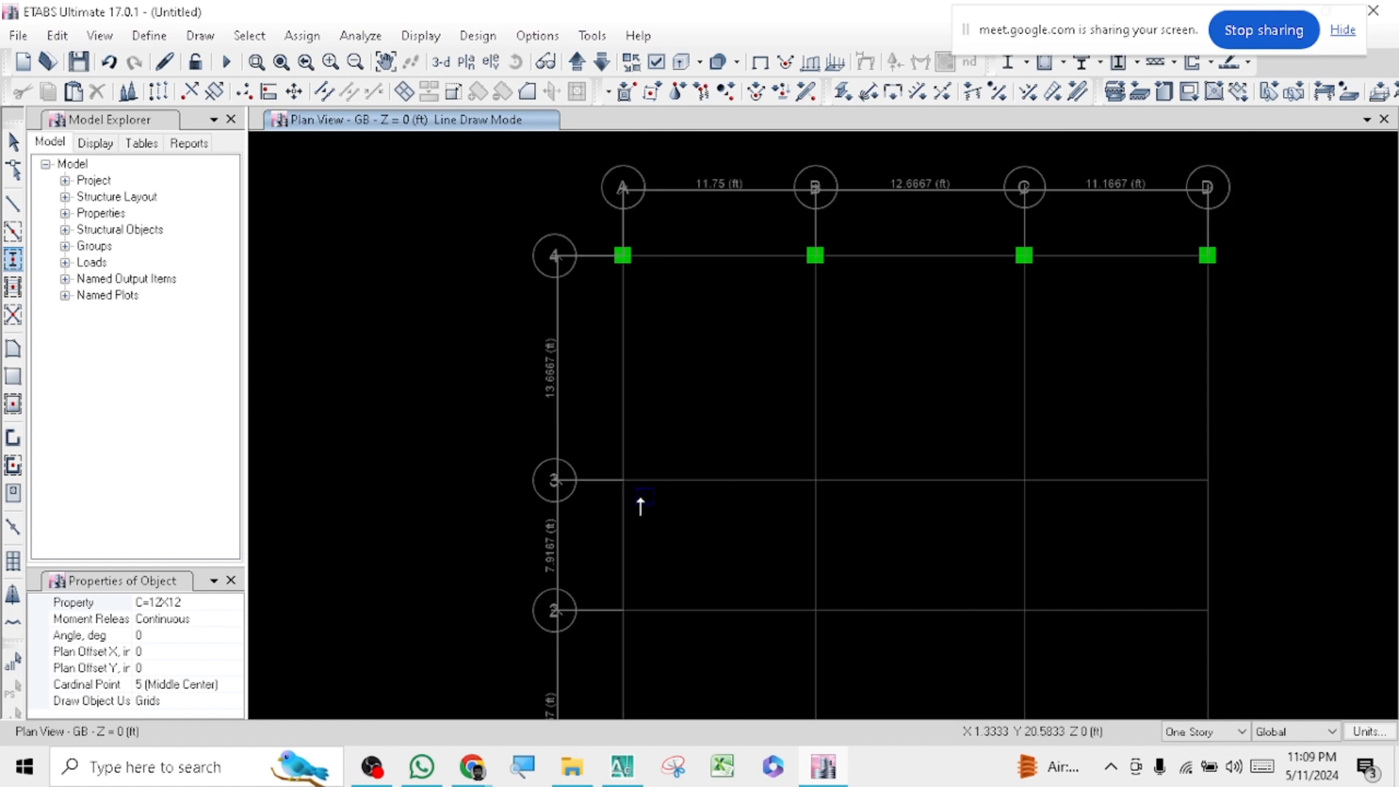
scroll(639, 503, "up", 3)
scroll(637, 494, "down", 1)
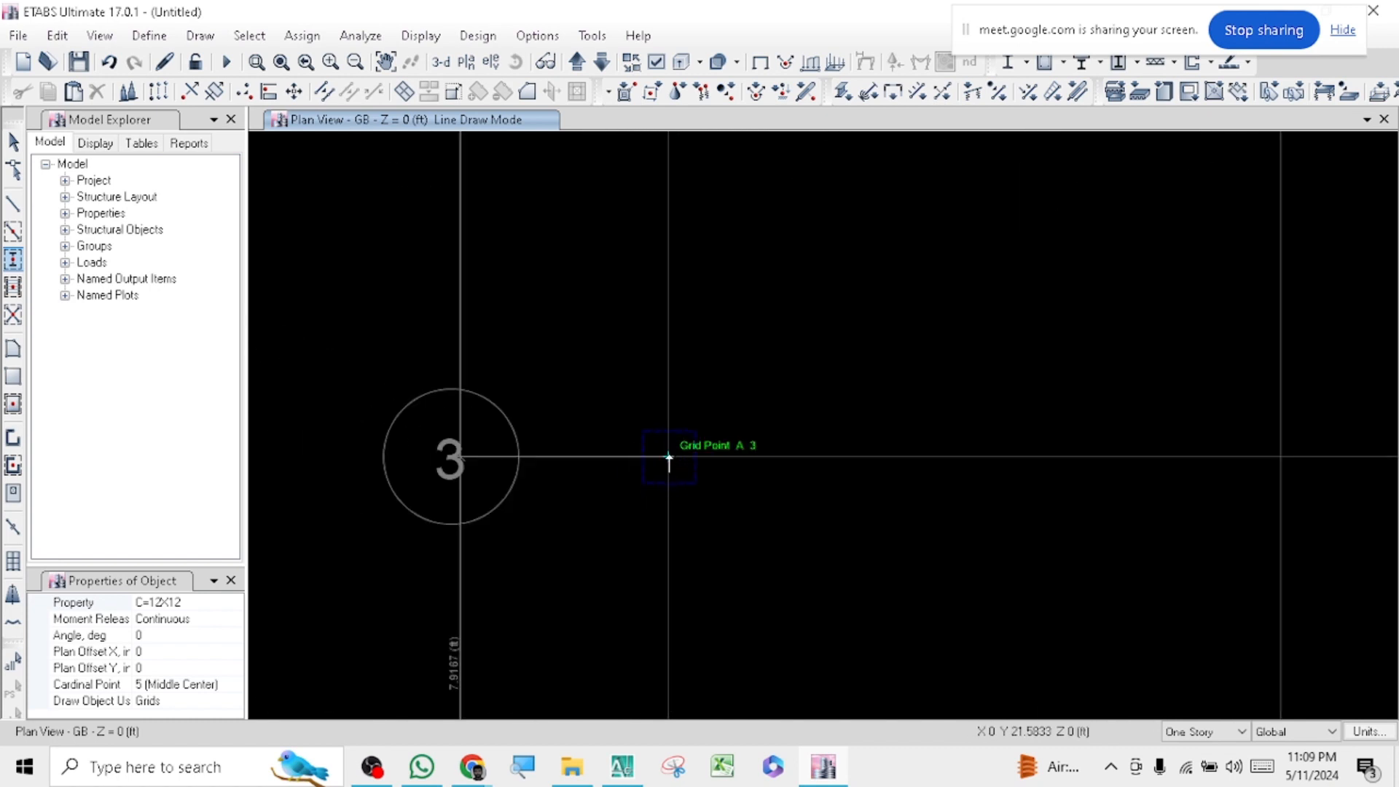
scroll(629, 378, "down", 3)
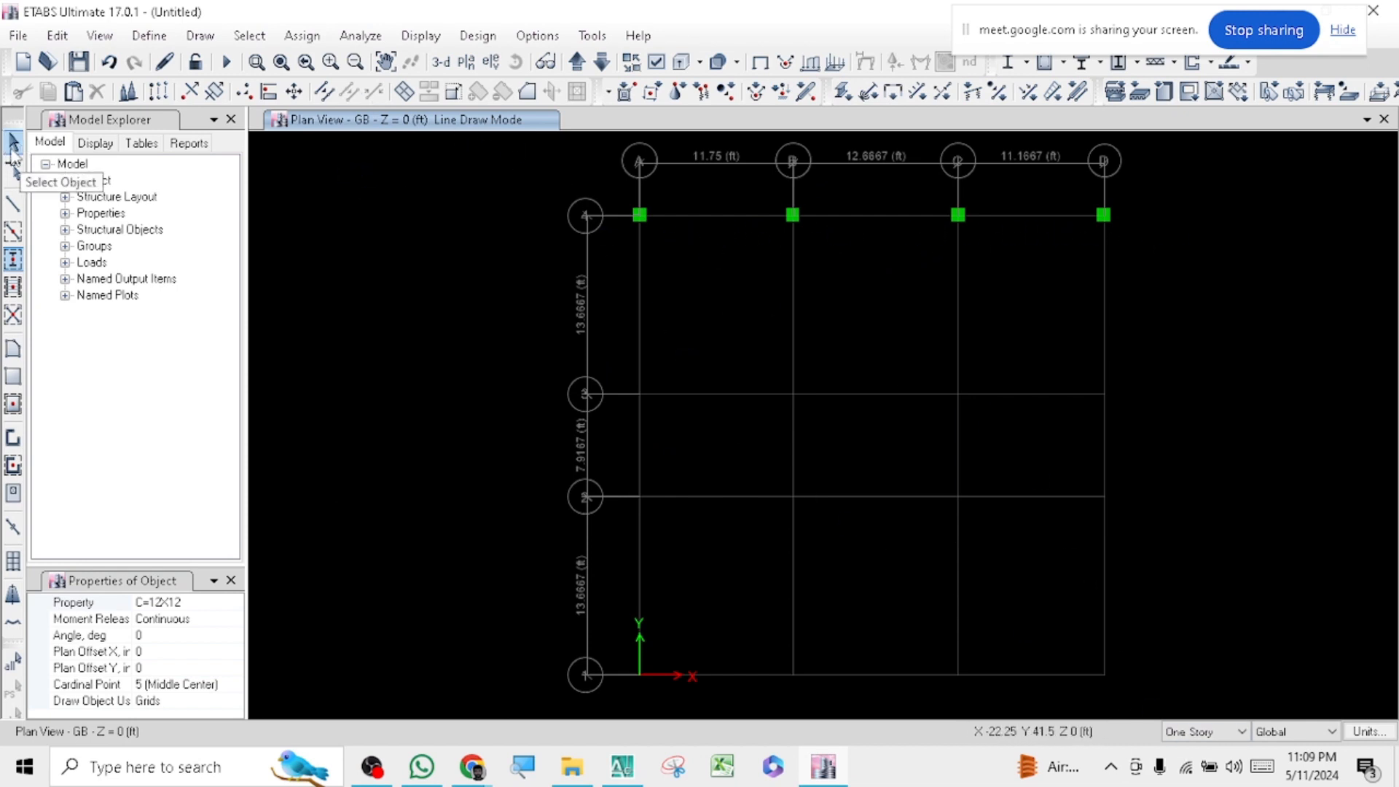
left_click(13, 146)
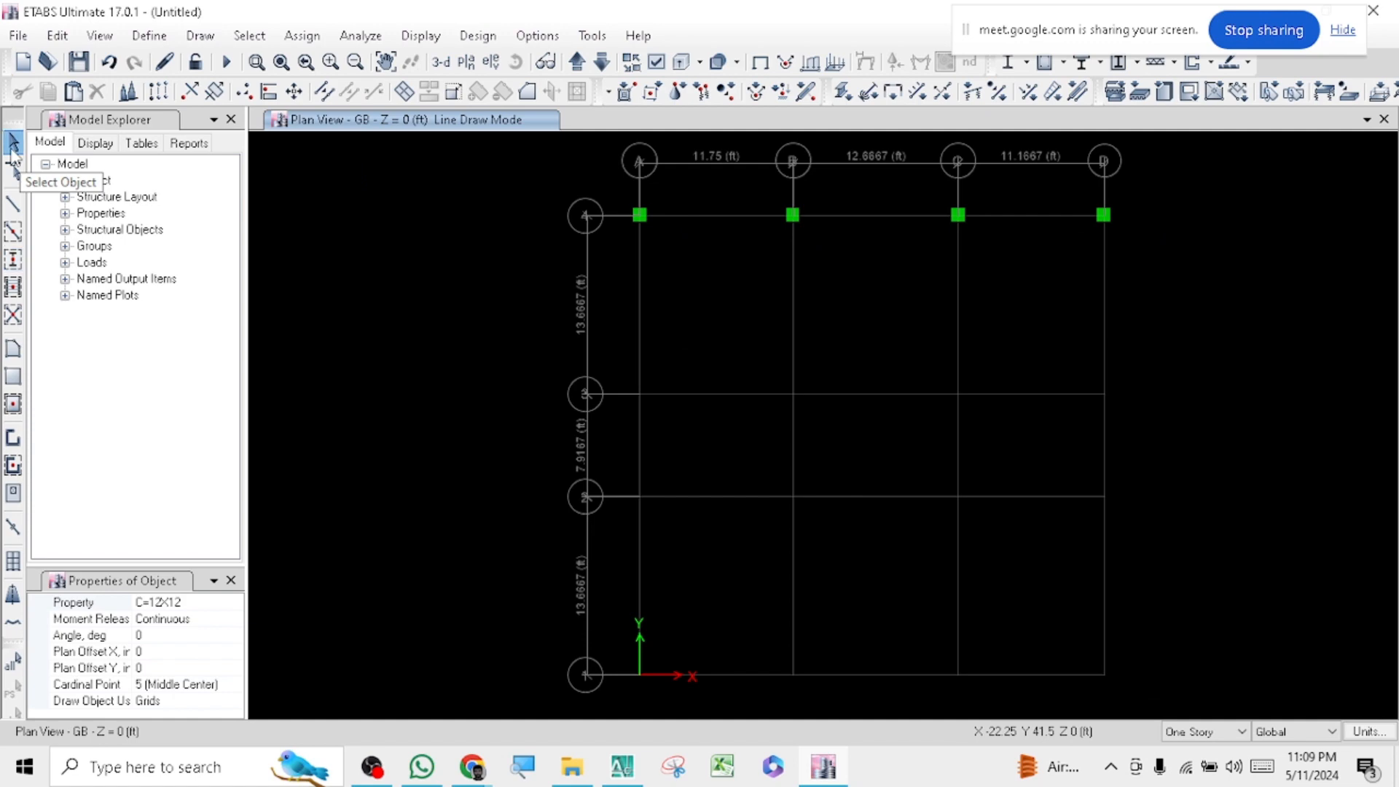
- Examine the height of the four columns along grid line 4 in the 3-D view
left_click(440, 63)
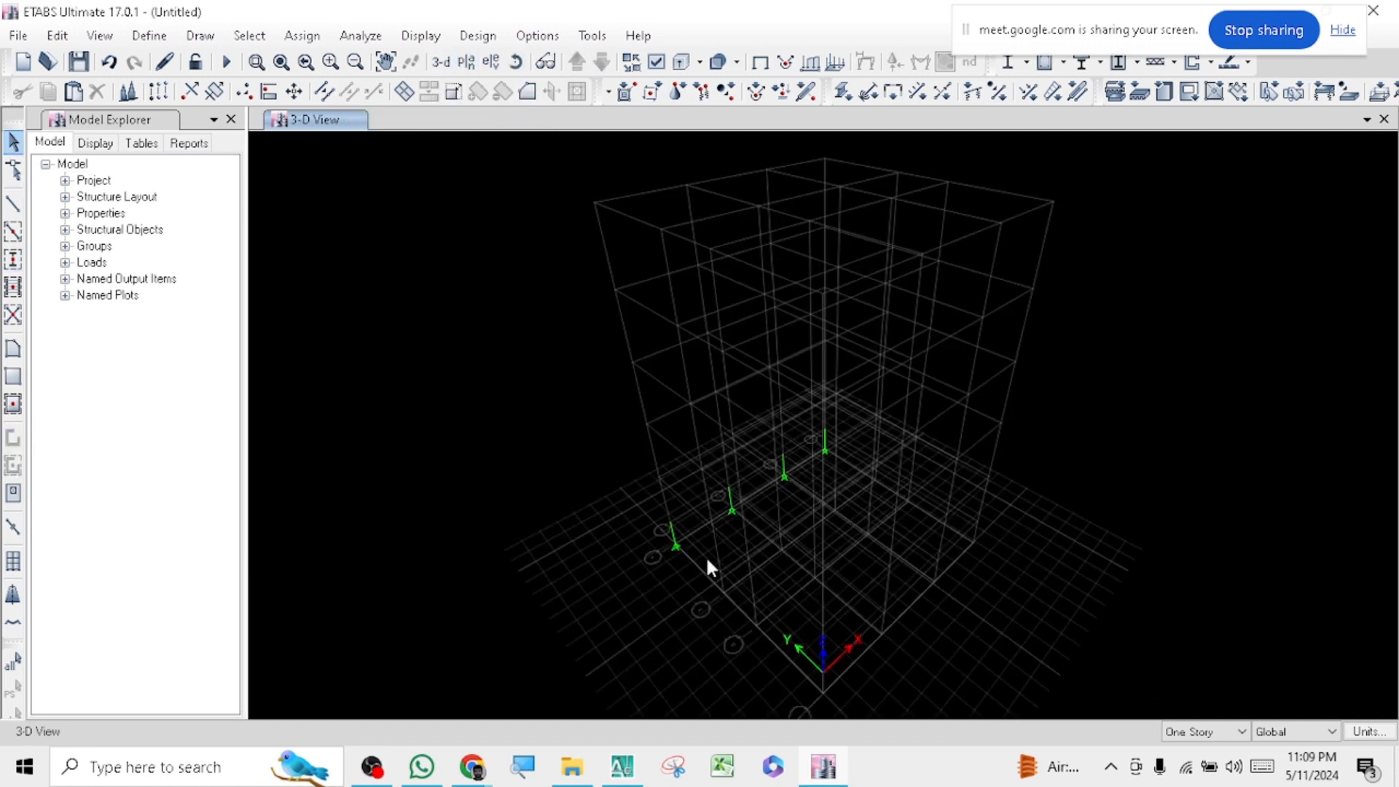
scroll(706, 555, "up", 6)
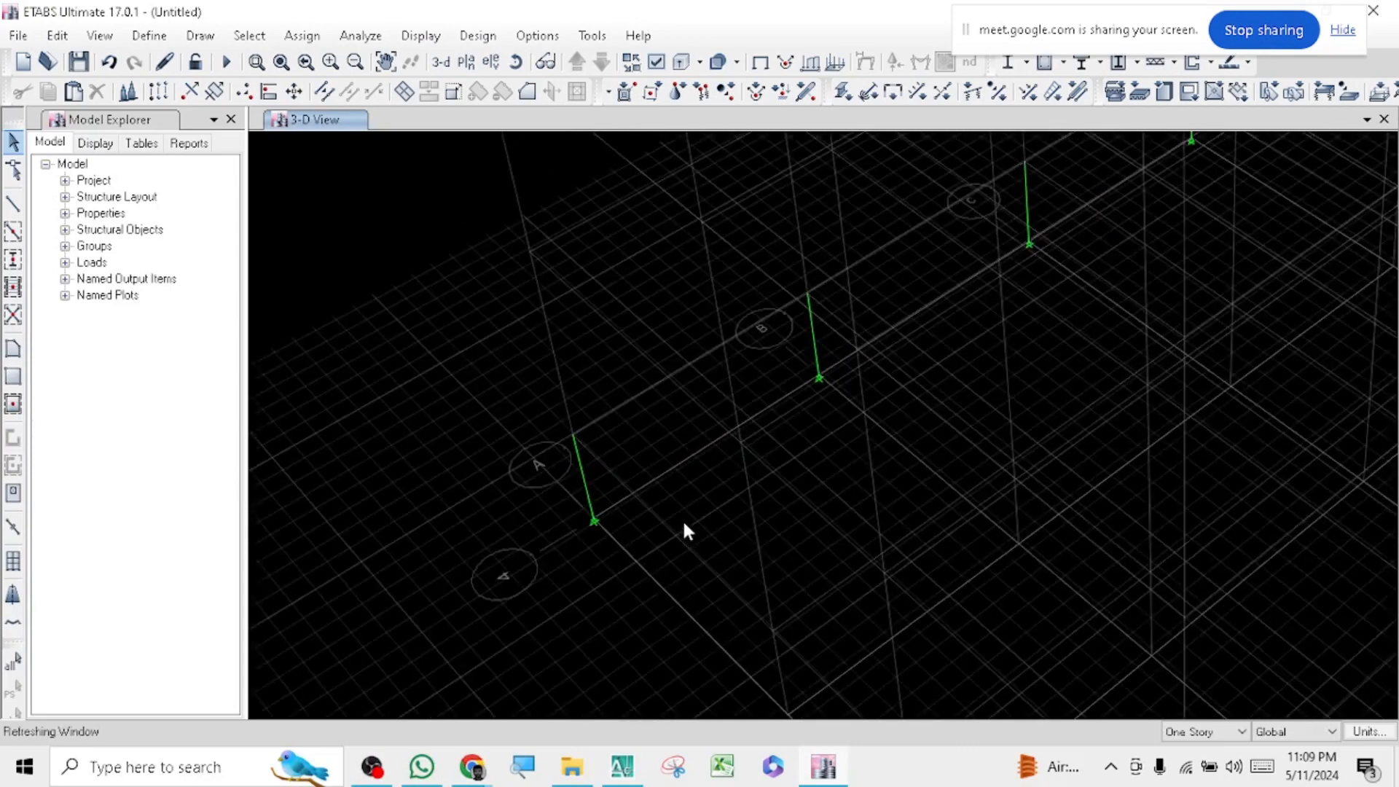
scroll(682, 519, "down", 3)
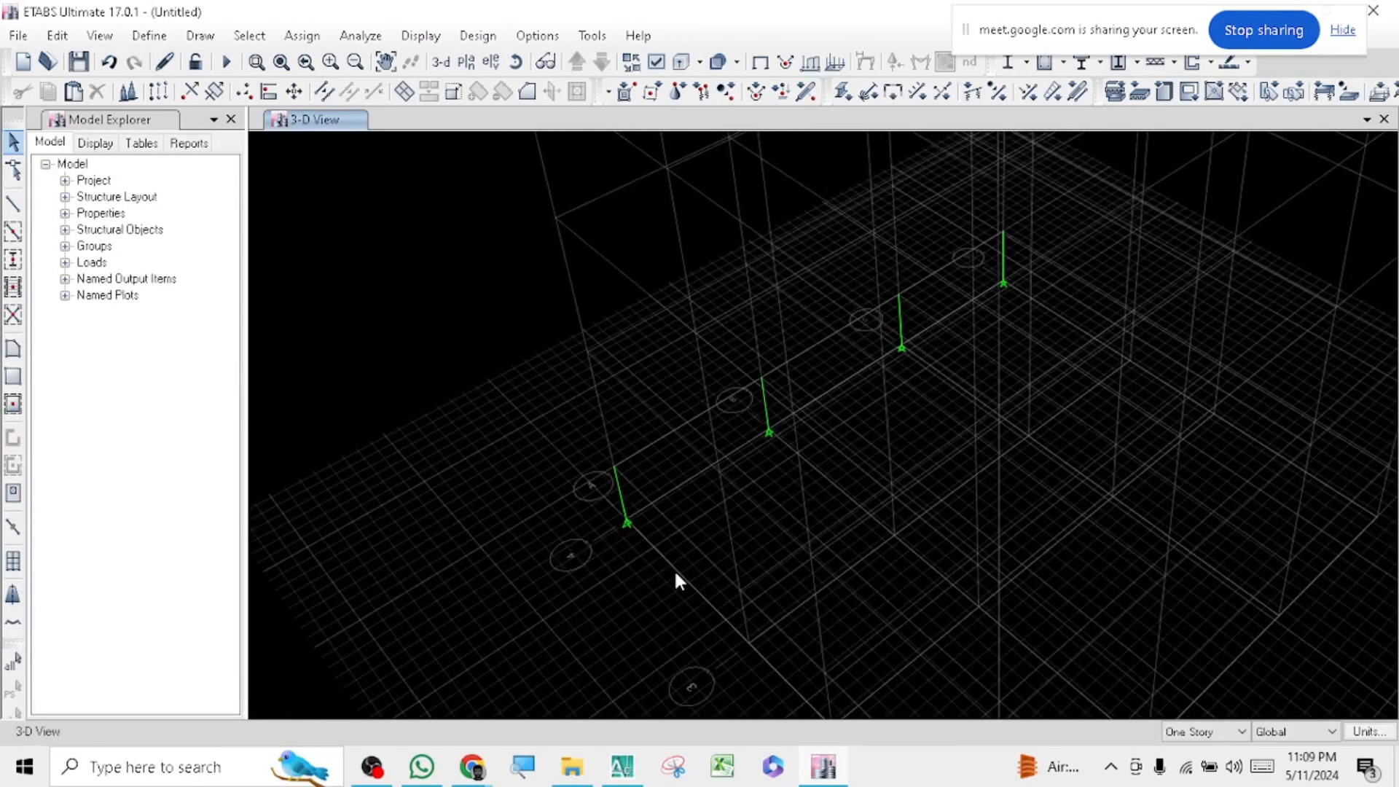
scroll(621, 524, "up", 4)
scroll(622, 511, "down", 1)
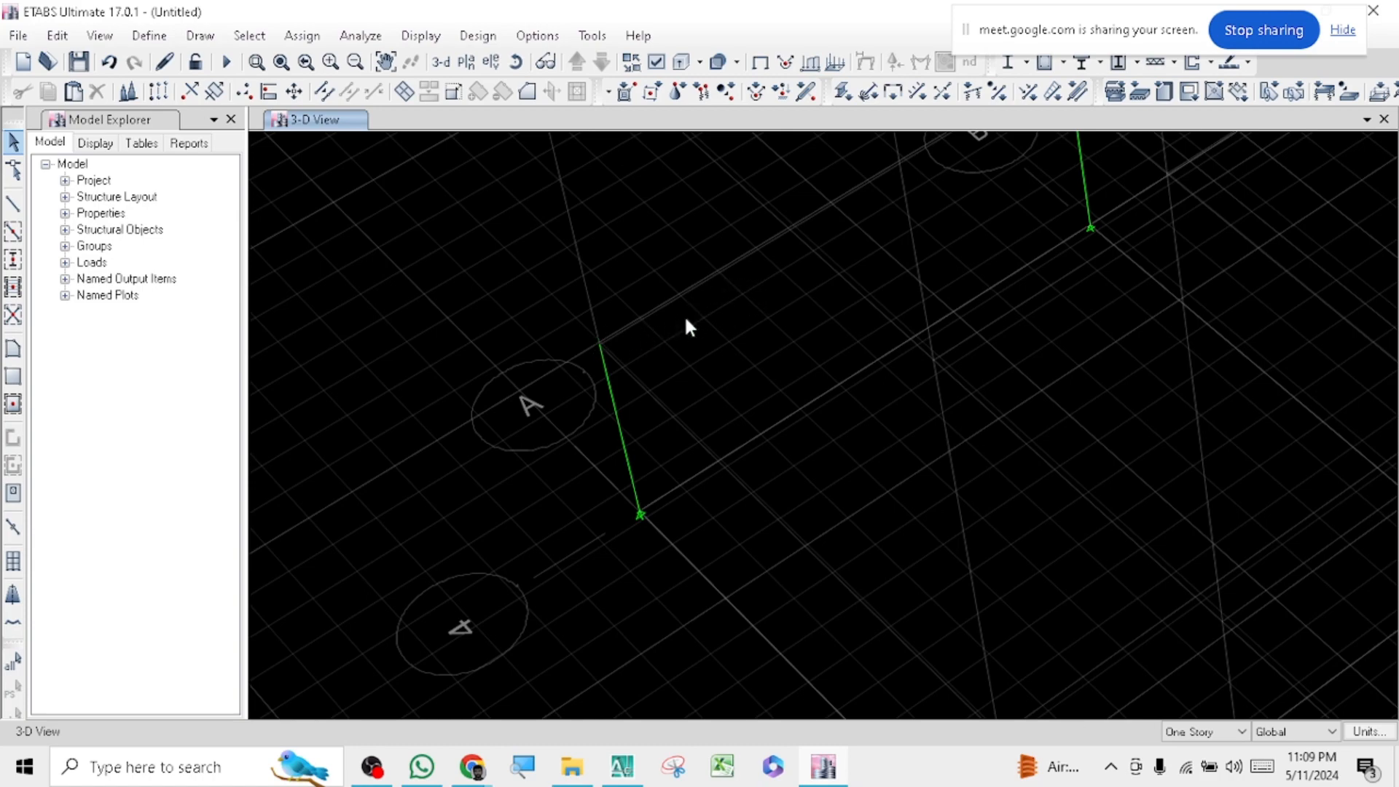
scroll(554, 386, "down", 3)
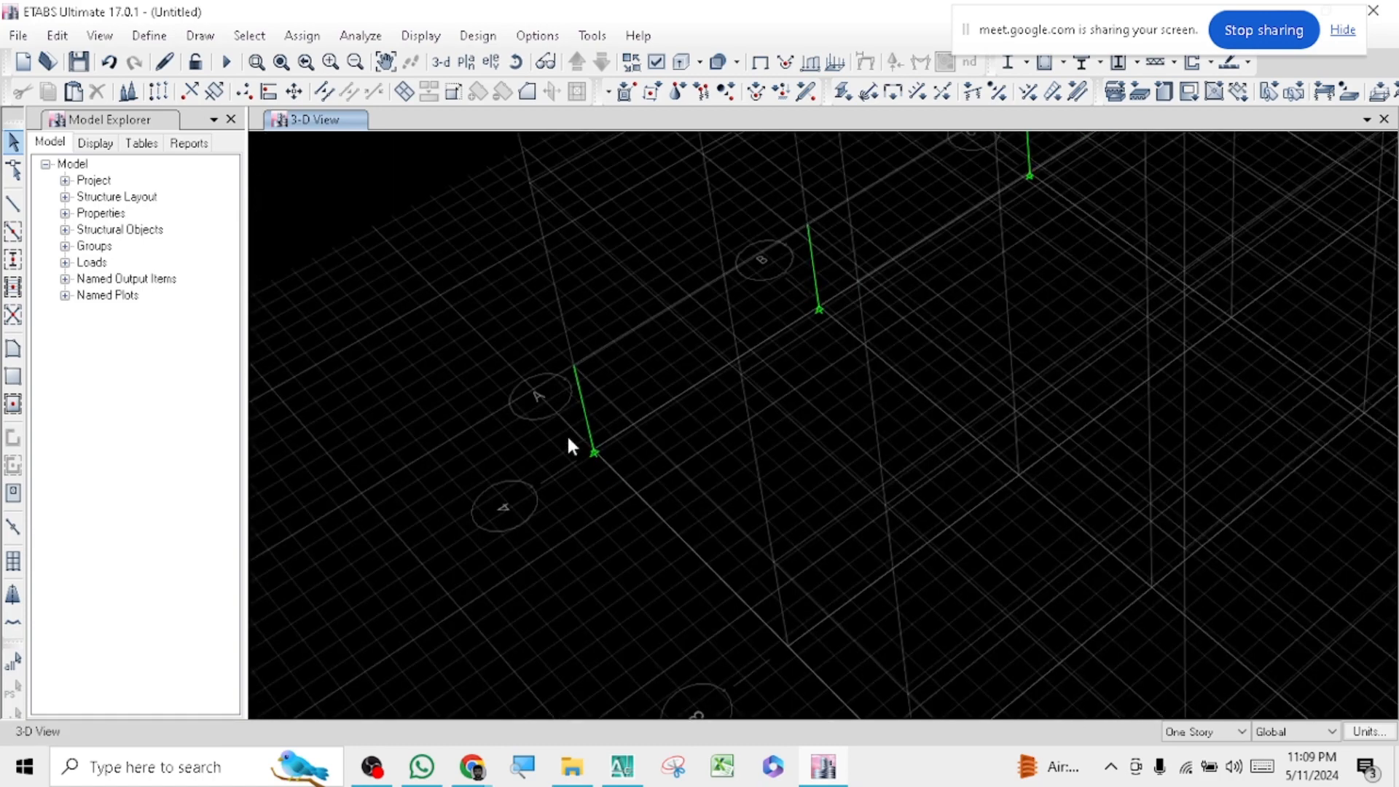
scroll(572, 453, "down", 5)
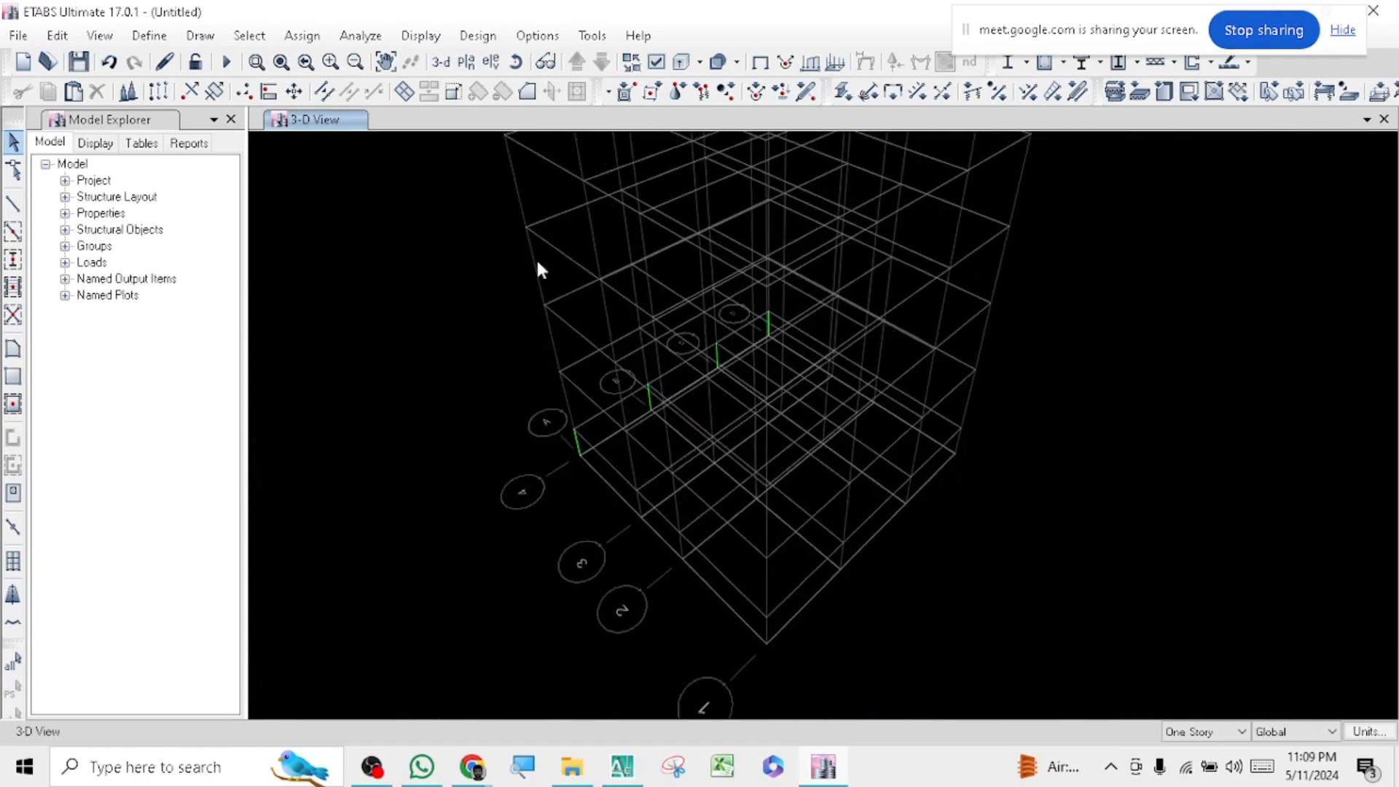
- Switch the view back to the plan of story GB
left_click(465, 62)
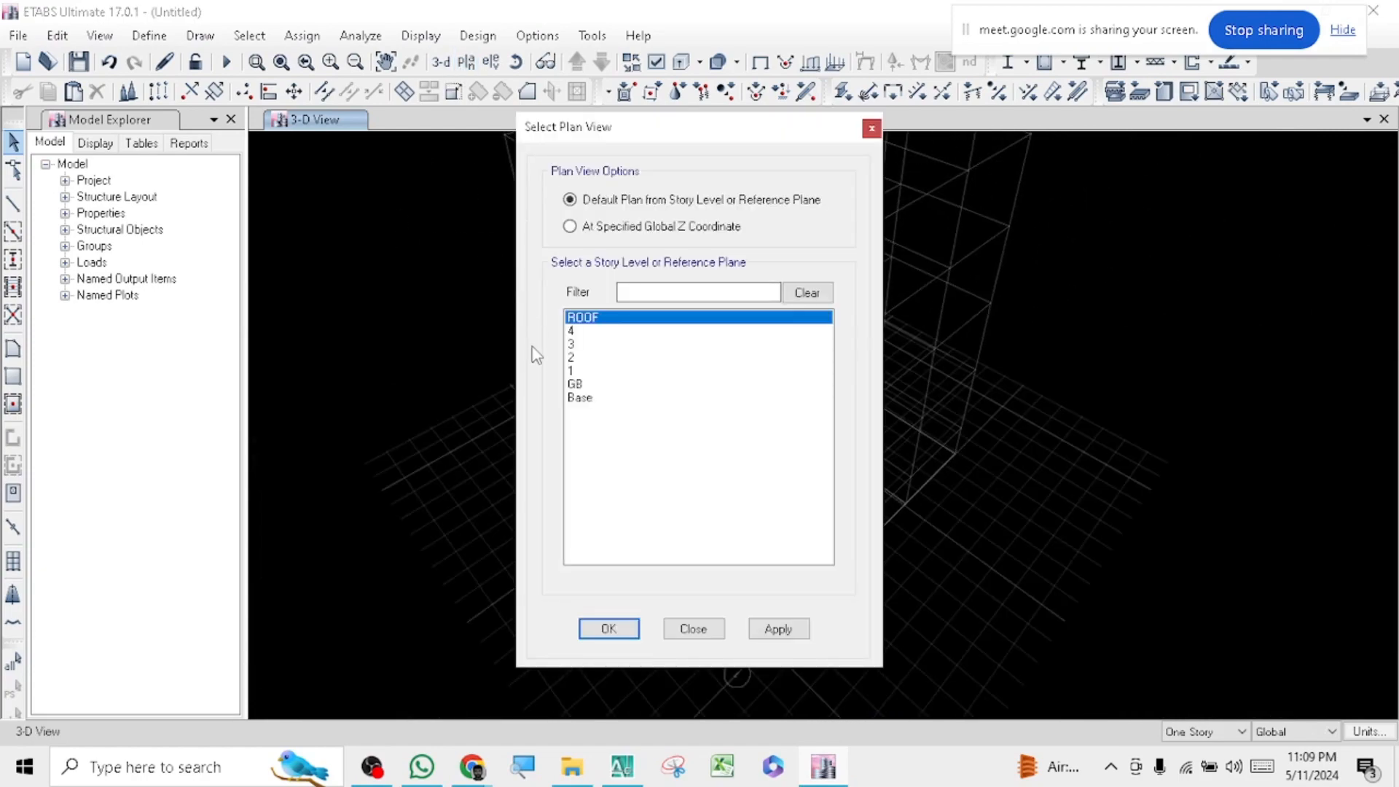
left_click(580, 384)
left_click(793, 630)
left_click(698, 630)
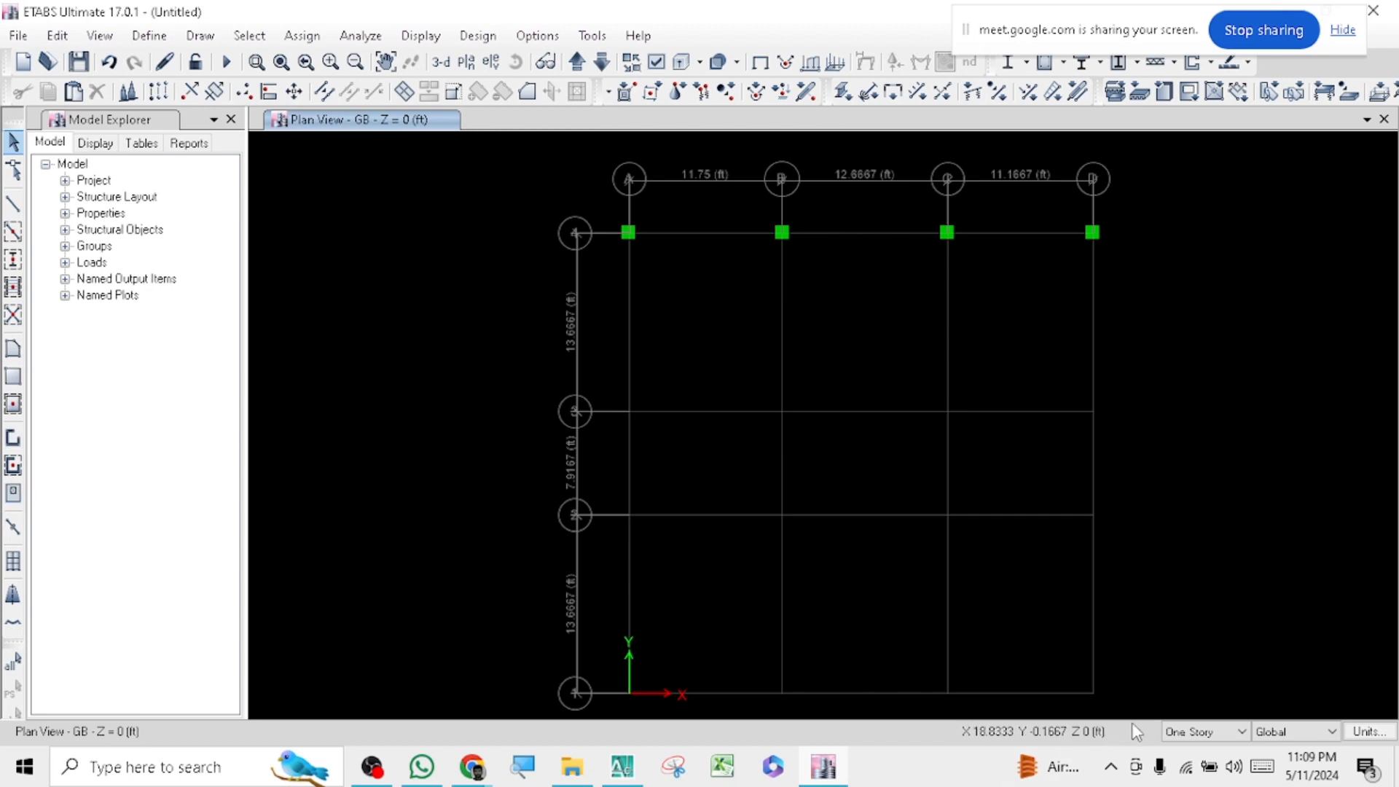
- Draw a C=12X12 column at grid point A-3 with the drawing scope set to All Stories
left_click(1207, 732)
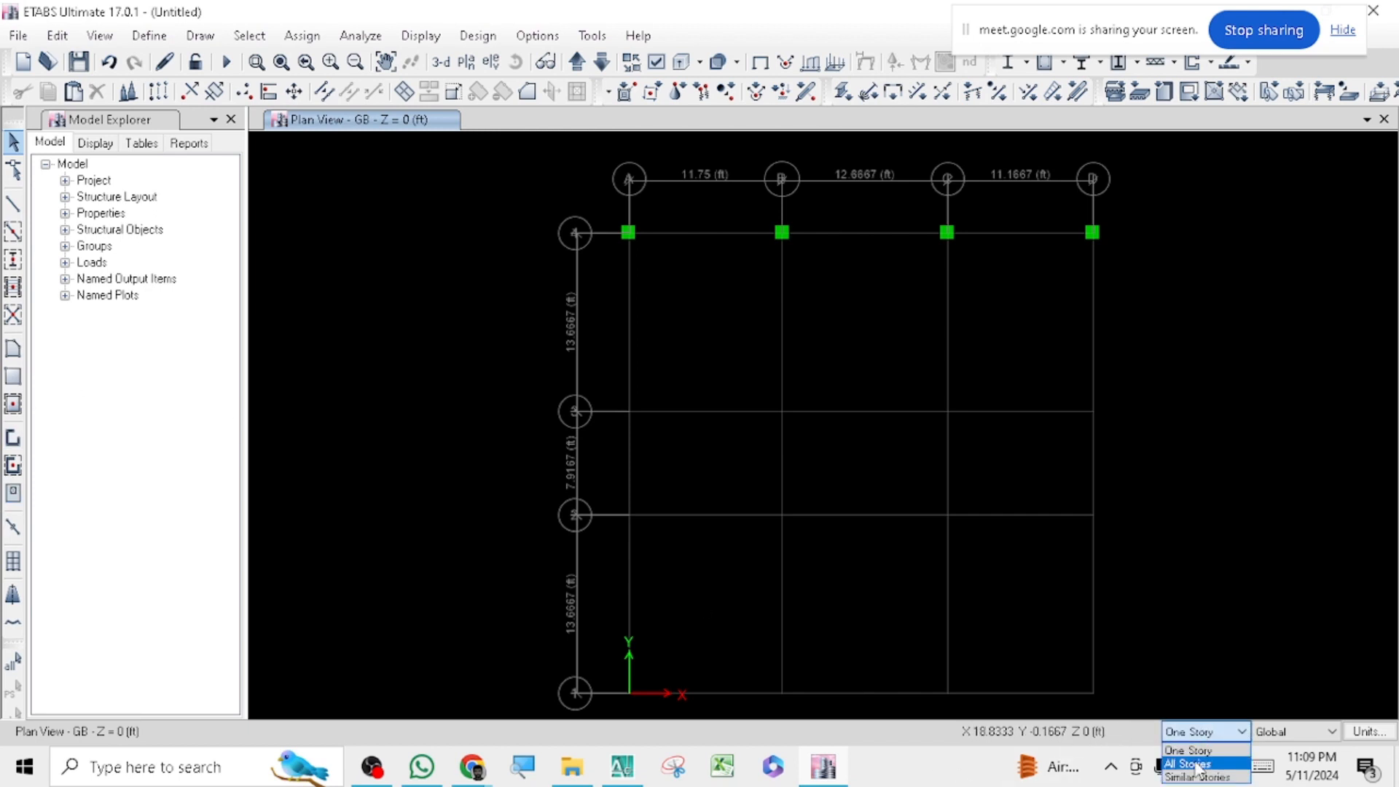
left_click(1202, 761)
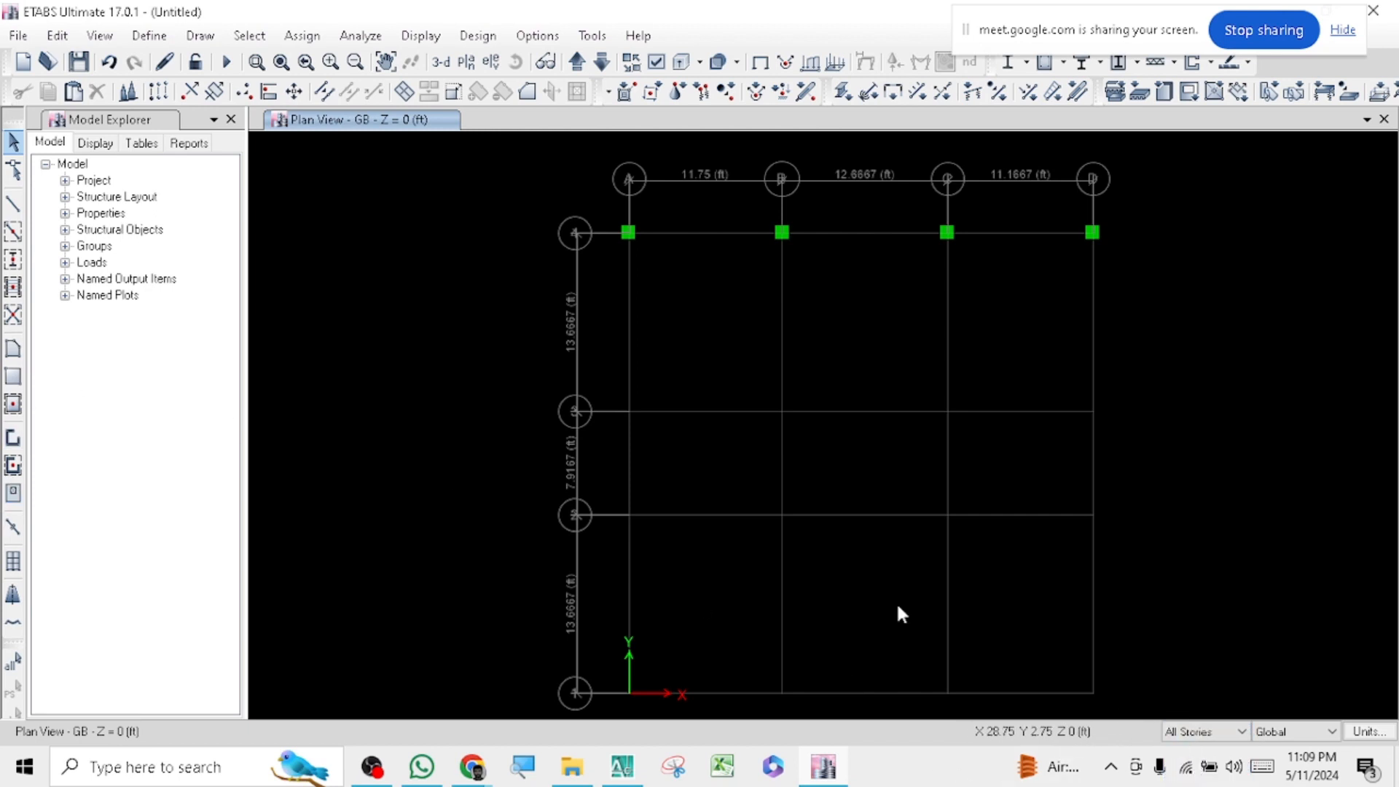
left_click(13, 260)
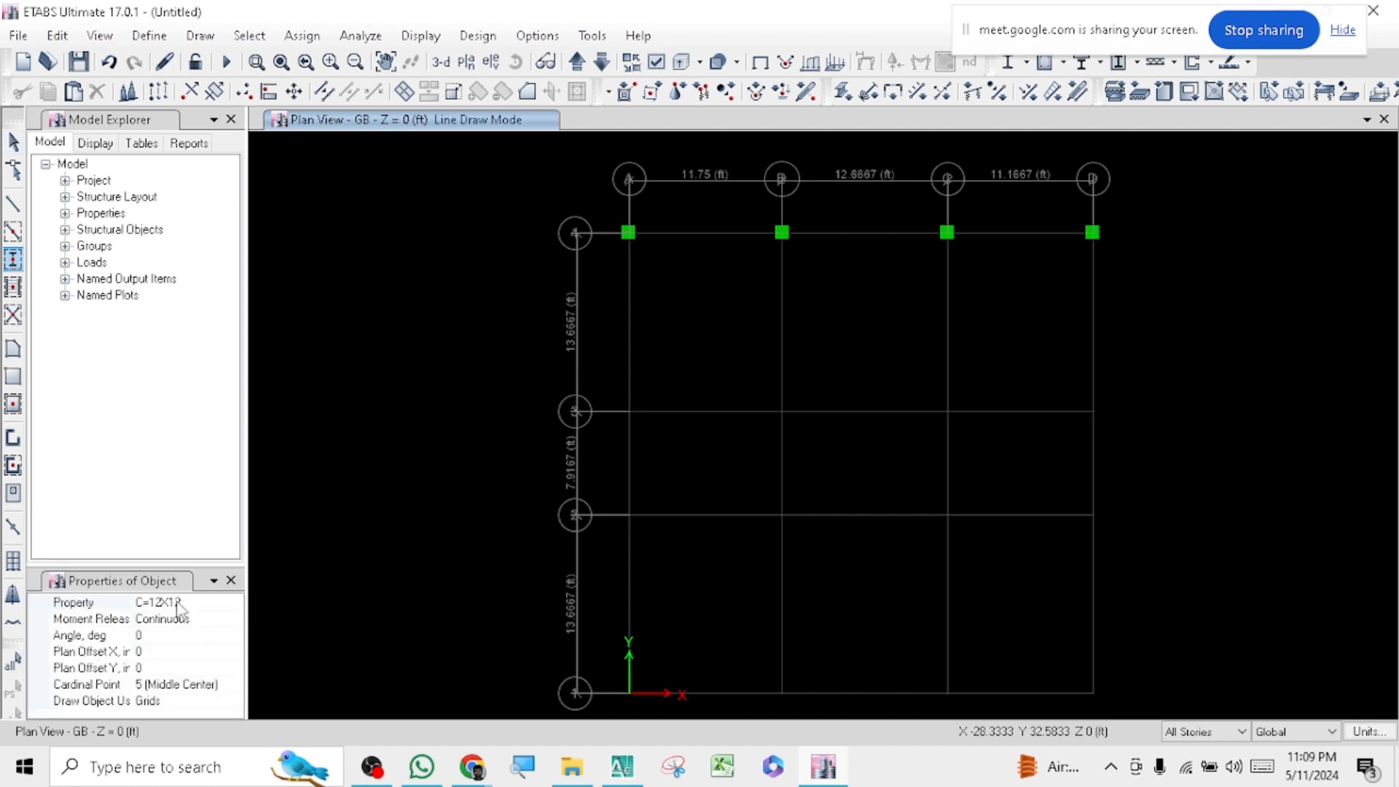
scroll(601, 416, "up", 1)
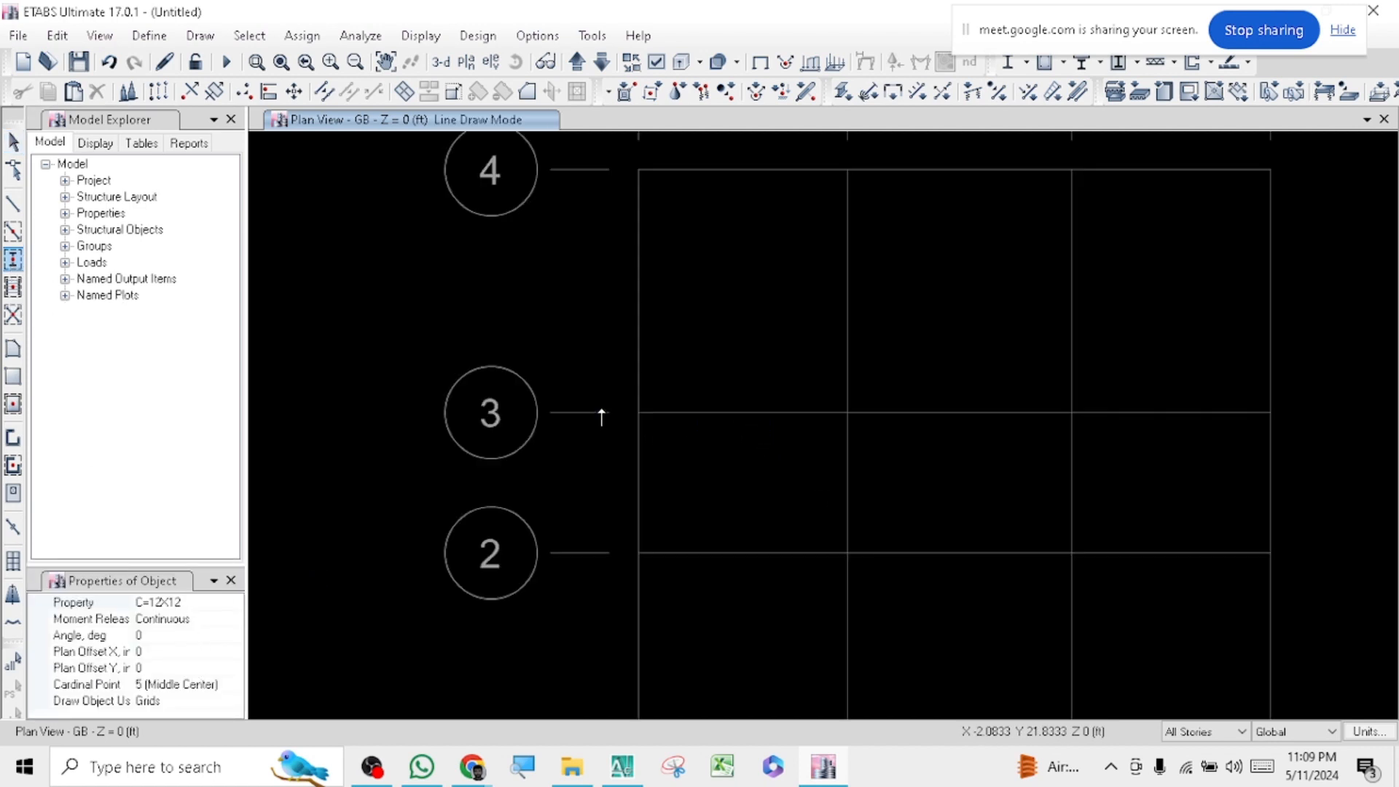
scroll(601, 417, "up", 1)
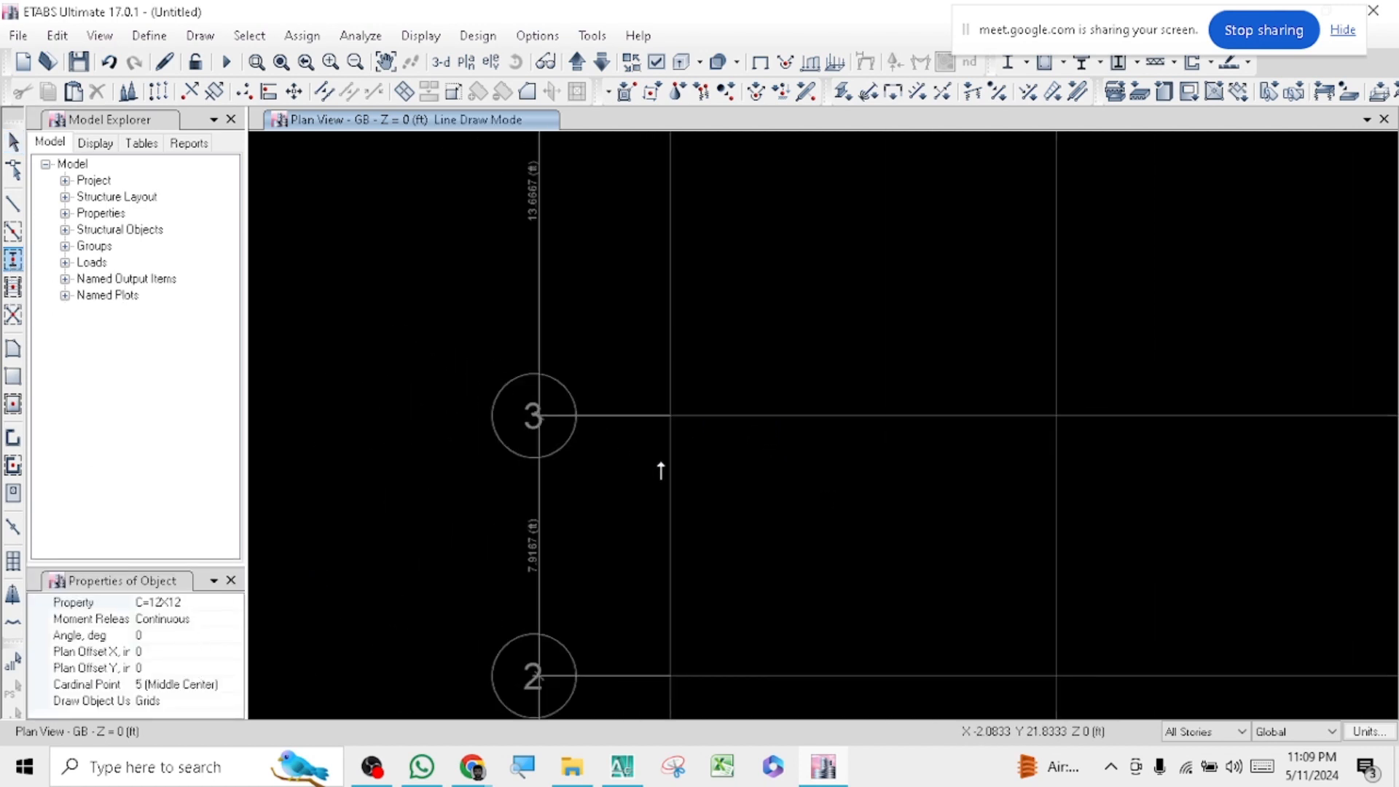
left_click(671, 415)
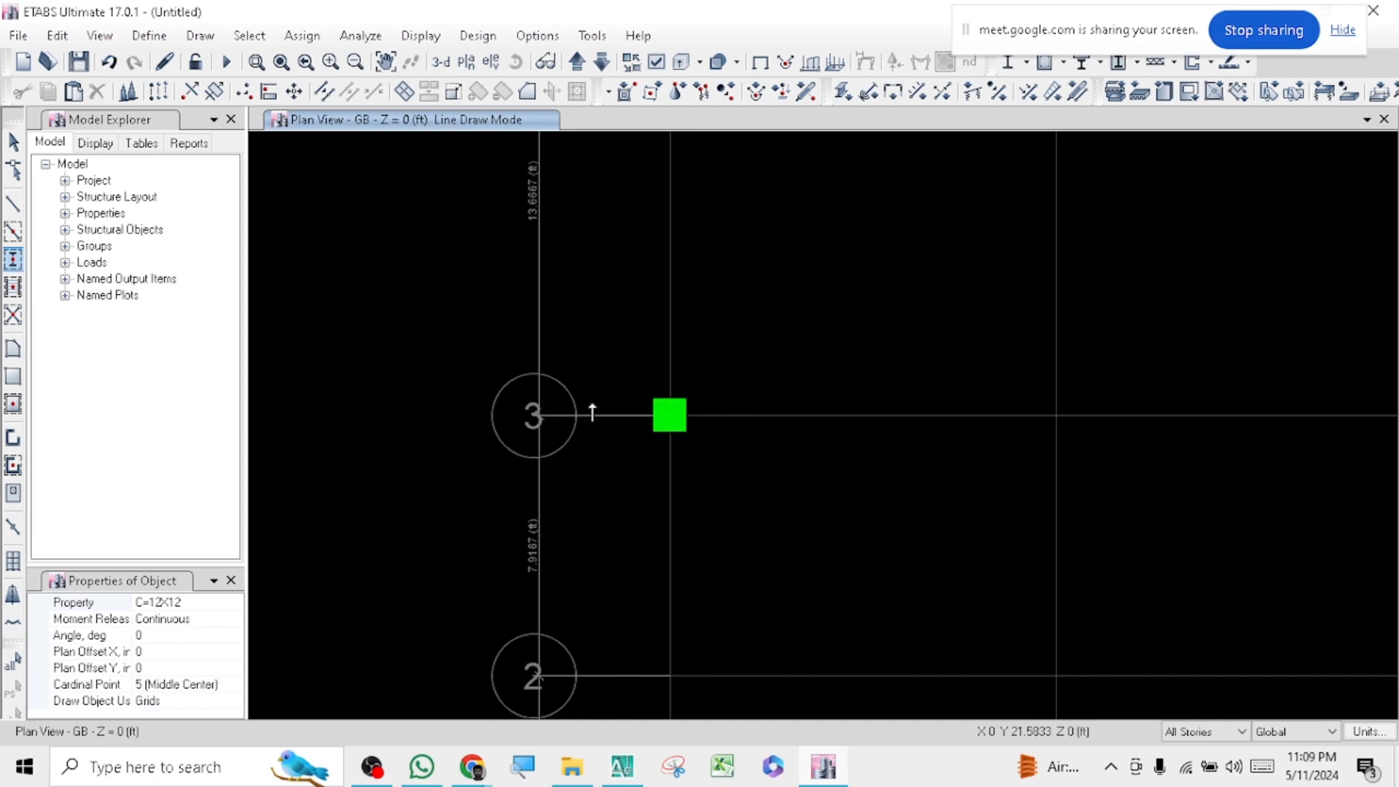
- Compare the column at A-3 with the single-story columns on grid line 4 in the 3-D view
left_click(444, 65)
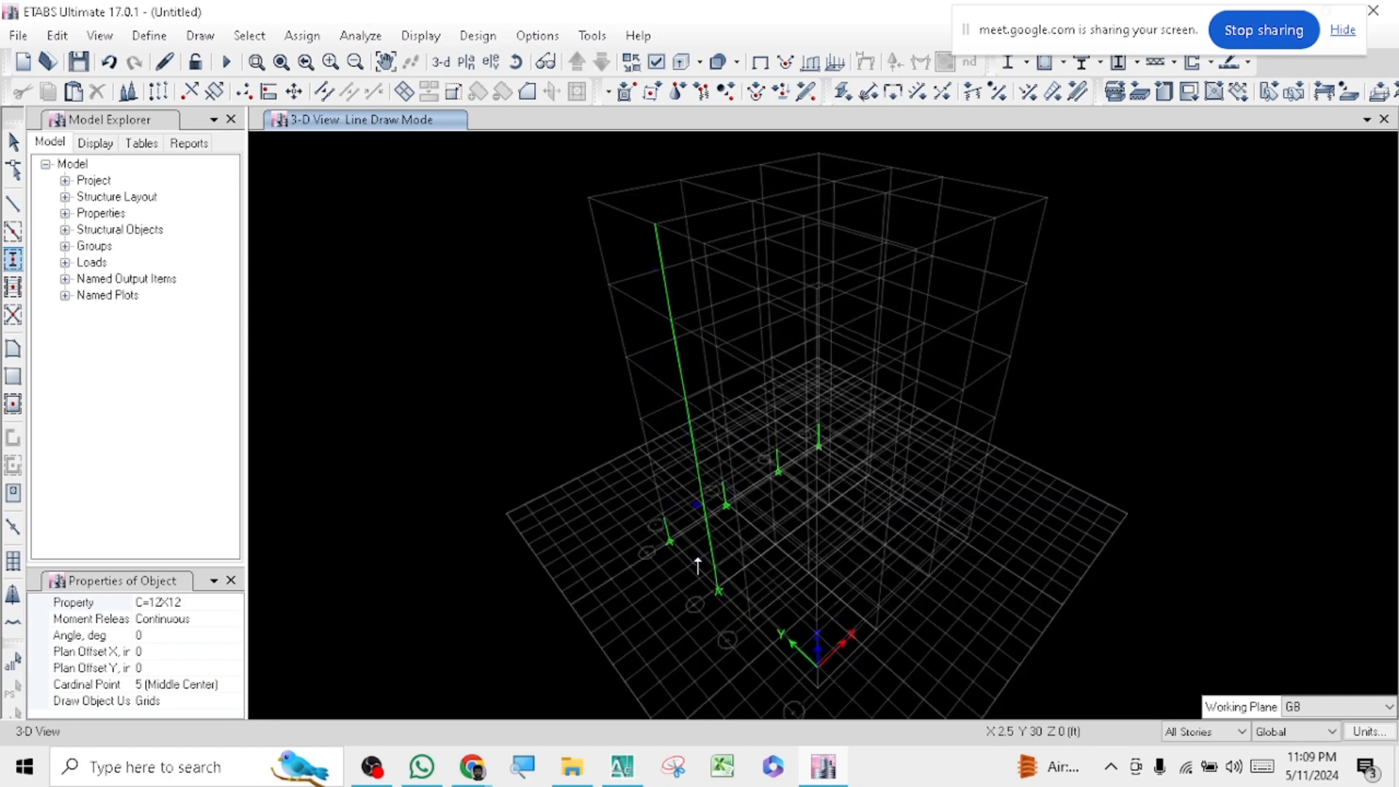
scroll(702, 559, "up", 3)
scroll(703, 559, "down", 3)
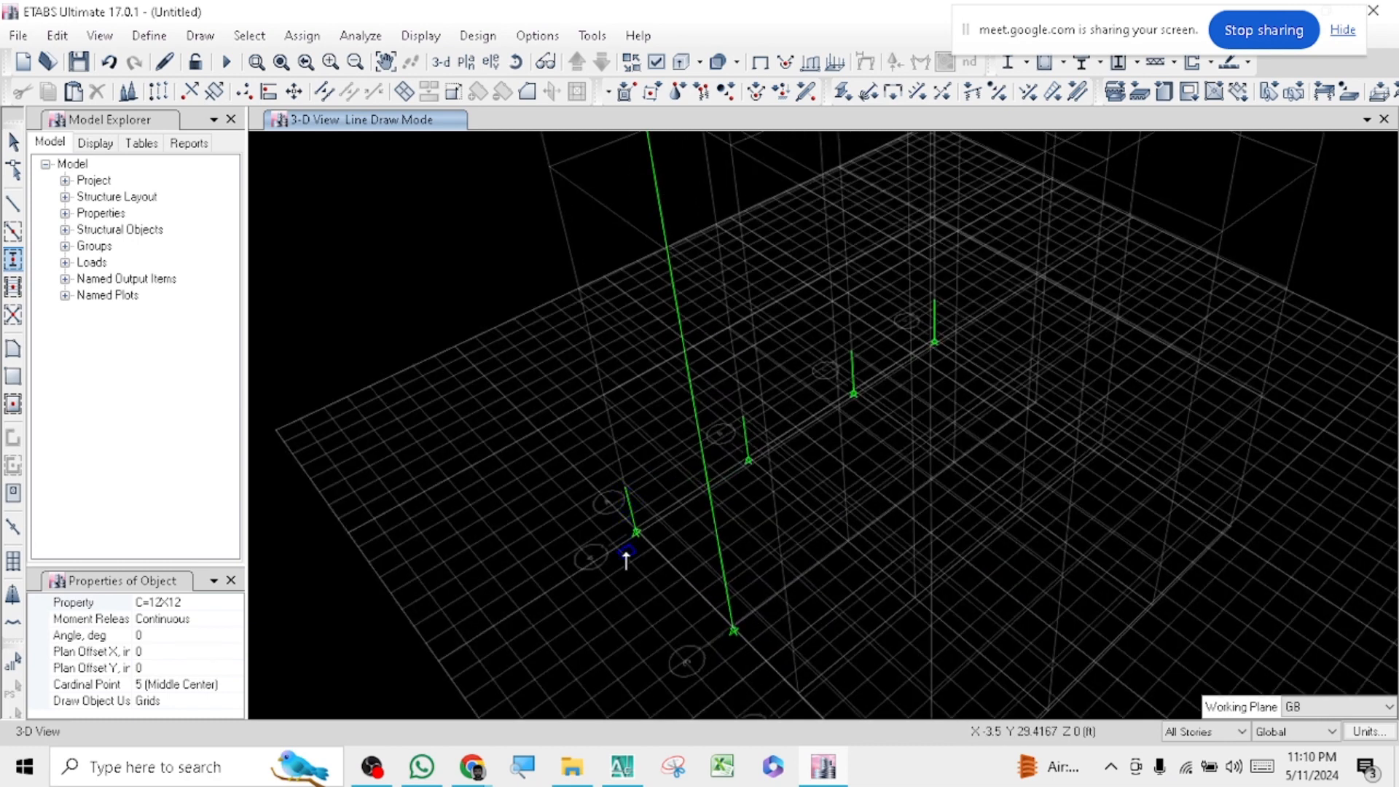
- Inspect how far the column at A-3 extends up the building in the 3-D view
scroll(712, 581, "down", 5)
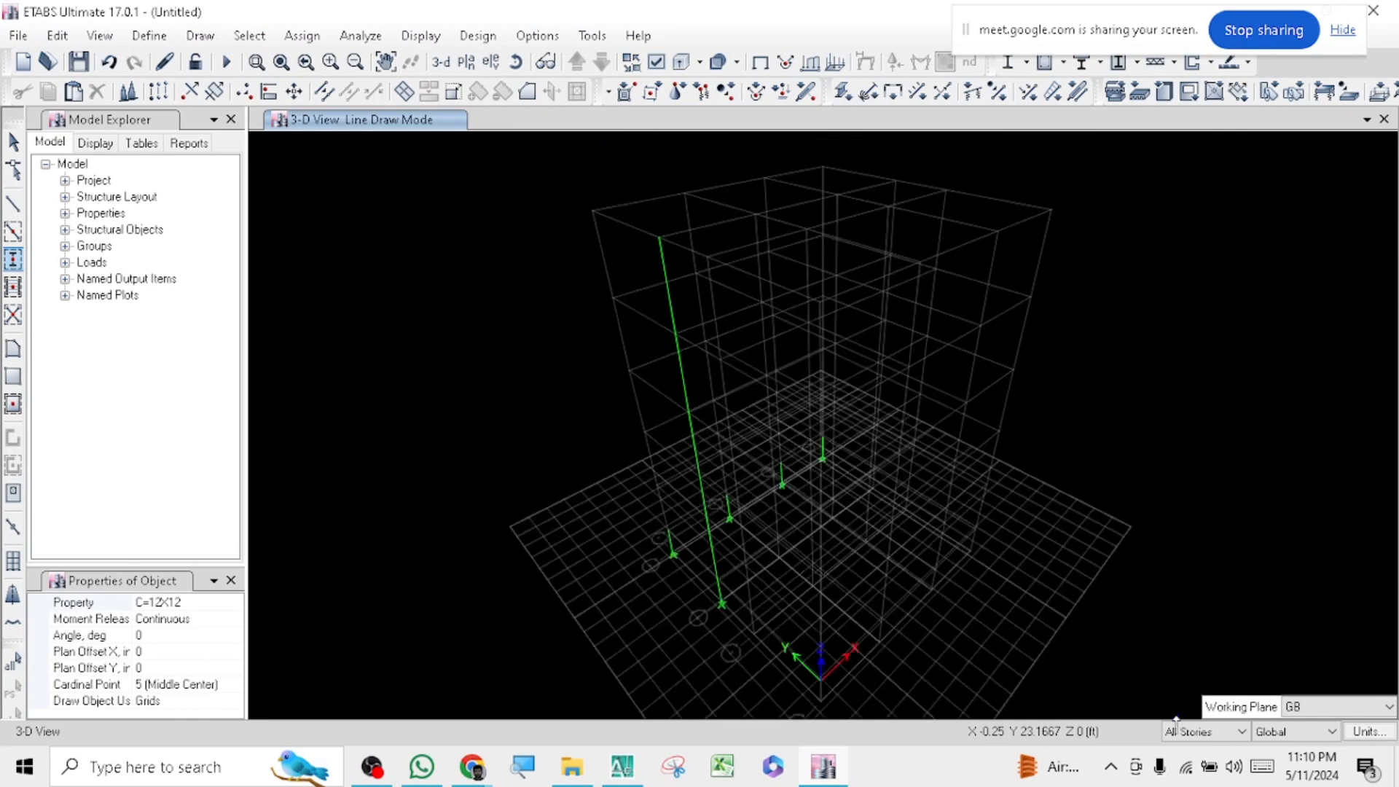
scroll(710, 616, "up", 4)
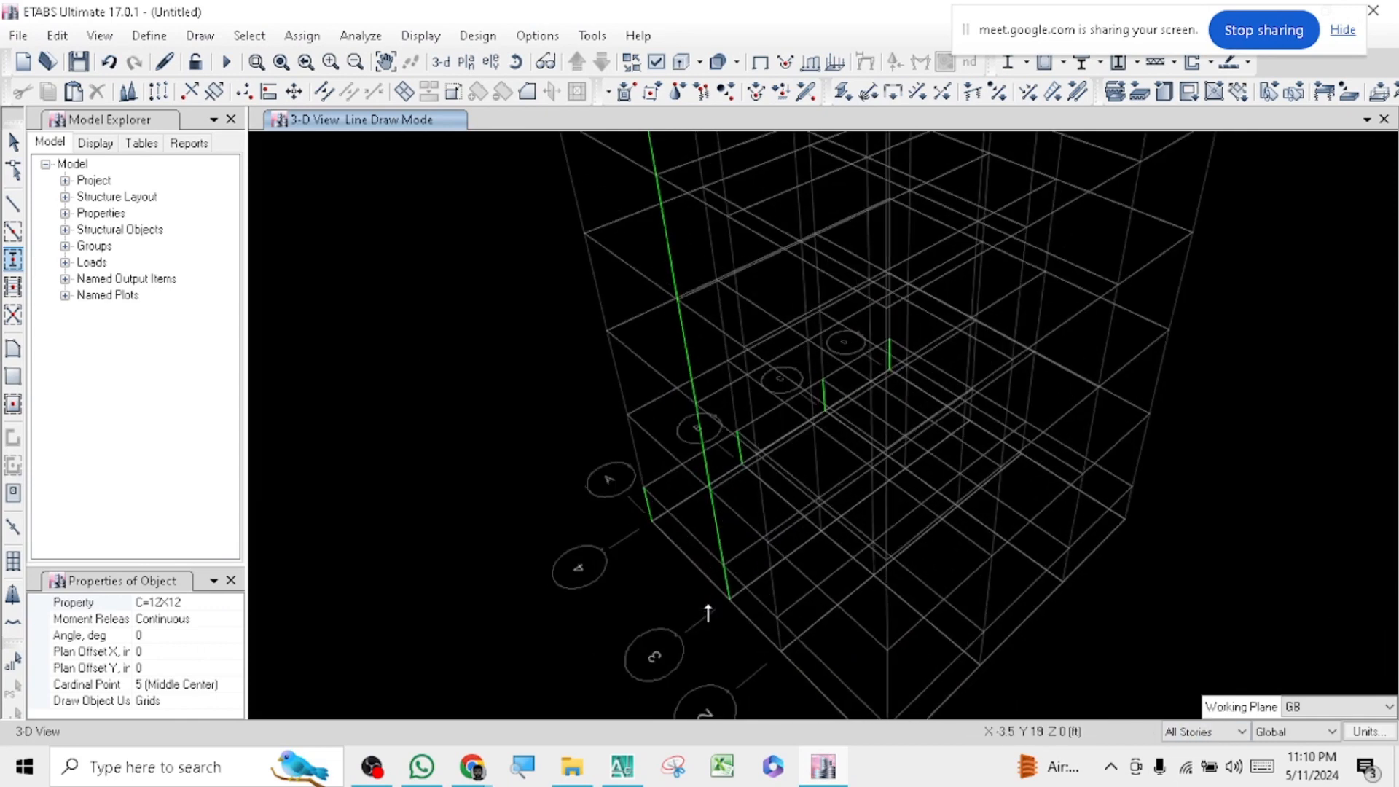
scroll(644, 509, "down", 5)
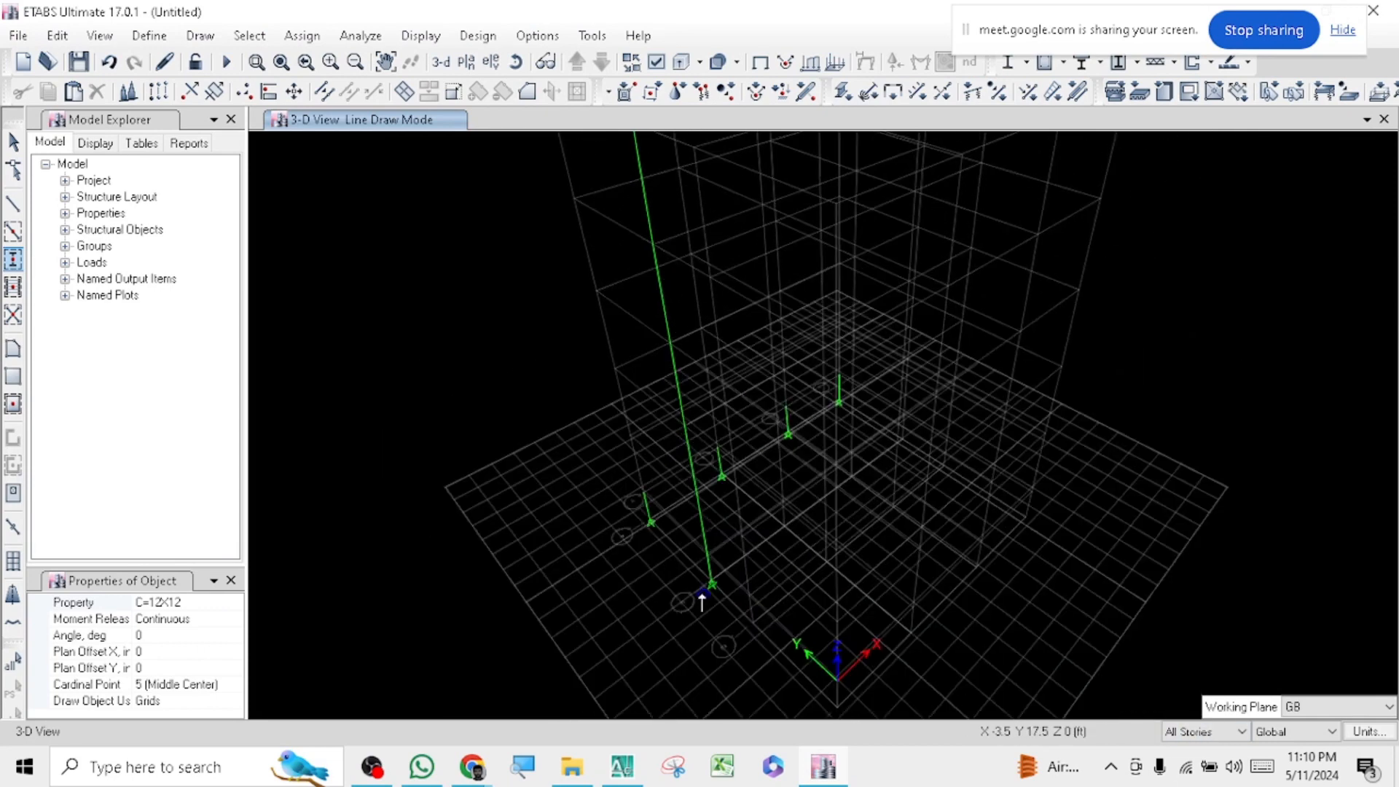
middle_click_drag(702, 602, 686, 291, "shift")
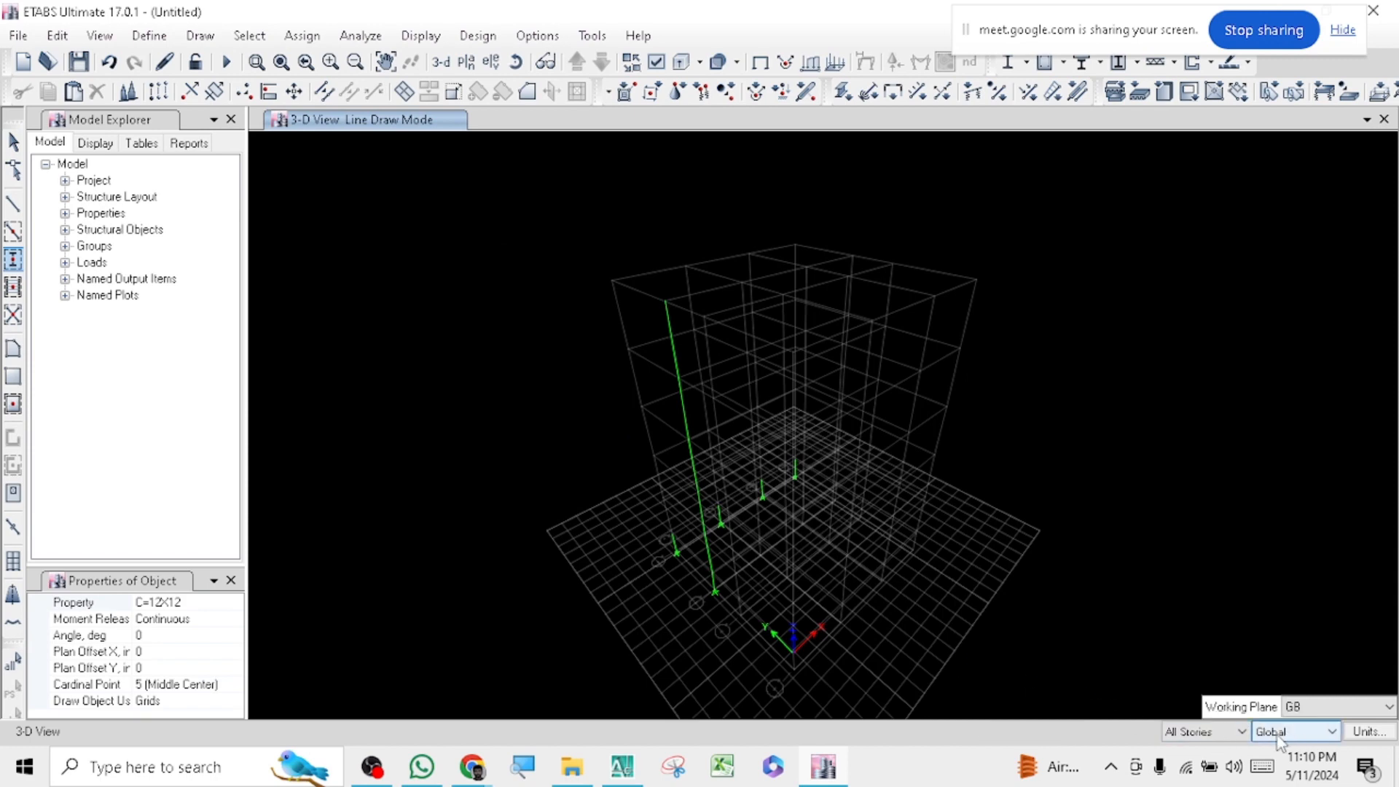
- Set the drawing scope to One Story and return to the plan of story GB
left_click(1241, 732)
left_click(1195, 756)
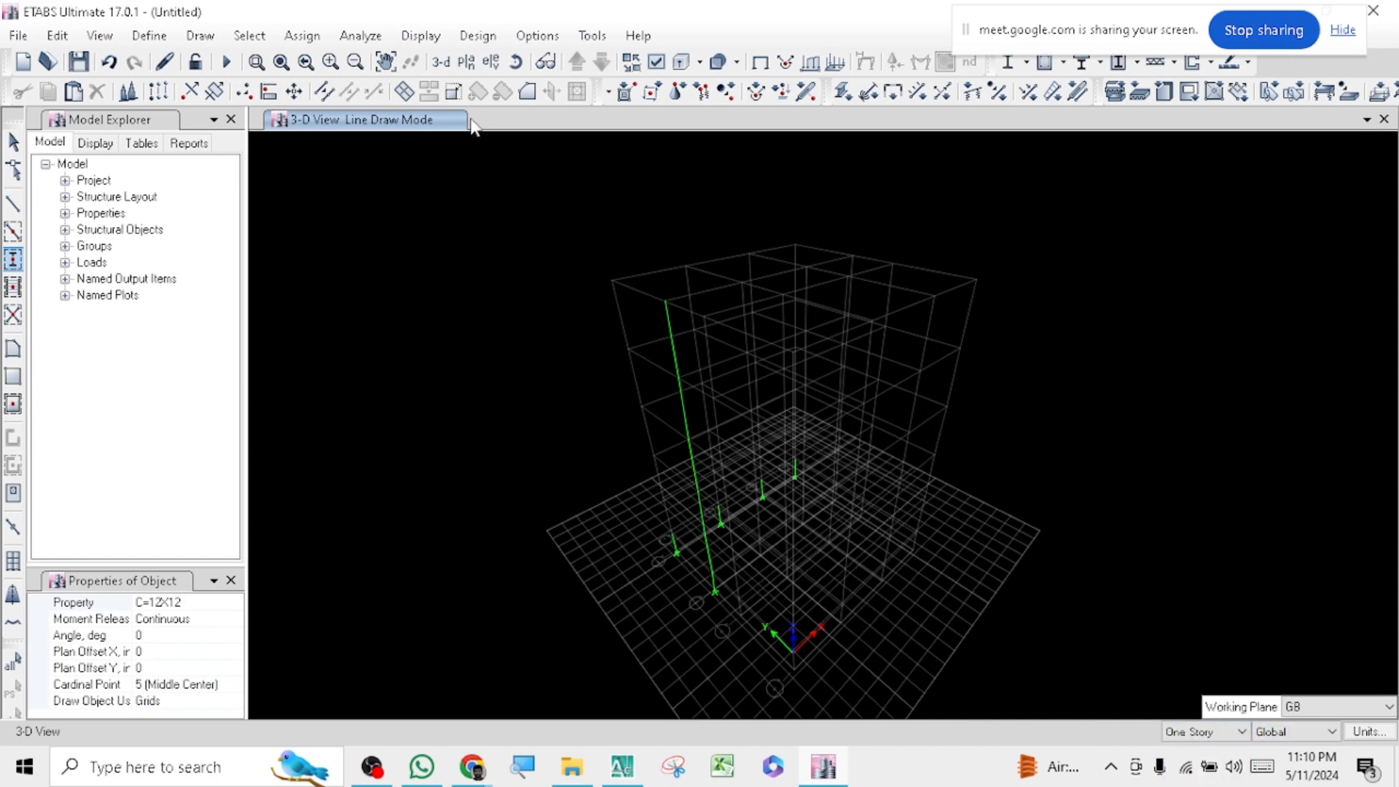
left_click(466, 62)
left_click(596, 386)
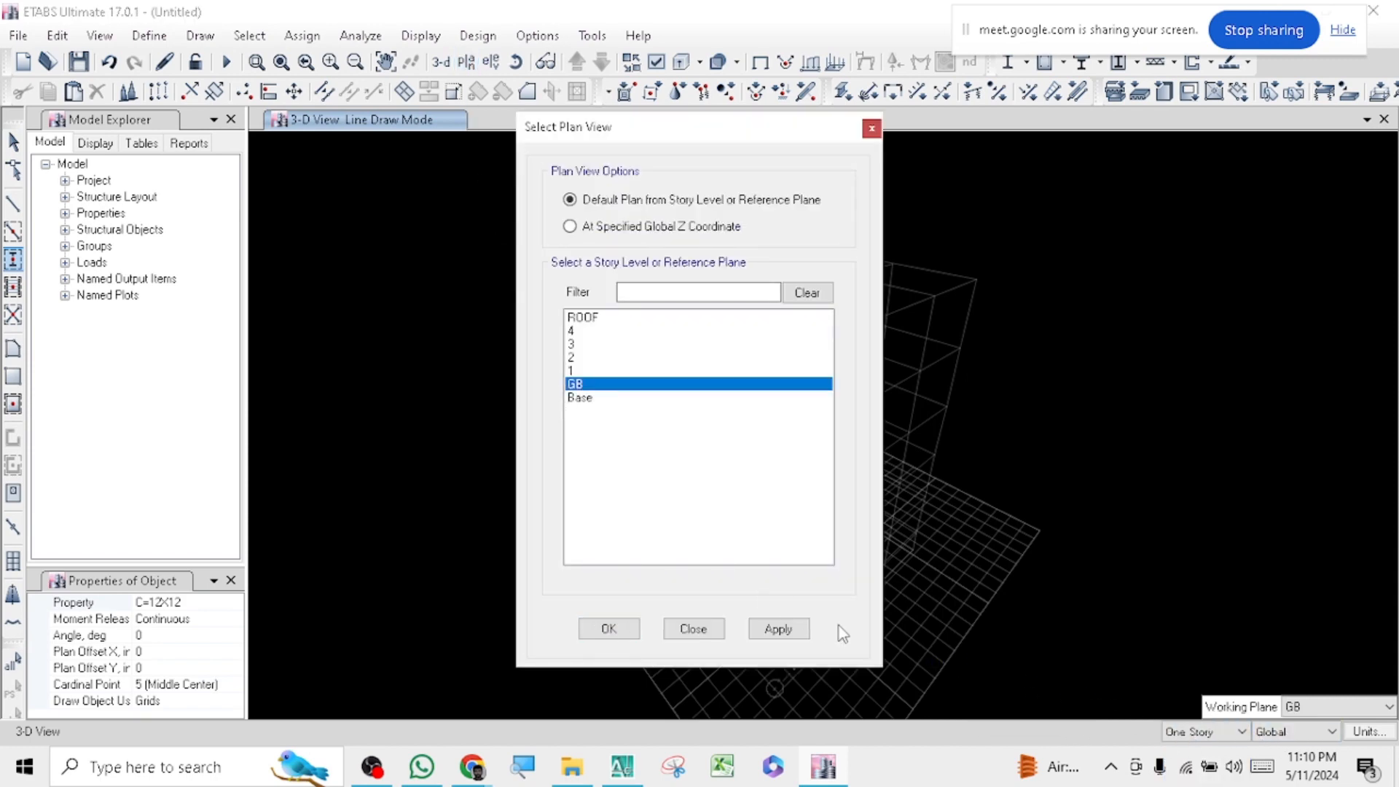
left_click(778, 631)
left_click(693, 630)
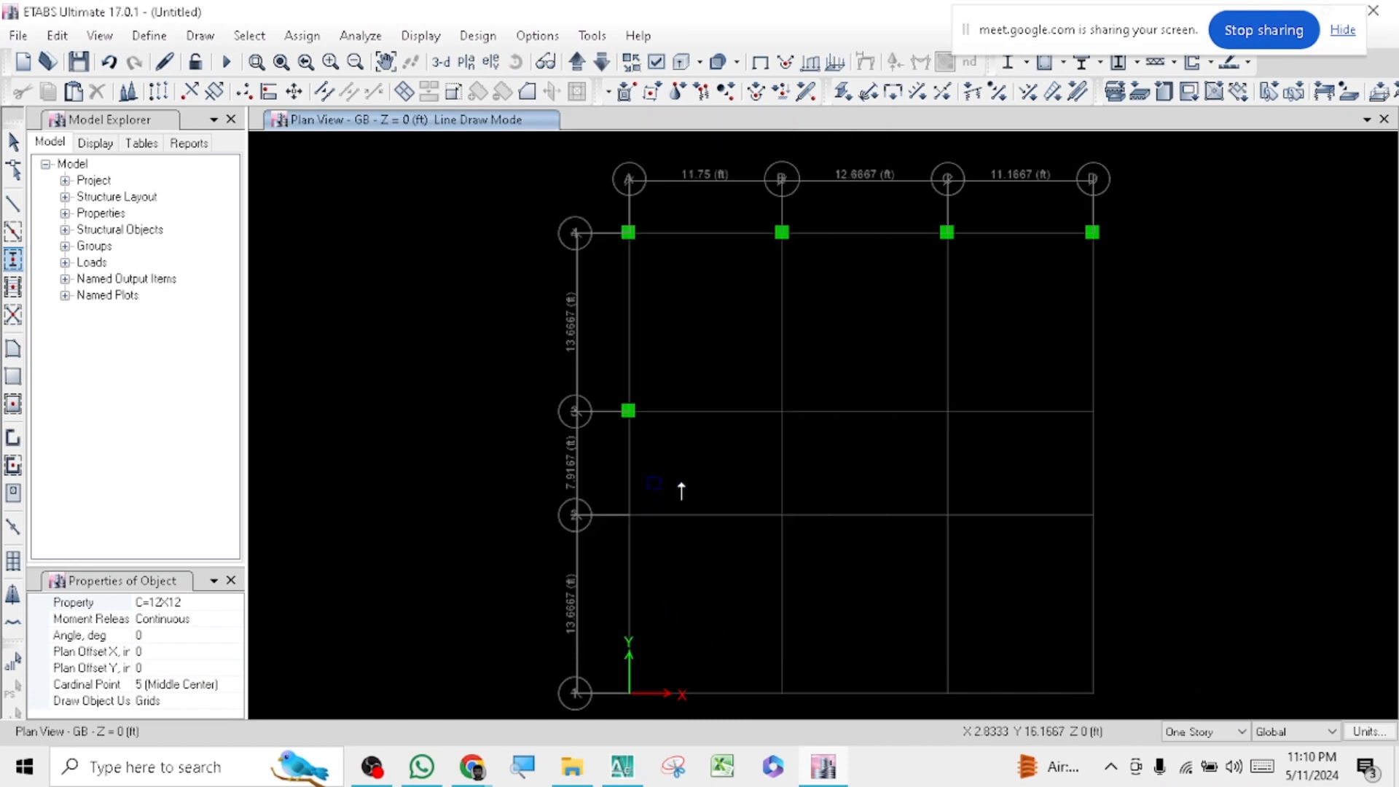
- Draw C=12X12 columns at grid points B-3, C-3 and D-3 in the GB plan
scroll(785, 437, "up", 2)
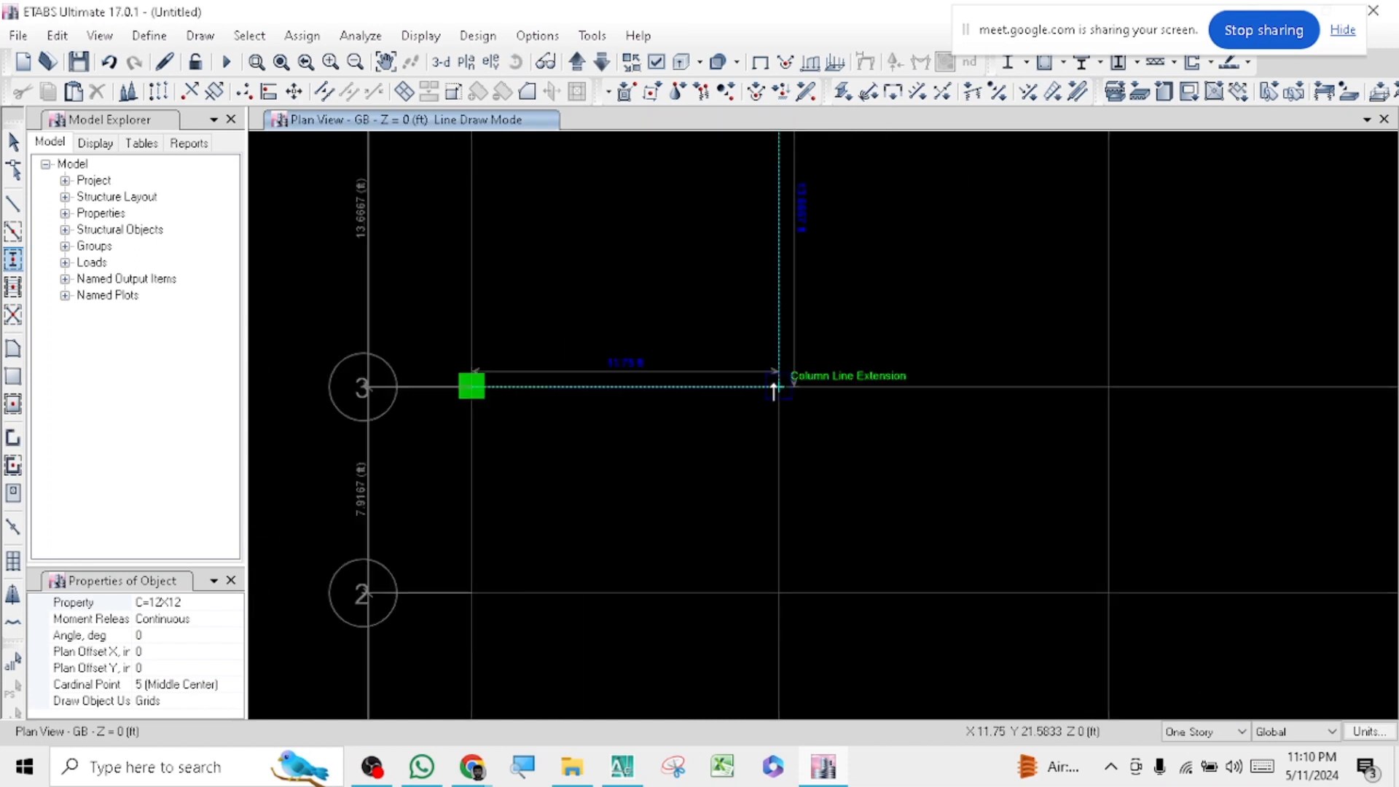
left_click(778, 387)
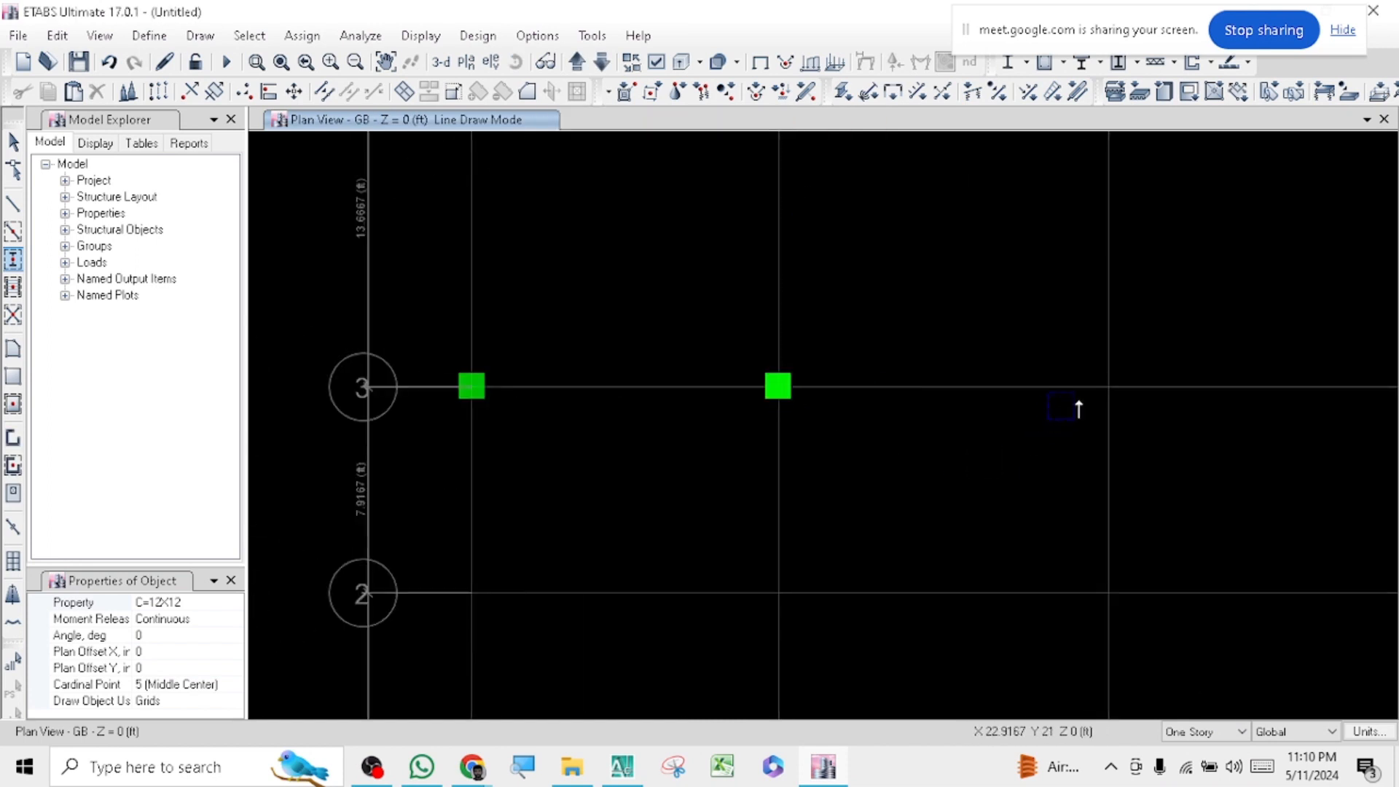
left_click(1110, 386)
scroll(1105, 441, "down", 3)
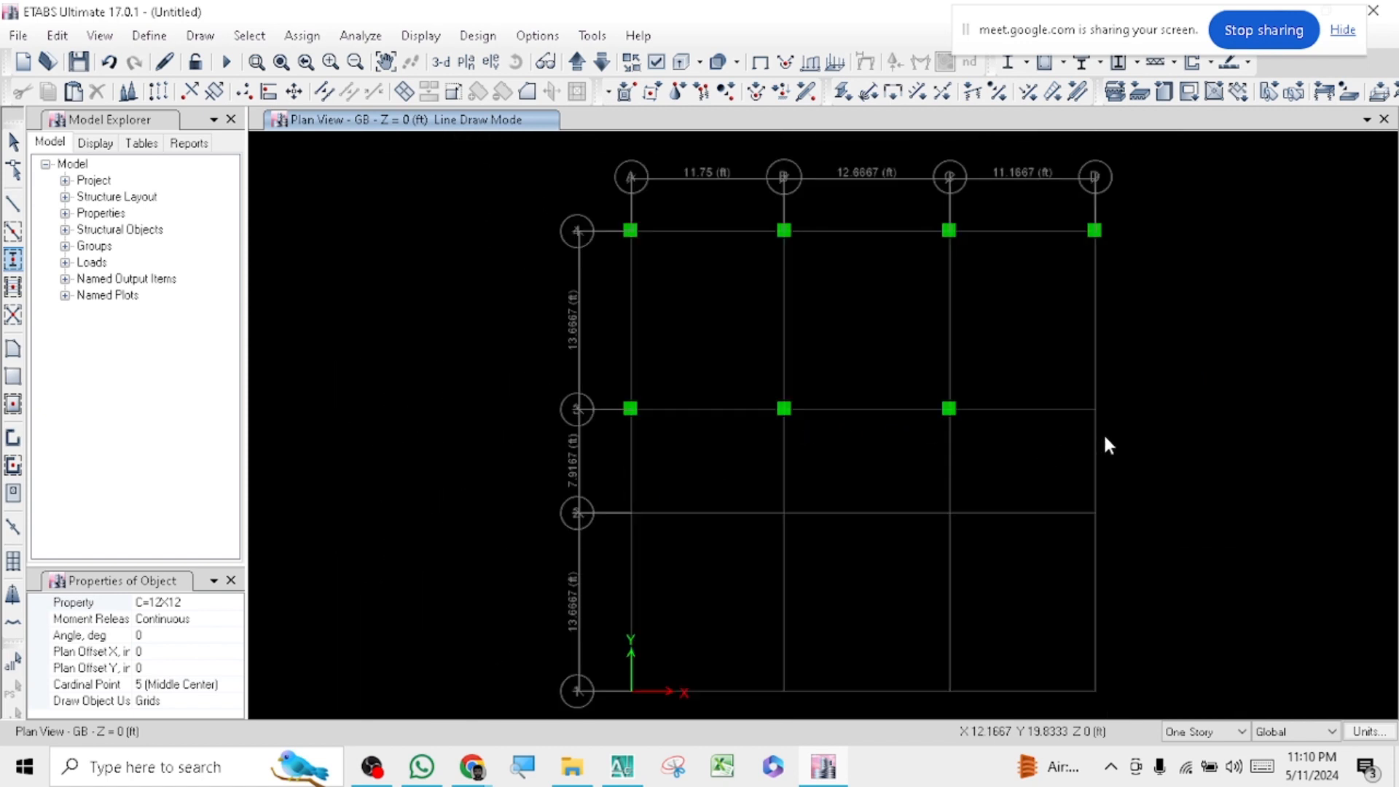
scroll(1107, 436, "up", 2)
left_click(1085, 398)
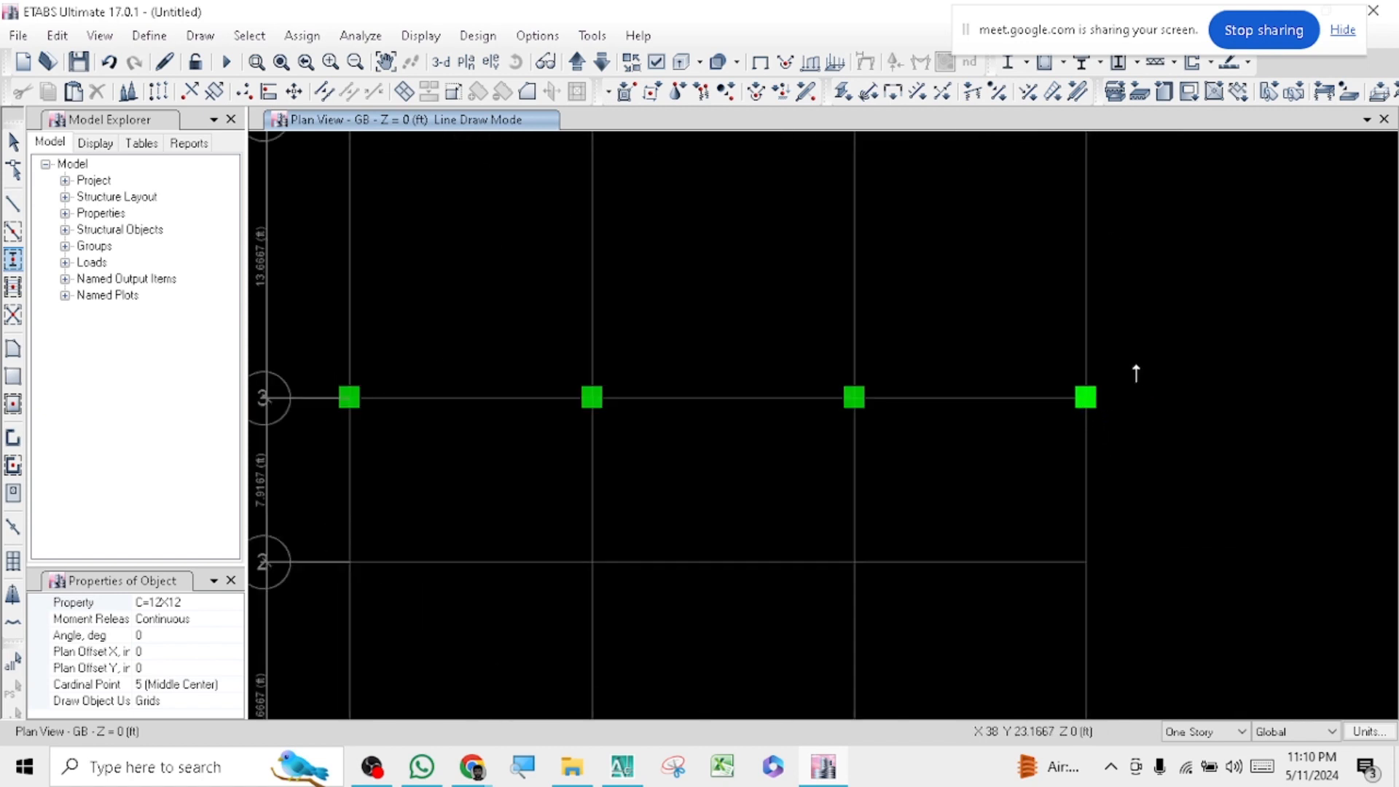
- Draw C=12X12 columns along grid line 2 at grid points A-2, B-2, C-2 and D-2
scroll(1134, 372, "down", 3)
scroll(858, 452, "up", 3)
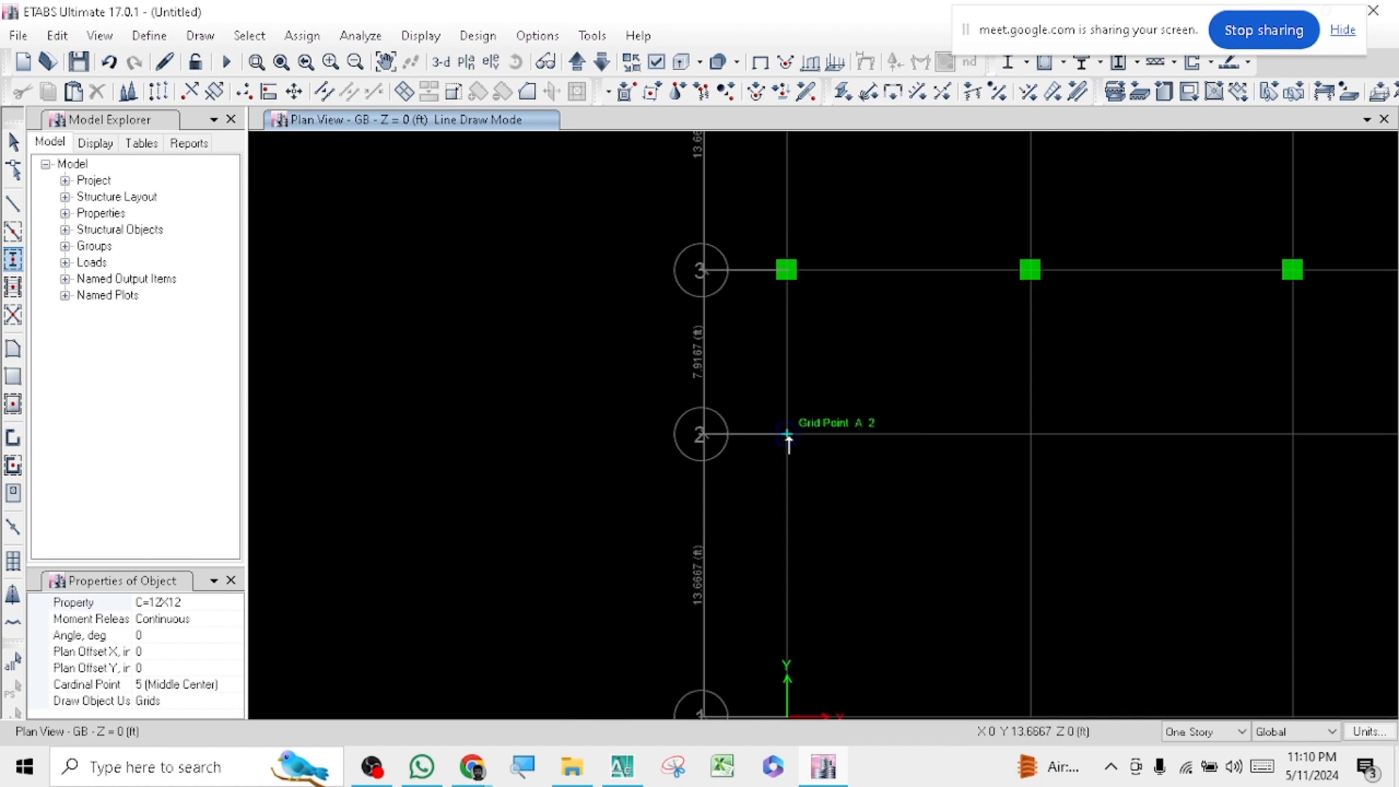
left_click(788, 435)
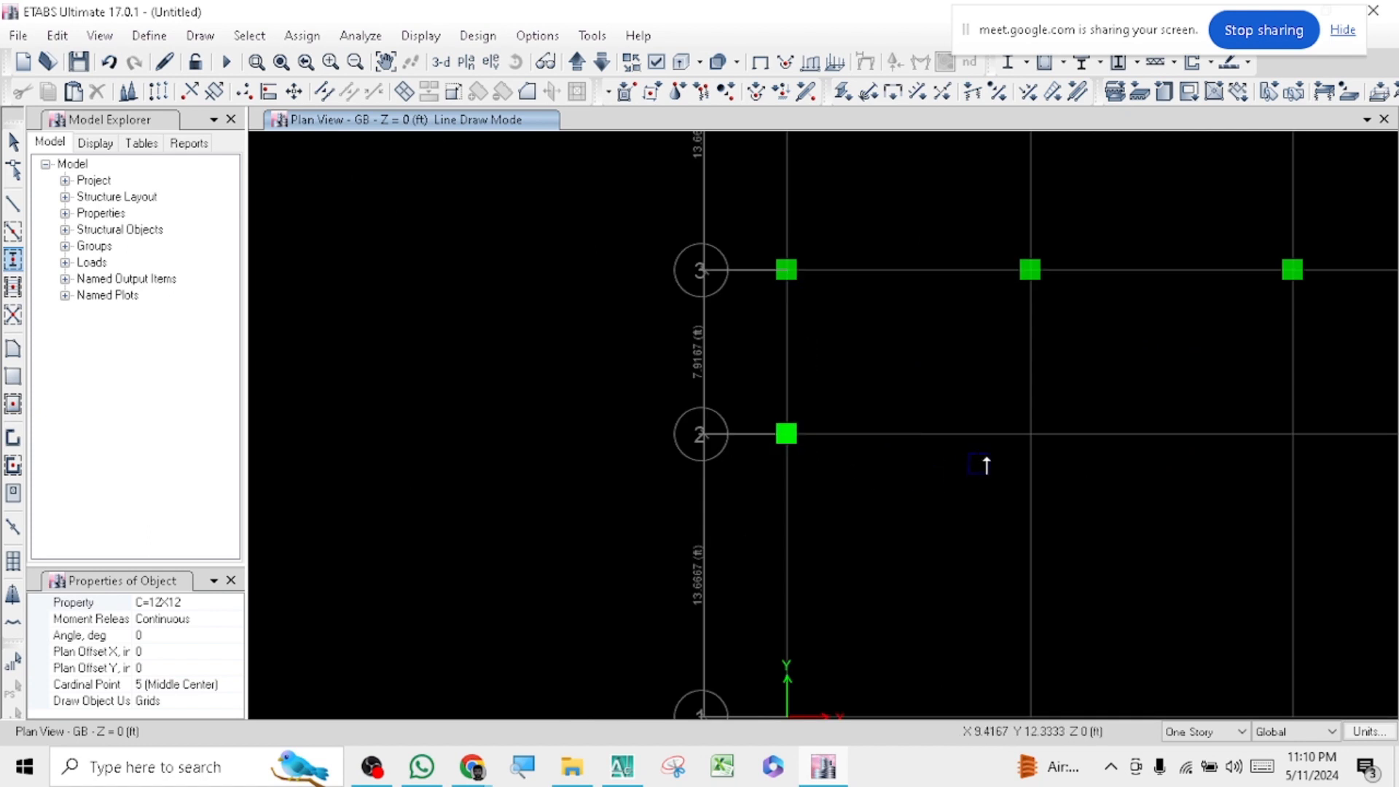
left_click(1030, 435)
scroll(981, 463, "down", 3)
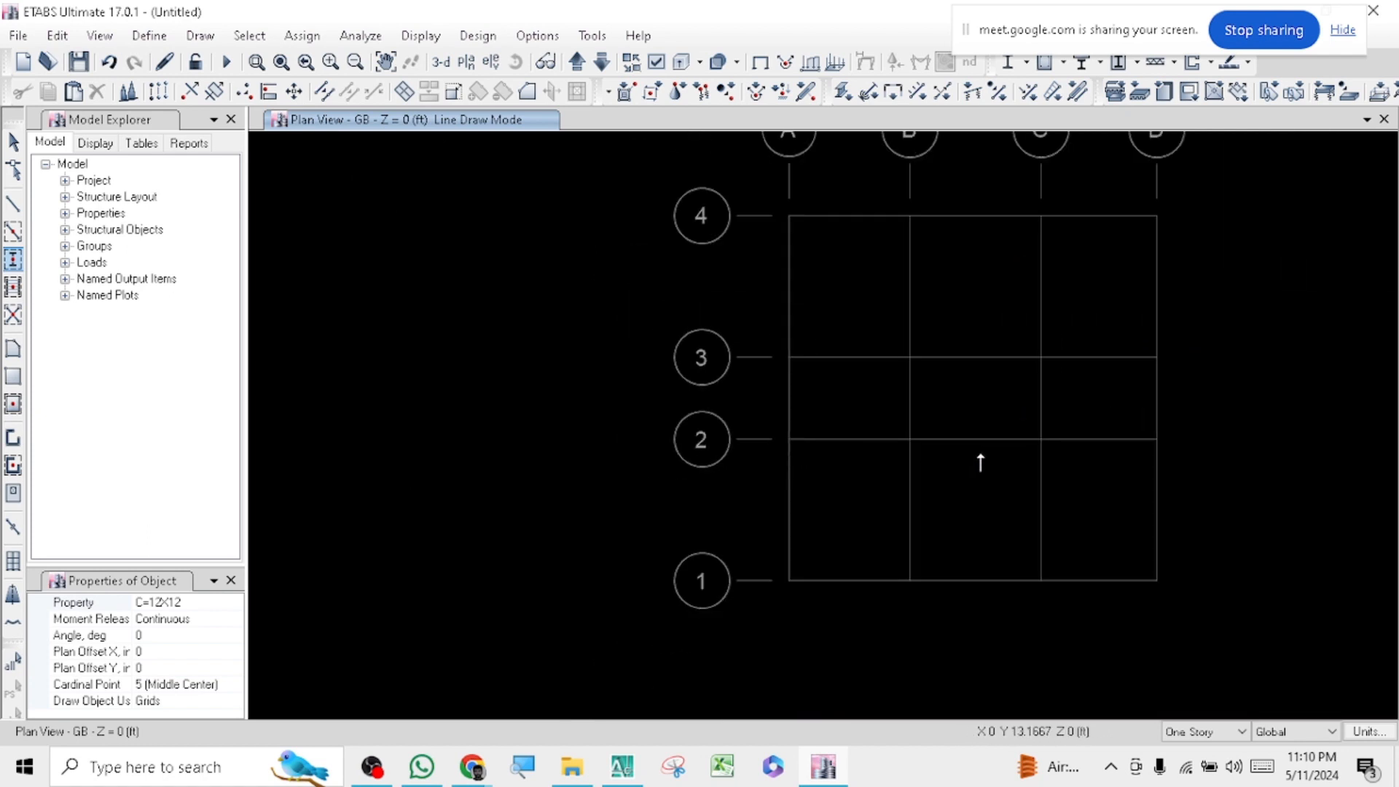
scroll(1021, 459, "up", 3)
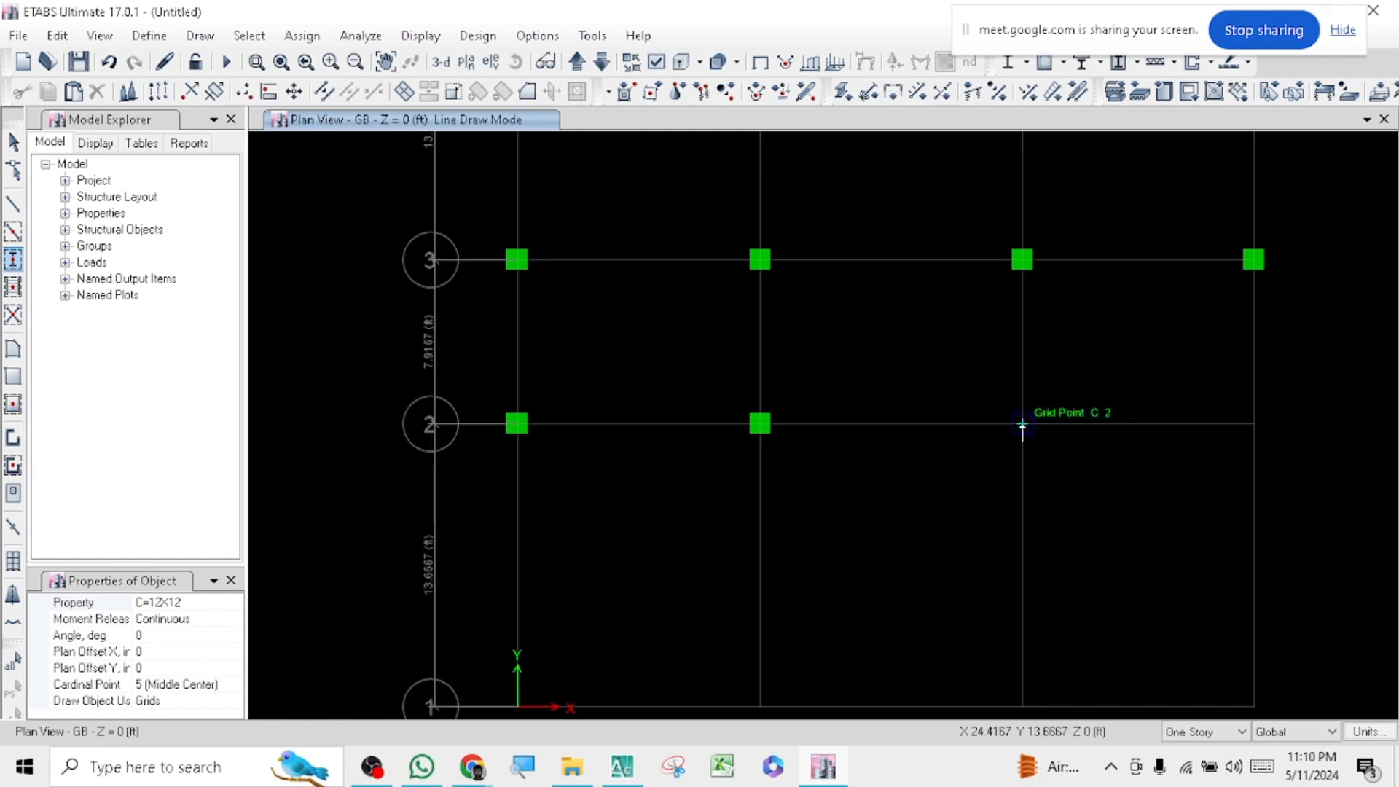
left_click(1251, 425)
- Draw C=12X12 columns along grid line 1 at A-1, B-1, C-1 and D-1, and leave the column drawing mode
scroll(1075, 457, "down", 3)
scroll(937, 522, "up", 4)
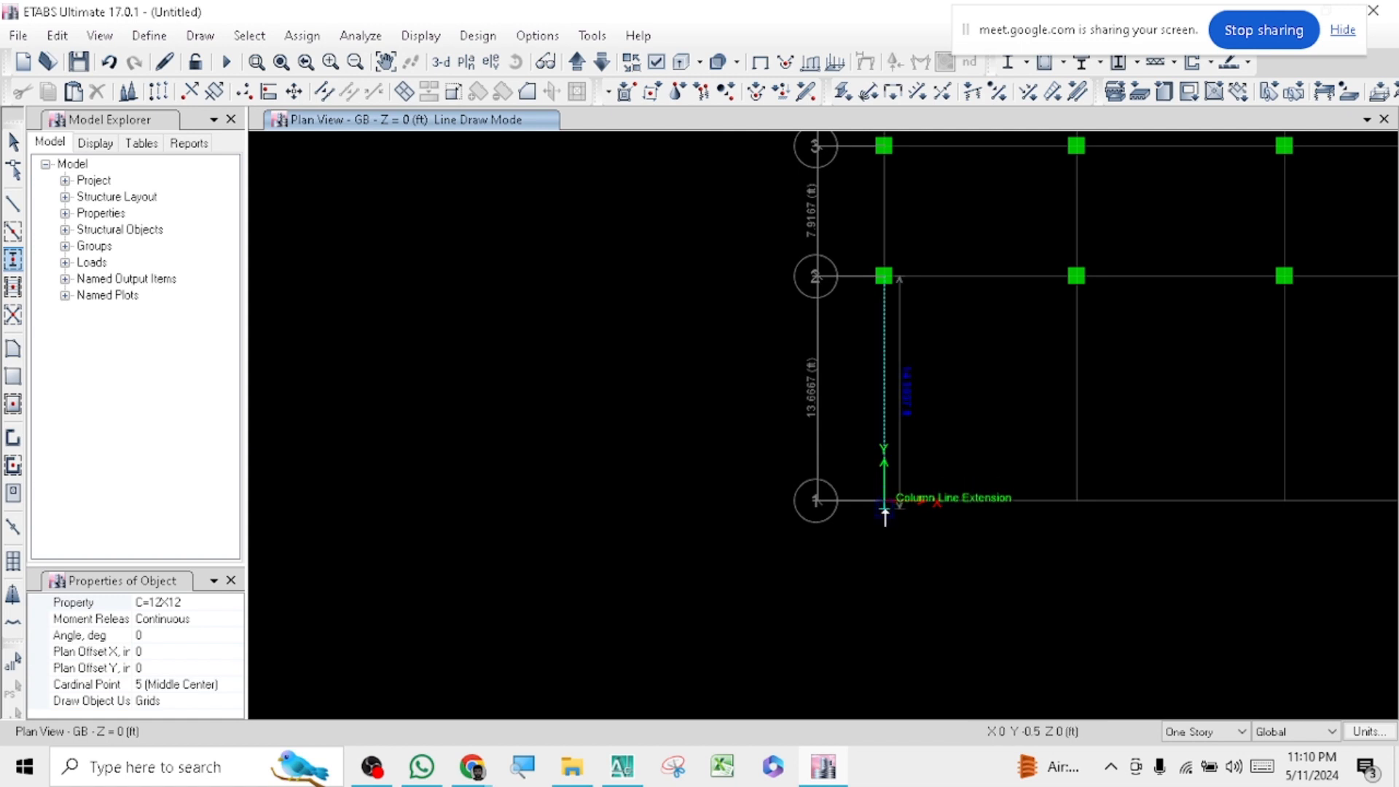
scroll(946, 517, "up", 2)
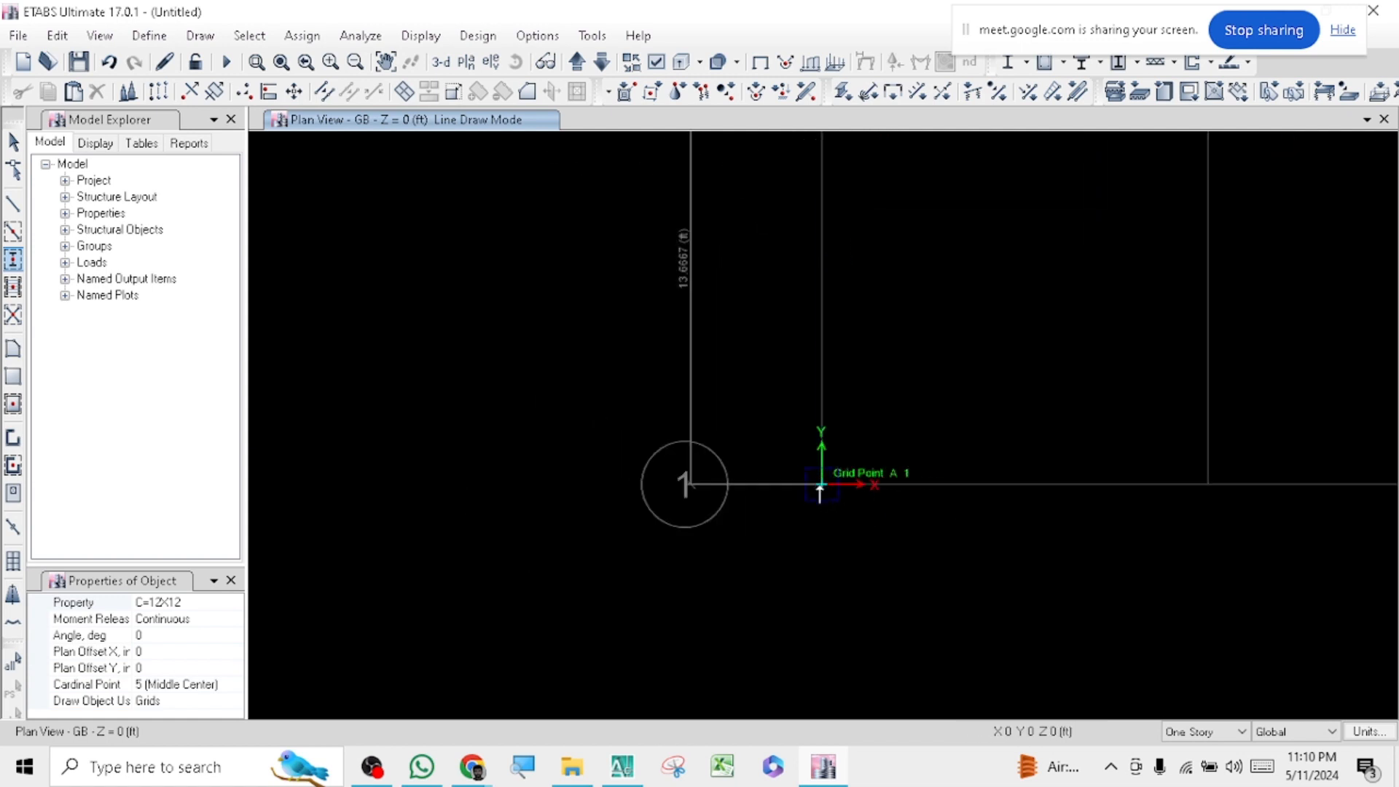
left_click(822, 486)
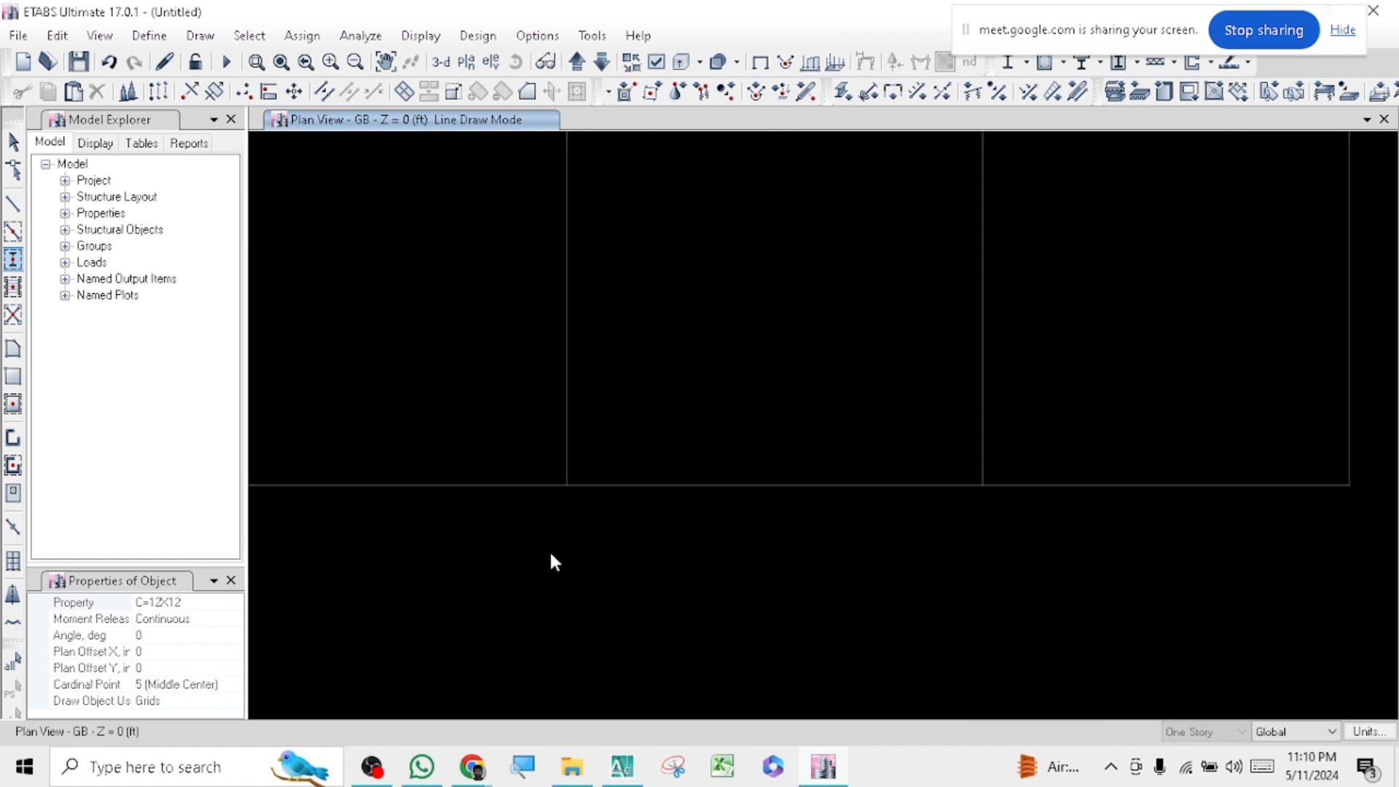
left_click(567, 484)
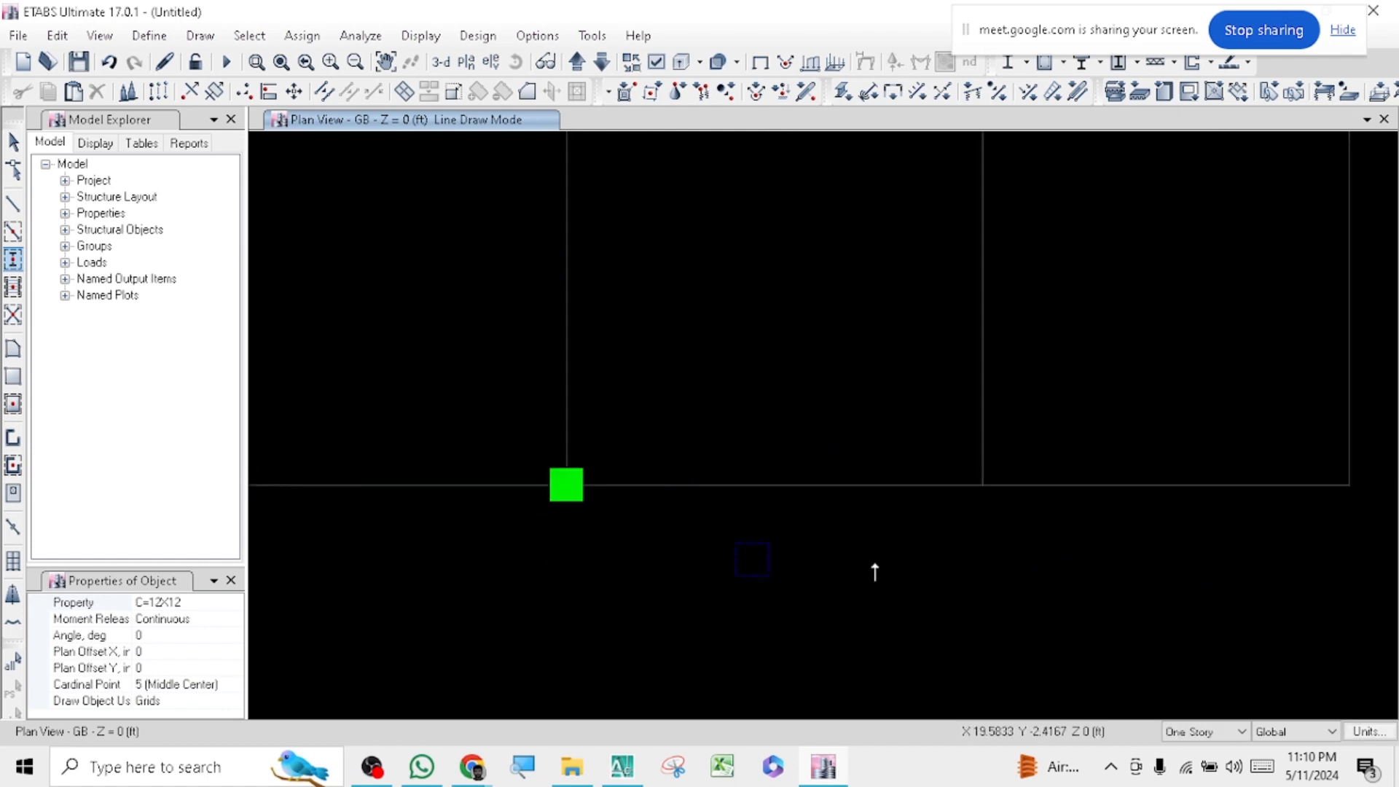
left_click(983, 486)
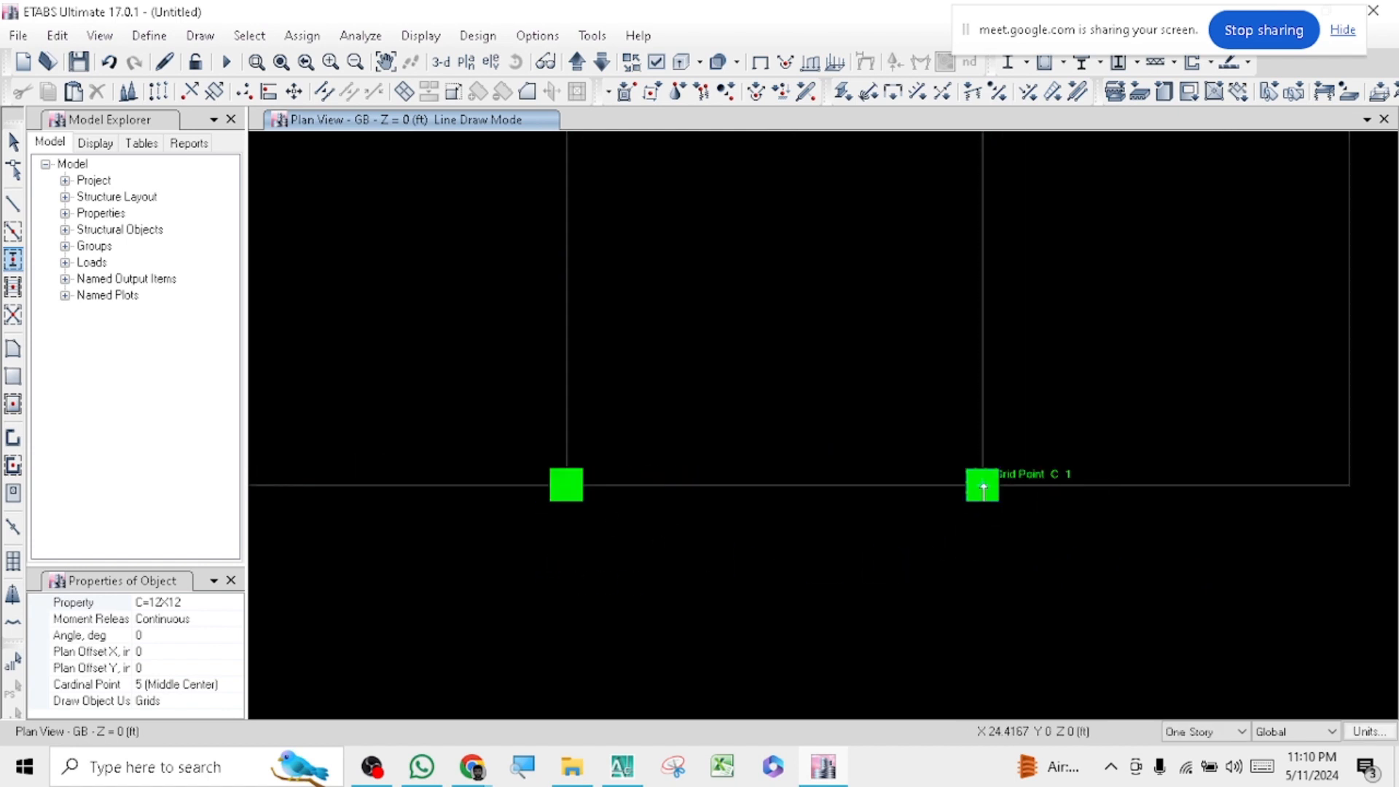
left_click(1347, 485)
scroll(1234, 561, "down", 3)
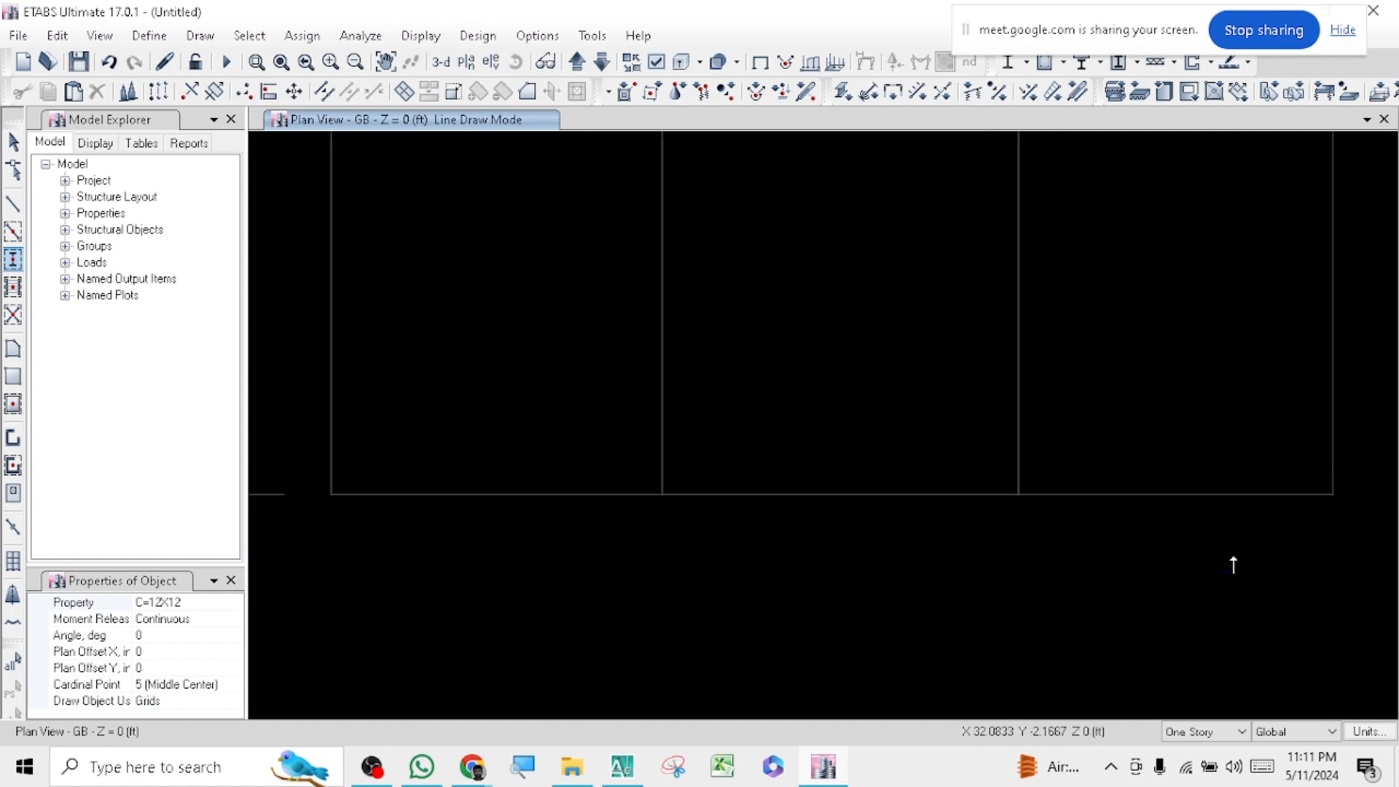
middle_click_drag(884, 360, 871, 512)
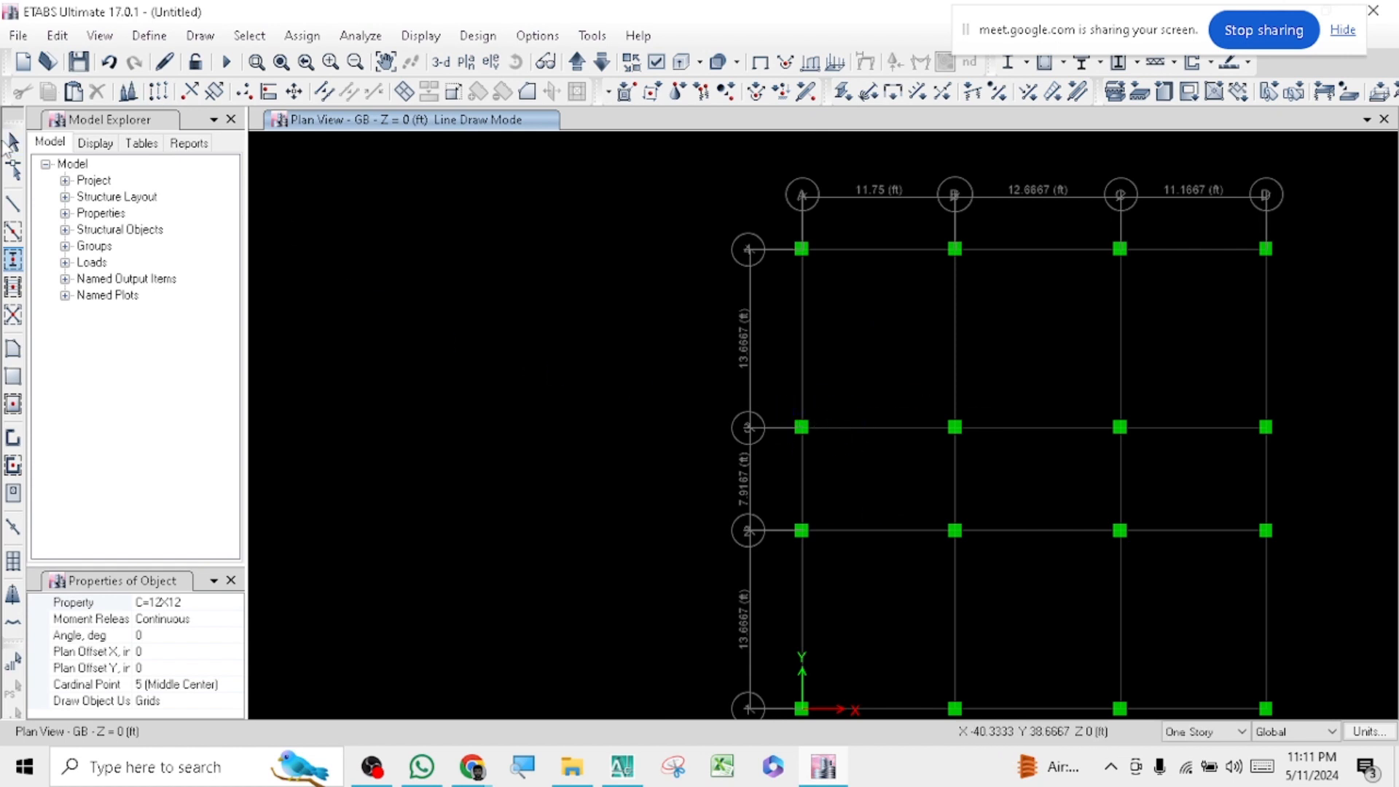
left_click(13, 142)
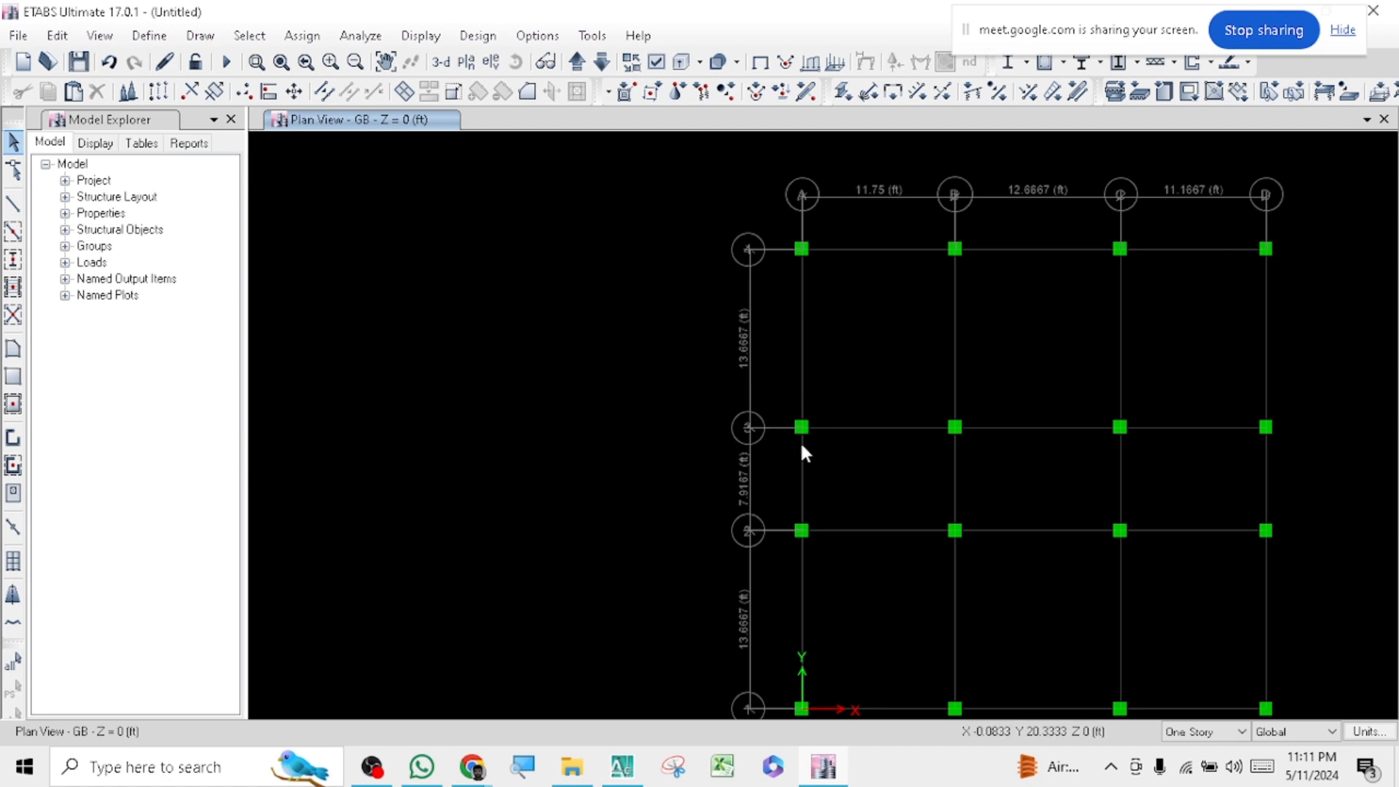
- Set the scope to All Stories, select the full-height column at A-3, check the selection in 3-D, and delete it
scroll(805, 453, "up", 2)
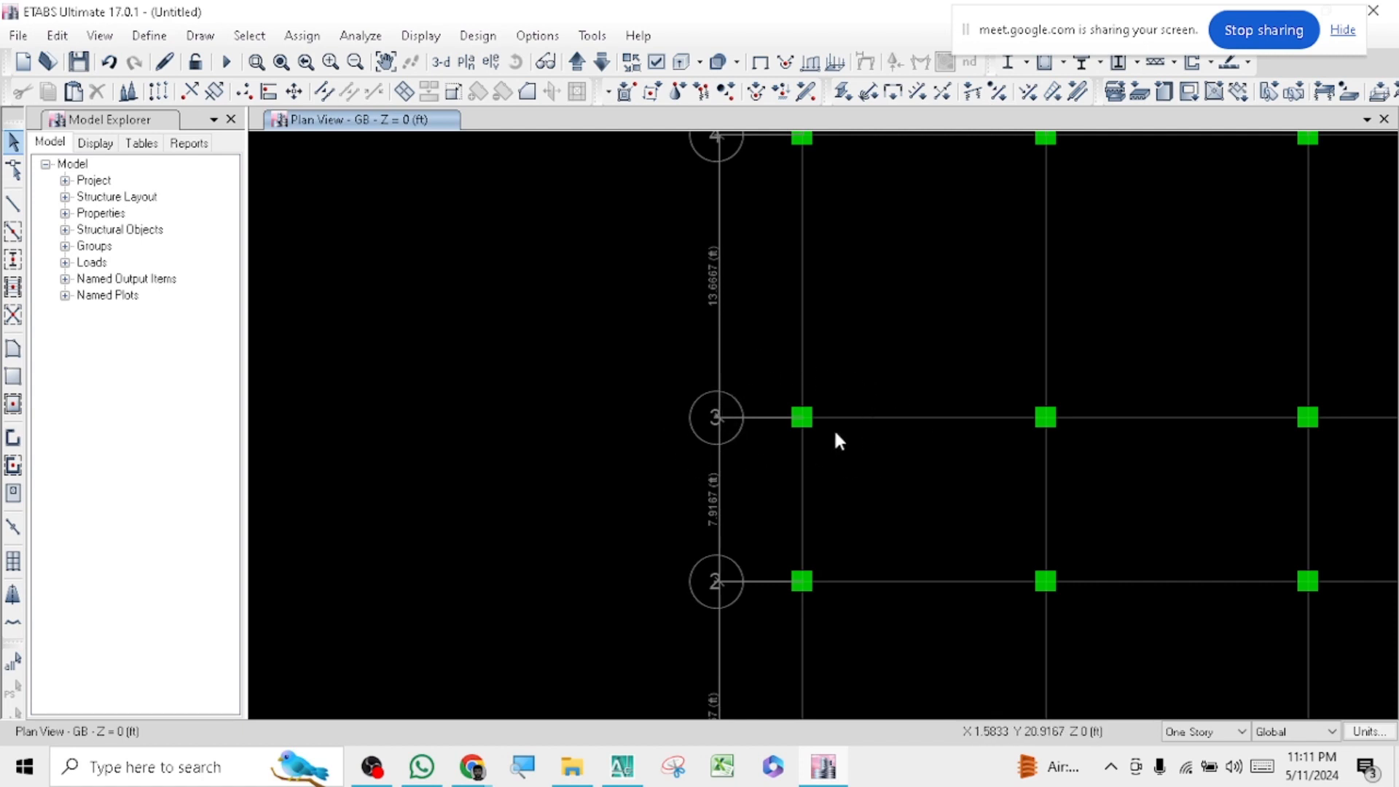
left_click(1204, 738)
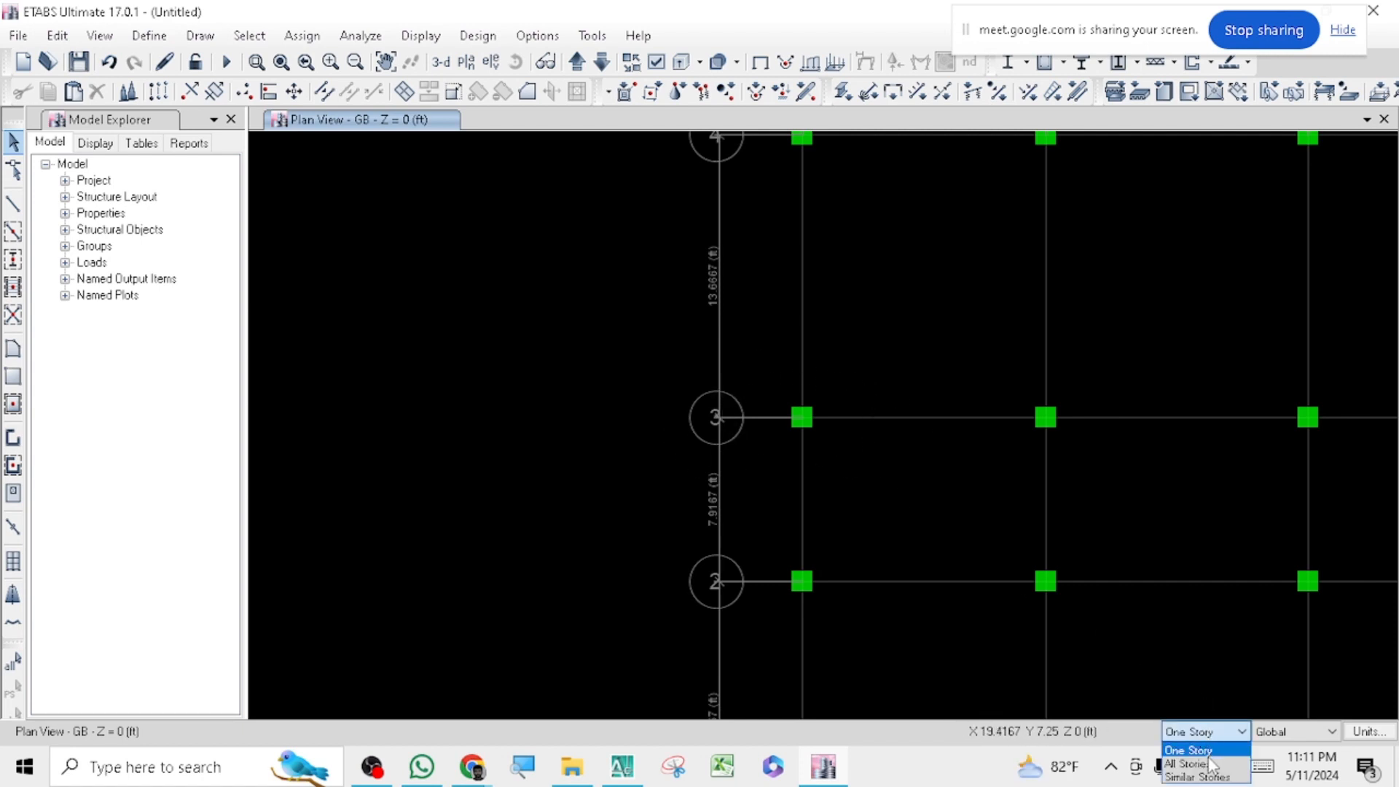
left_click(1204, 757)
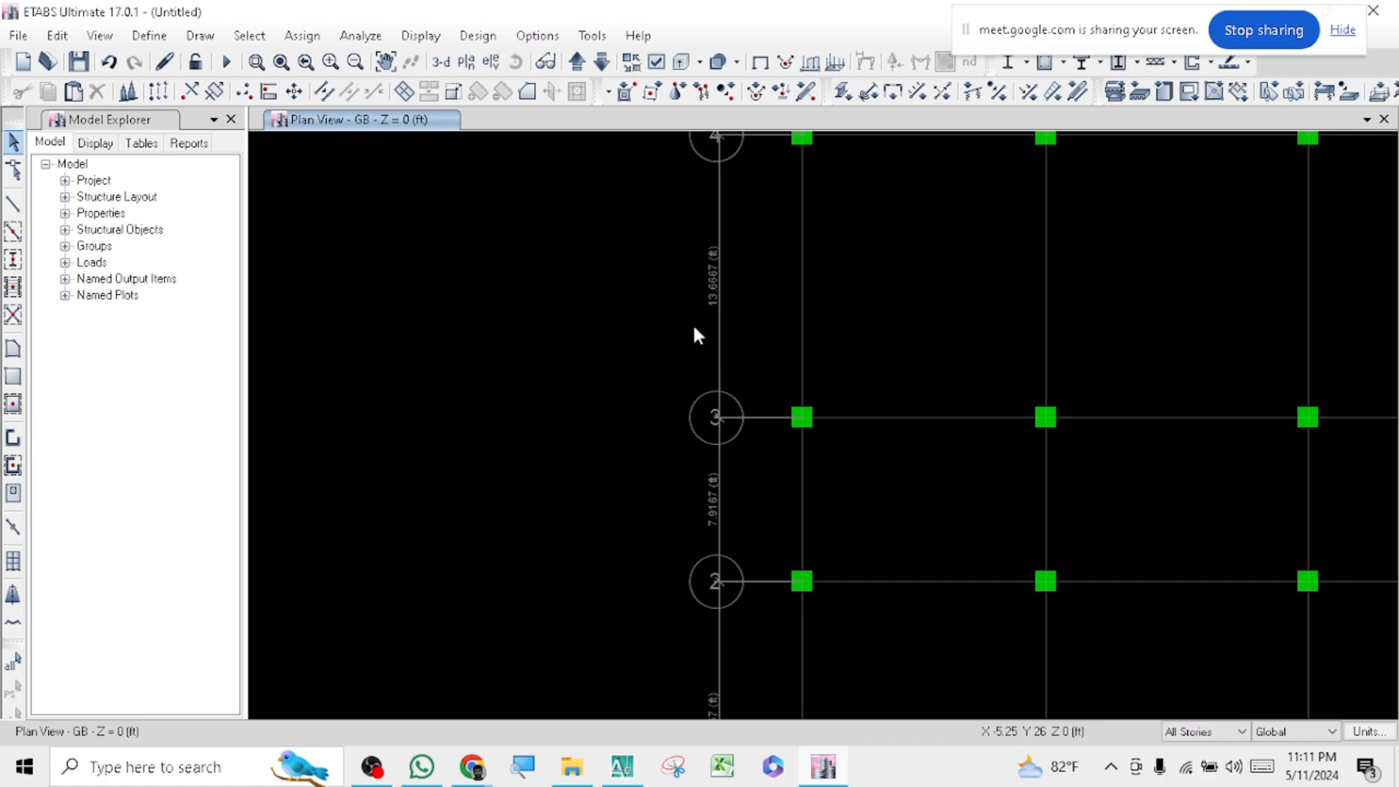
left_click_drag(650, 314, 920, 515)
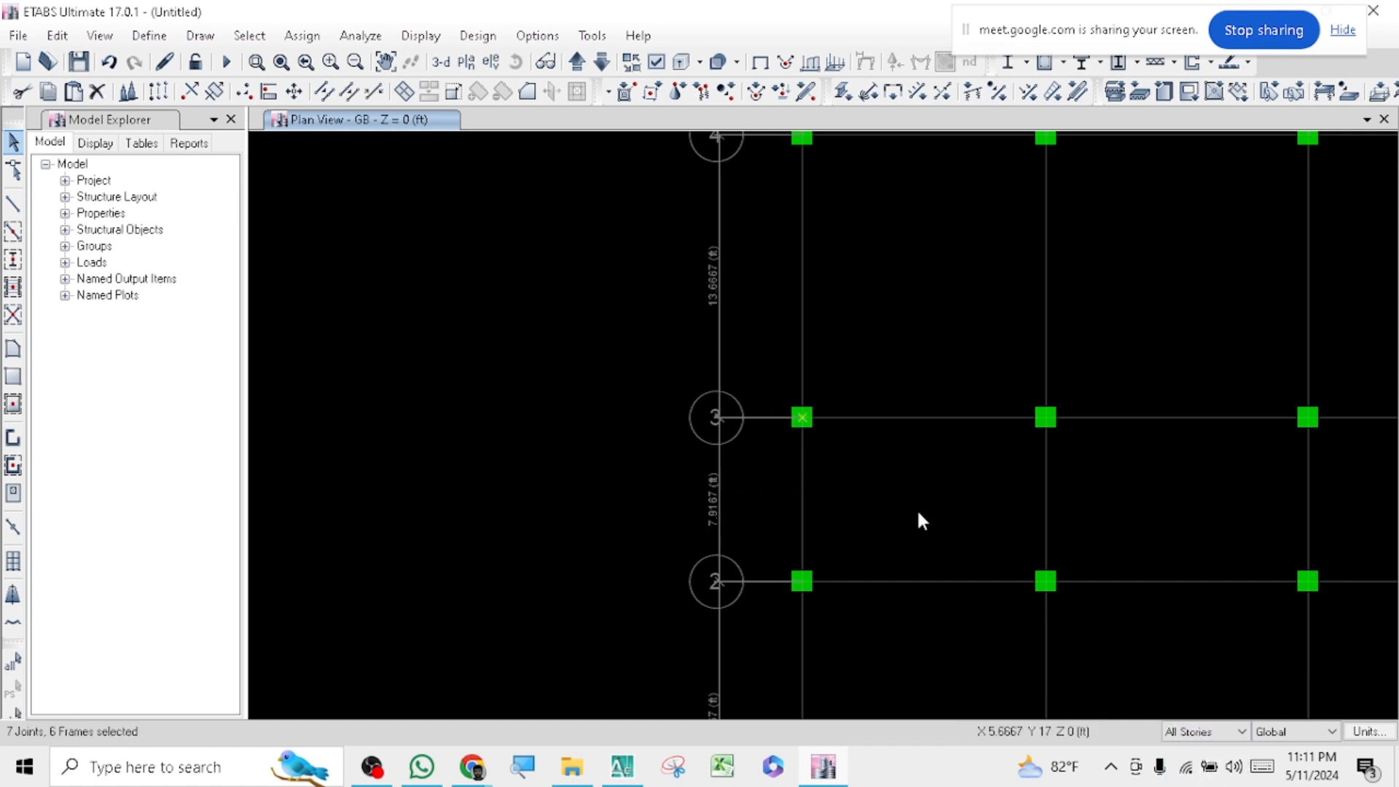
left_click(441, 62)
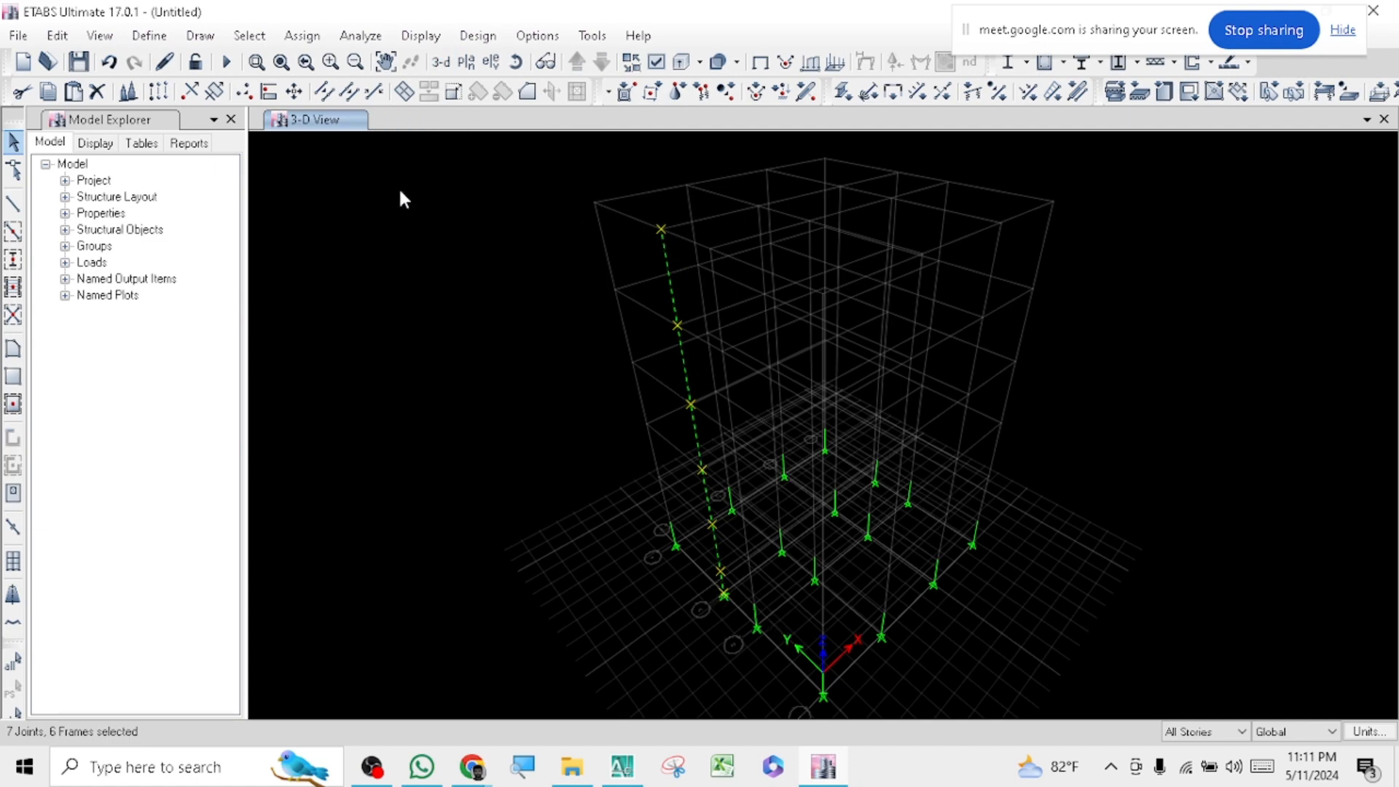
left_click(56, 36)
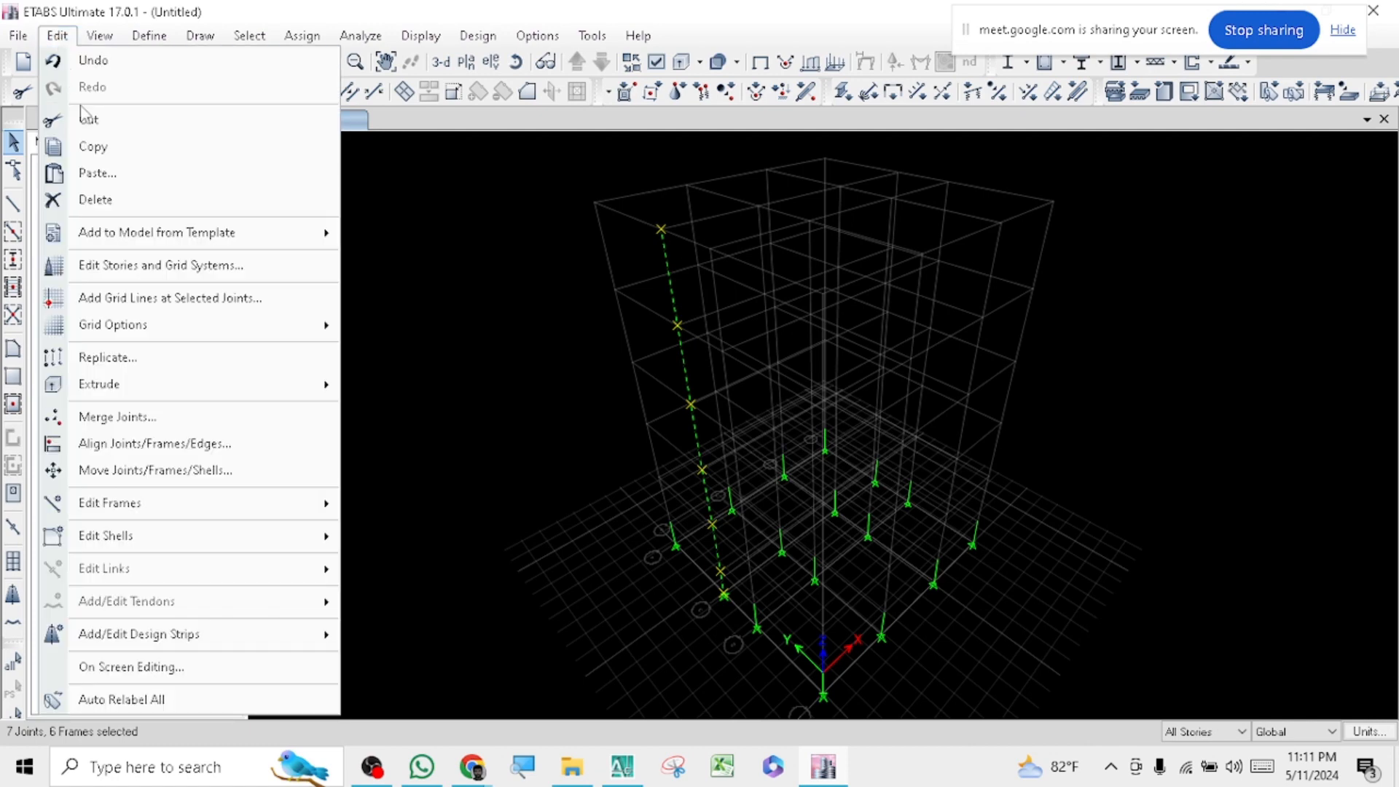
left_click(95, 199)
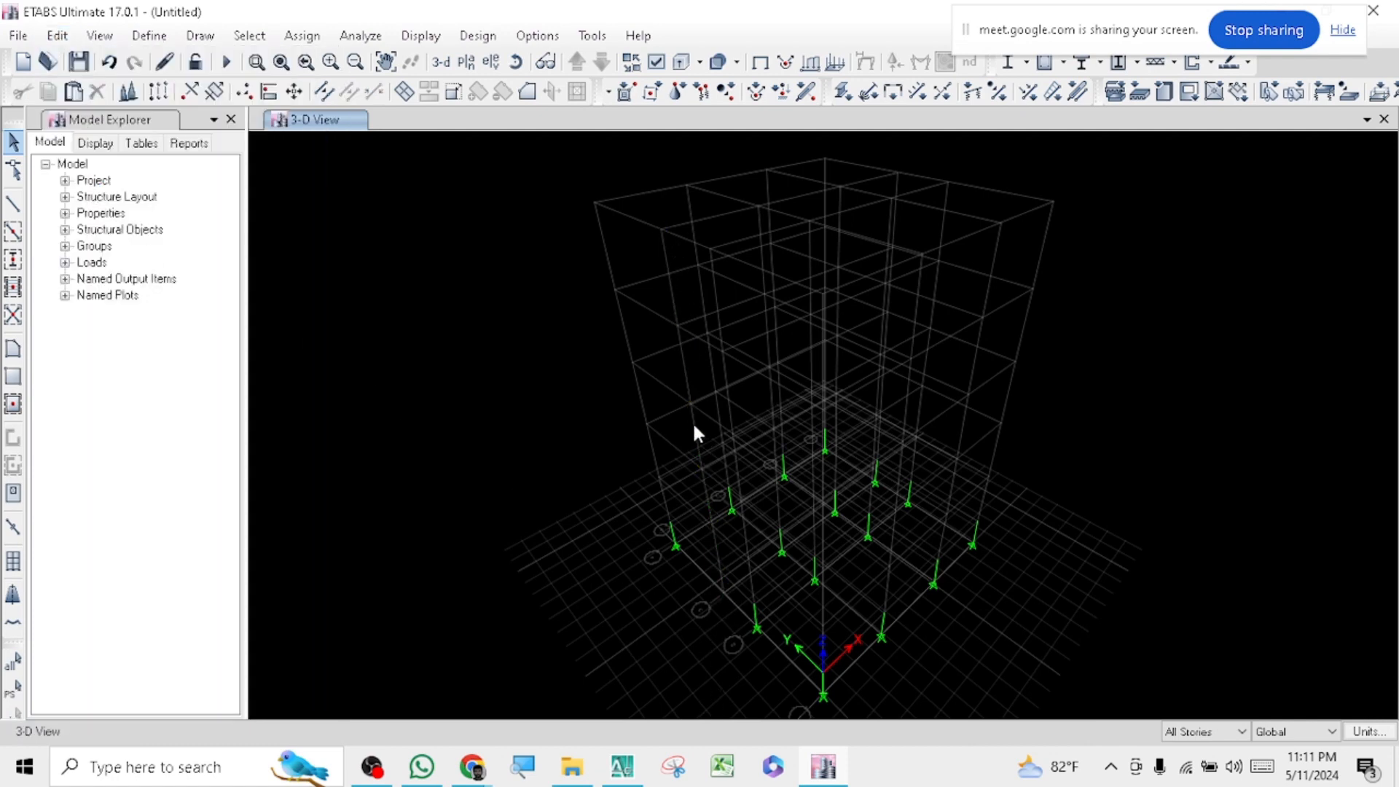
- Display the plan of story GB in place of the 3-D view
left_click(466, 62)
left_click(616, 385)
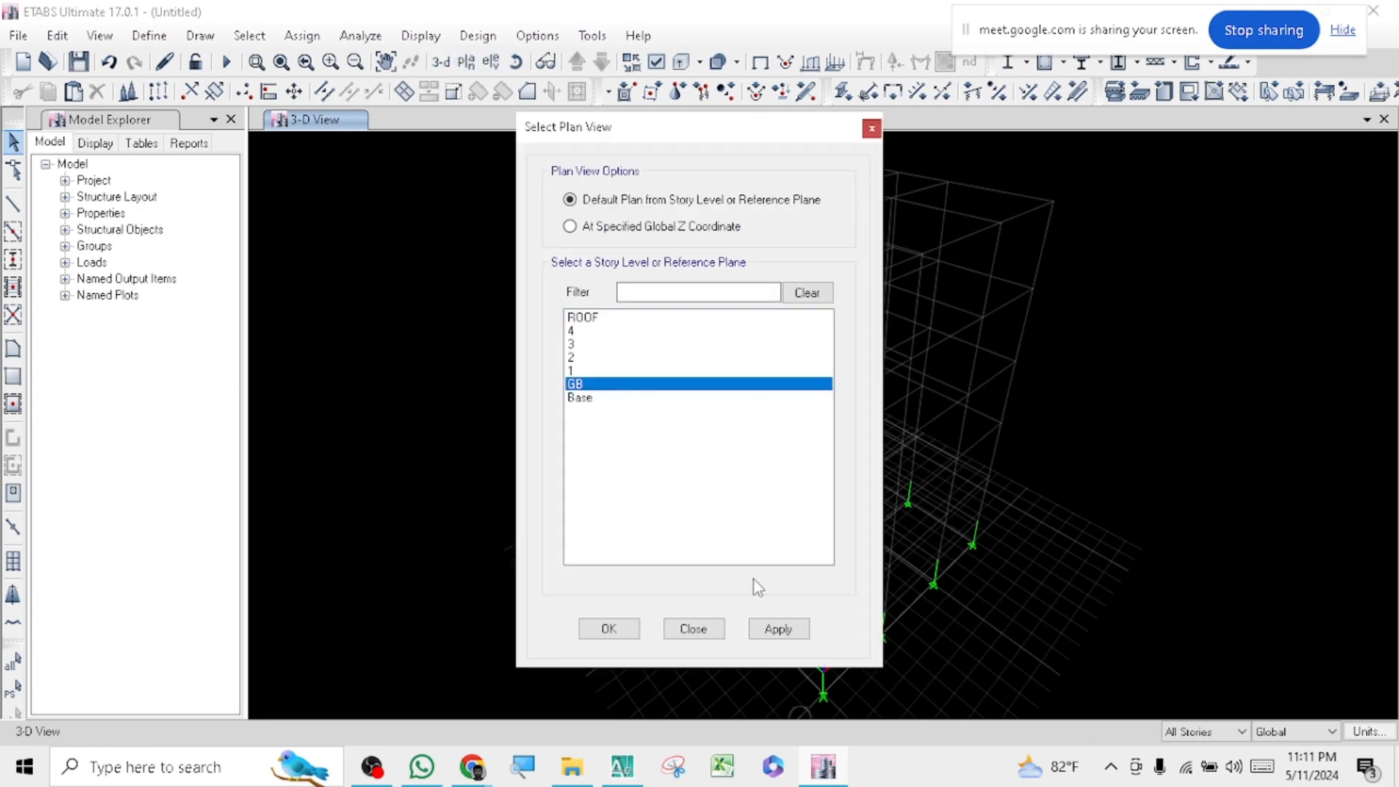
left_click(778, 628)
left_click(693, 628)
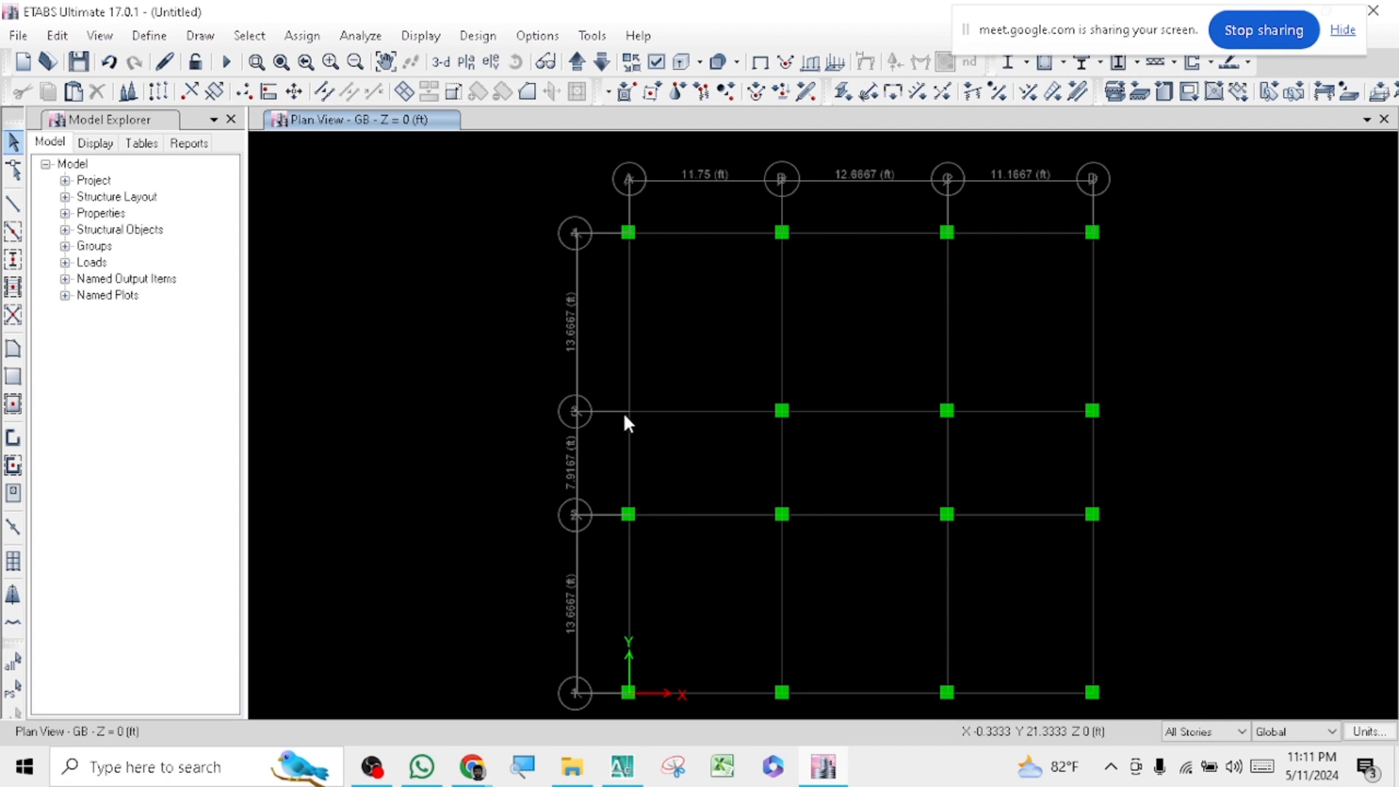
- Set the drawing scope to One Story, draw a C=12X12 column at grid point A-3, and leave the column drawing mode
left_click(1209, 732)
left_click(1206, 750)
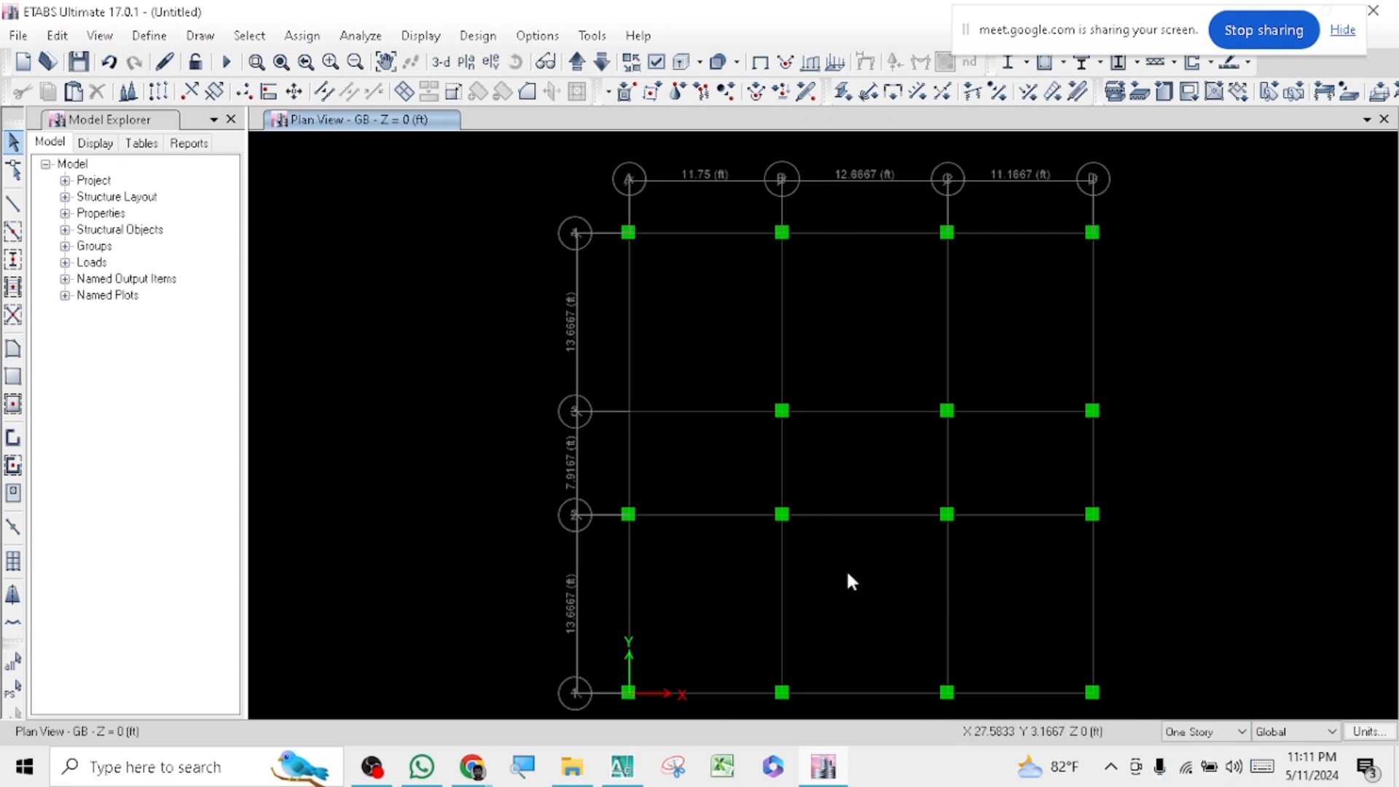
left_click(13, 258)
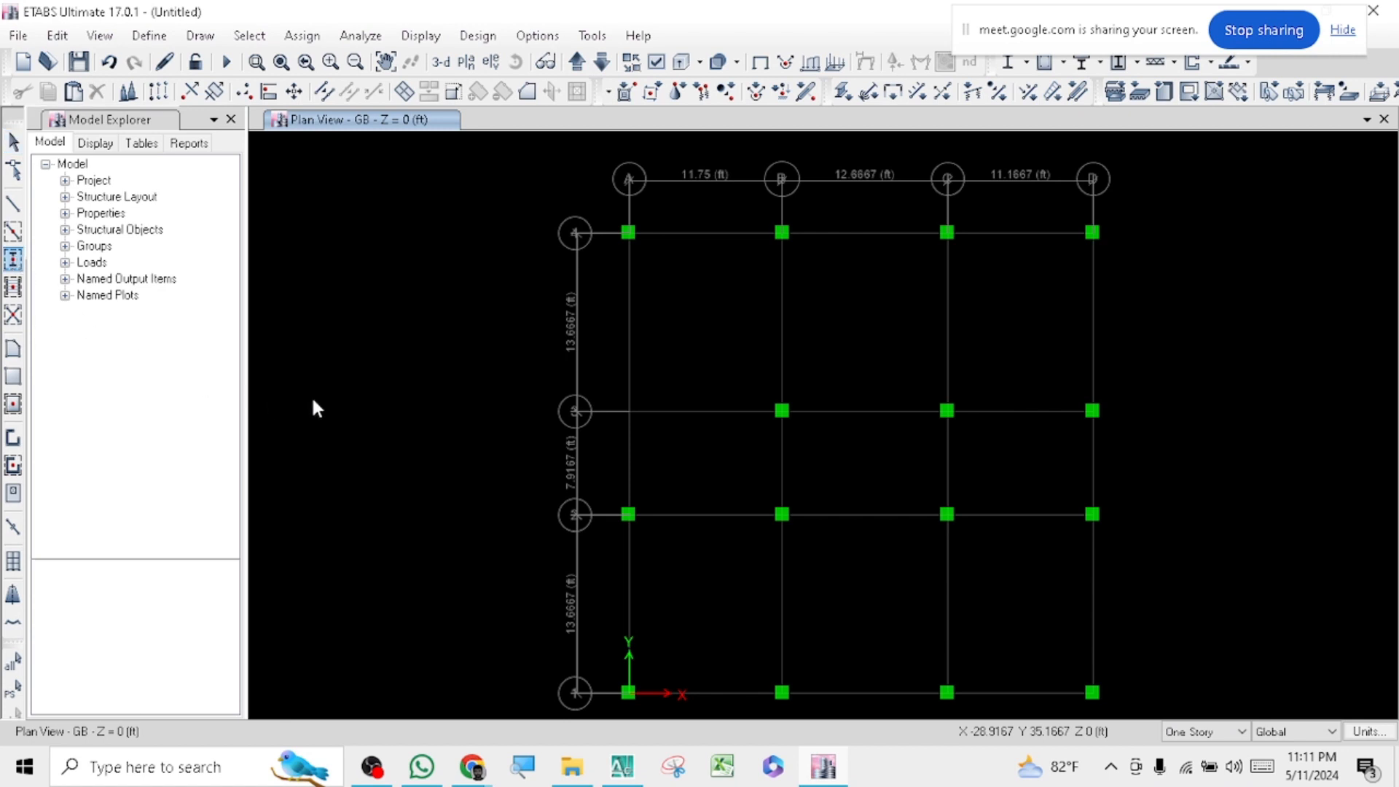
scroll(628, 422, "up", 2)
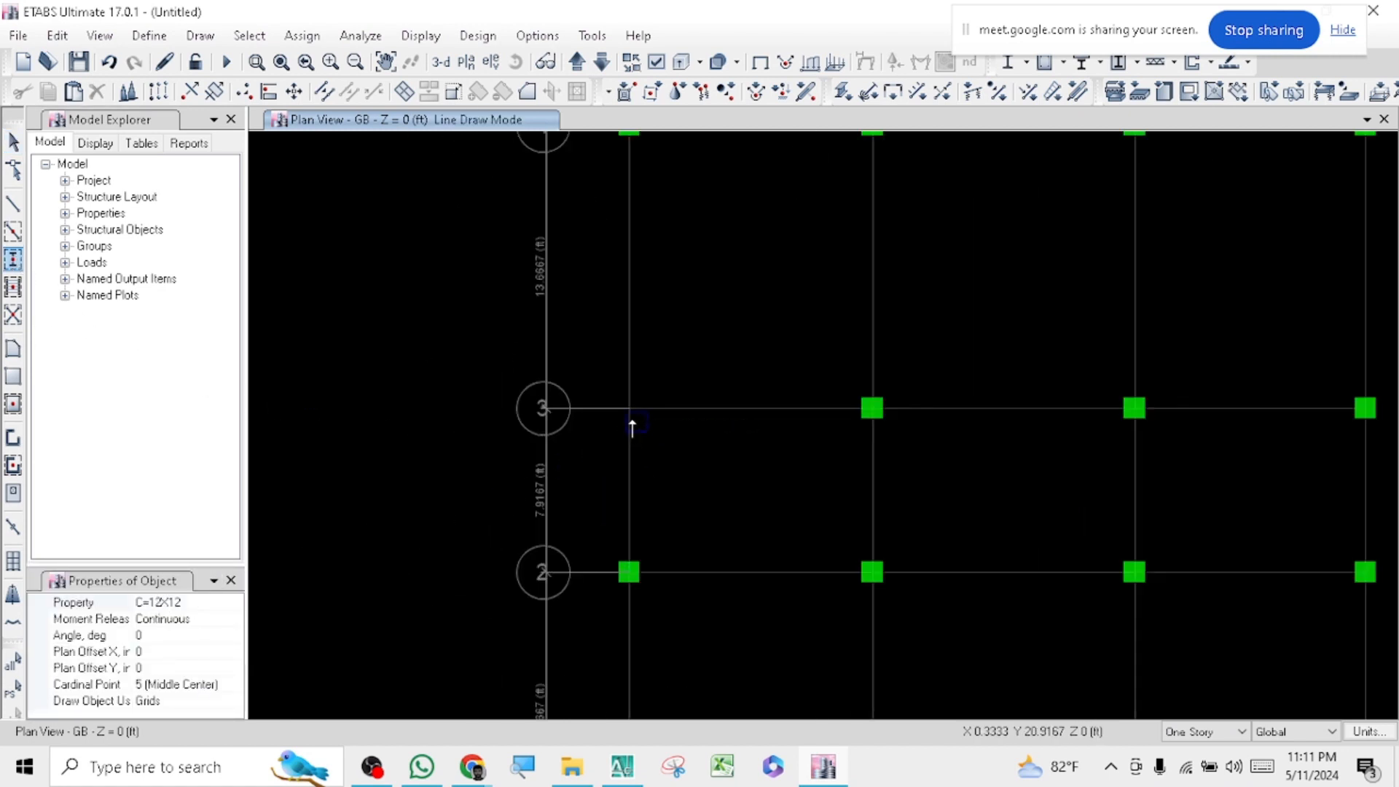
left_click(630, 409)
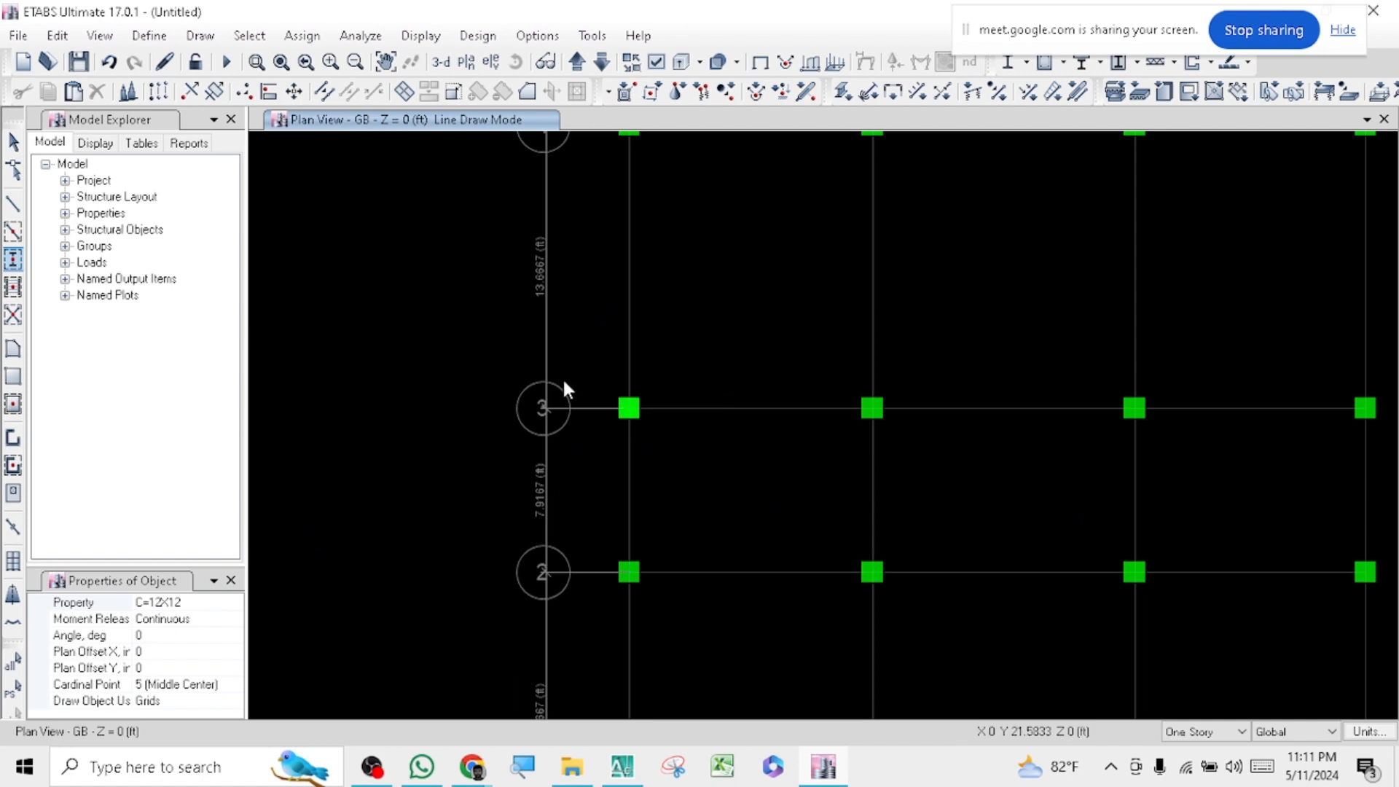
left_click(13, 141)
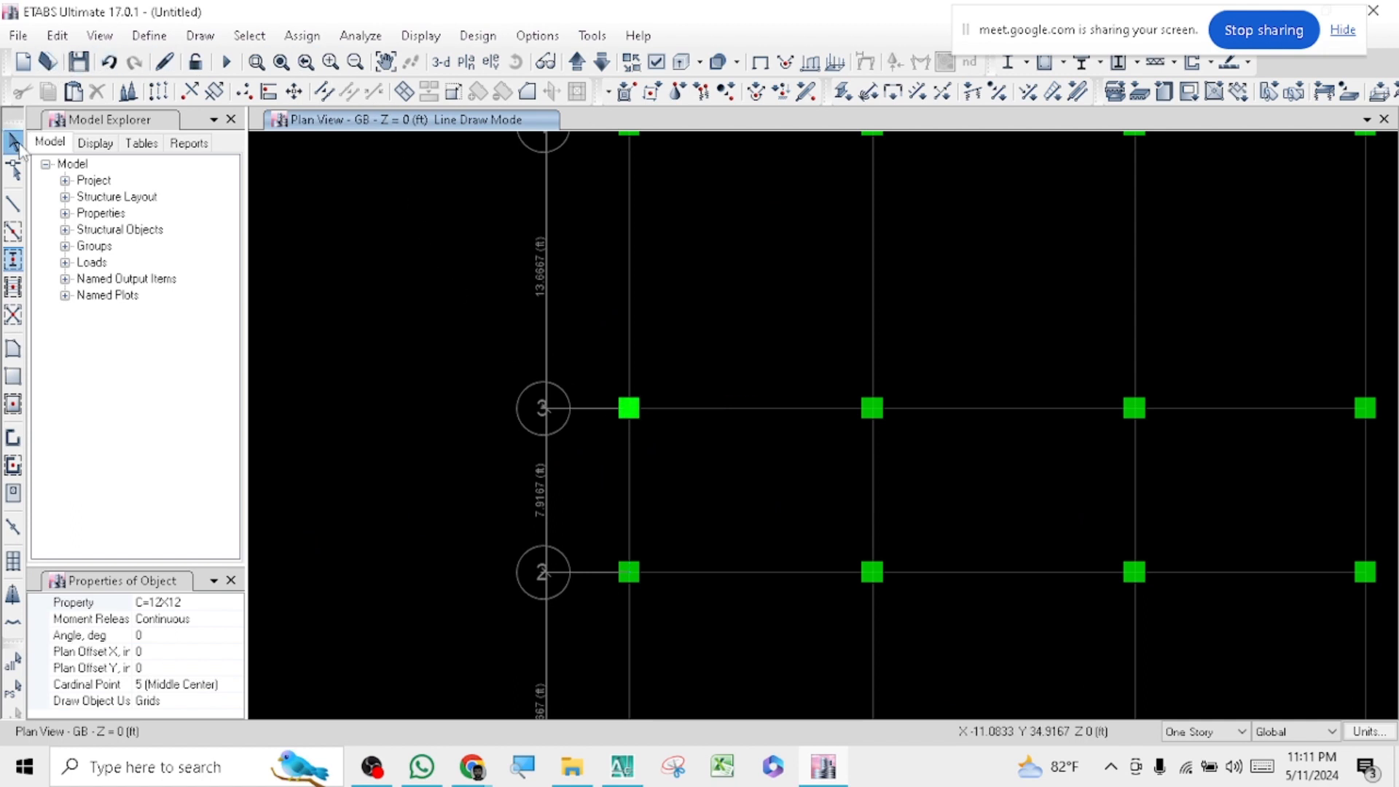
scroll(527, 379, "down", 5)
scroll(496, 397, "up", 3)
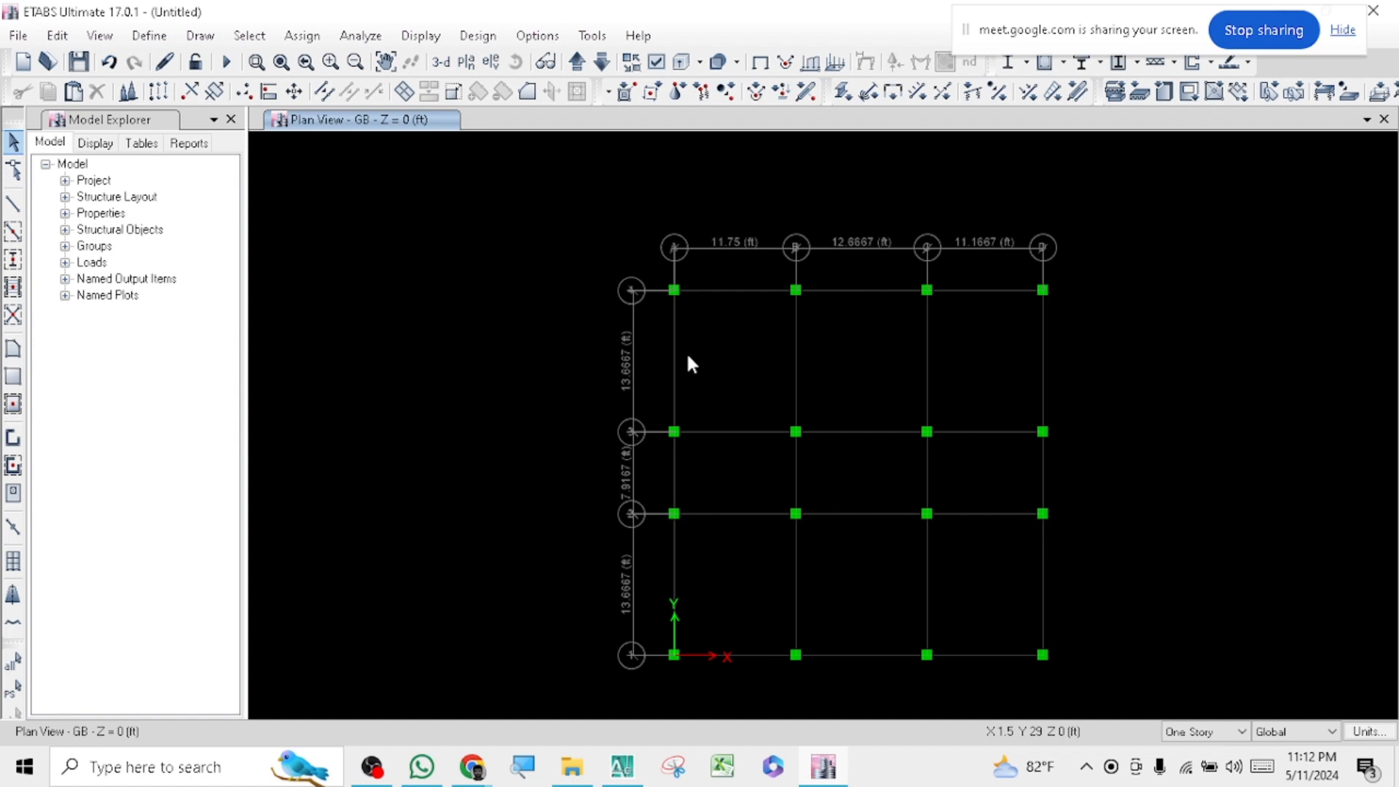
middle_click_drag(691, 366, 652, 335)
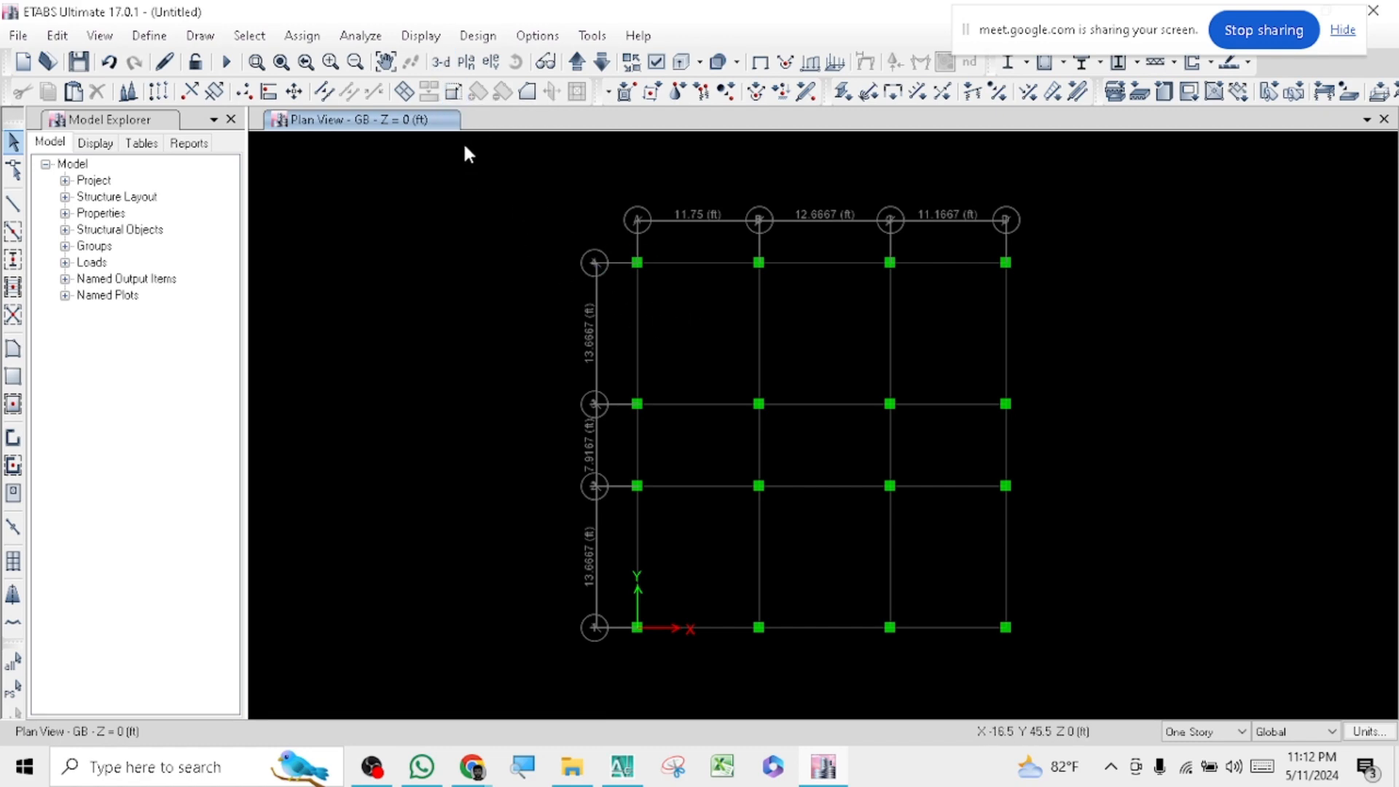
- Inspect the placed columns in the 3-D view and return to the plan of story GB
left_click(441, 62)
scroll(933, 614, "up", 3)
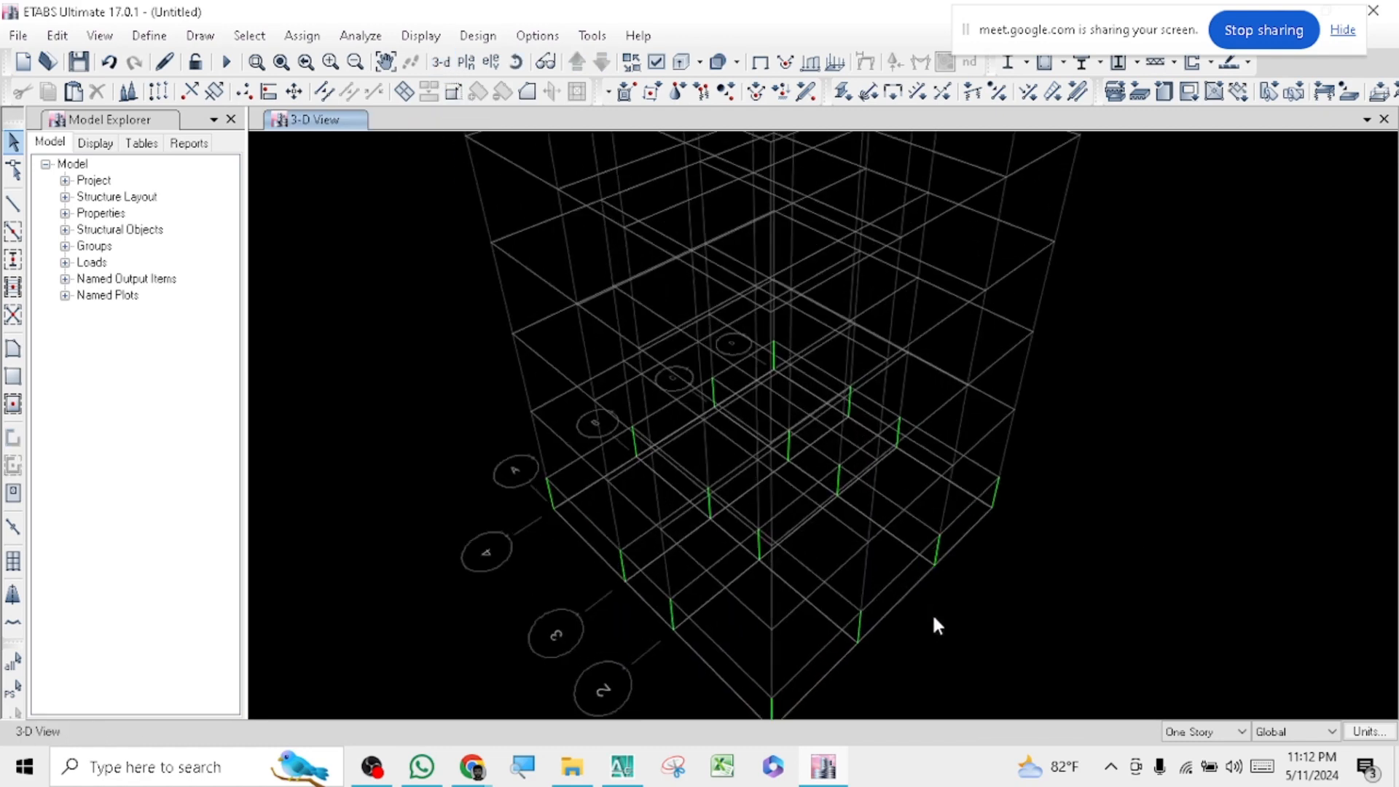
middle_click_drag(601, 599, 619, 488)
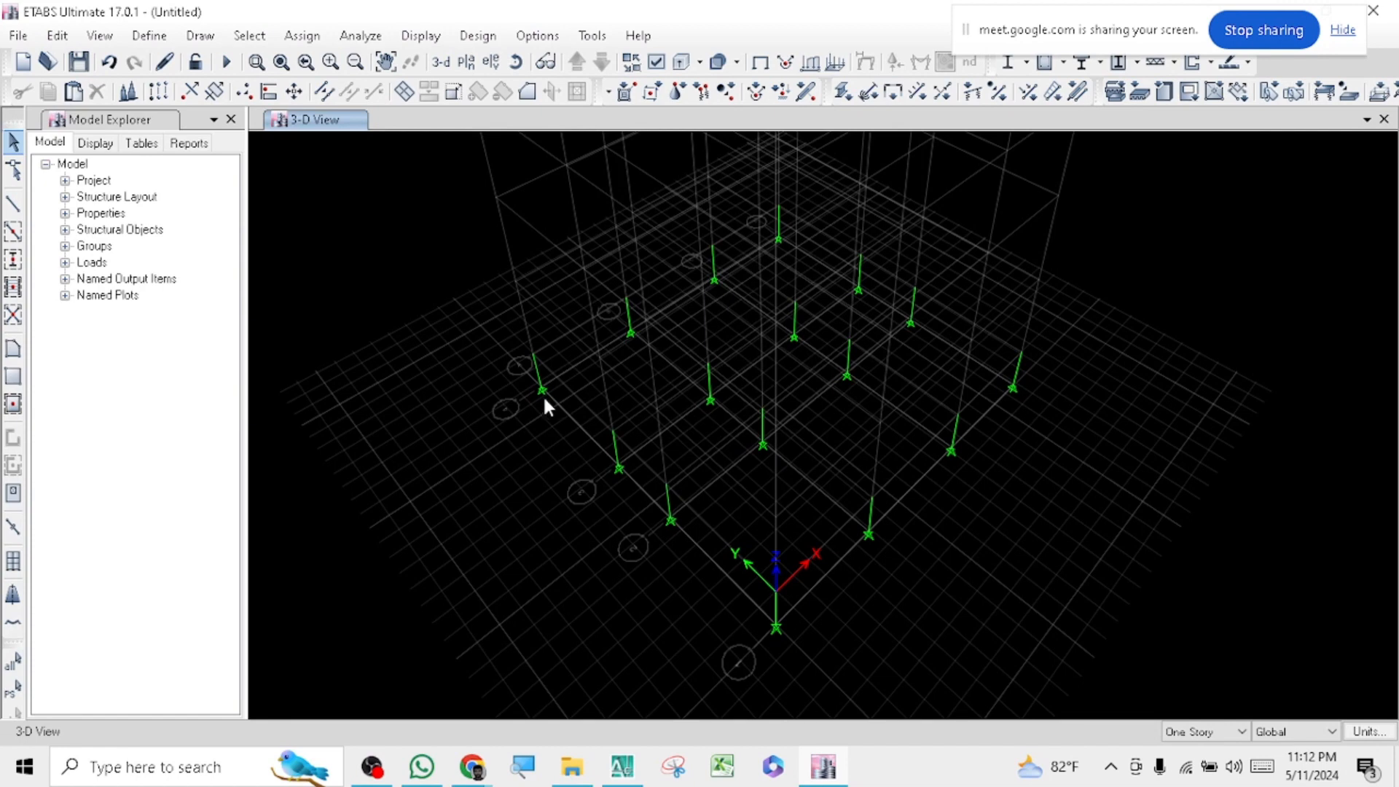
left_click(466, 62)
left_click(601, 384)
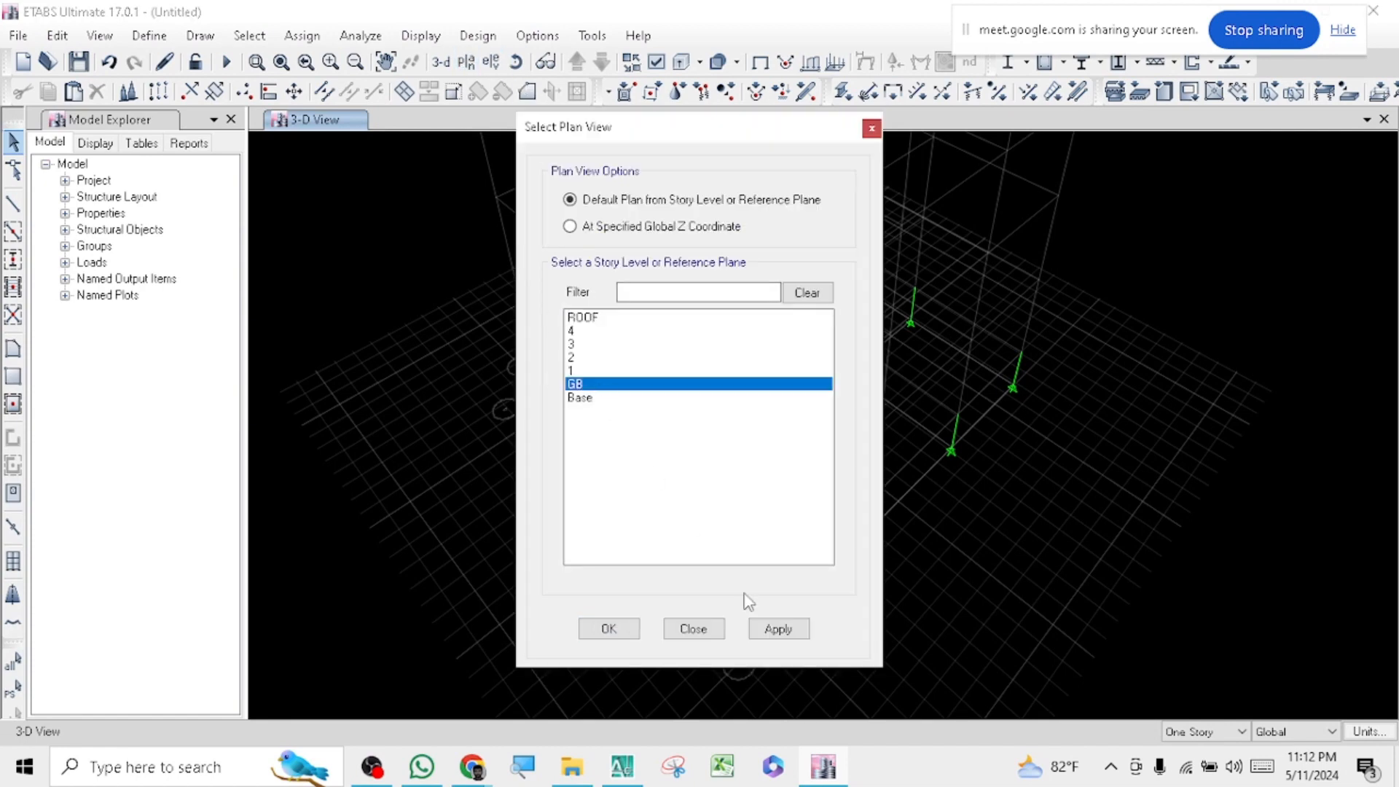
left_click(796, 631)
left_click(711, 630)
middle_click_drag(687, 438, 590, 406)
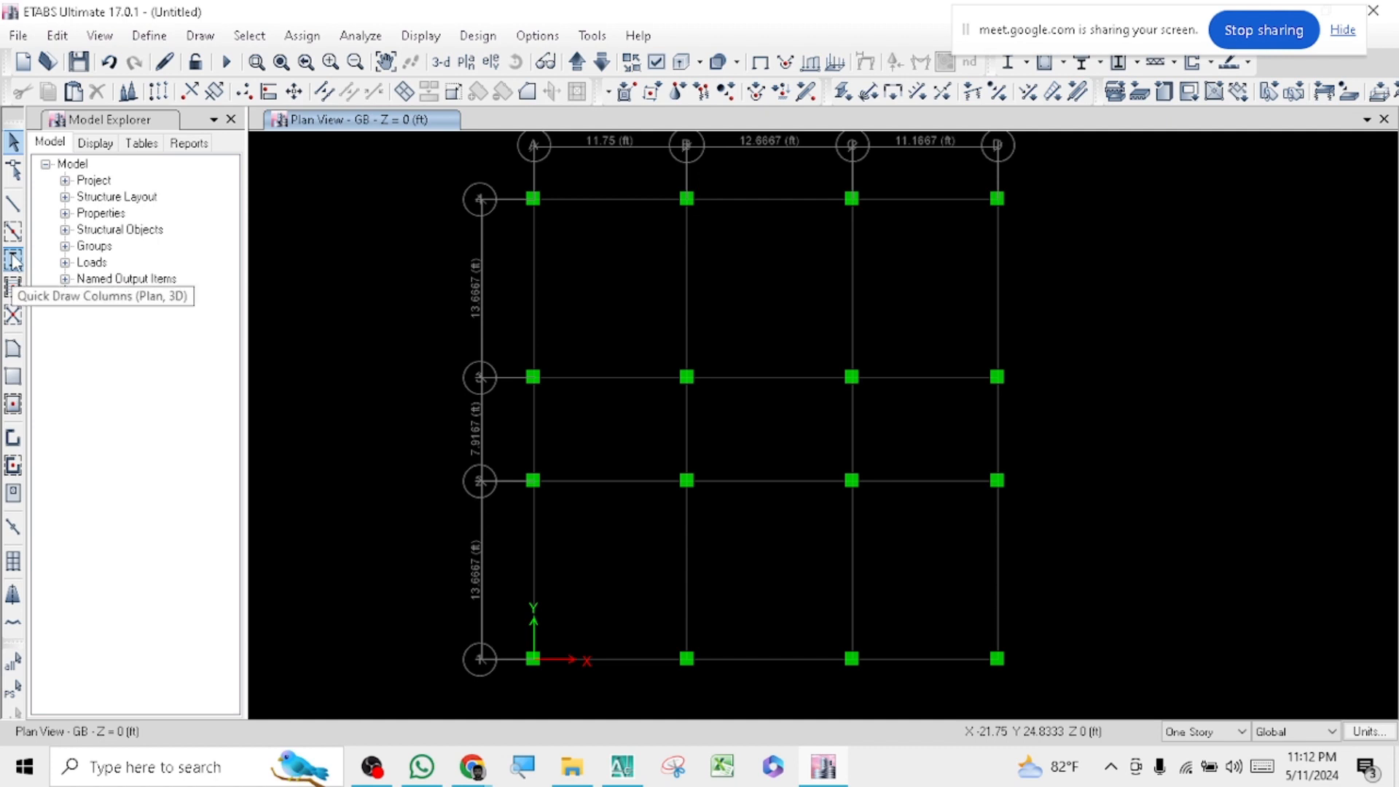
- Start drawing straight frame lines with the section property GB=12X18
left_click(12, 210)
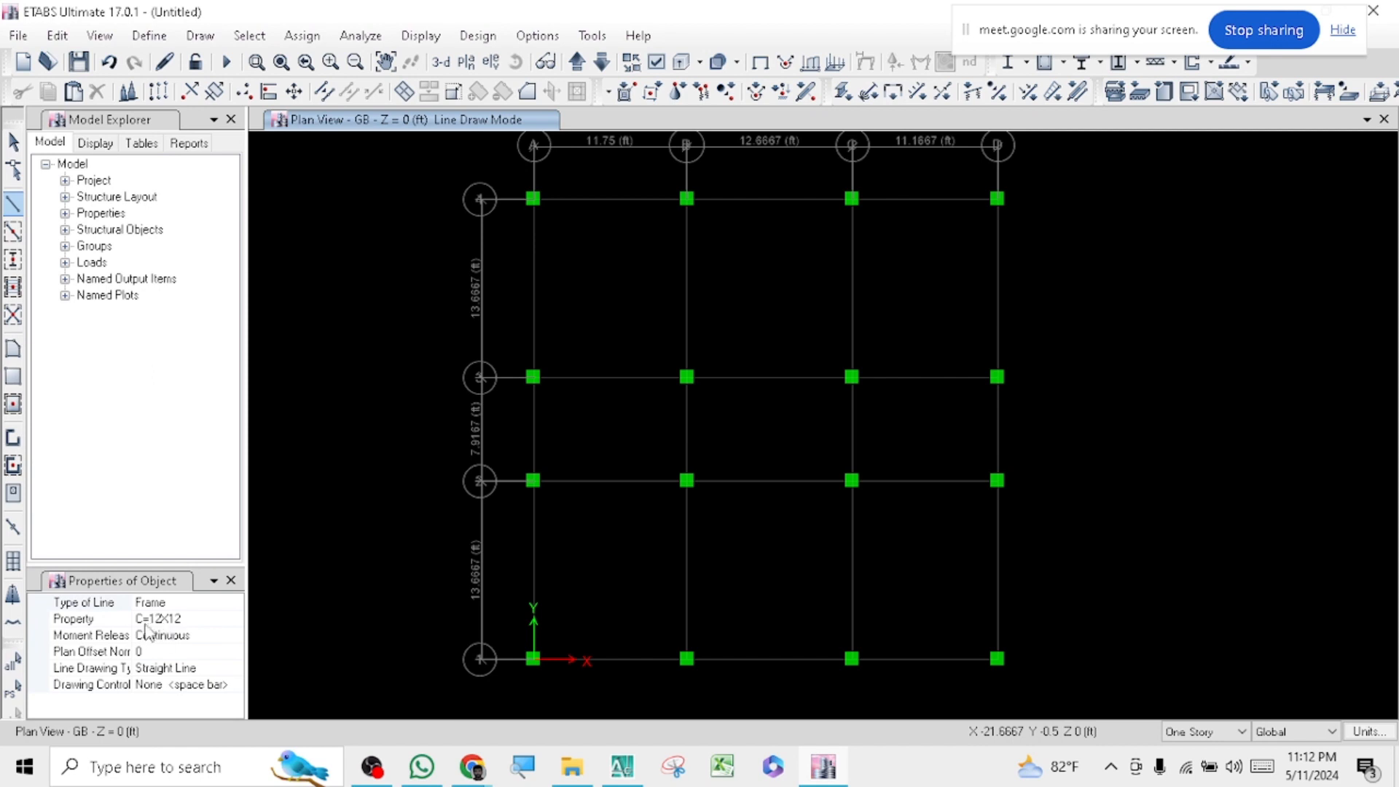
left_click(195, 621)
left_click(234, 620)
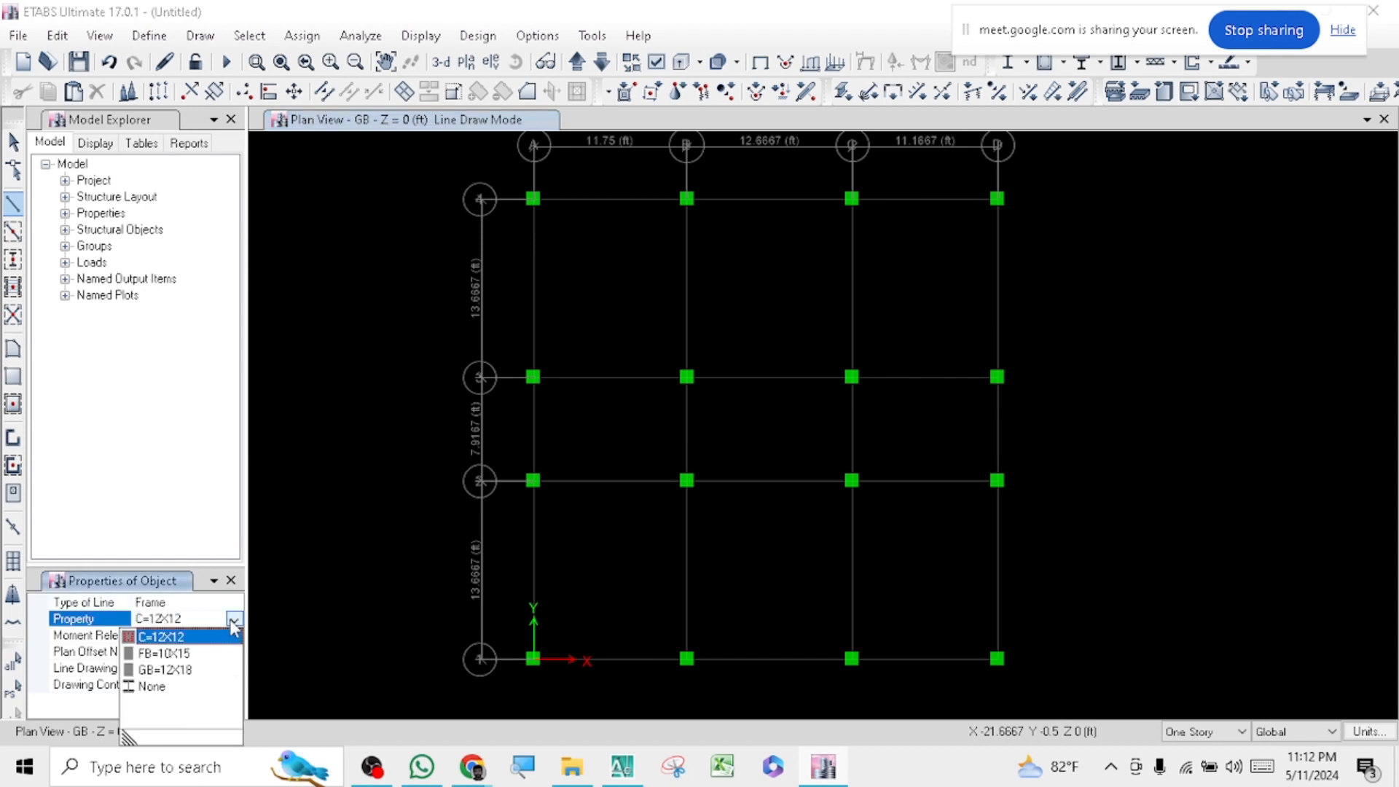
left_click(175, 670)
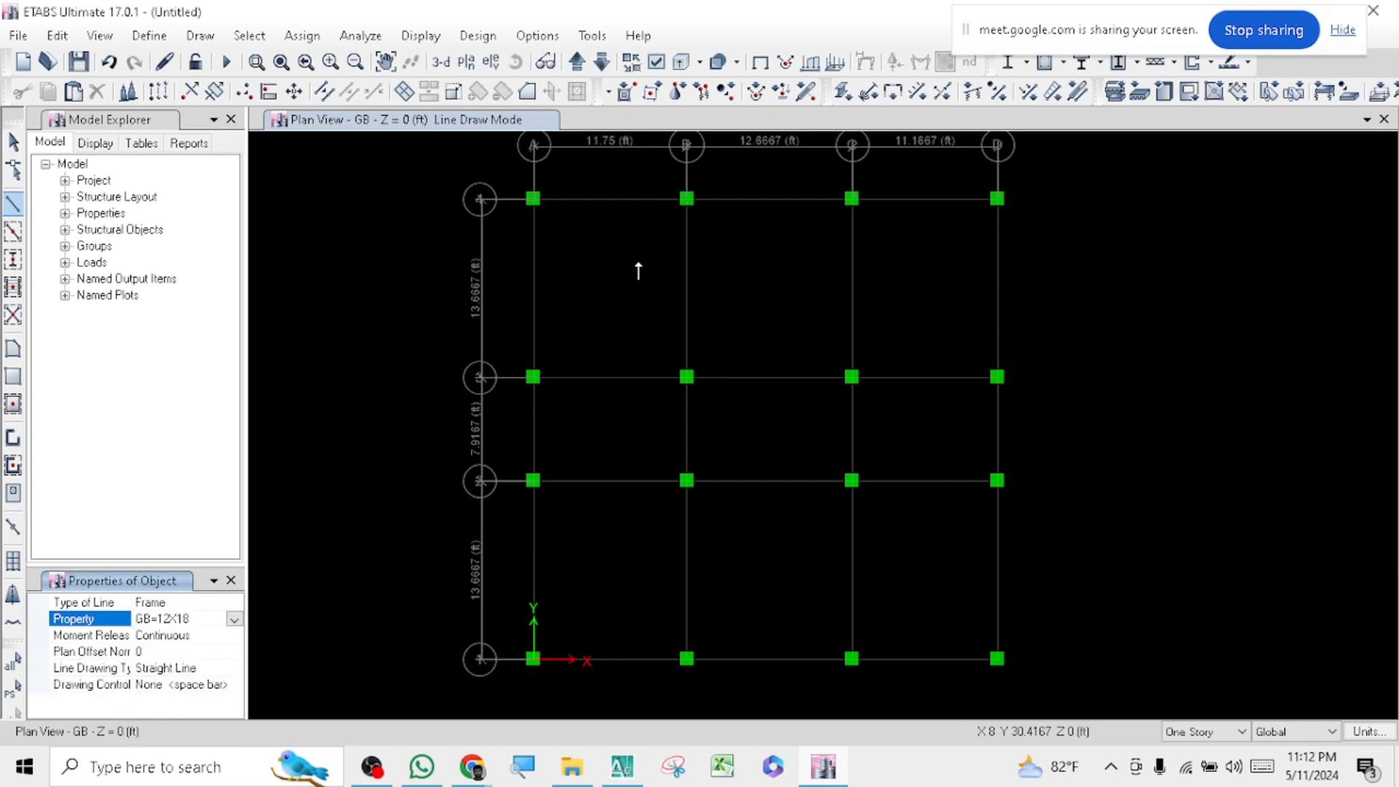
- Try to draw a GB=12X18 beam along grid line 4 from A-4 to B-4
scroll(584, 185, "up", 1)
middle_click_drag(587, 318, 619, 484)
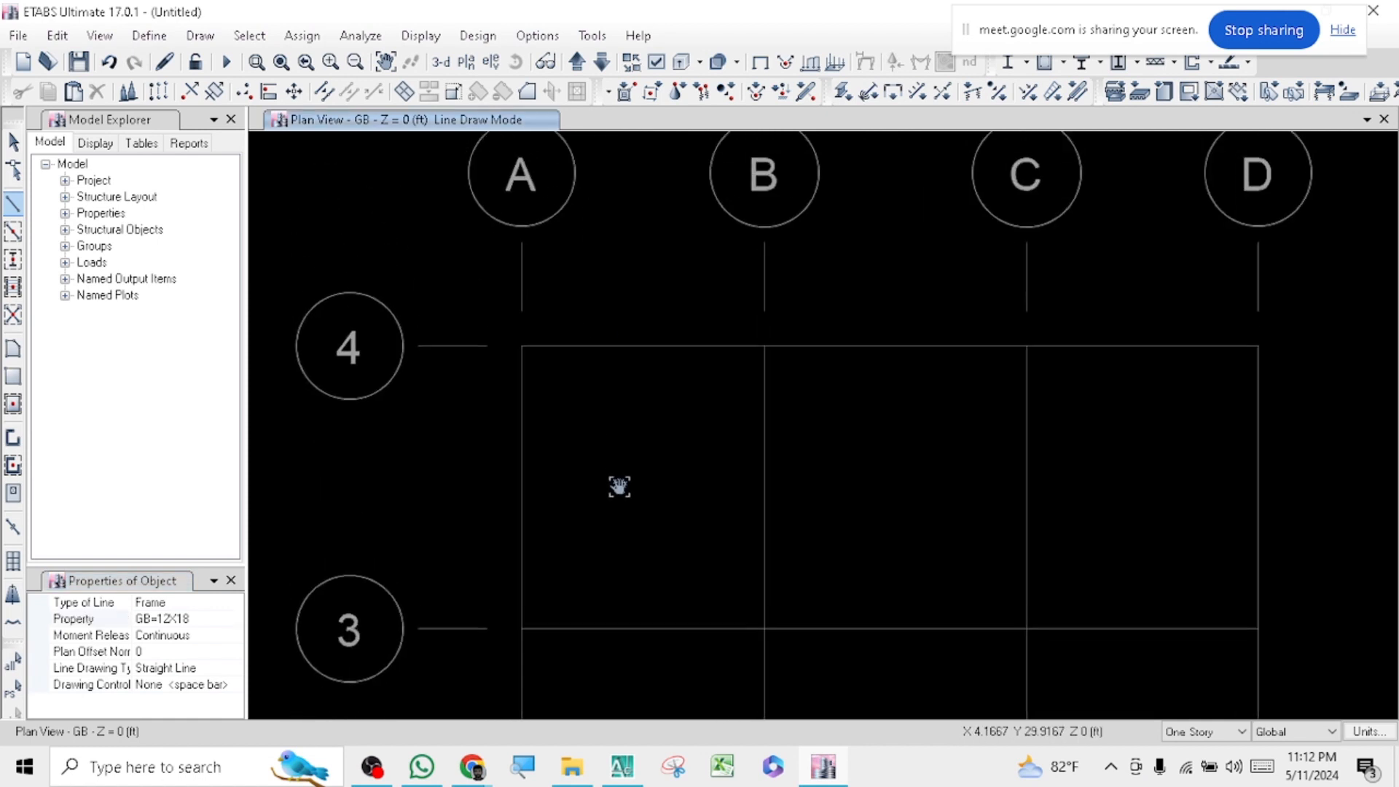
scroll(595, 429, "up", 1)
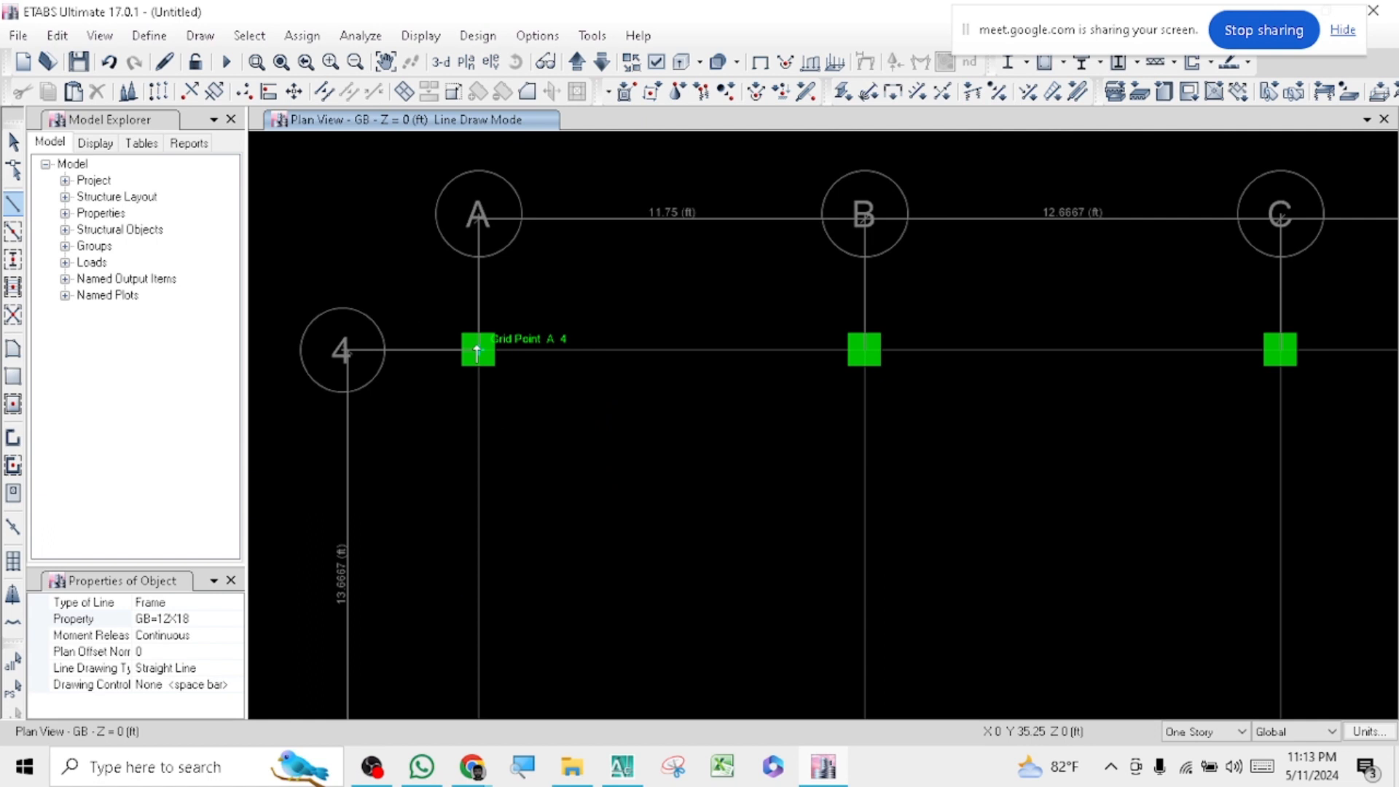
left_click(477, 352)
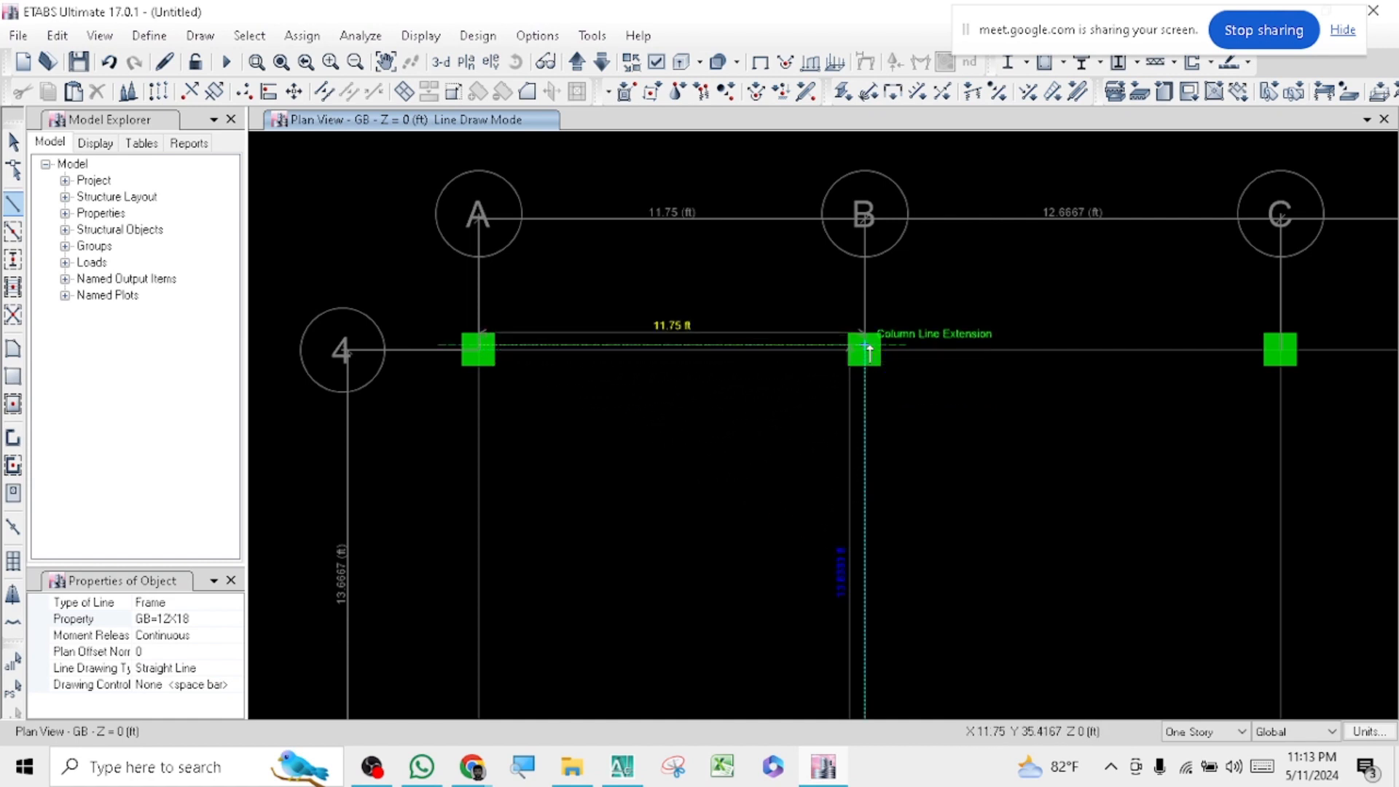
scroll(870, 354, "up", 3)
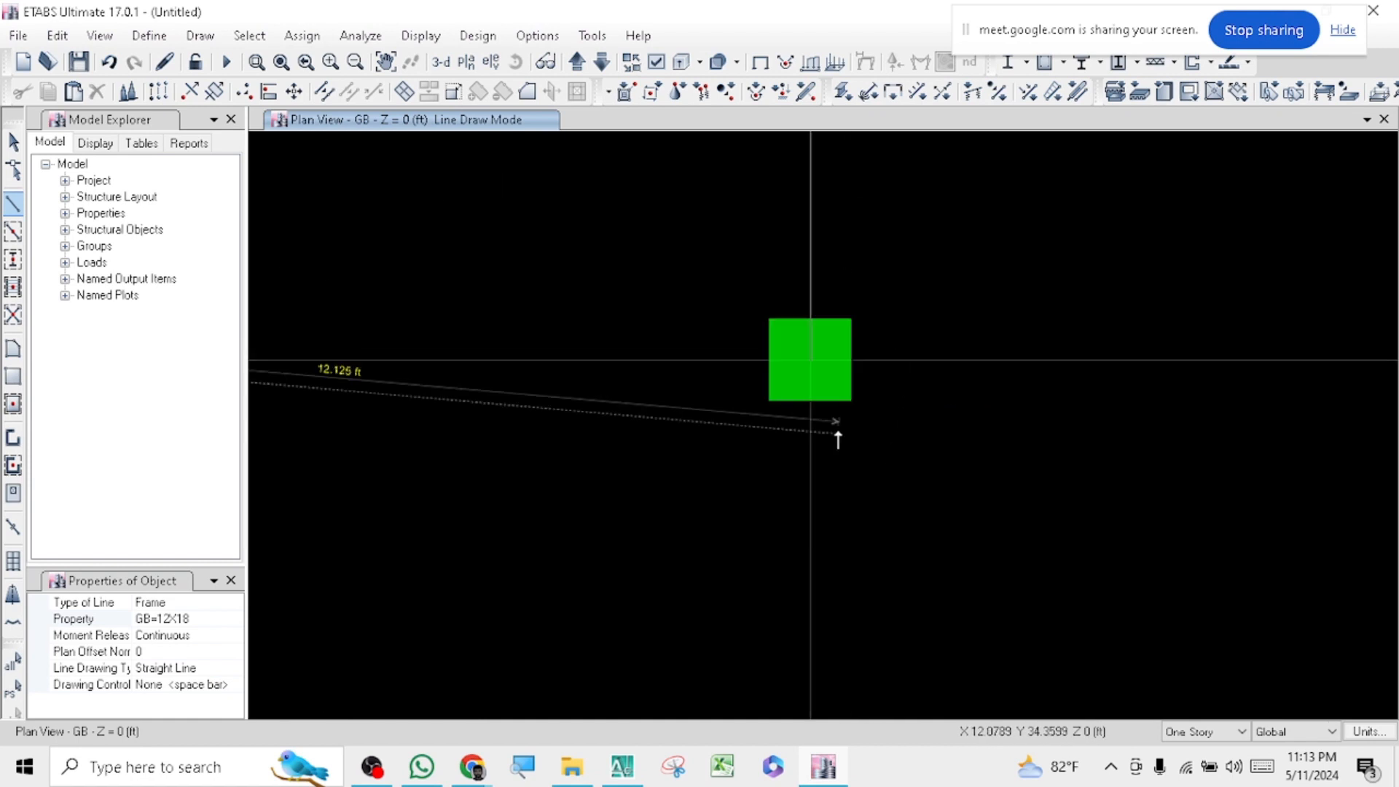
left_click(811, 360)
scroll(600, 453, "down", 3)
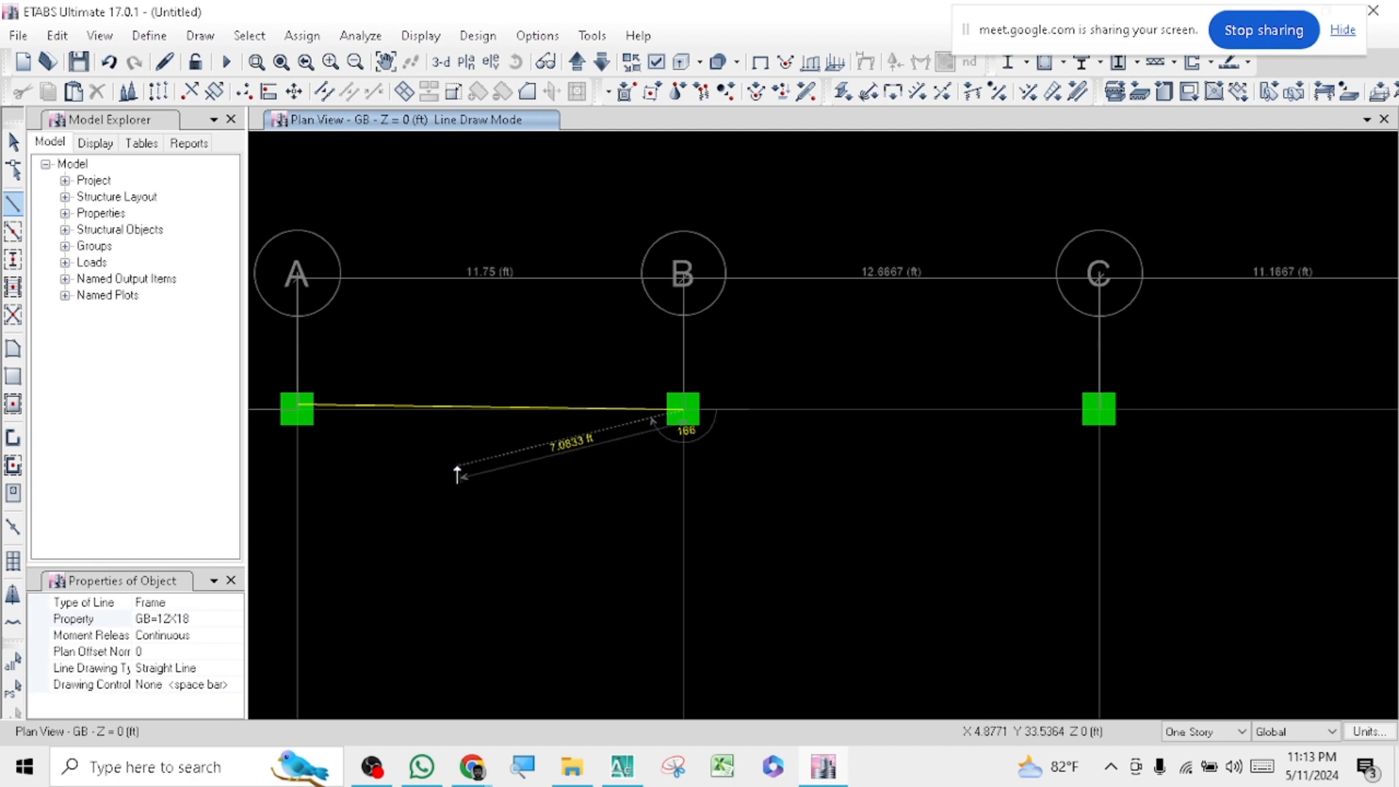
middle_click_drag(457, 474, 602, 425)
key("Escape")
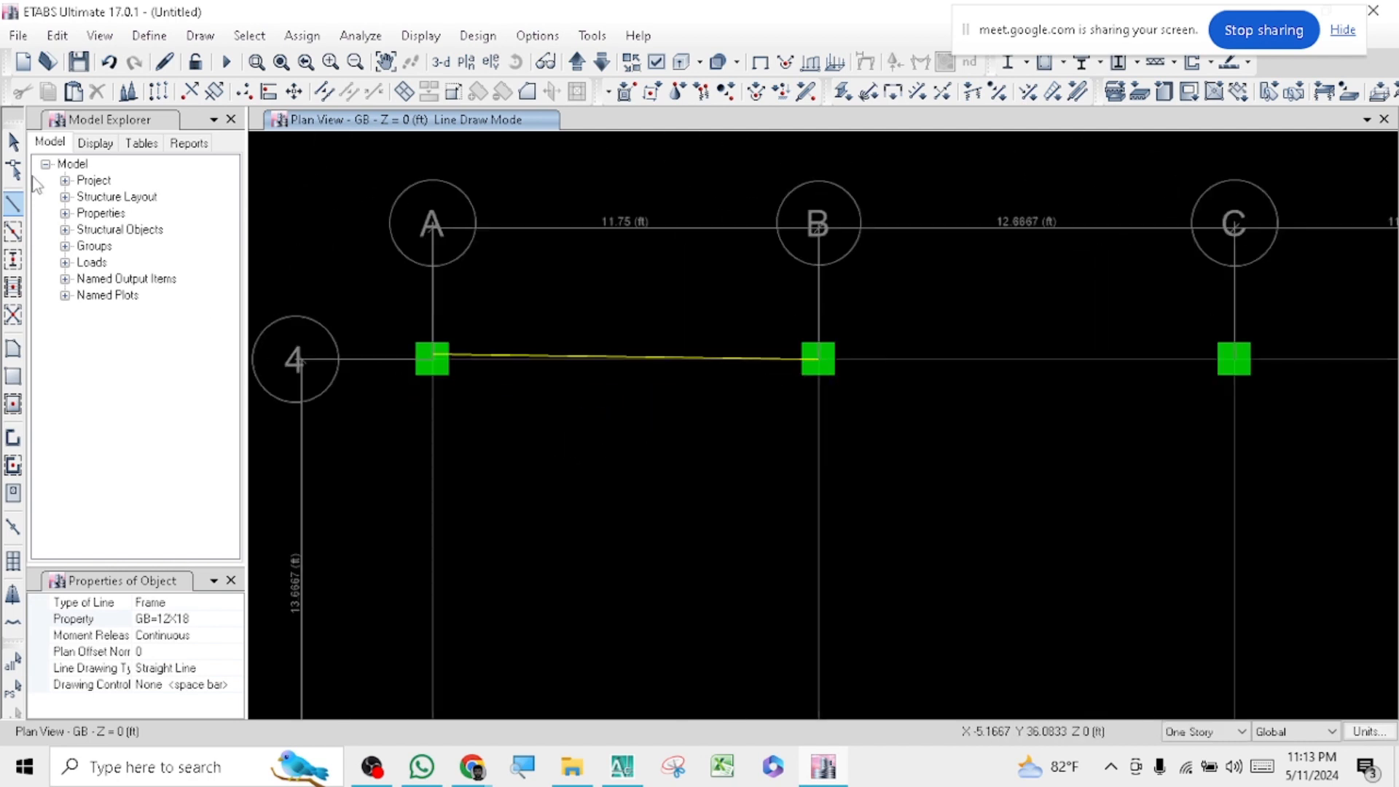
- Select the slanted beam between A-4 and B-4 and delete it
left_click(14, 142)
left_click_drag(620, 443, 548, 305)
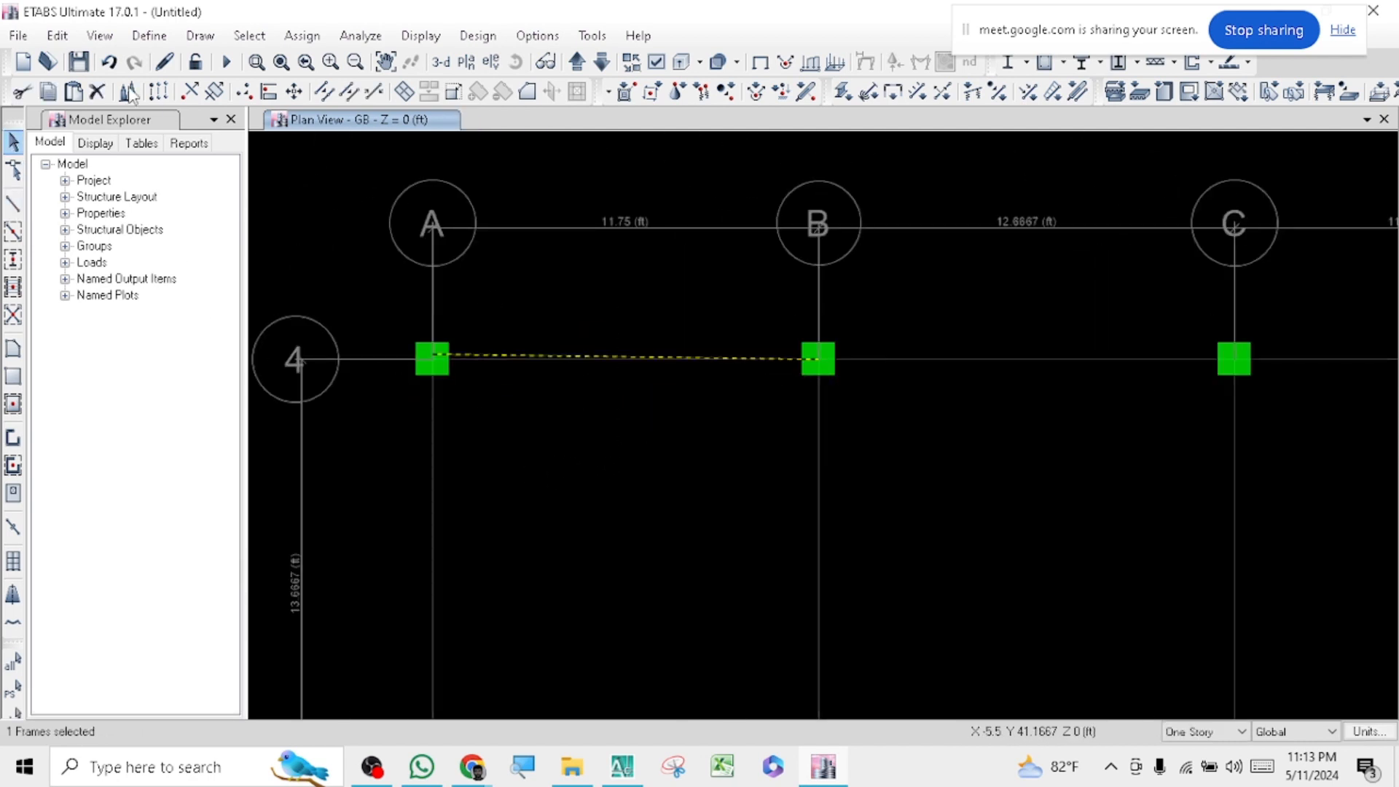
left_click(57, 35)
left_click(70, 197)
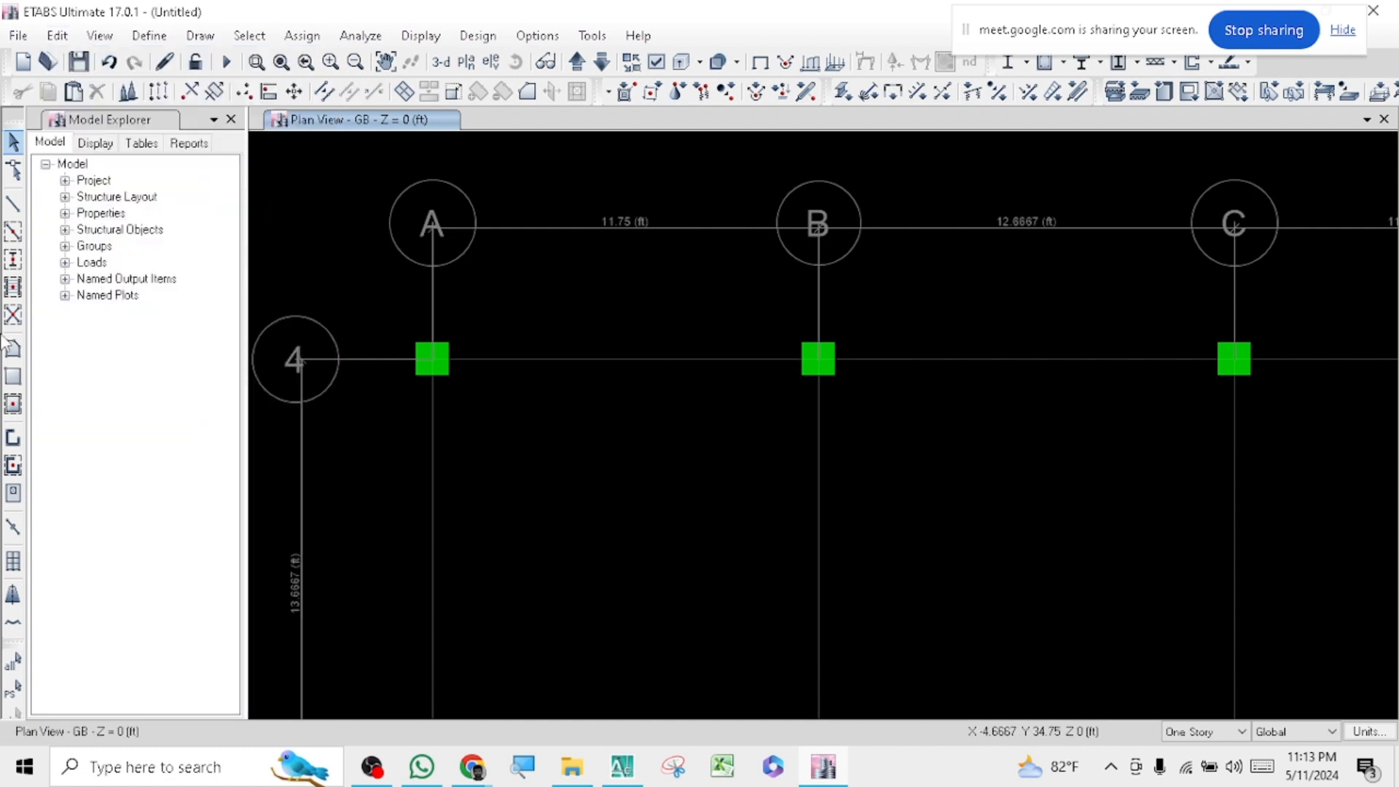
- Draw a straight GB=12X18 beam from grid point A-4 to the column centre at B-4
left_click(13, 204)
scroll(375, 385, "up", 3)
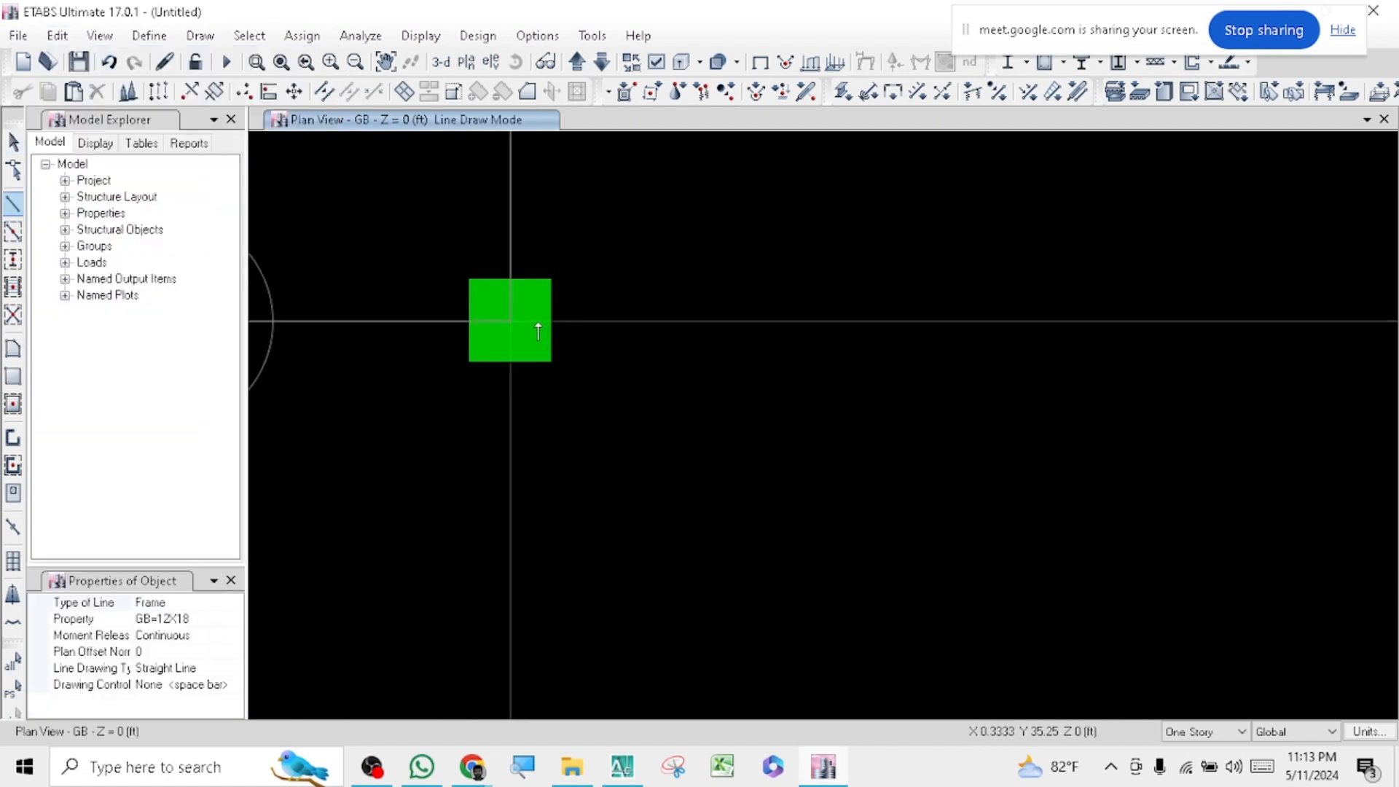
left_click(509, 330)
scroll(338, 475, "down", 2)
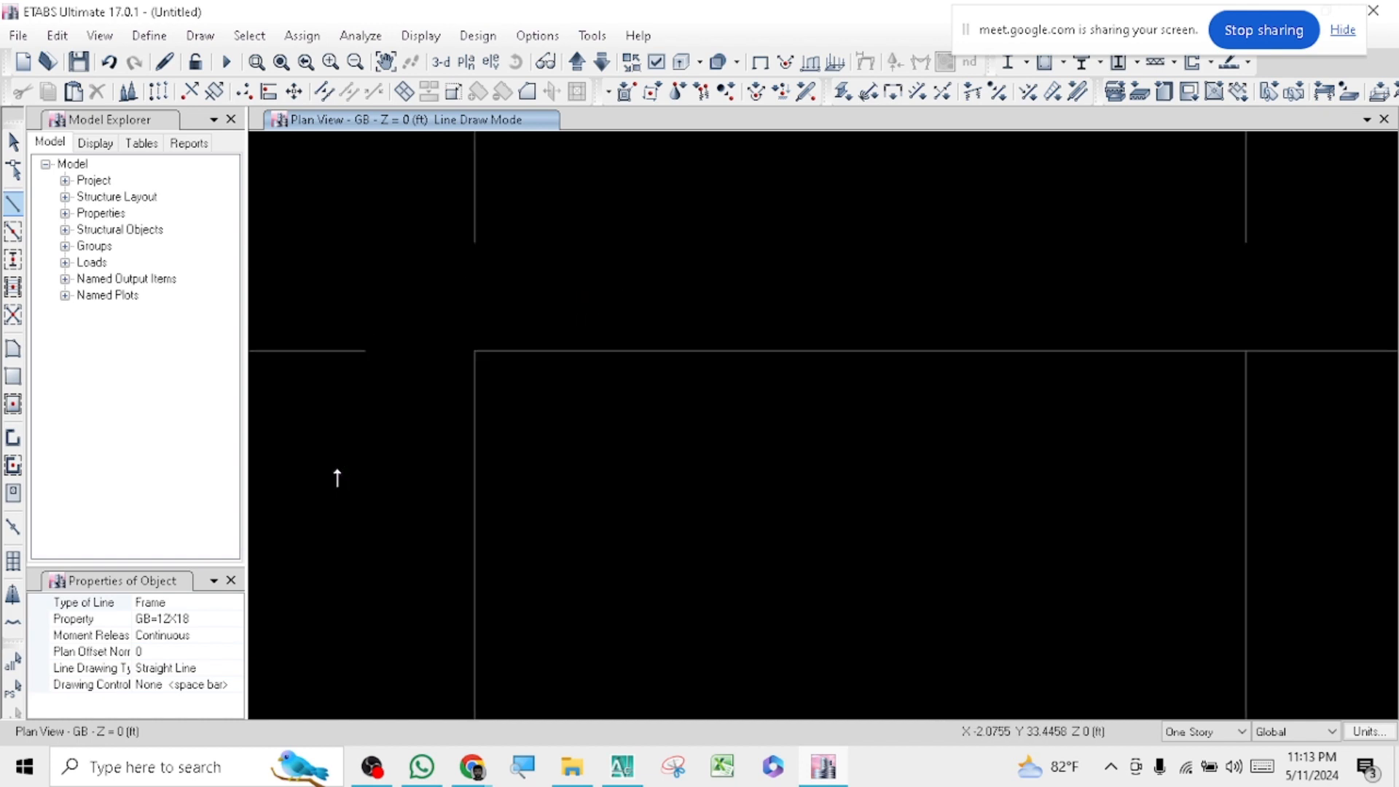
scroll(884, 448, "up", 2)
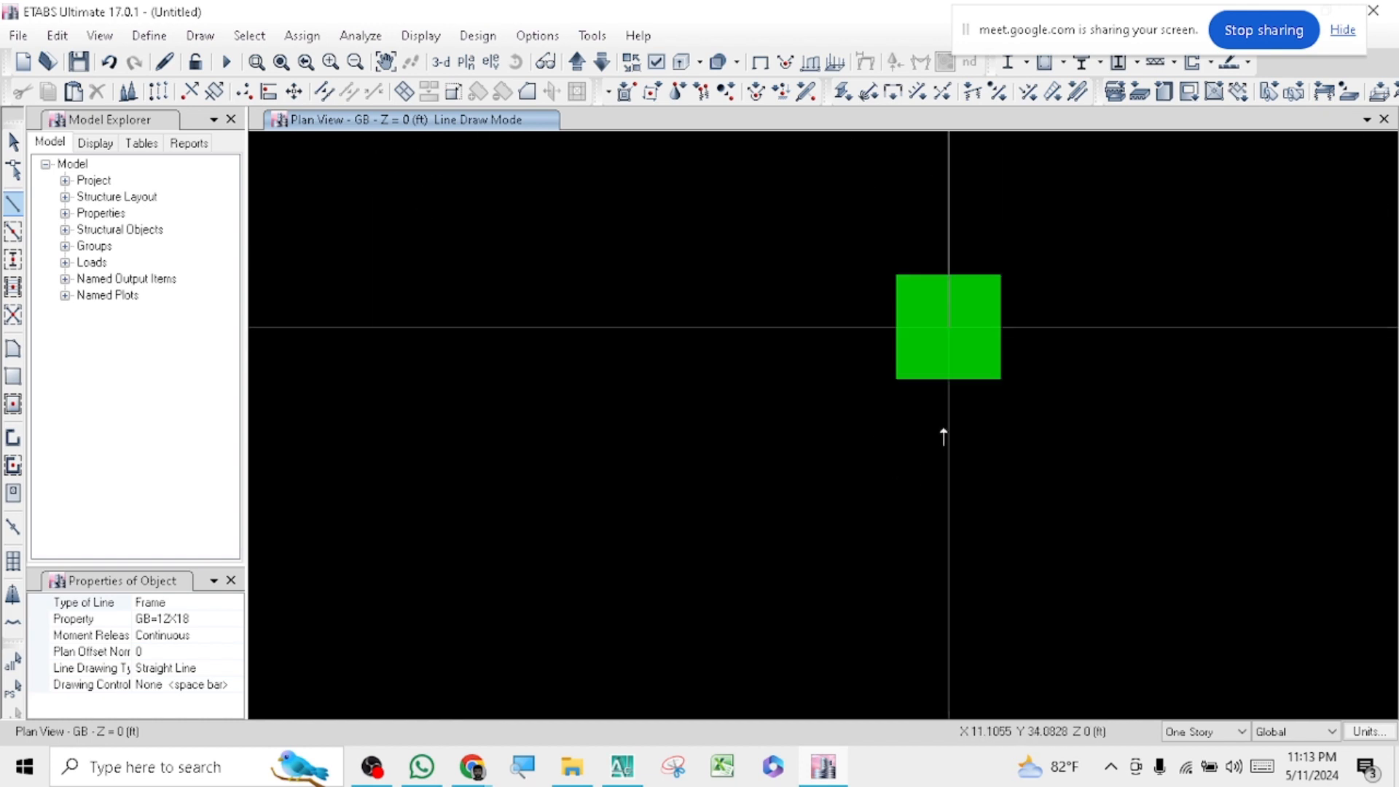
left_click(948, 328)
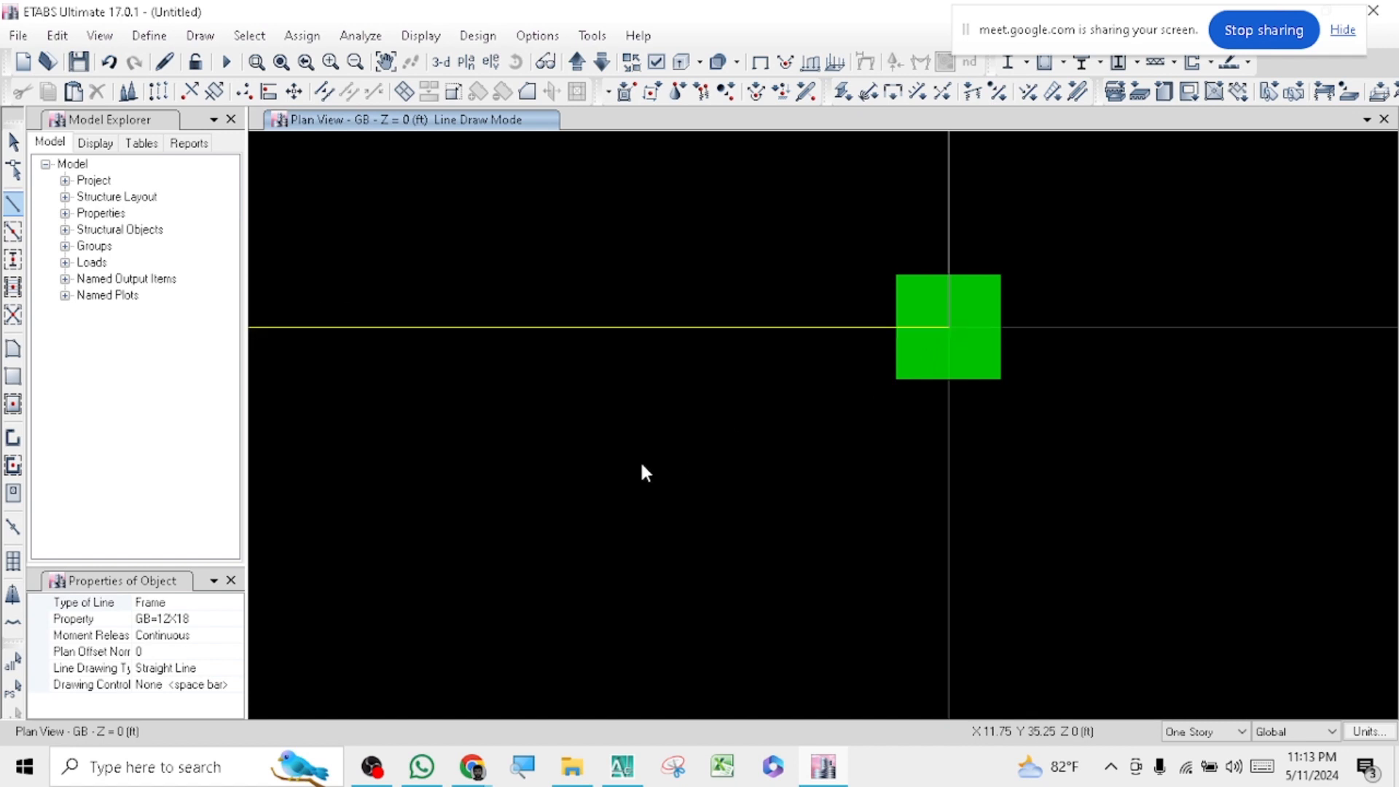
- Continue the GB=12X18 beams along grid line 4 from B-4 to C-4 and on to D-4
scroll(642, 466, "down", 5)
scroll(1050, 437, "up", 4)
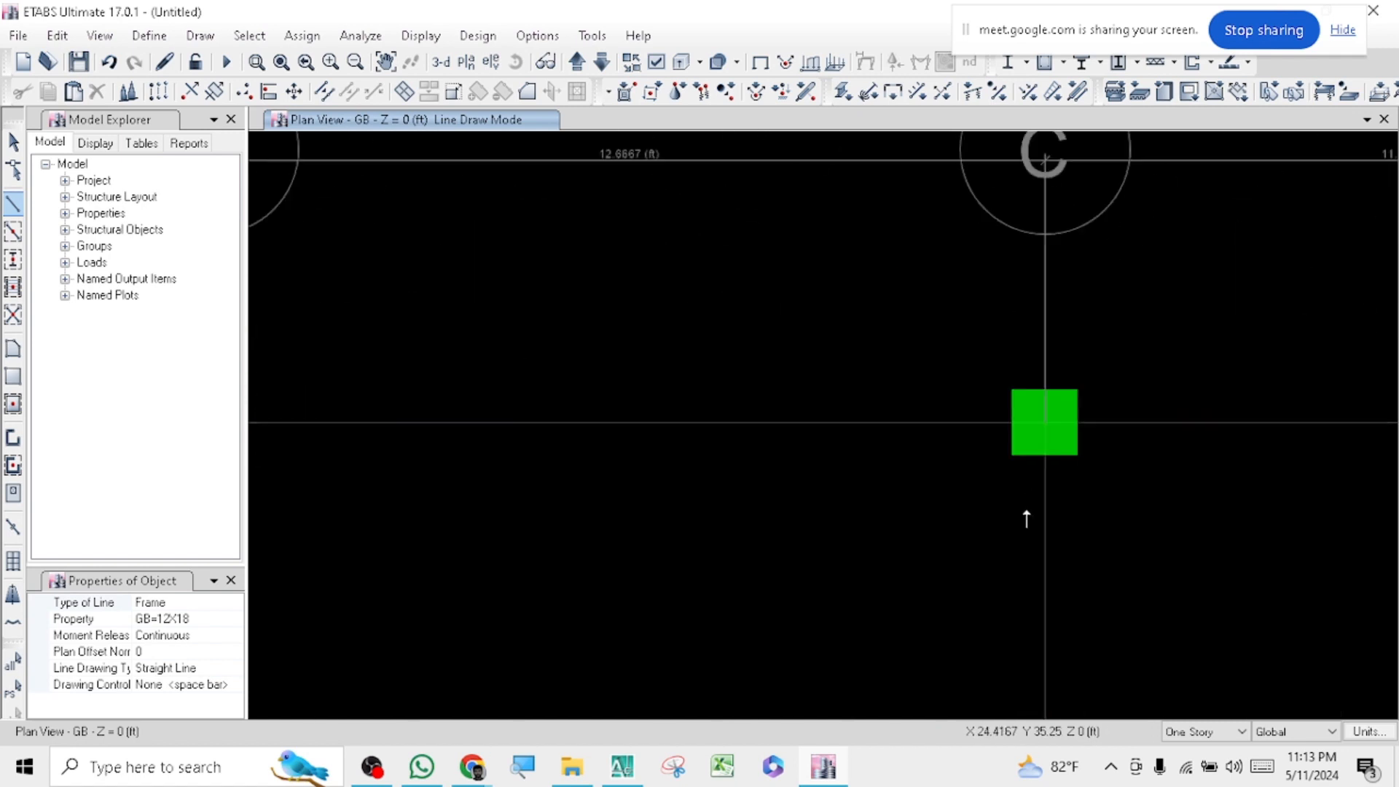
scroll(751, 419, "down", 1)
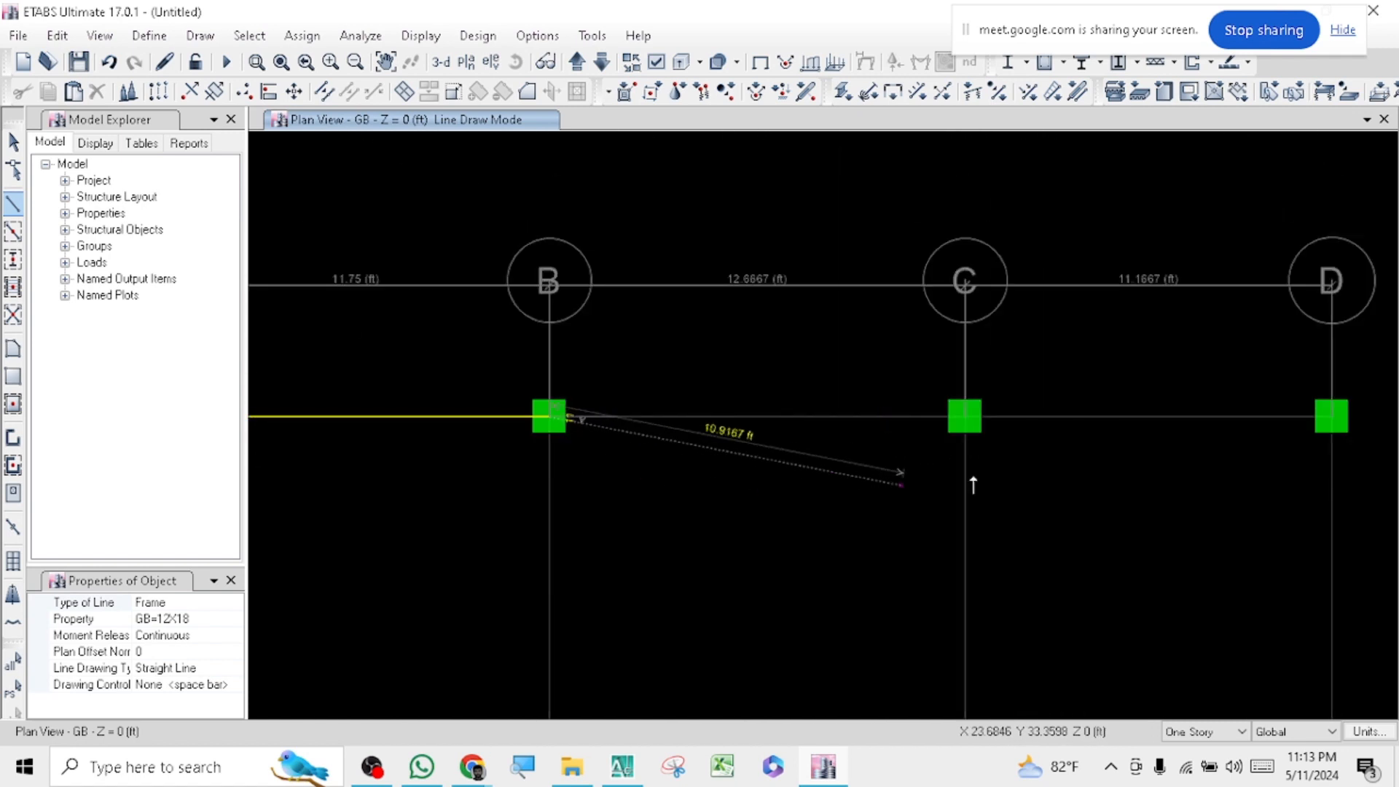
scroll(961, 457, "up", 4)
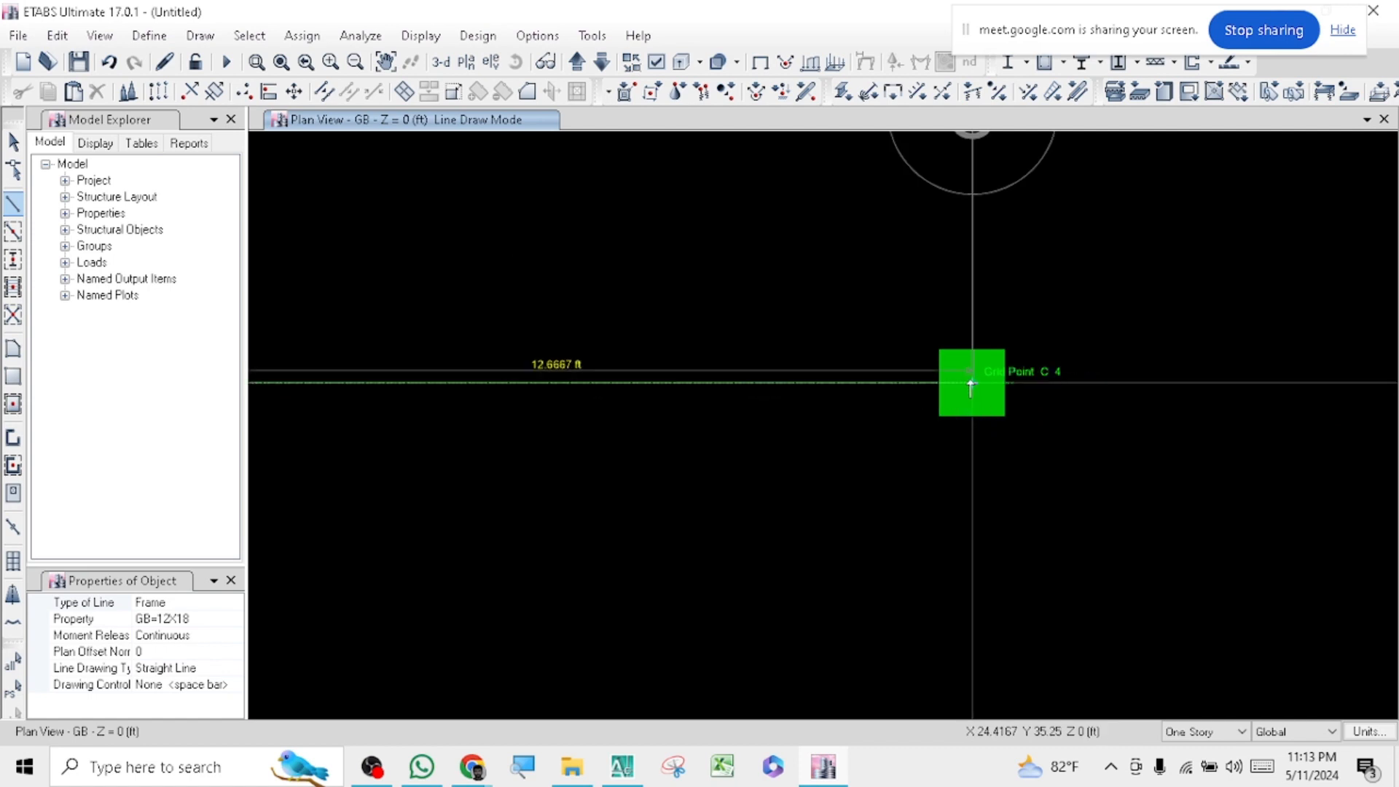
left_click(971, 385)
scroll(706, 456, "down", 3)
scroll(1126, 452, "up", 3)
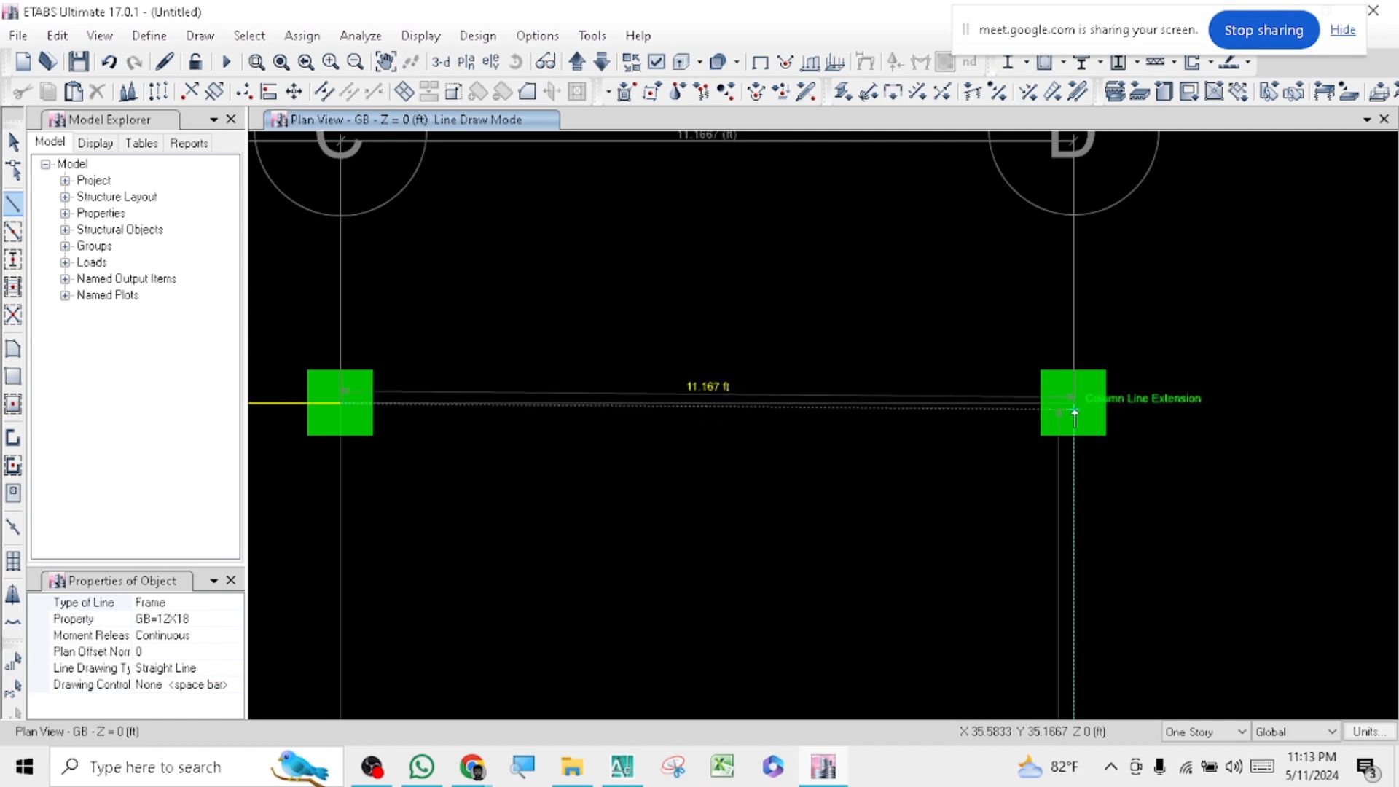
scroll(1075, 414, "up", 1)
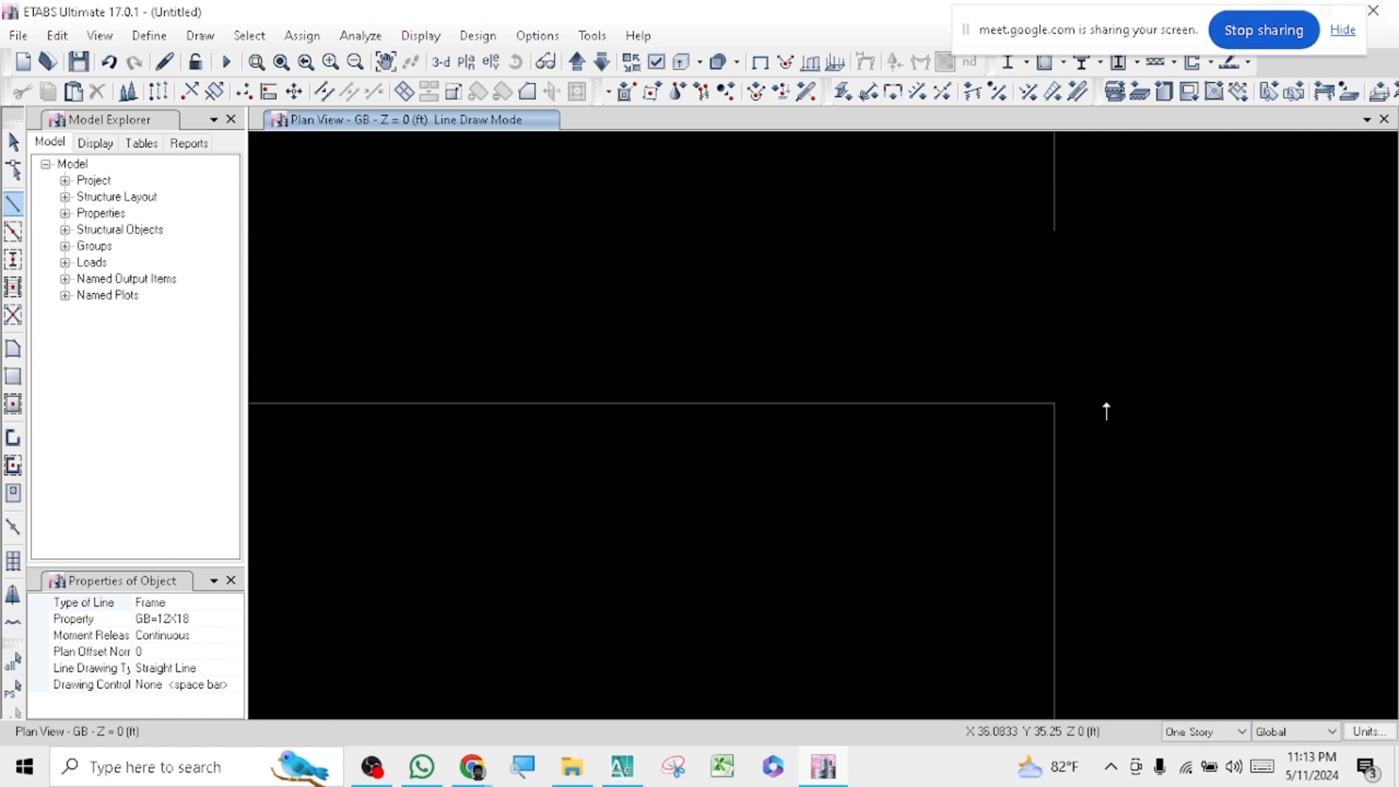
left_click(1055, 405)
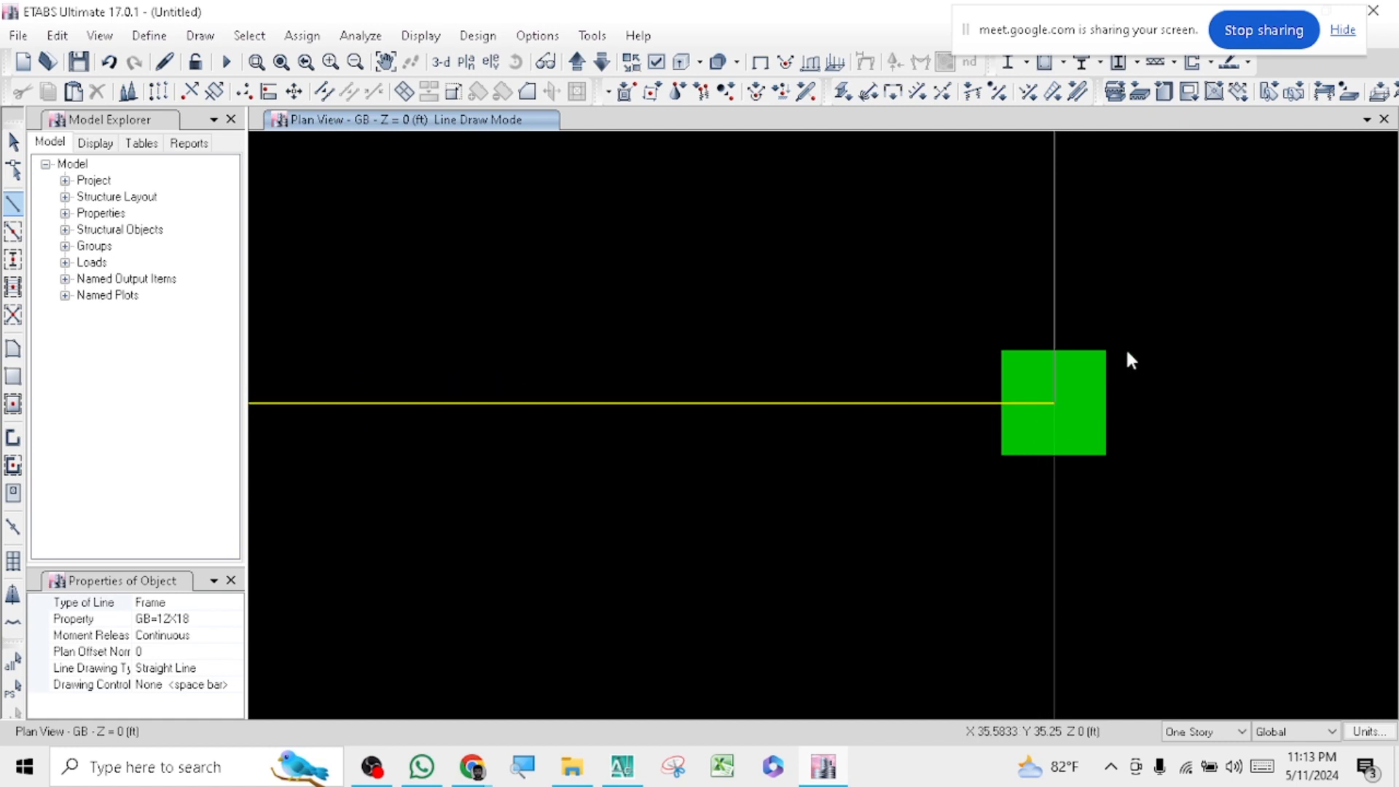
scroll(1125, 347, "down", 3)
scroll(1154, 340, "down", 2)
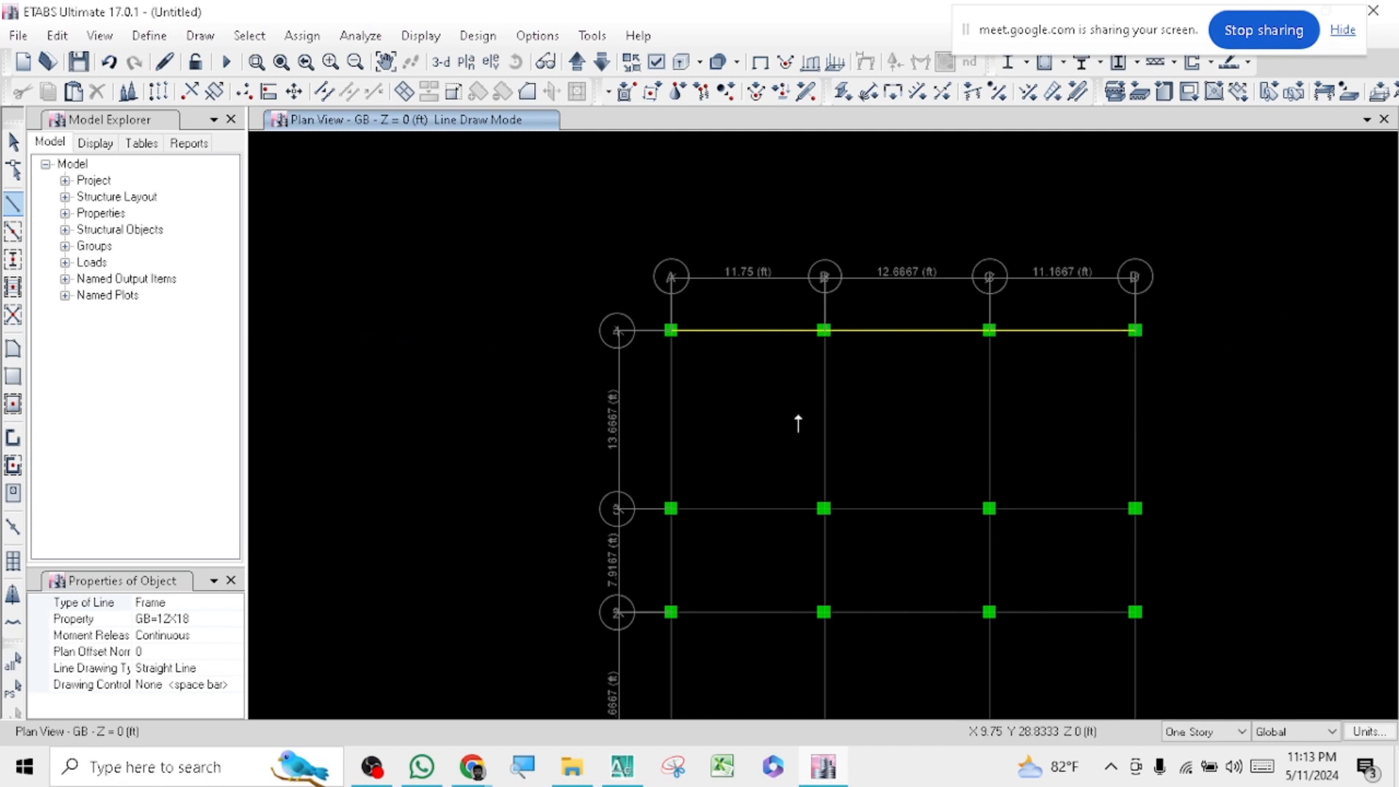
scroll(676, 510, "up", 3)
scroll(701, 453, "down", 2)
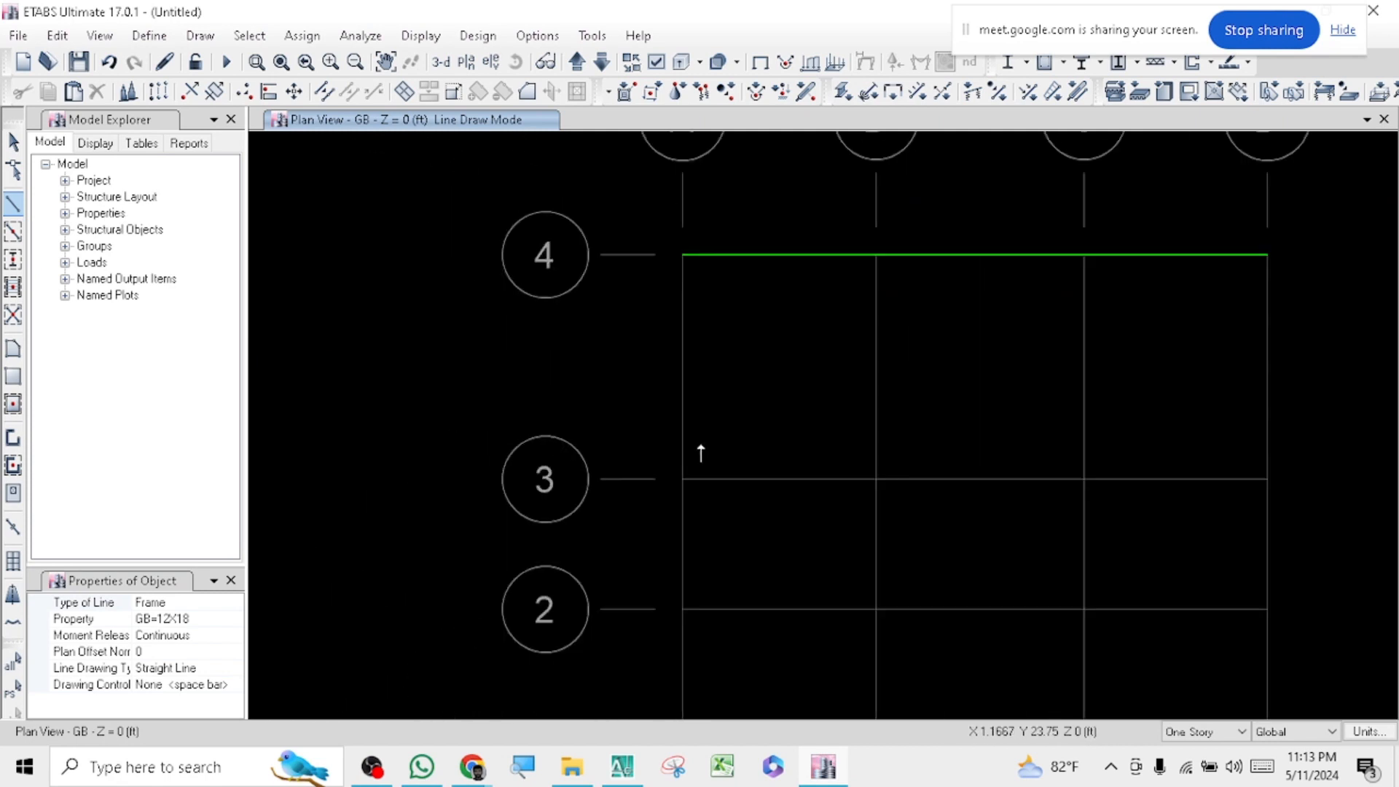
middle_click_drag(810, 510, 768, 478)
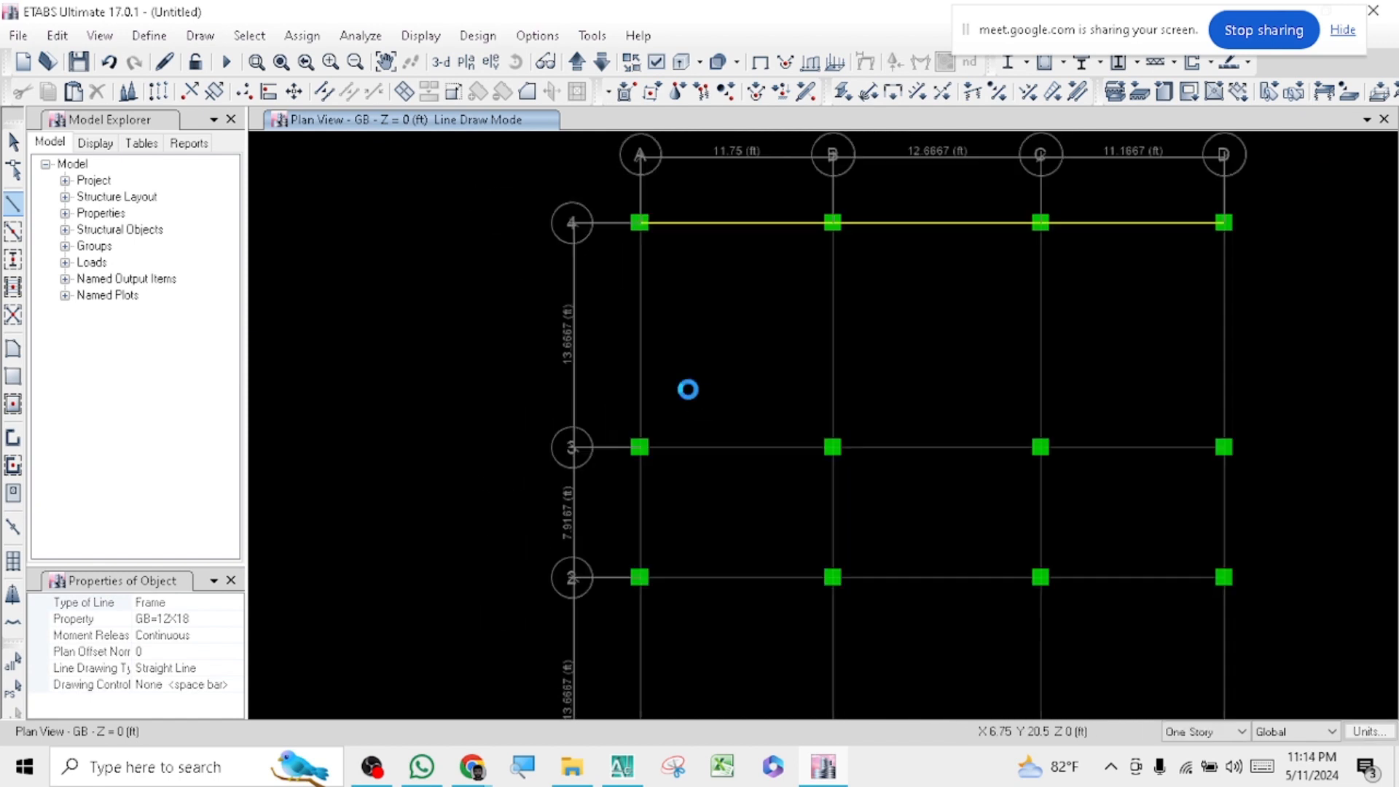
- Leave line drawing and save the model to the Desktop as PPP
scroll(778, 537, "down", 2)
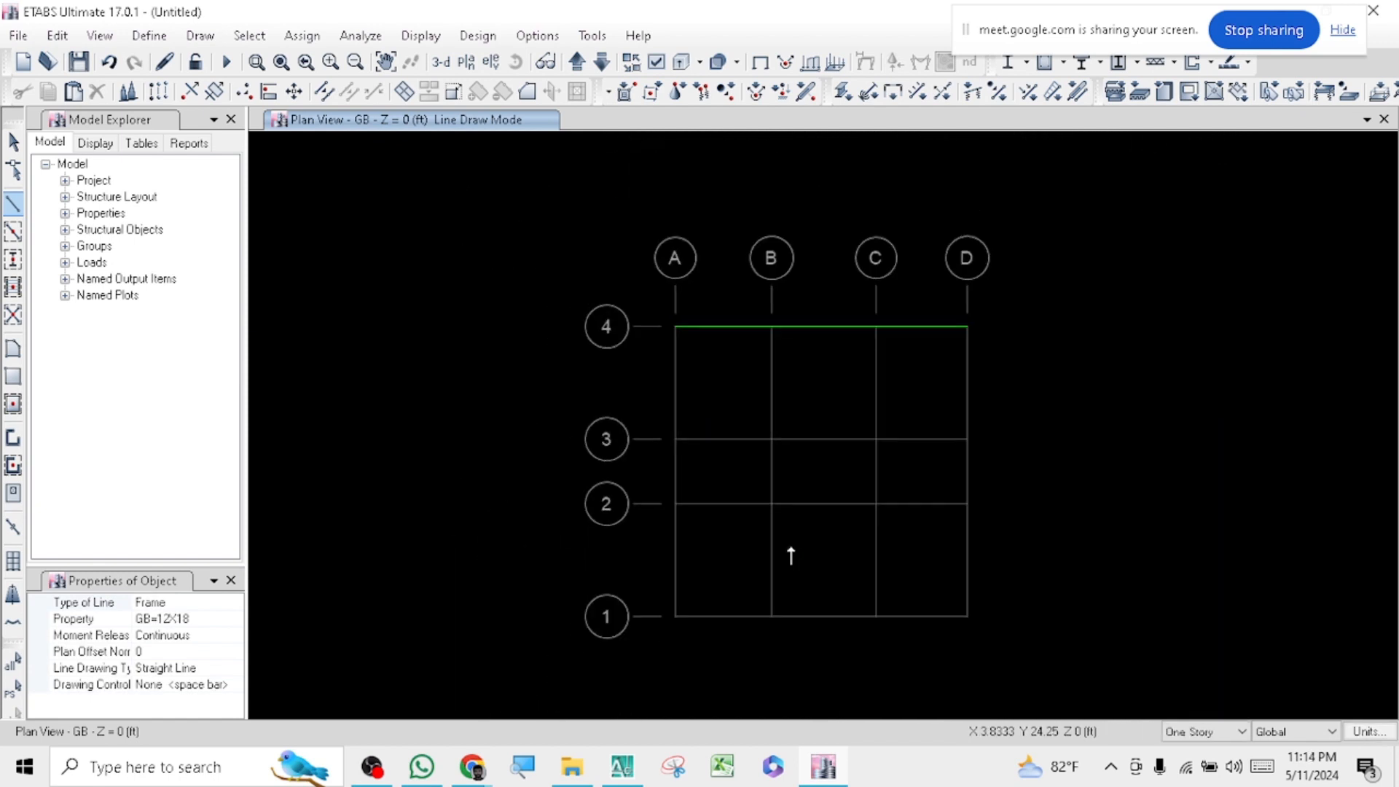
scroll(769, 513, "up", 1)
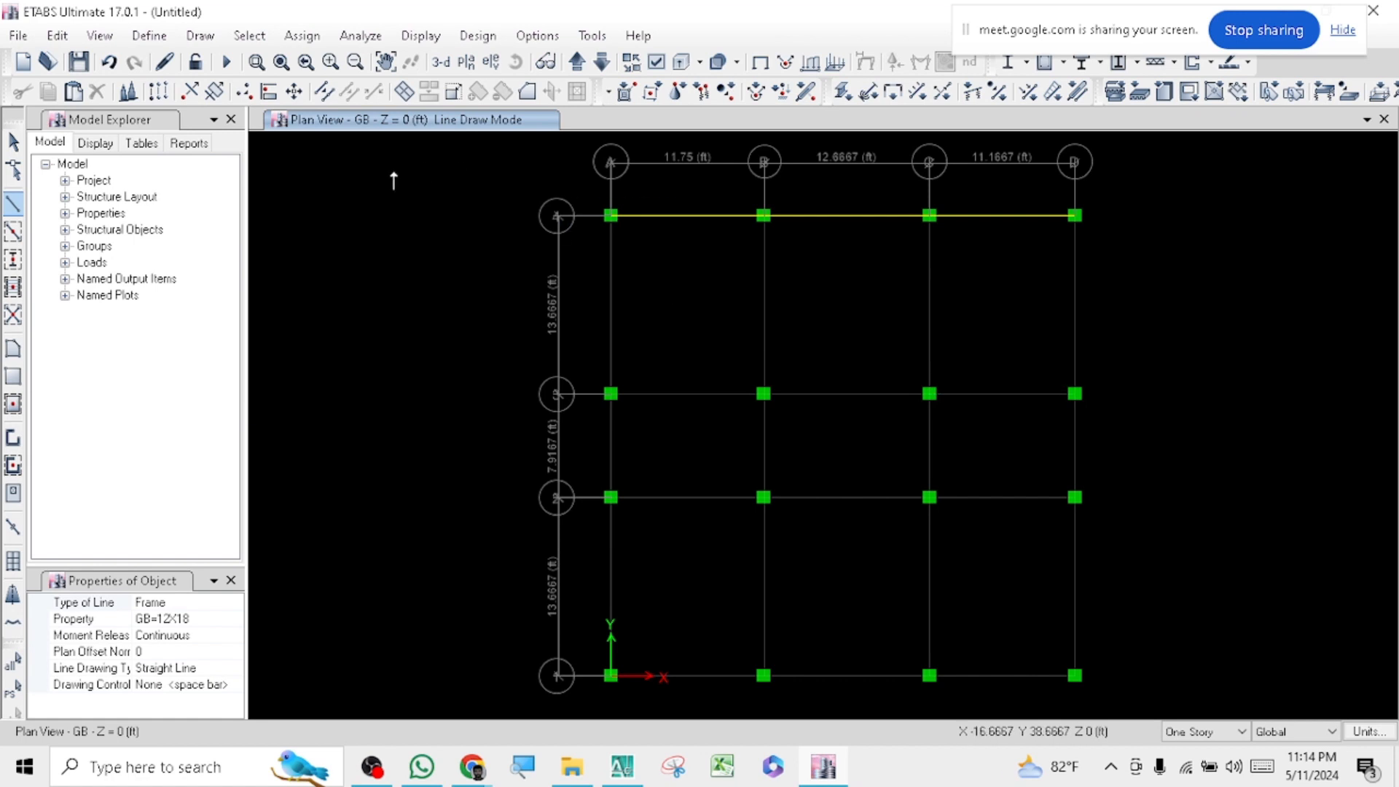
left_click(14, 145)
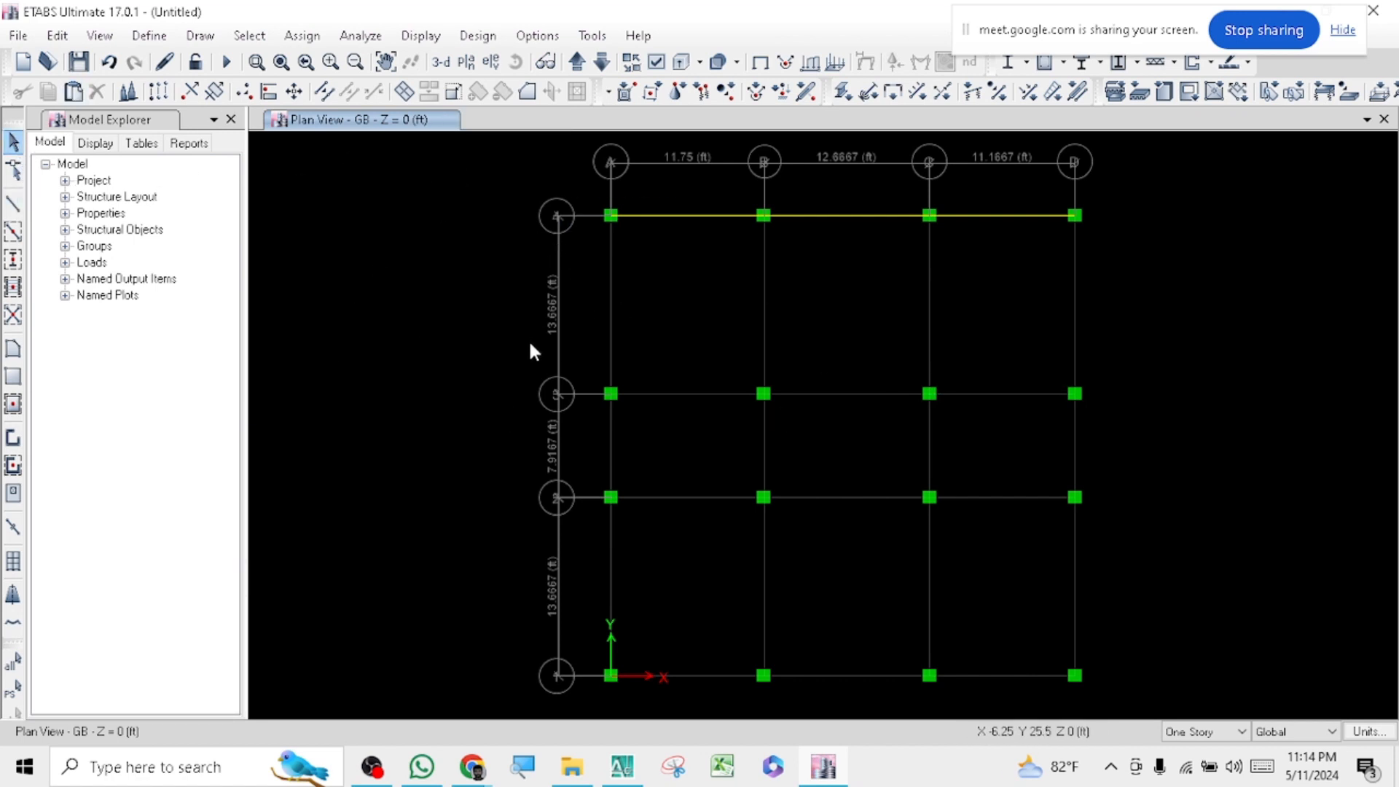
left_click(79, 72)
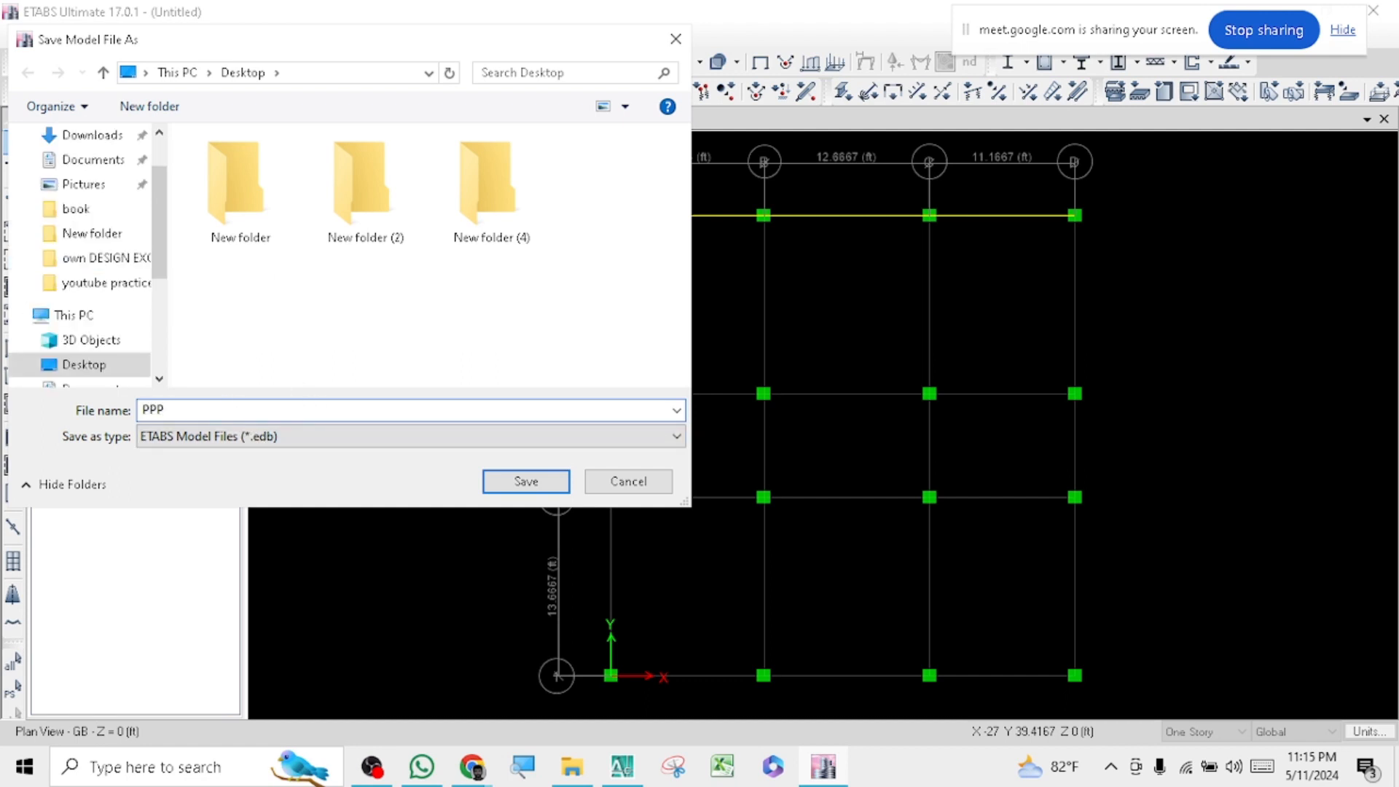
key("Return")
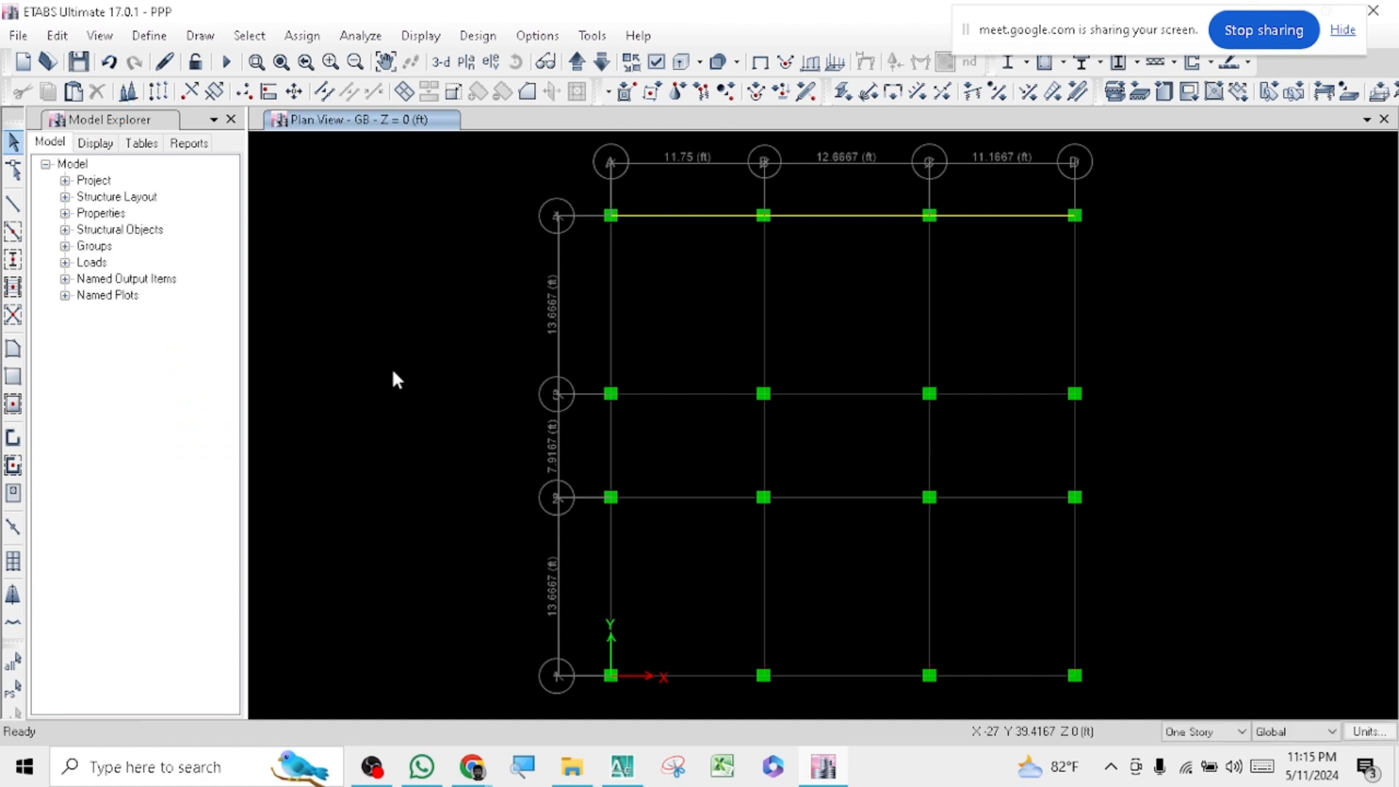
left_click(79, 63)
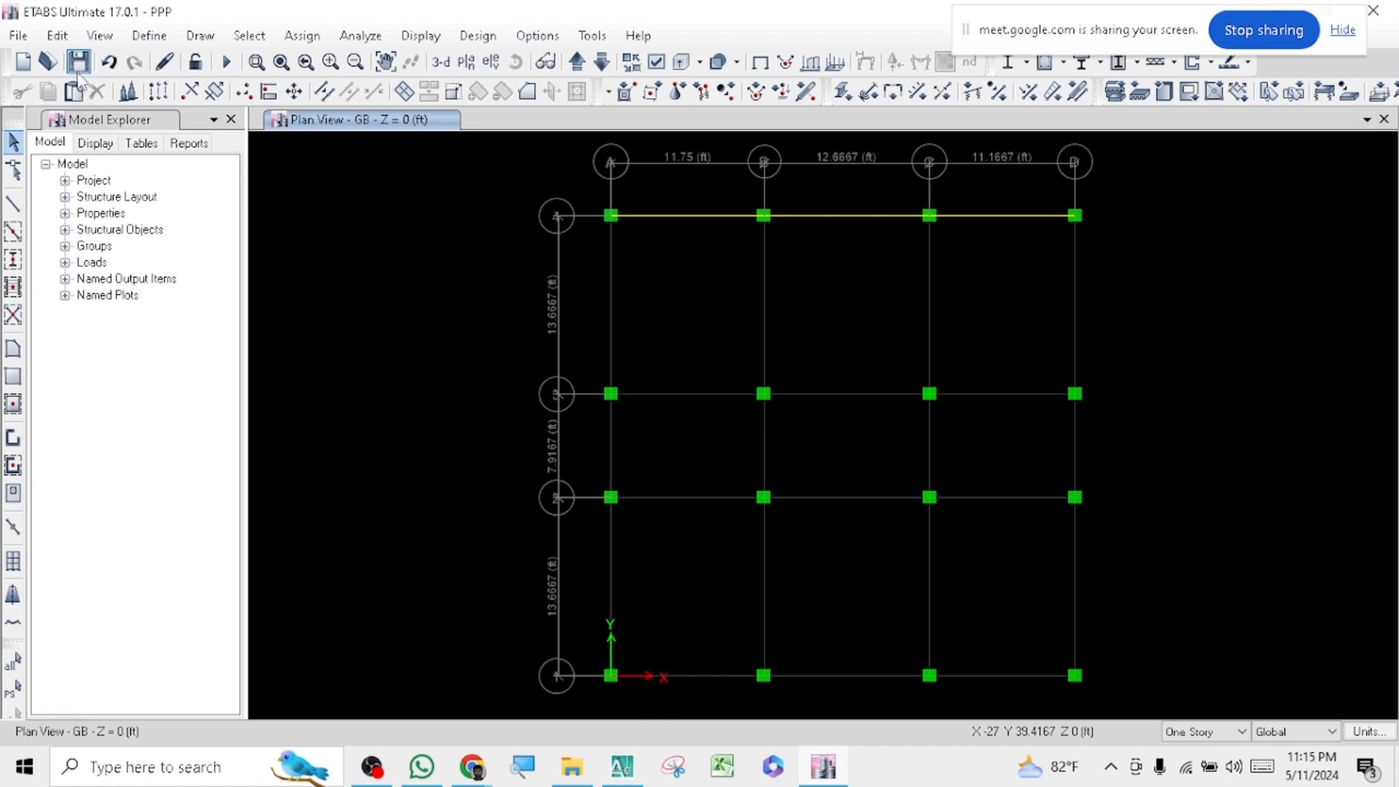
- Draw a straight GB=12X18 frame beam along grid line 3 from A-3 to B-3
left_click(14, 204)
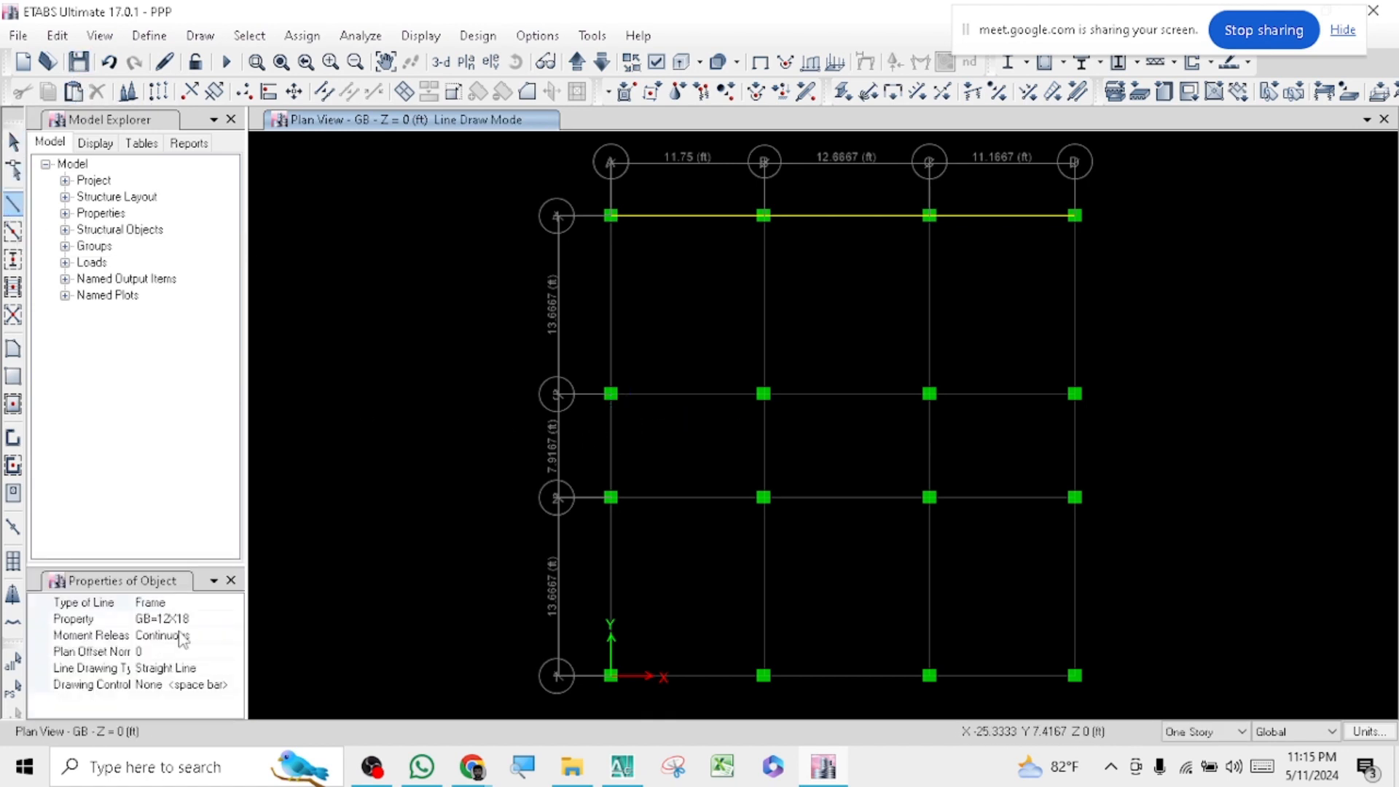
scroll(648, 419, "up", 2)
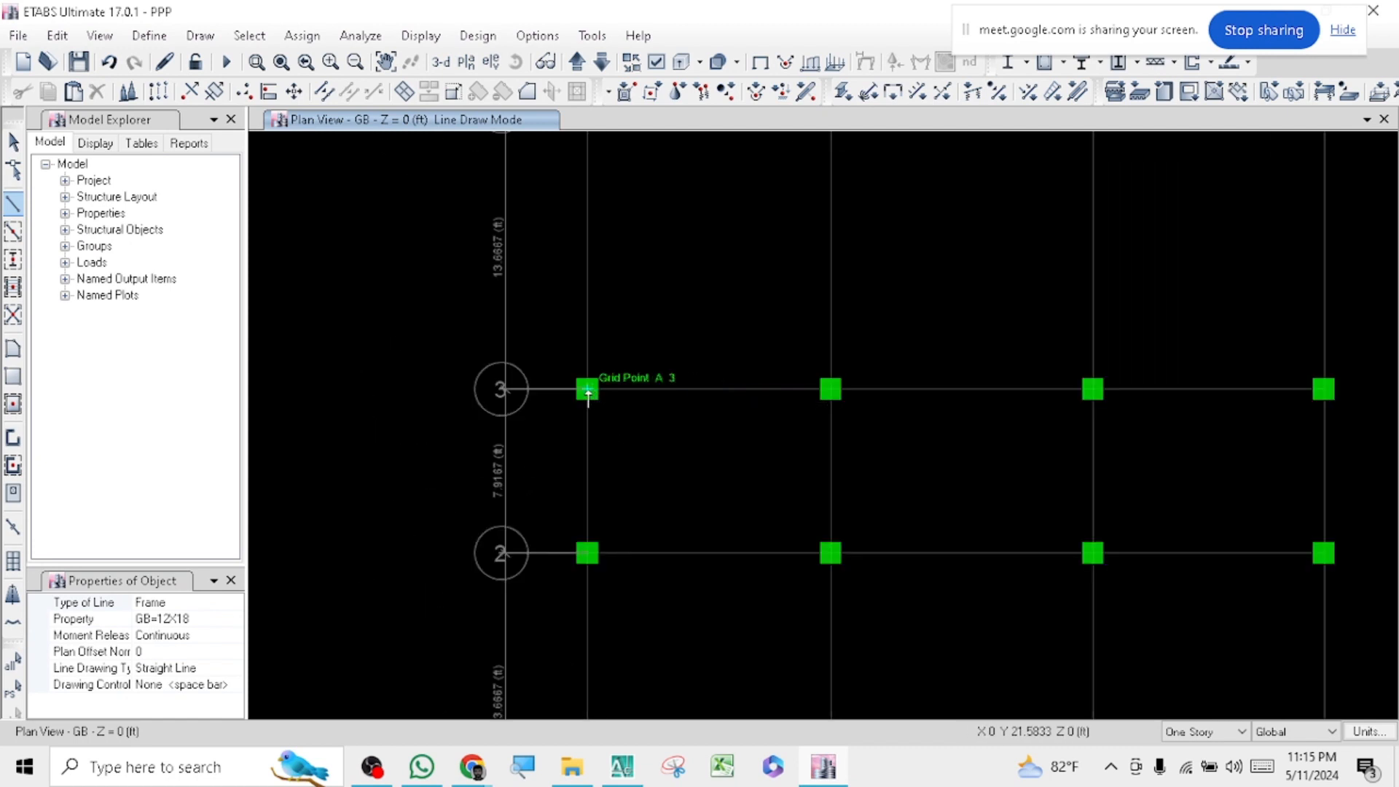
left_click(587, 390)
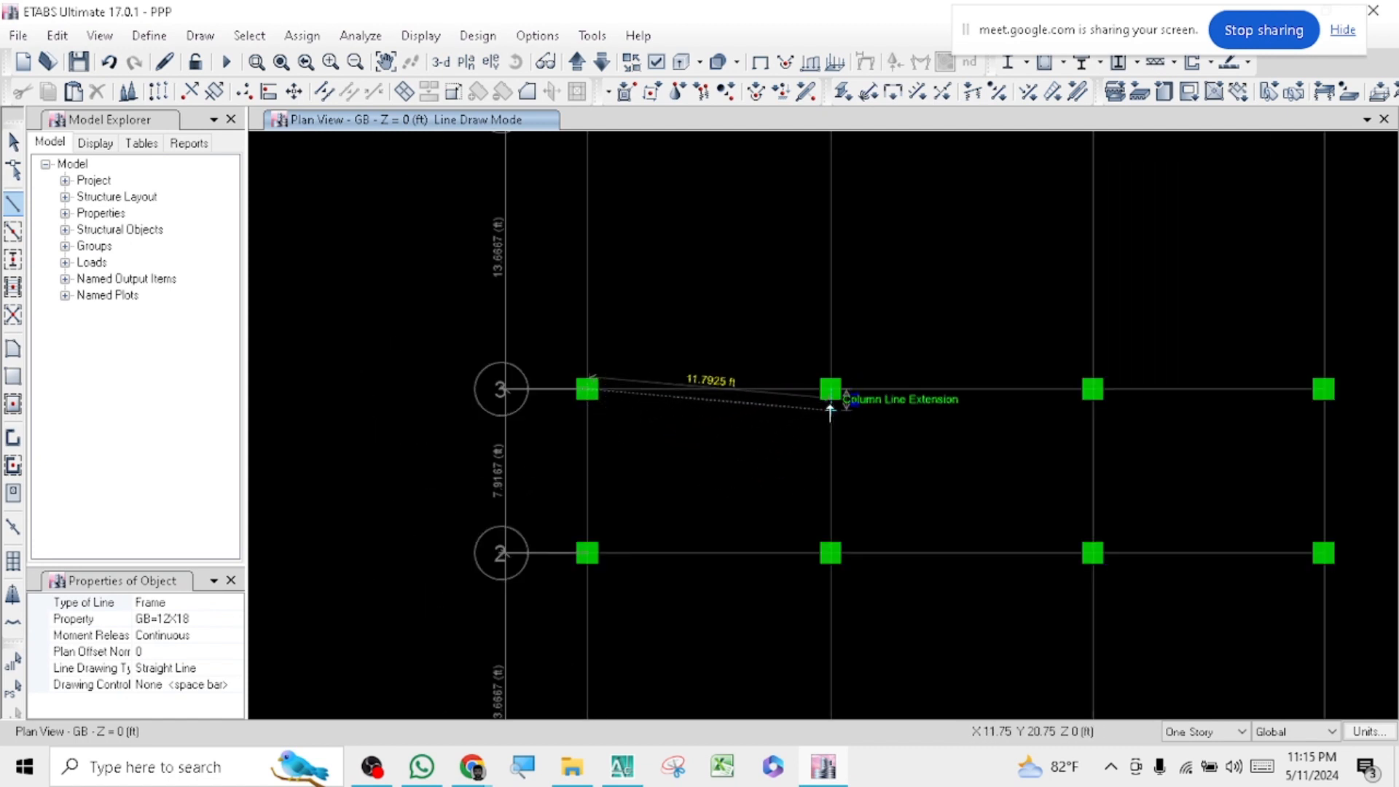
scroll(834, 397, "up", 4)
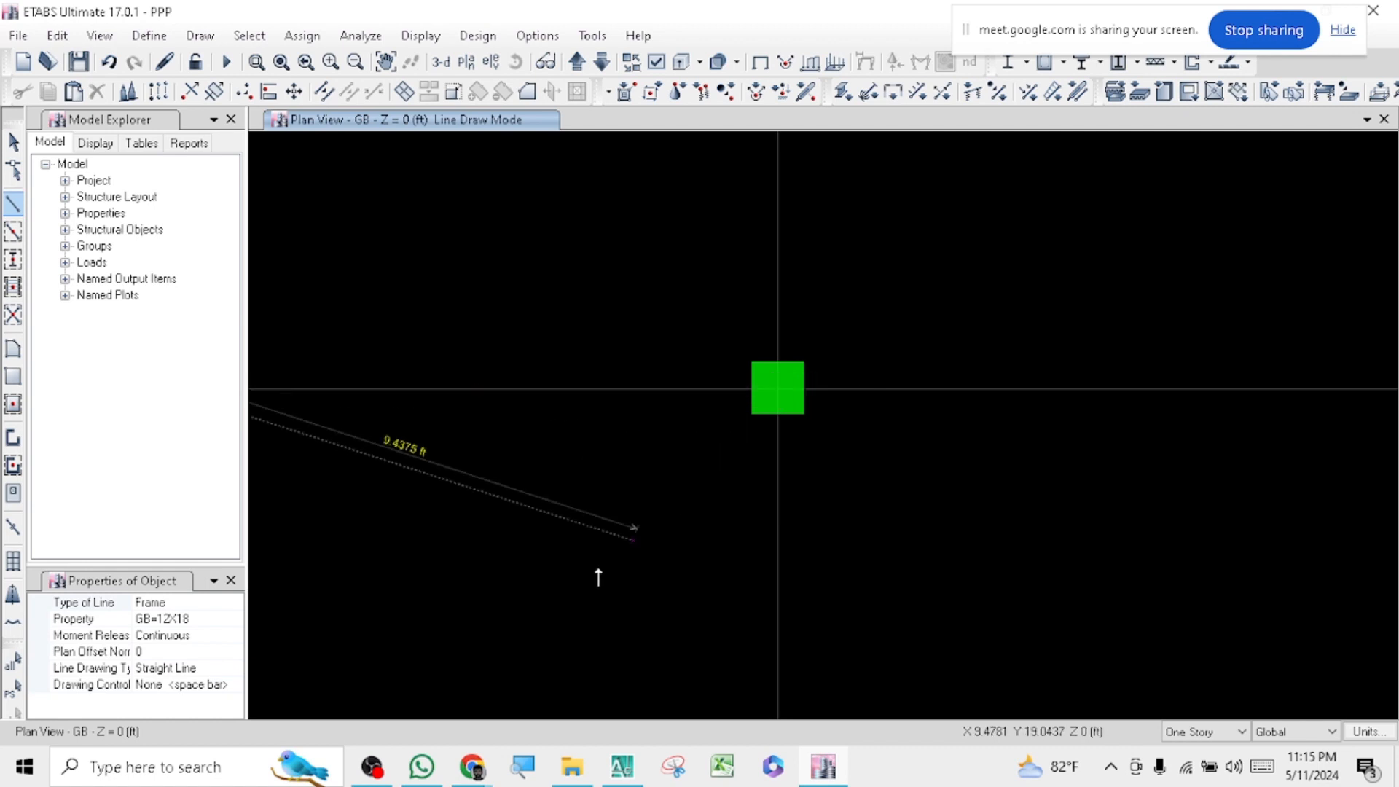
left_click(777, 394)
- Continue the GB=12X18 beams along grid line 3 from B-3 to C-3 and on to D-3, and end the line there
scroll(531, 459, "down", 3)
scroll(872, 437, "up", 3)
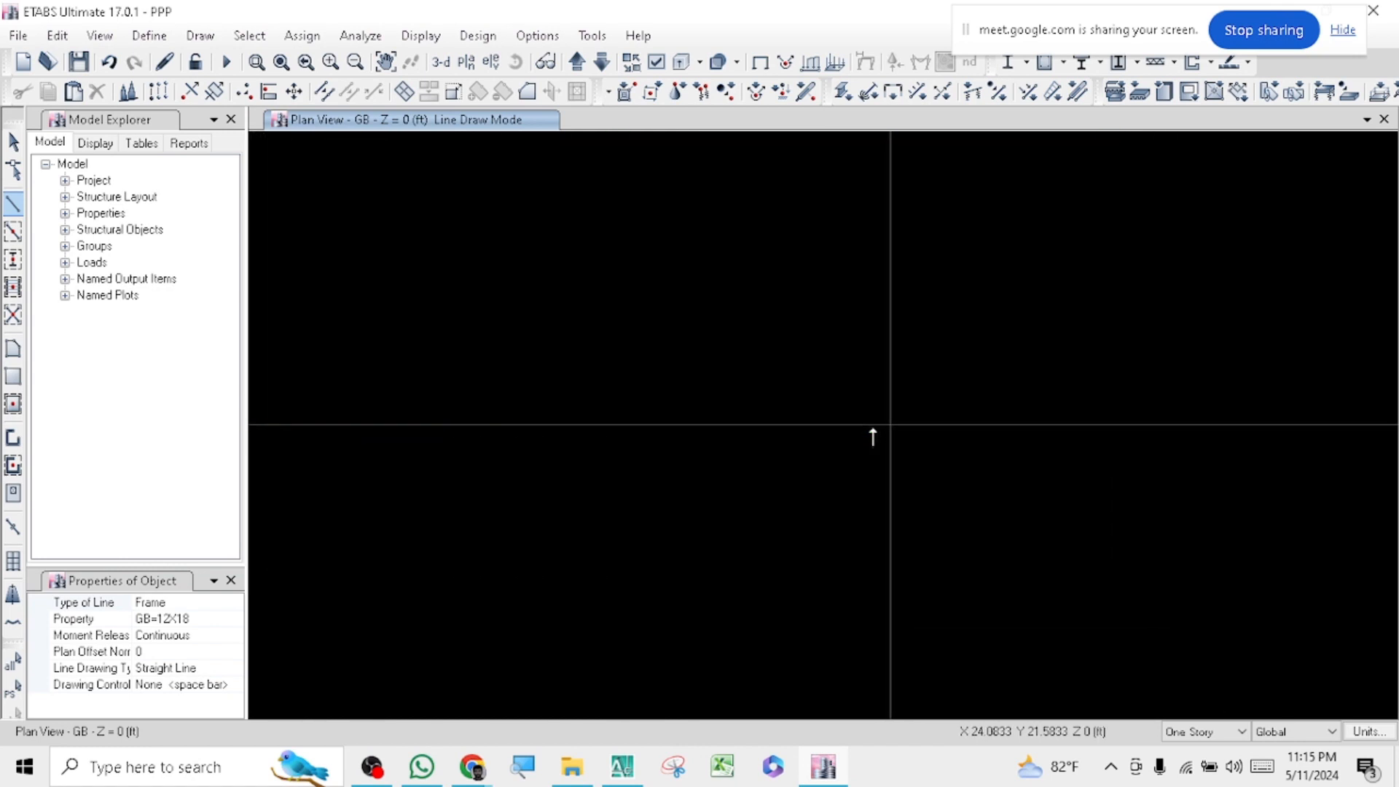
left_click(891, 429)
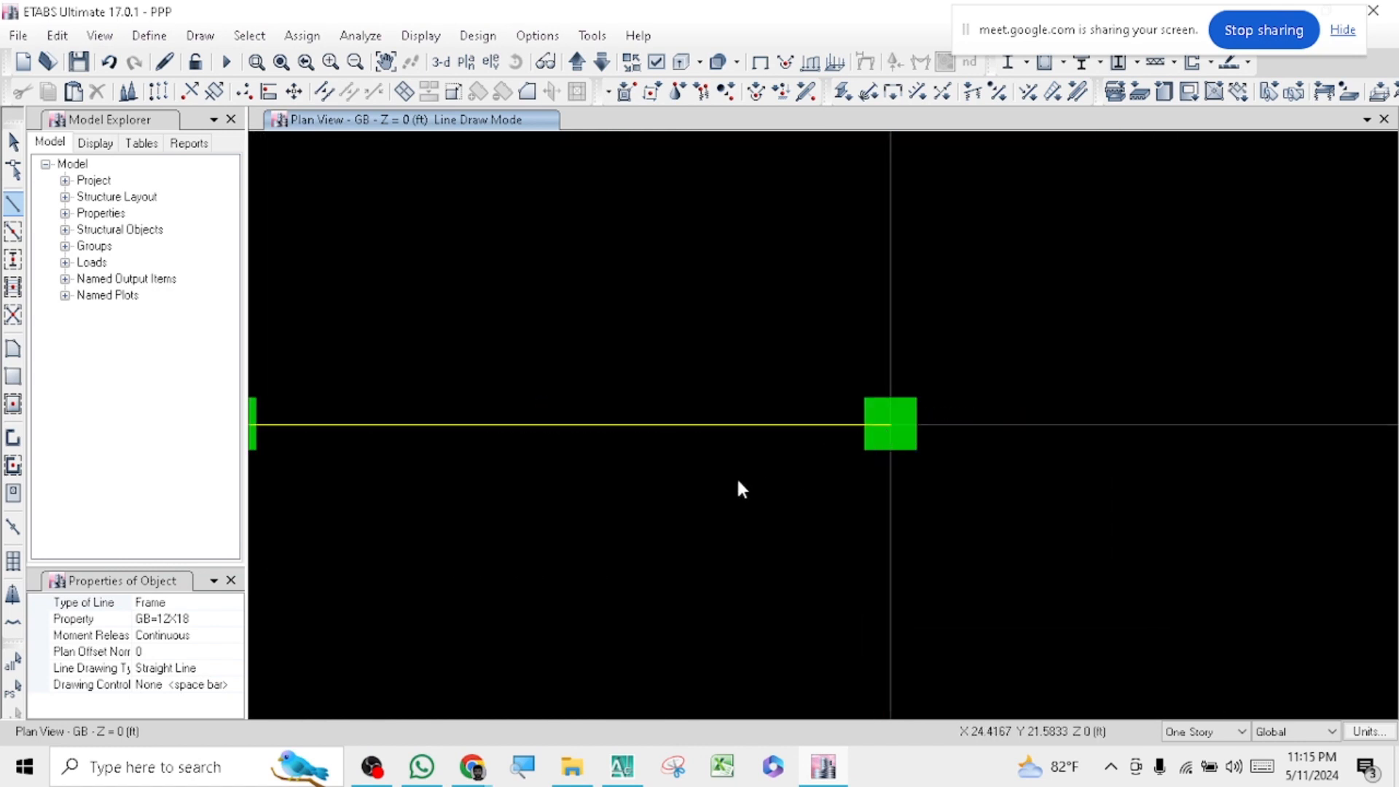
scroll(816, 534, "down", 3)
scroll(1028, 475, "up", 3)
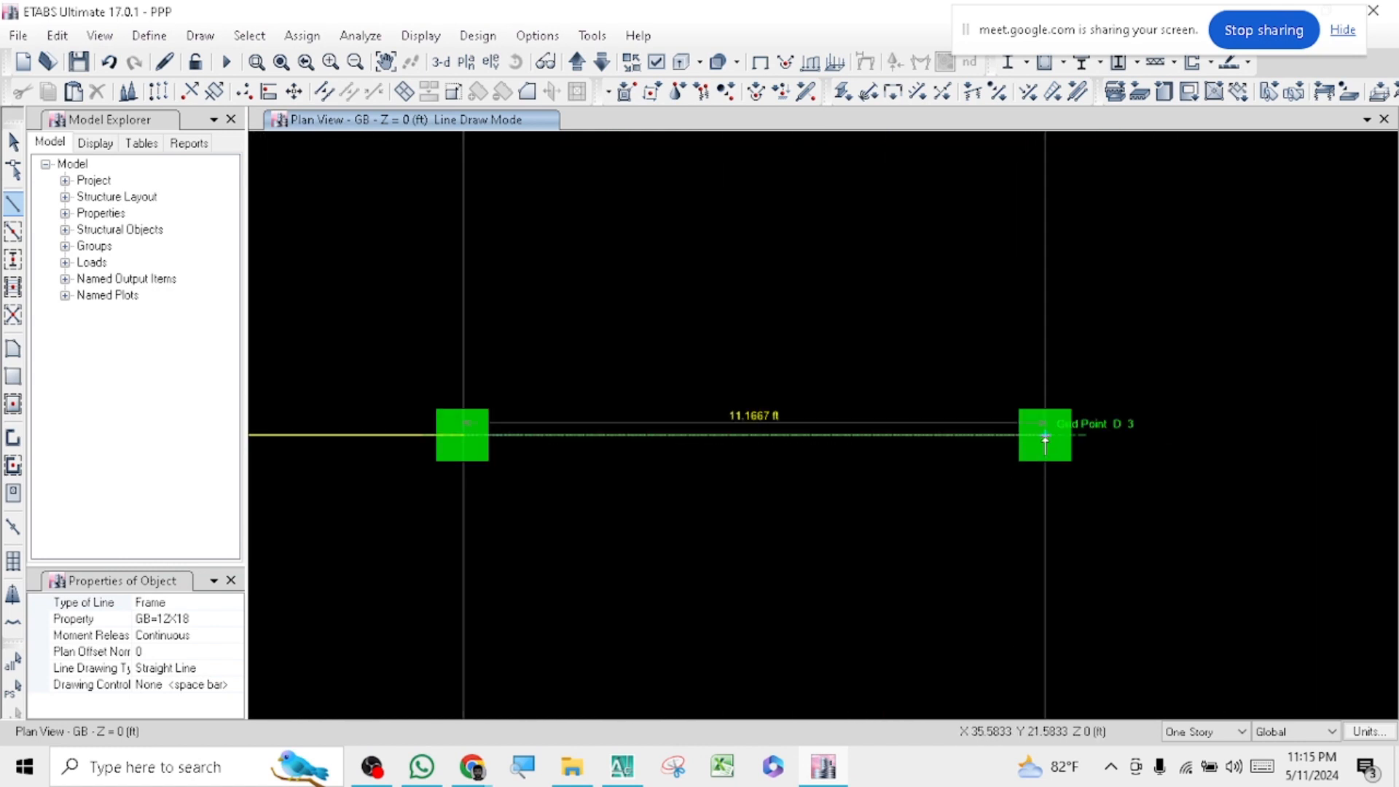
left_click(1045, 436)
key("Escape")
scroll(912, 337, "down", 3)
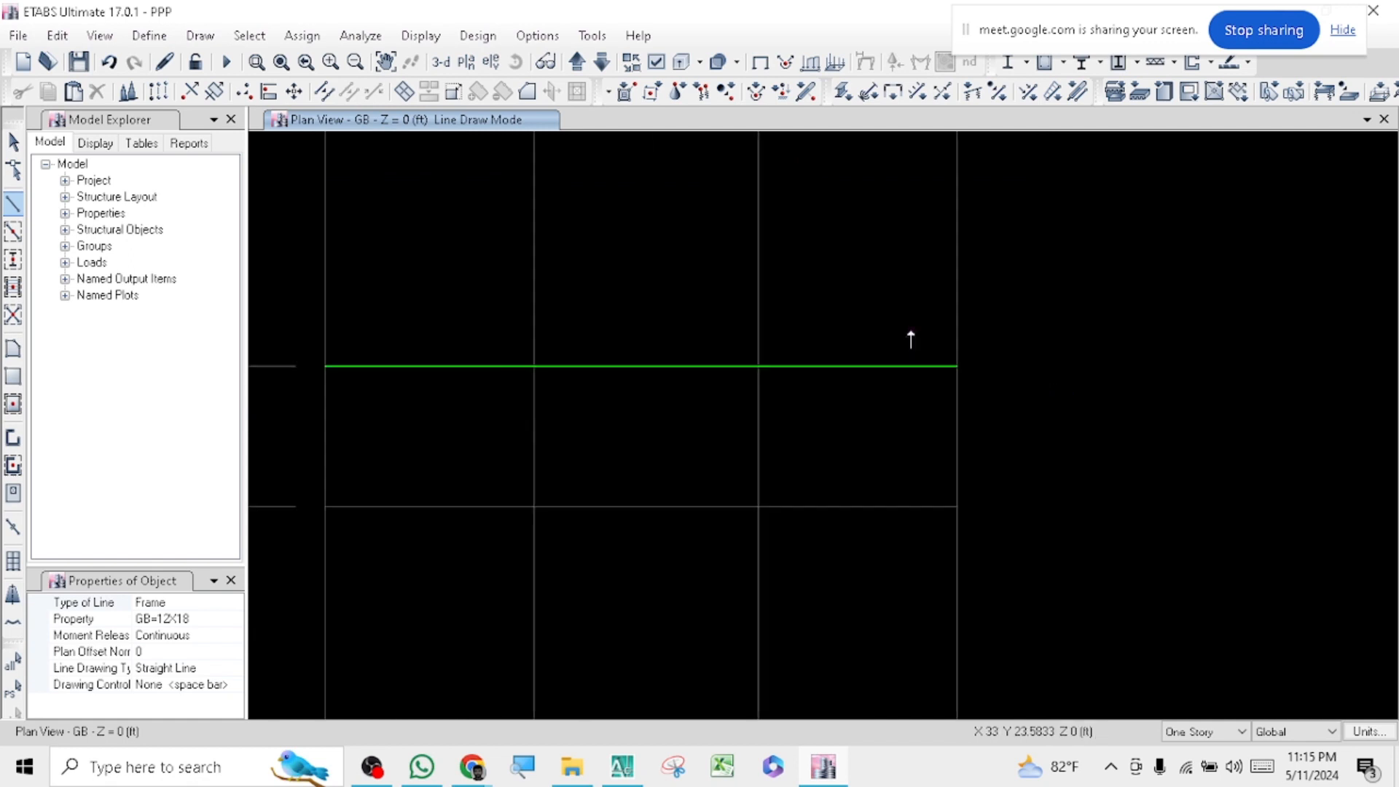
- Draw GB=12X18 beams along grid line 2 from A-2 through B-2 and C-2, ending at D-2
scroll(478, 513, "up", 3)
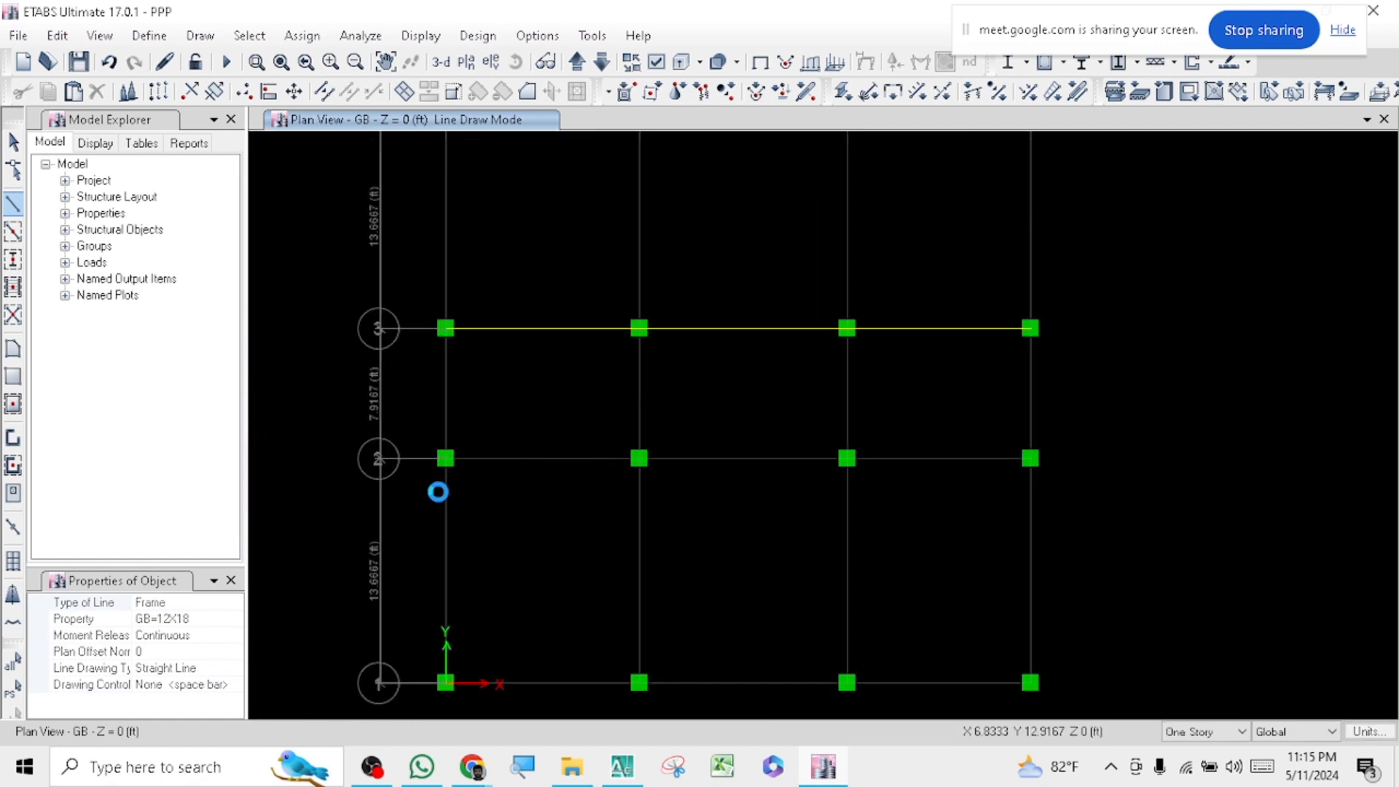
scroll(442, 484, "up", 1)
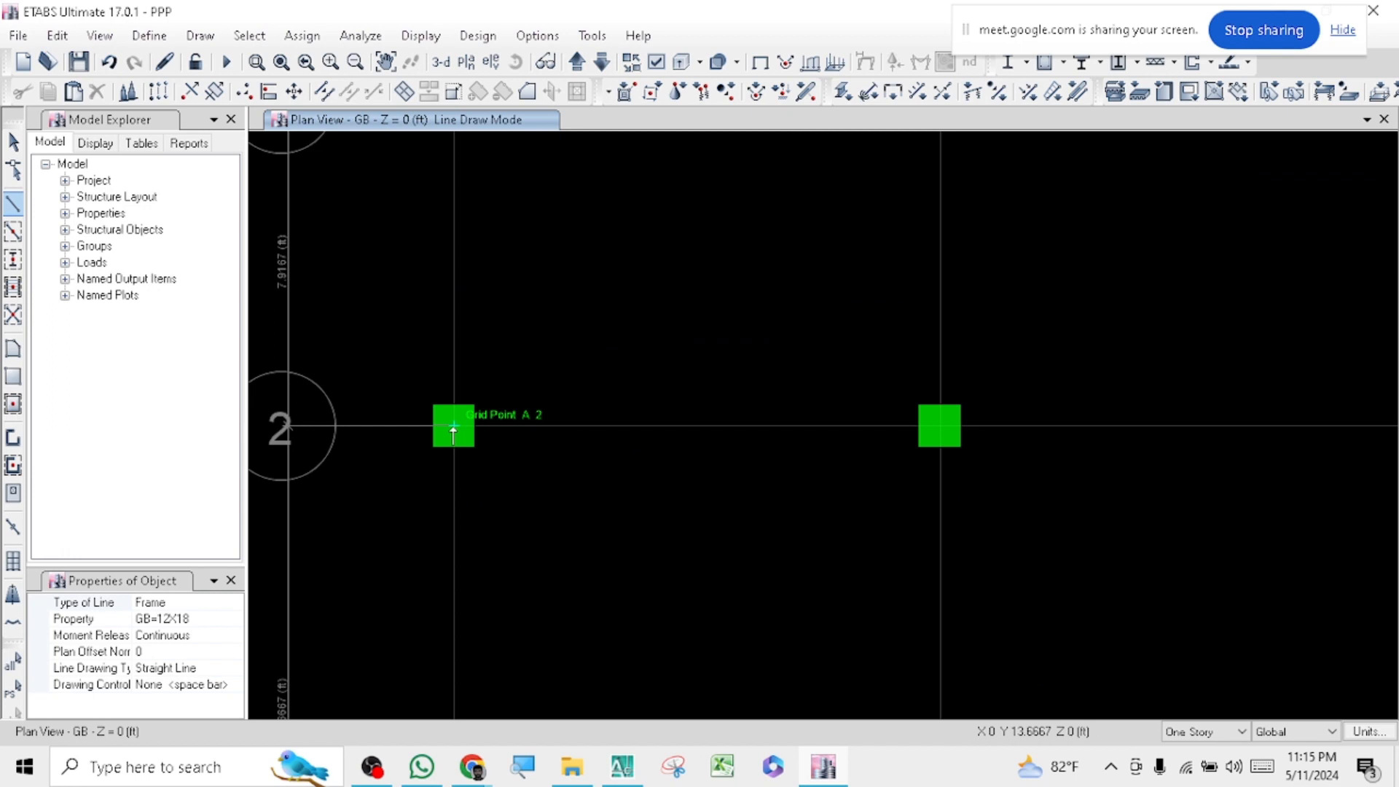
left_click(453, 429)
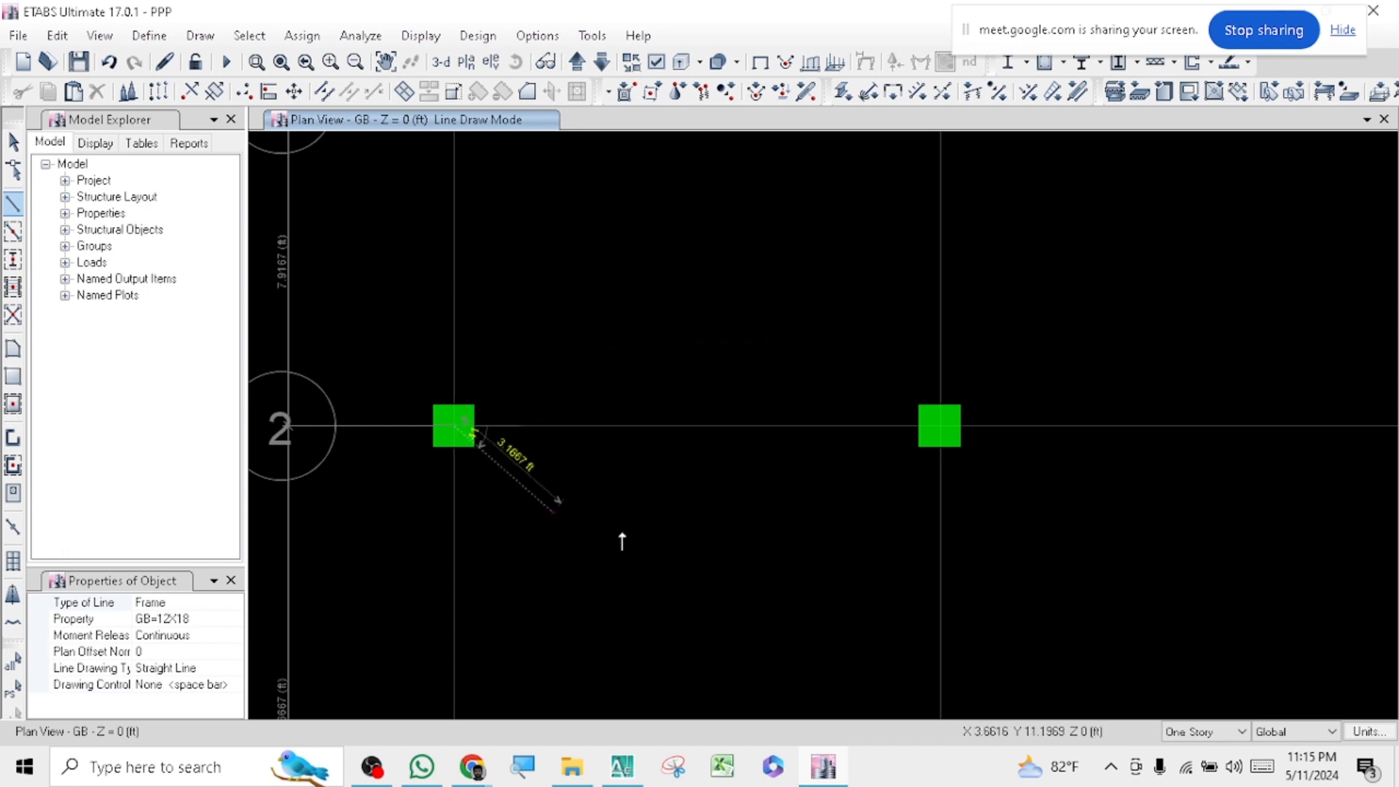
left_click(939, 430)
scroll(719, 531, "down", 3)
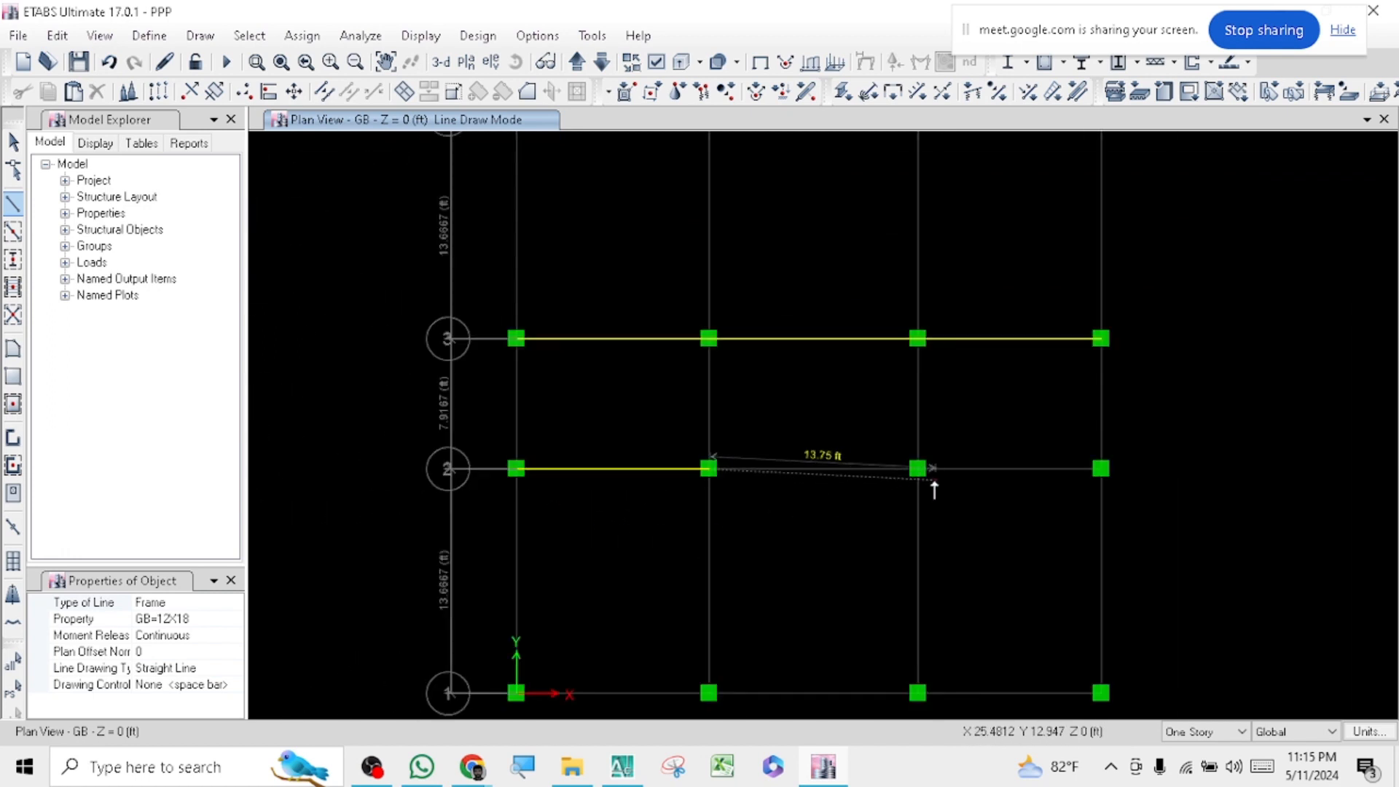
scroll(925, 481, "up", 3)
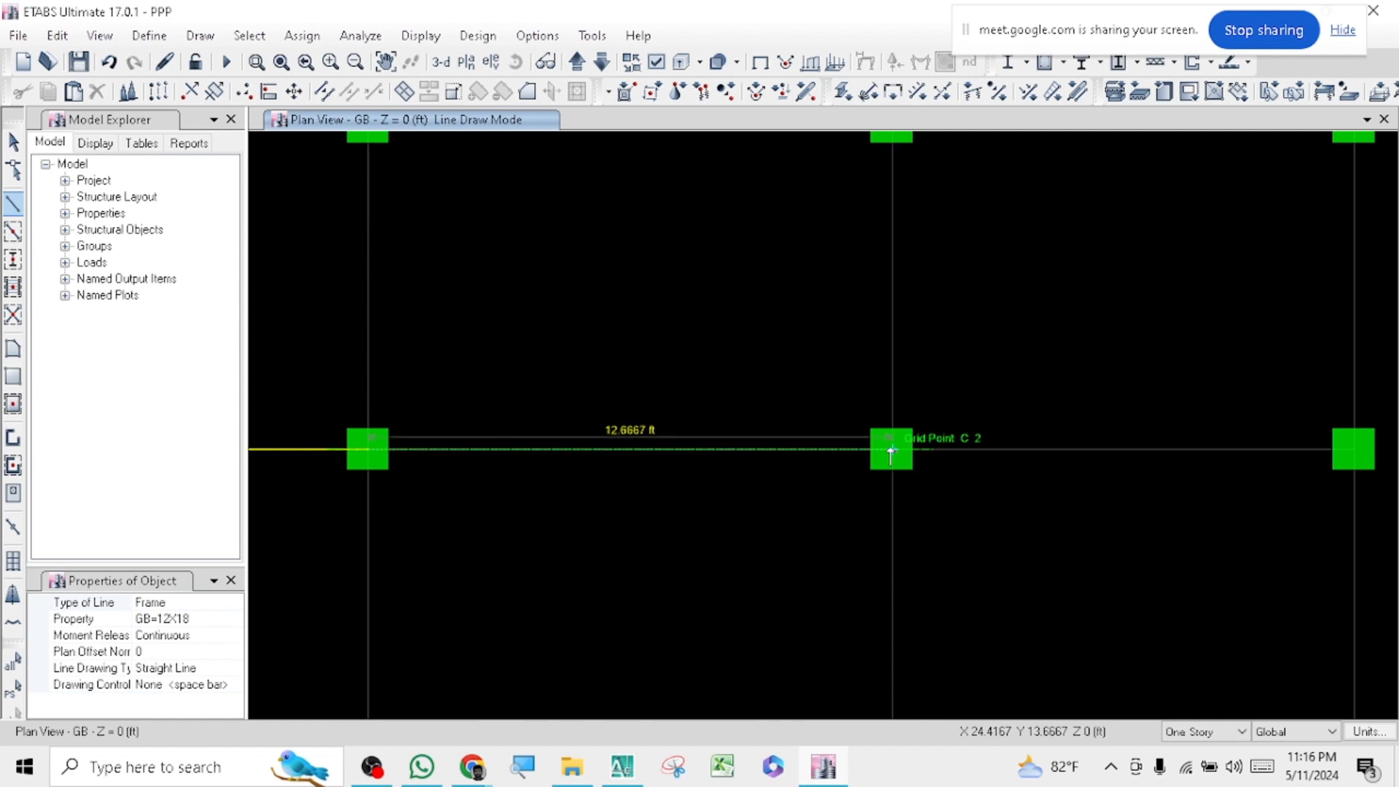
left_click(890, 450)
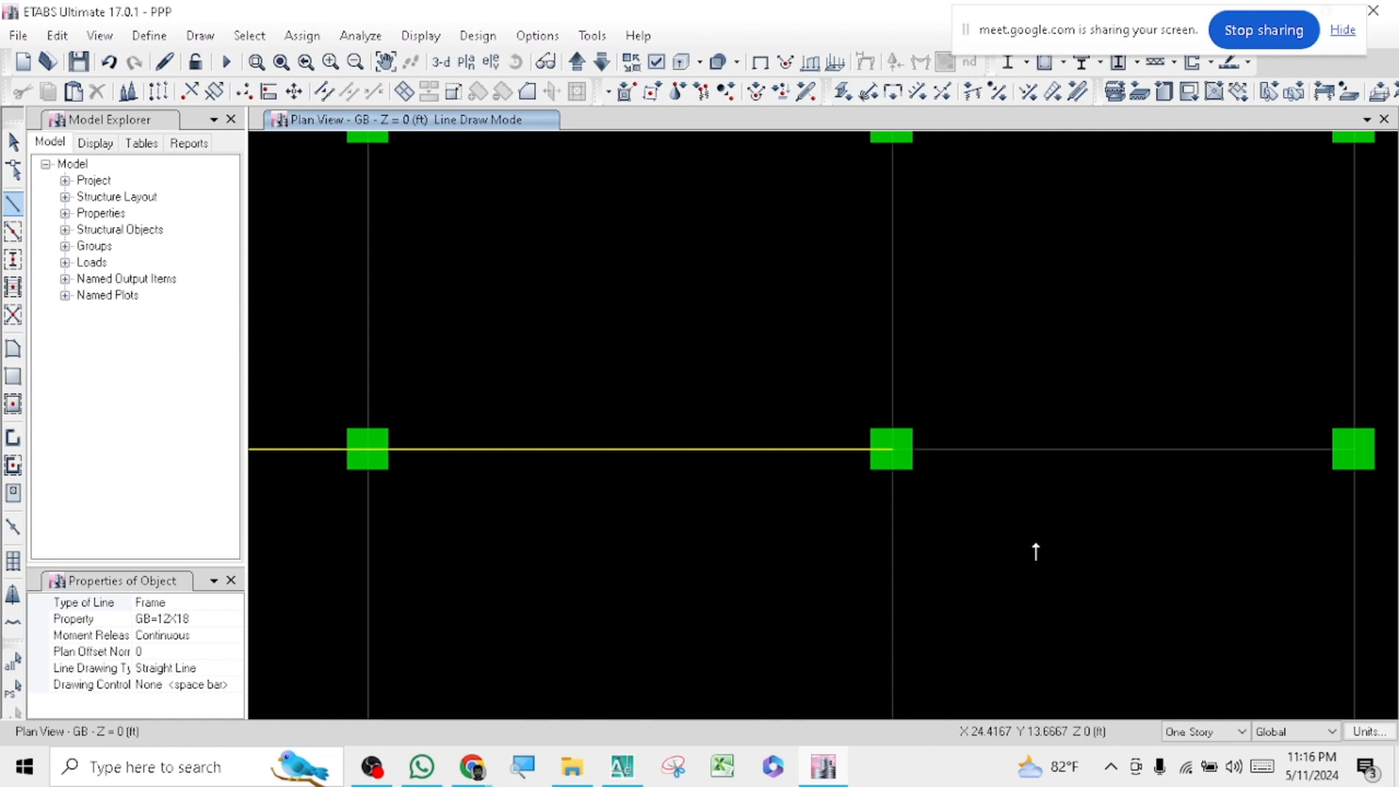
double_click(1354, 450)
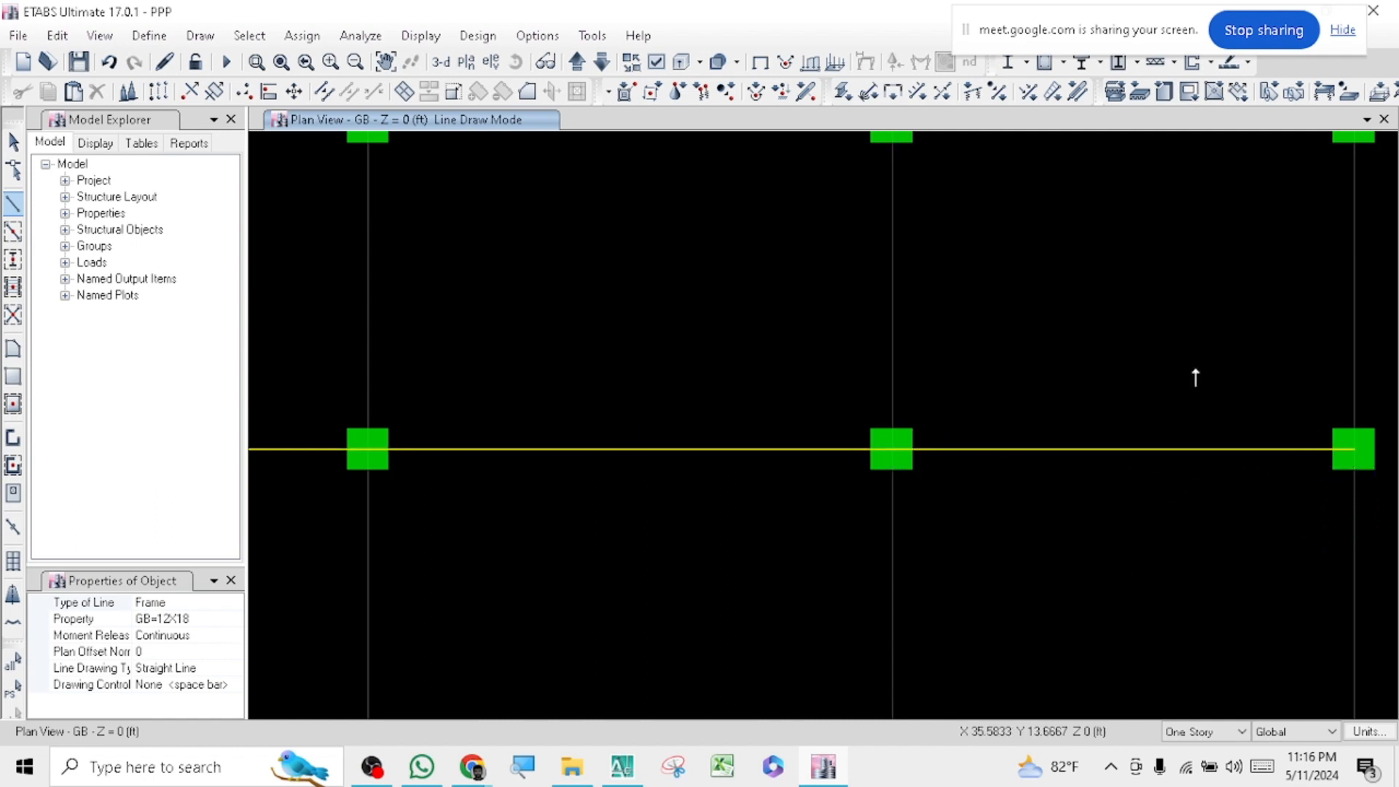
- Draw a straight GB=12X18 beam along grid line 1 from the origin column at A-1 to B-1
scroll(1137, 334, "down", 3)
scroll(685, 630, "up", 3)
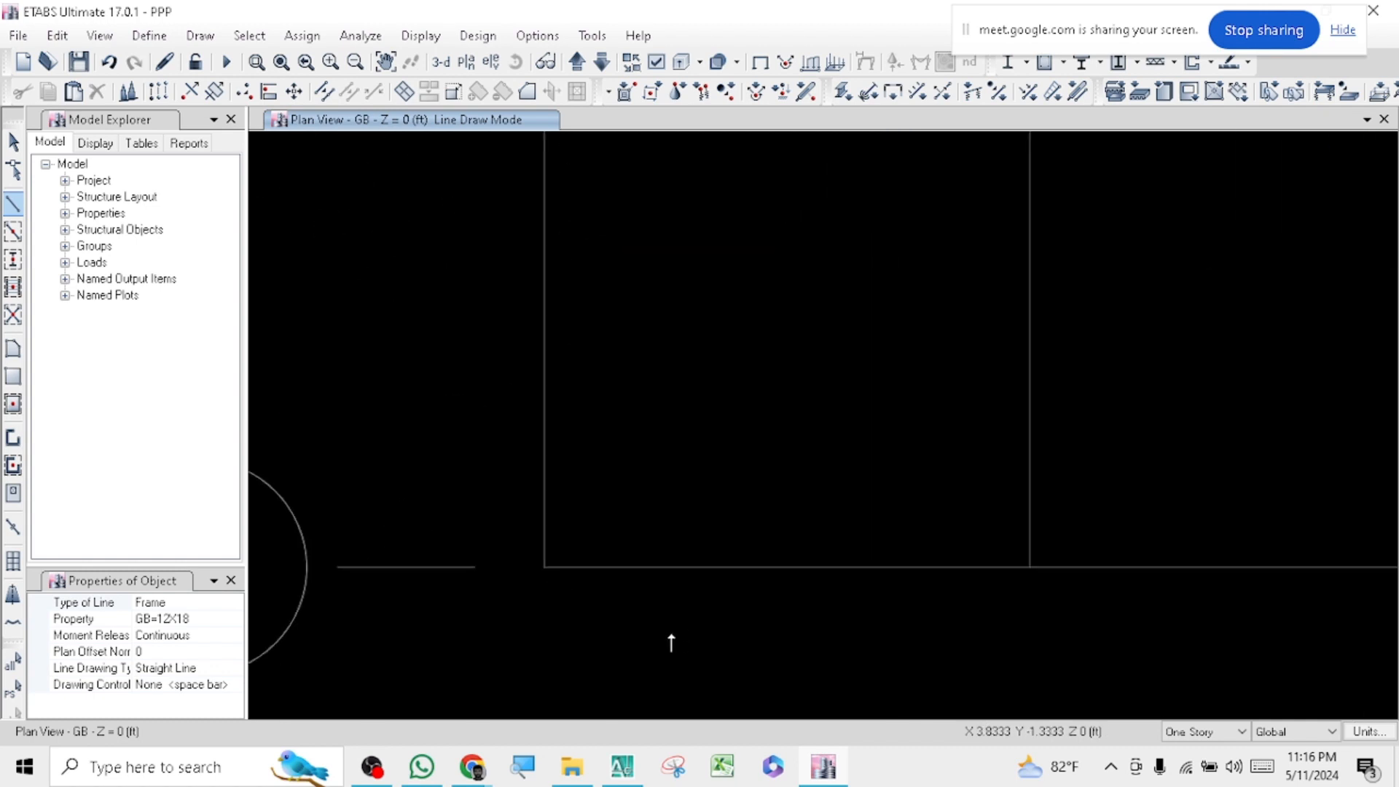
scroll(543, 571, "down", 1)
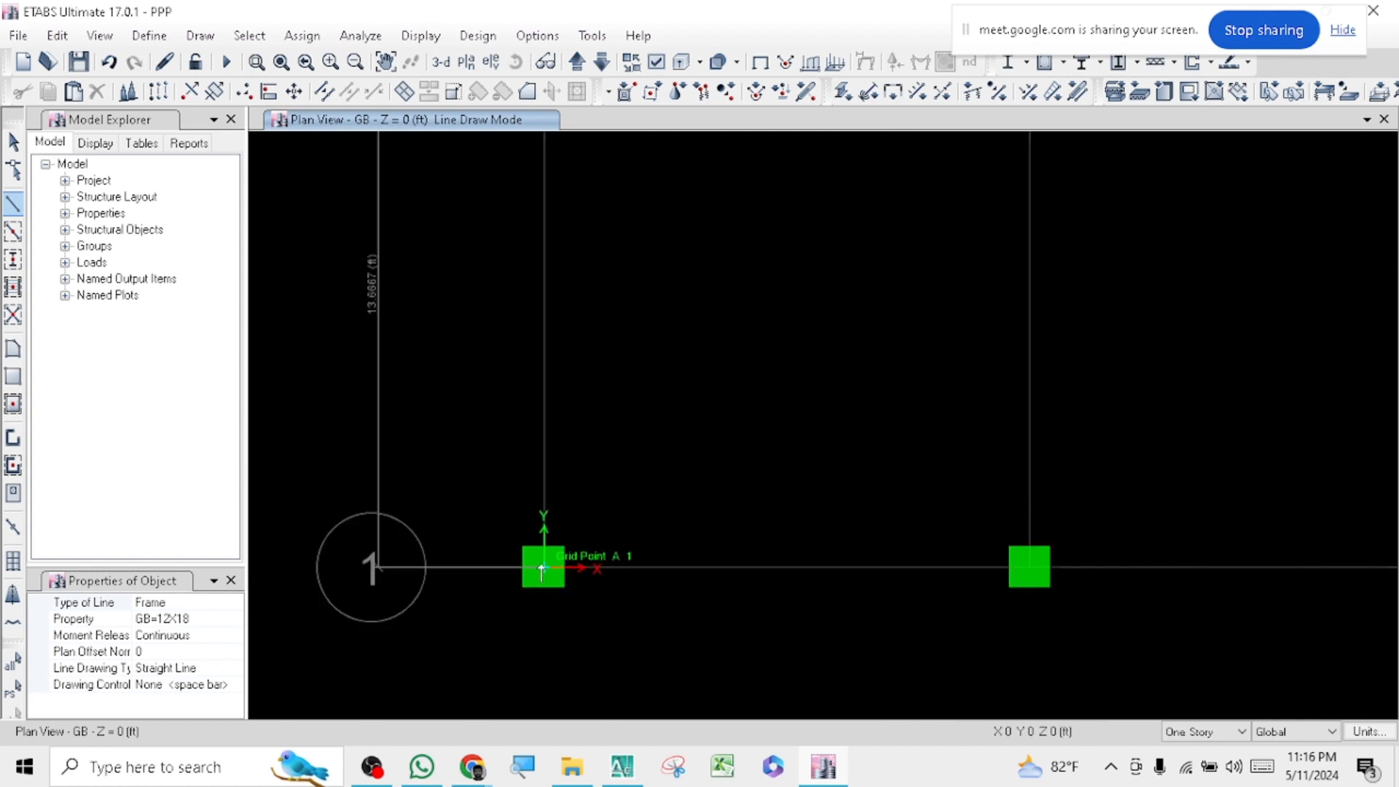
left_click(543, 570)
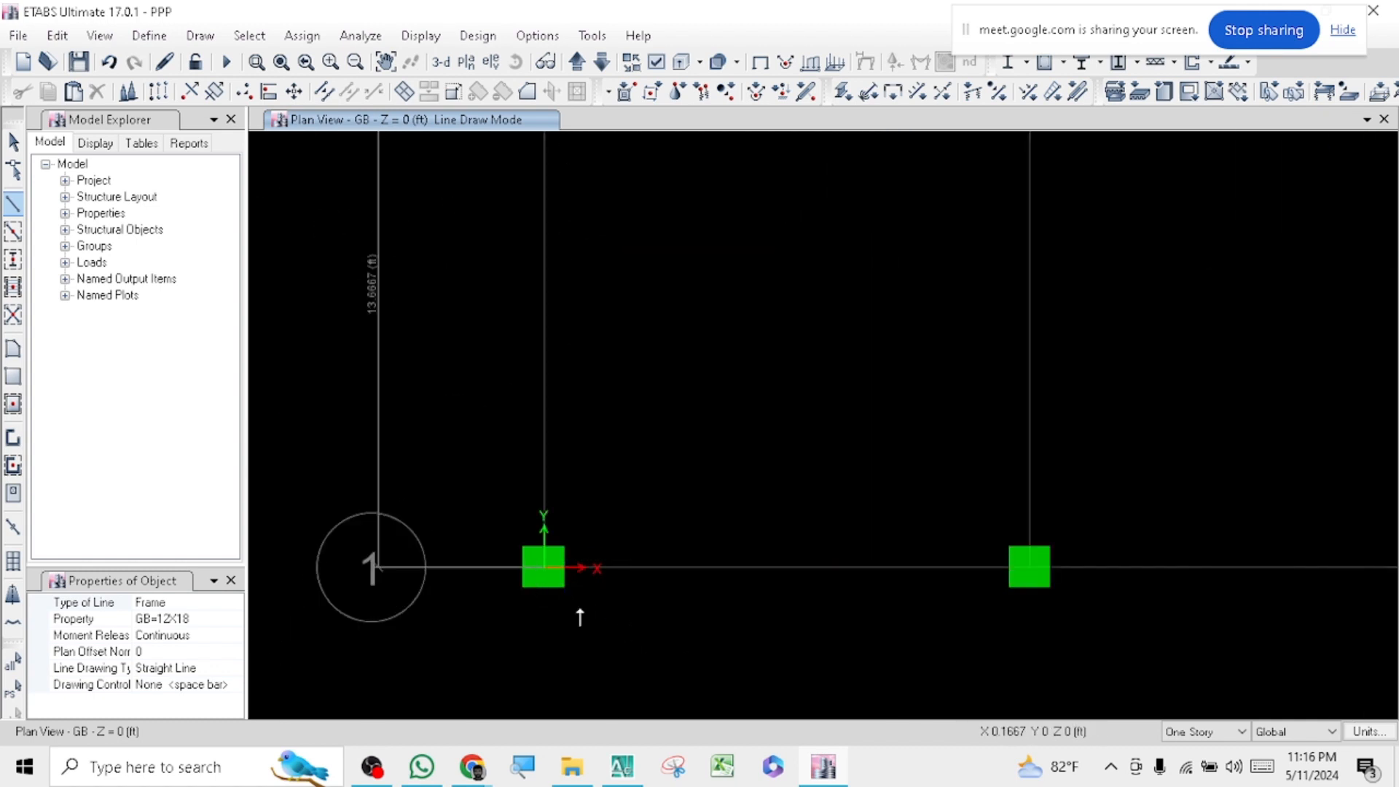
left_click(1030, 568)
- Continue the GB=12X18 beams along grid line 1 from B-1 to C-1 and on to D-1
scroll(1020, 575, "down", 3)
scroll(959, 566, "up", 3)
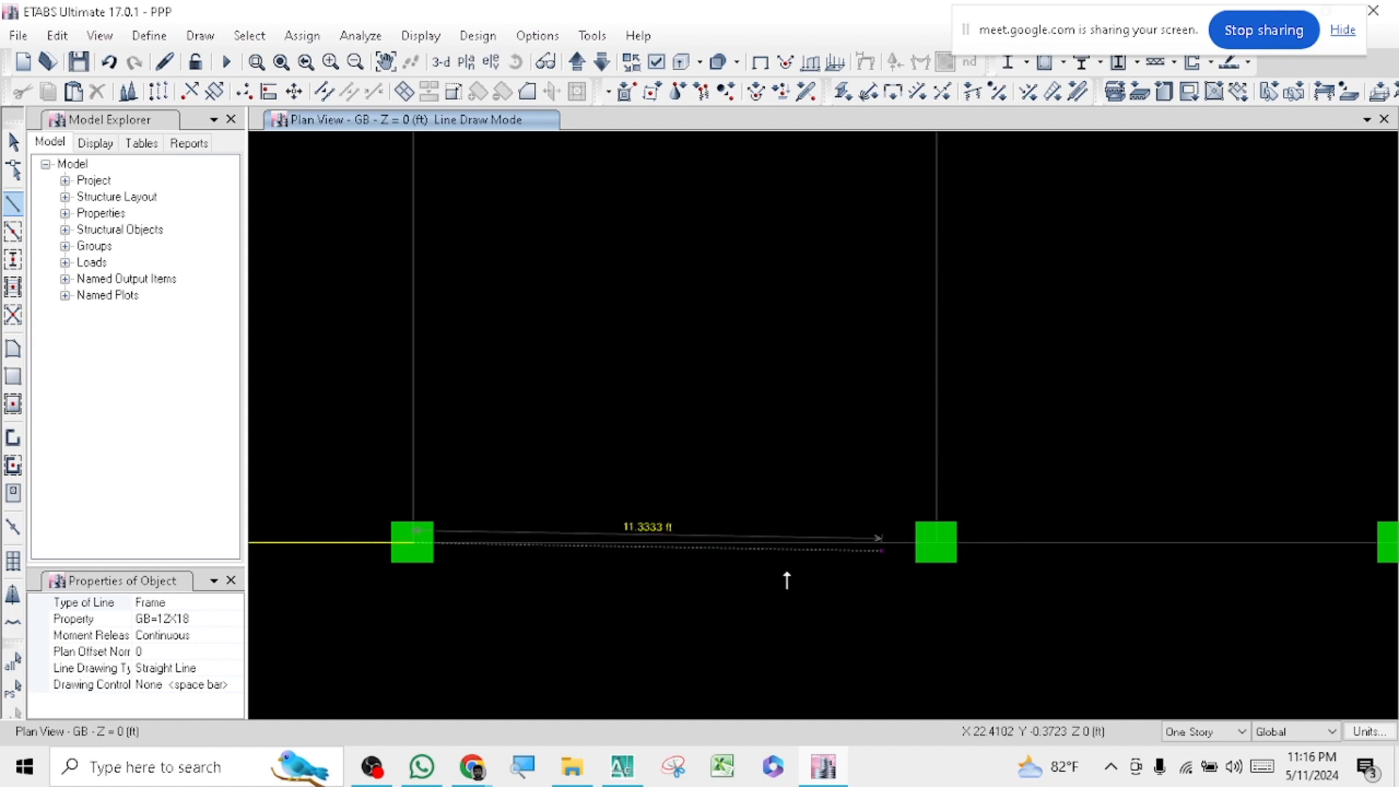
scroll(712, 587, "down", 3)
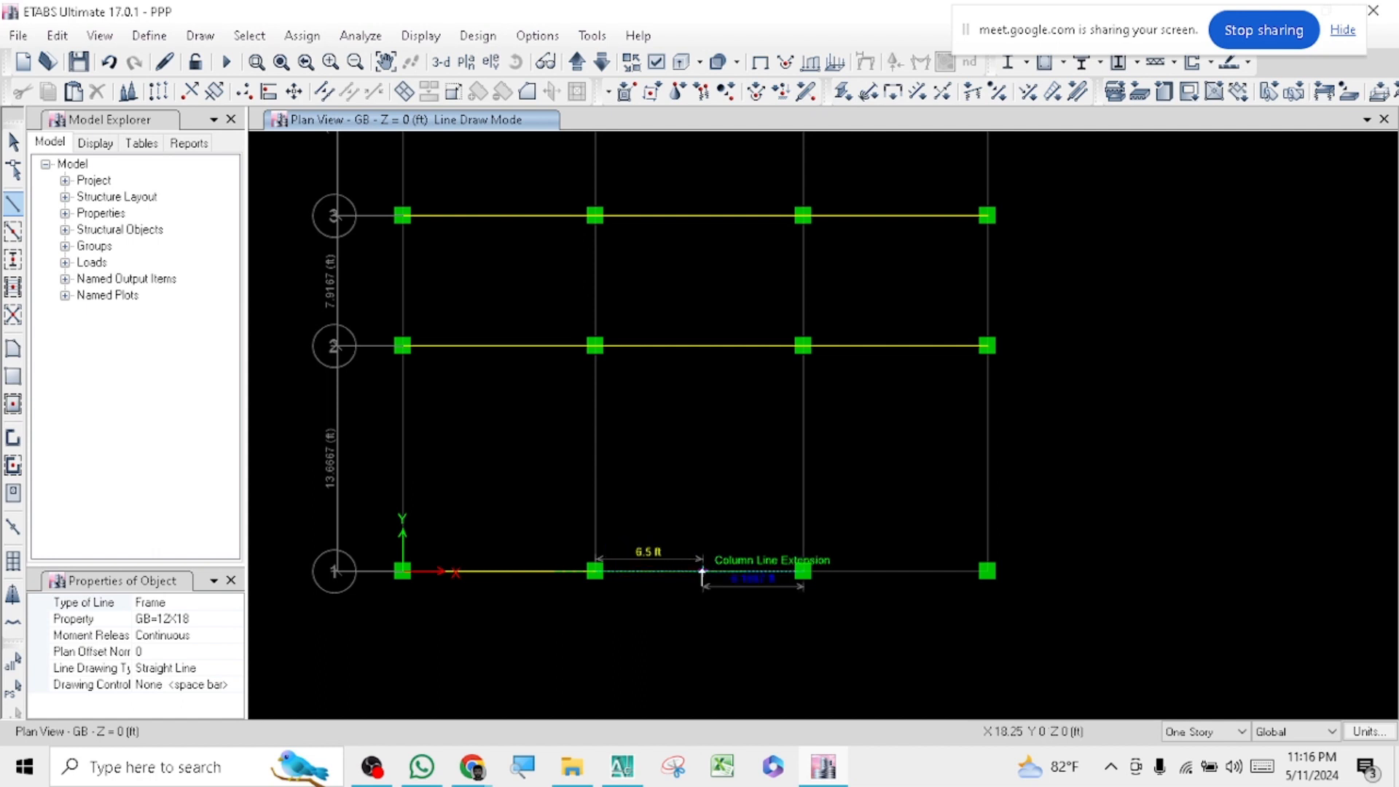
scroll(804, 583, "up", 2)
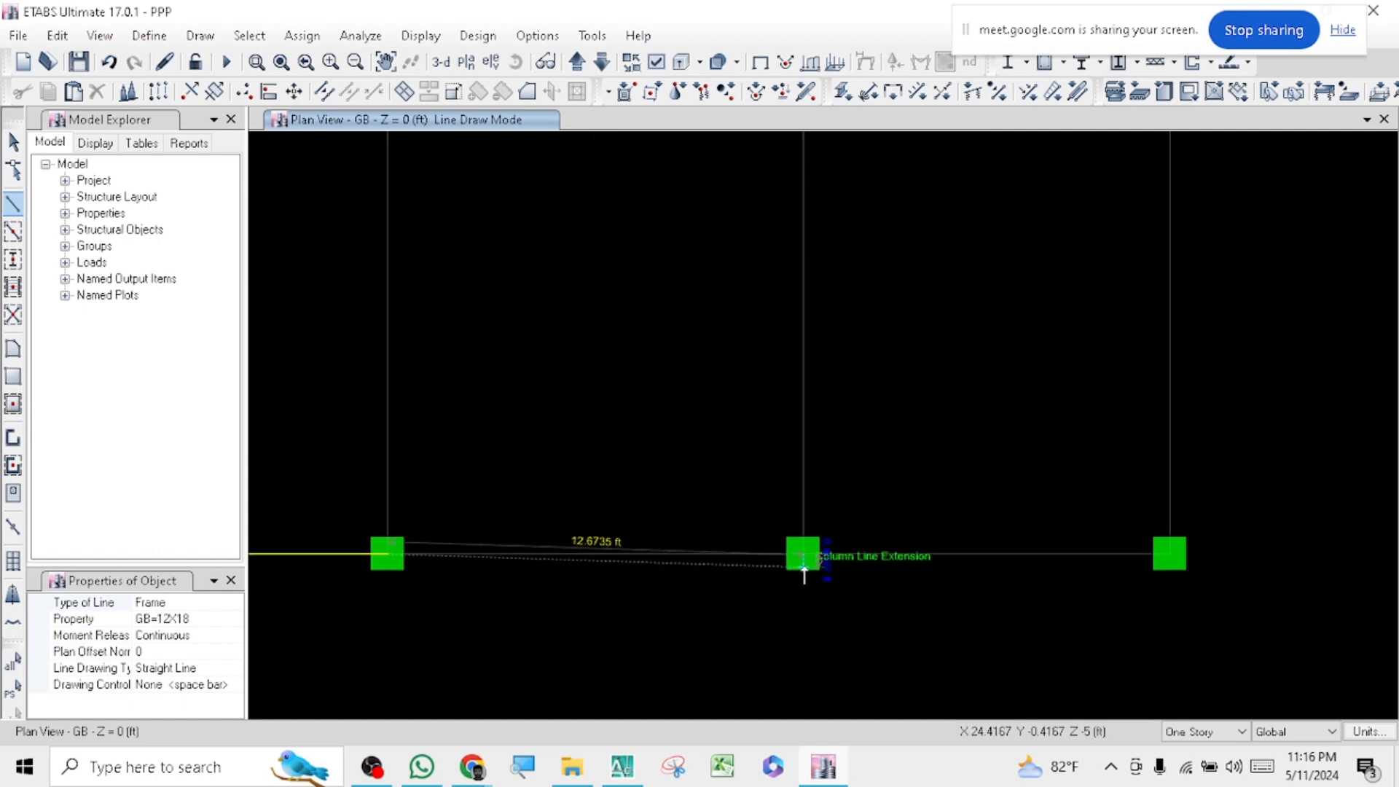
scroll(805, 576, "up", 3)
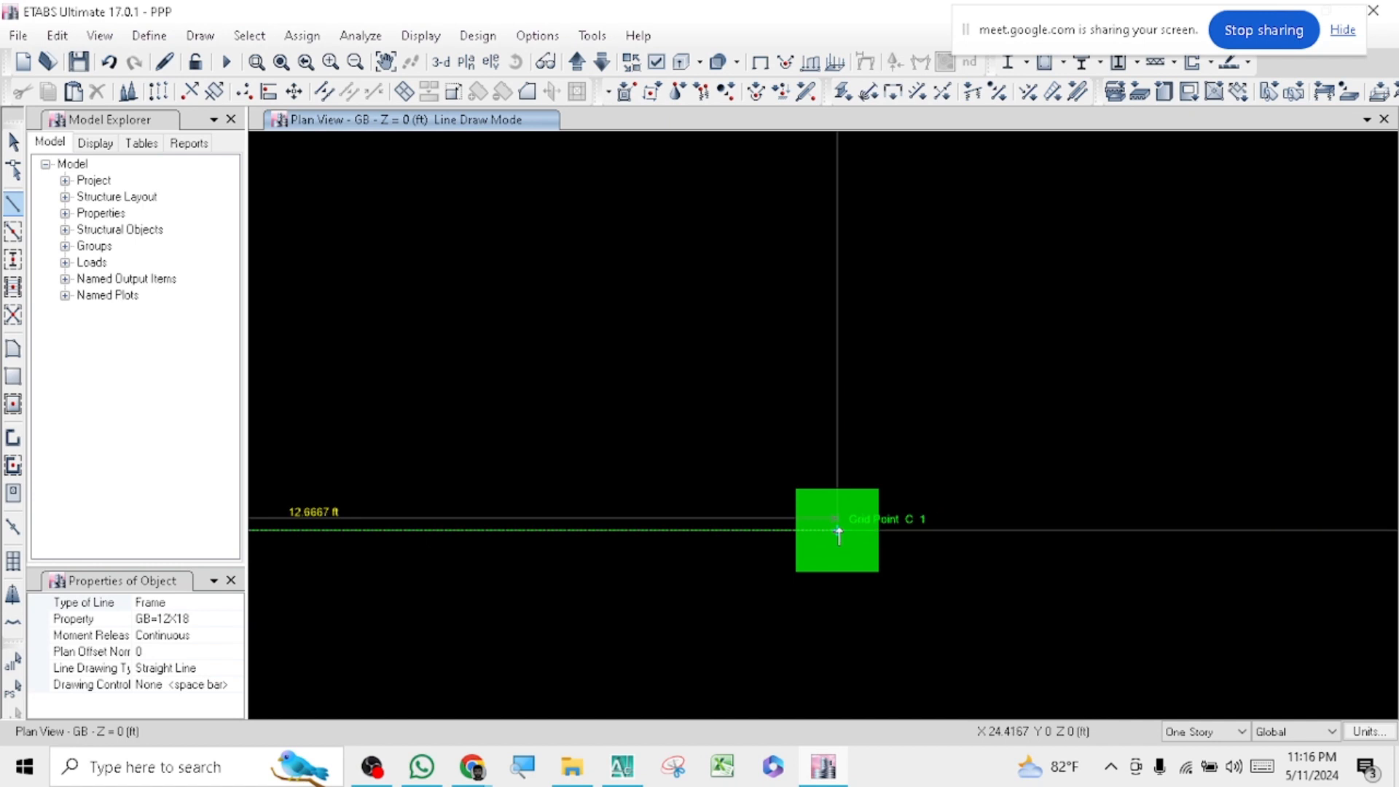
left_click(839, 532)
scroll(652, 440, "down", 5)
scroll(1000, 472, "up", 3)
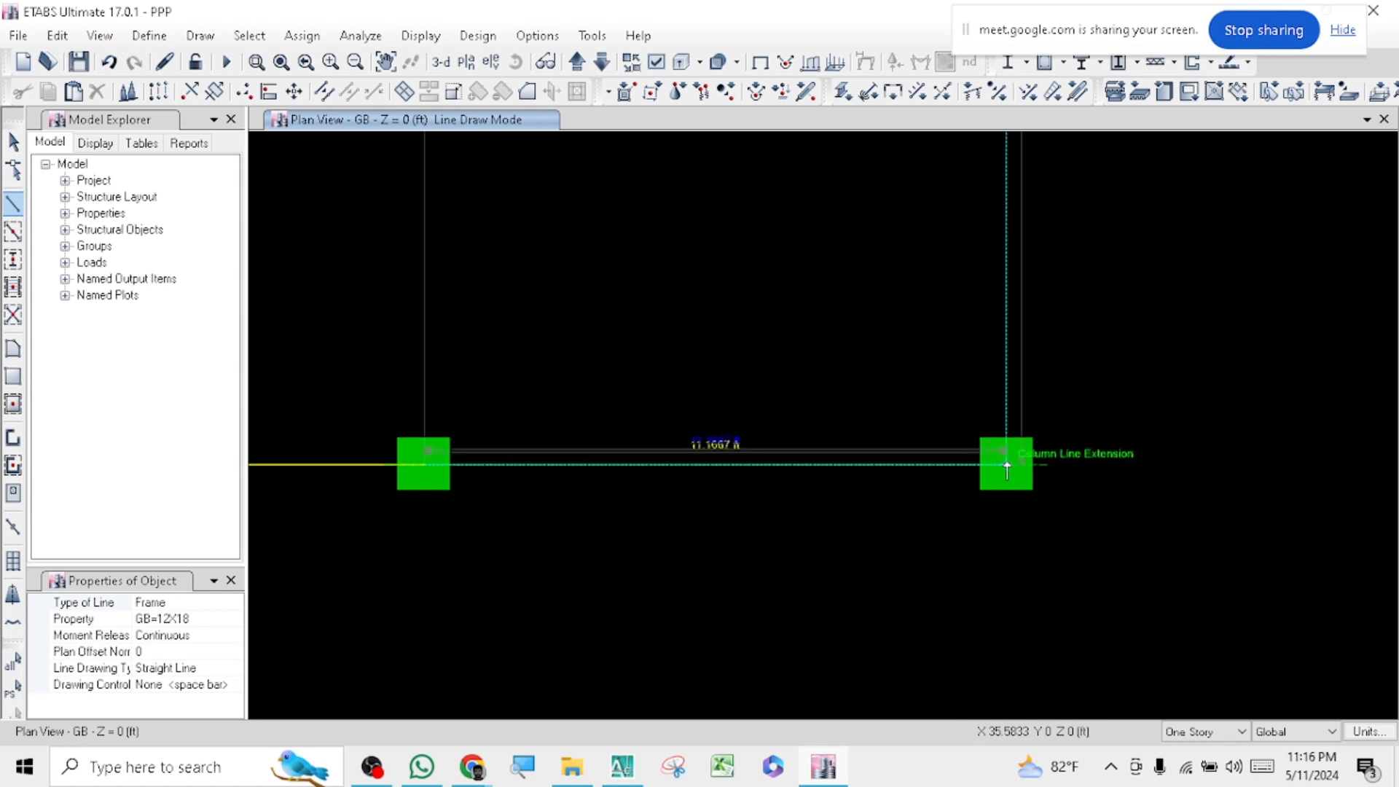
scroll(992, 483, "up", 3)
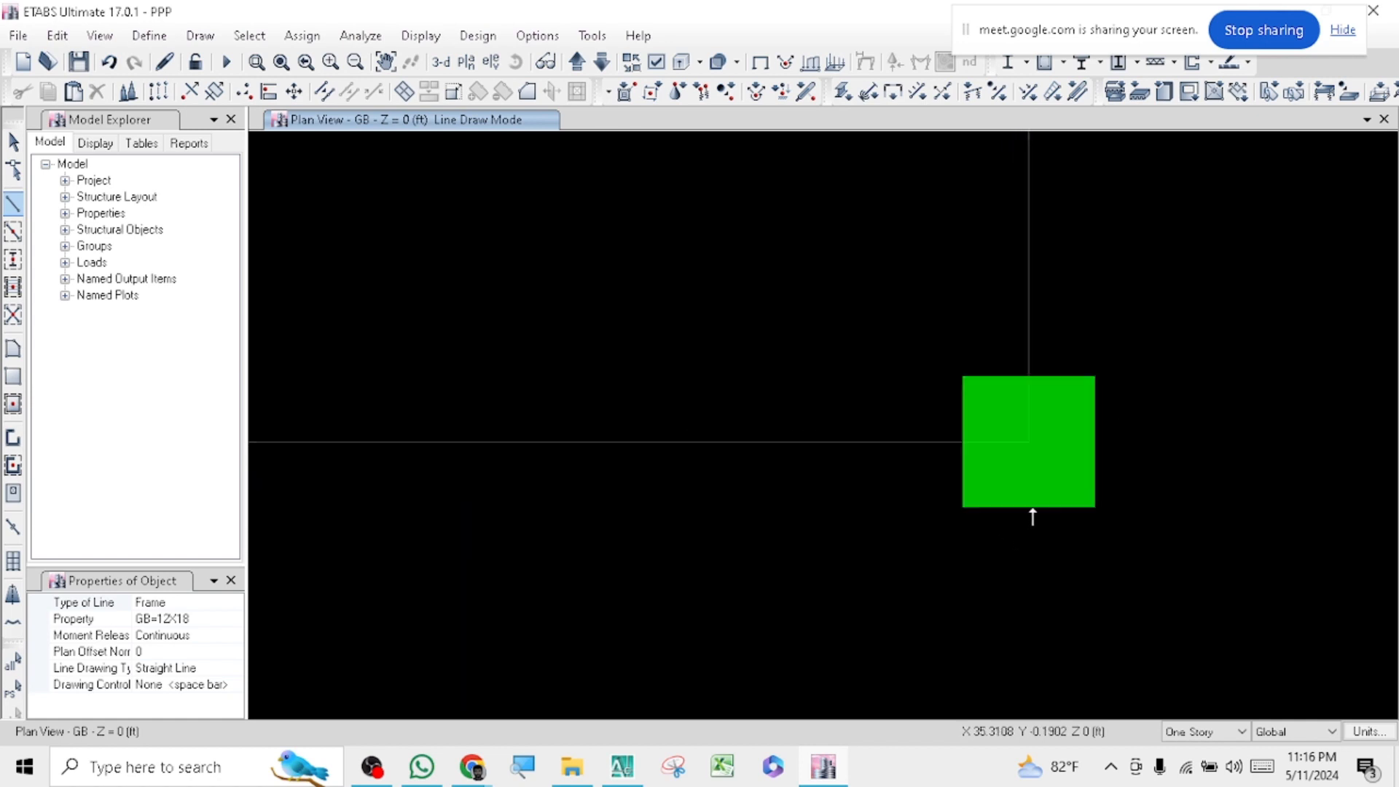
left_click(1025, 441)
- Continue the GB=12X18 beams up grid line D from D-1 to D-2 and on to D-3
scroll(877, 513, "down", 4)
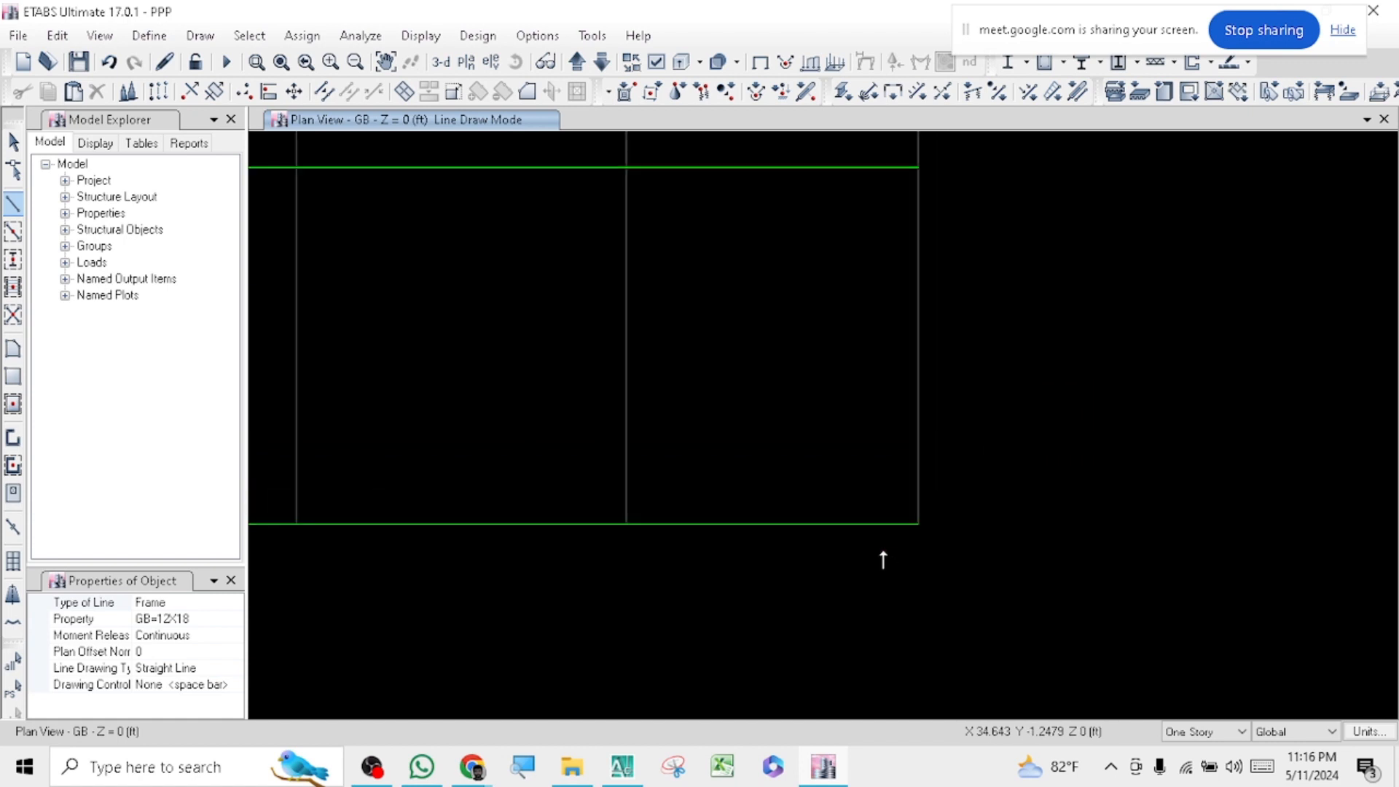
scroll(930, 208, "up", 3)
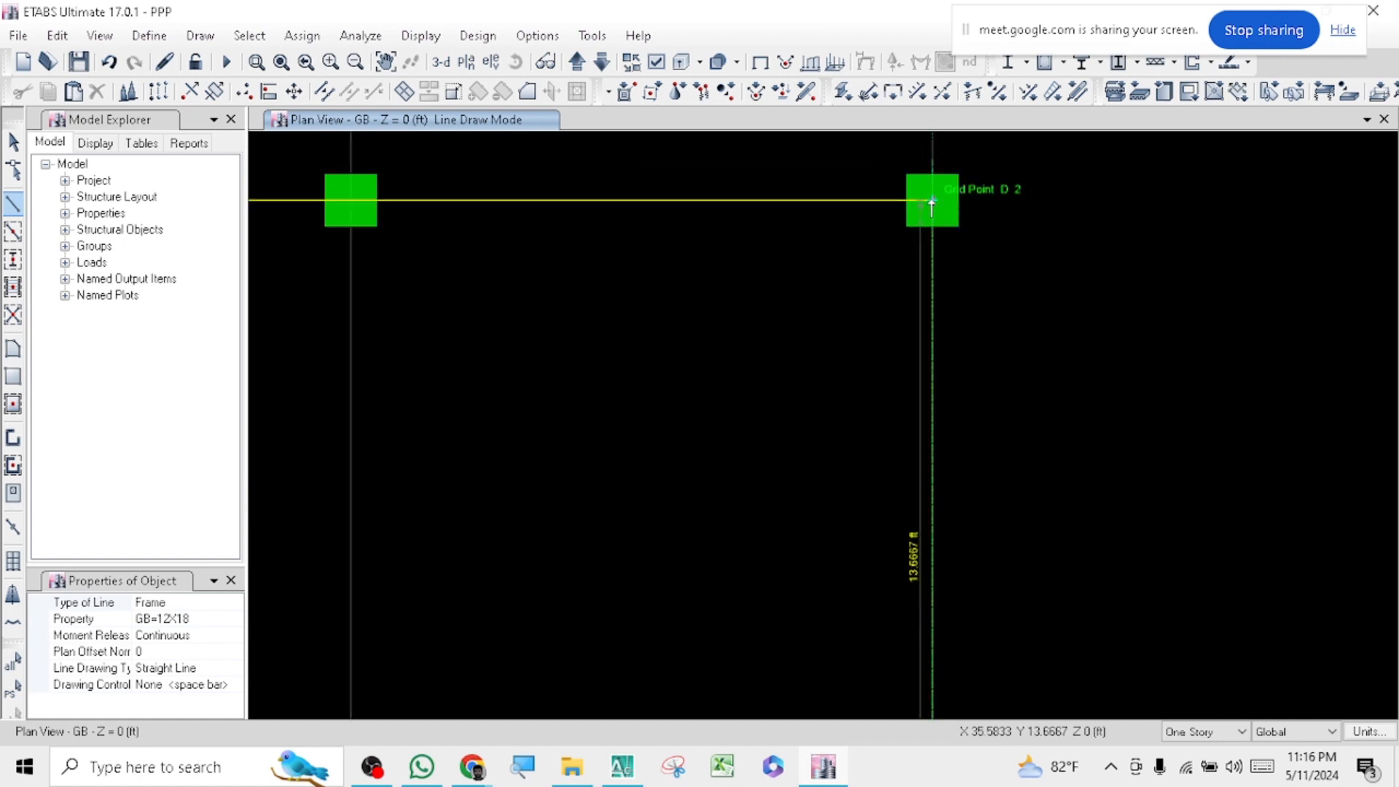
left_click(931, 207)
scroll(818, 375, "down", 3)
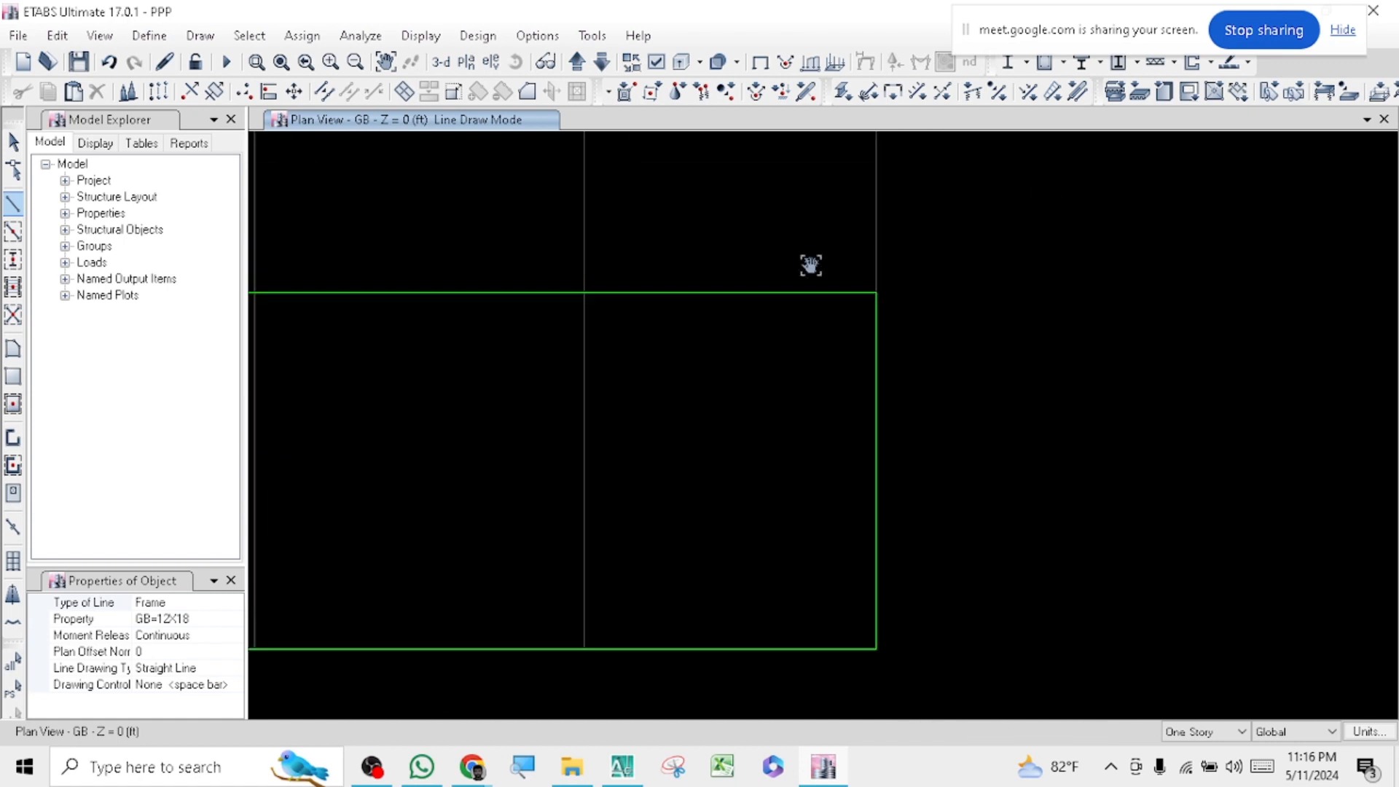
scroll(928, 512, "up", 3)
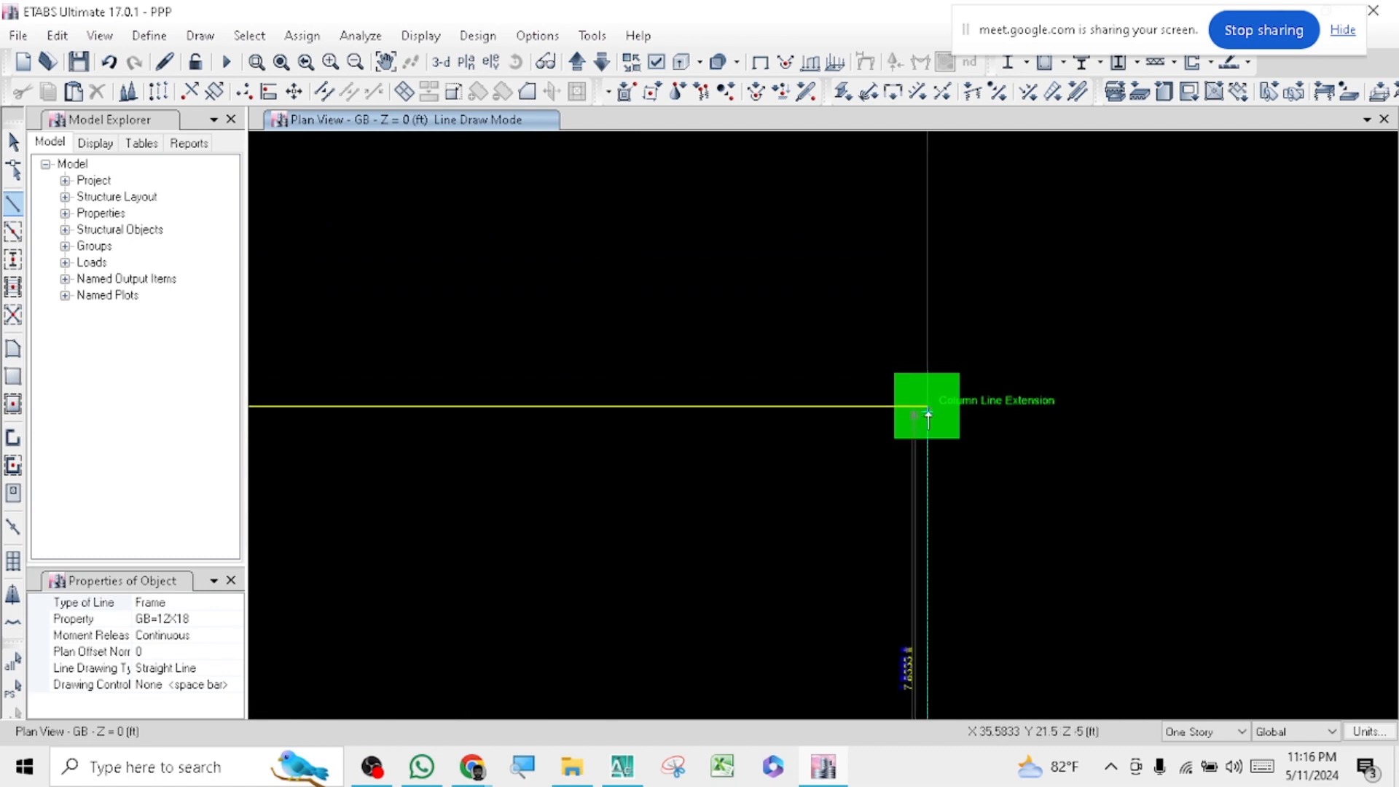
left_click(928, 407)
scroll(879, 328, "down", 3)
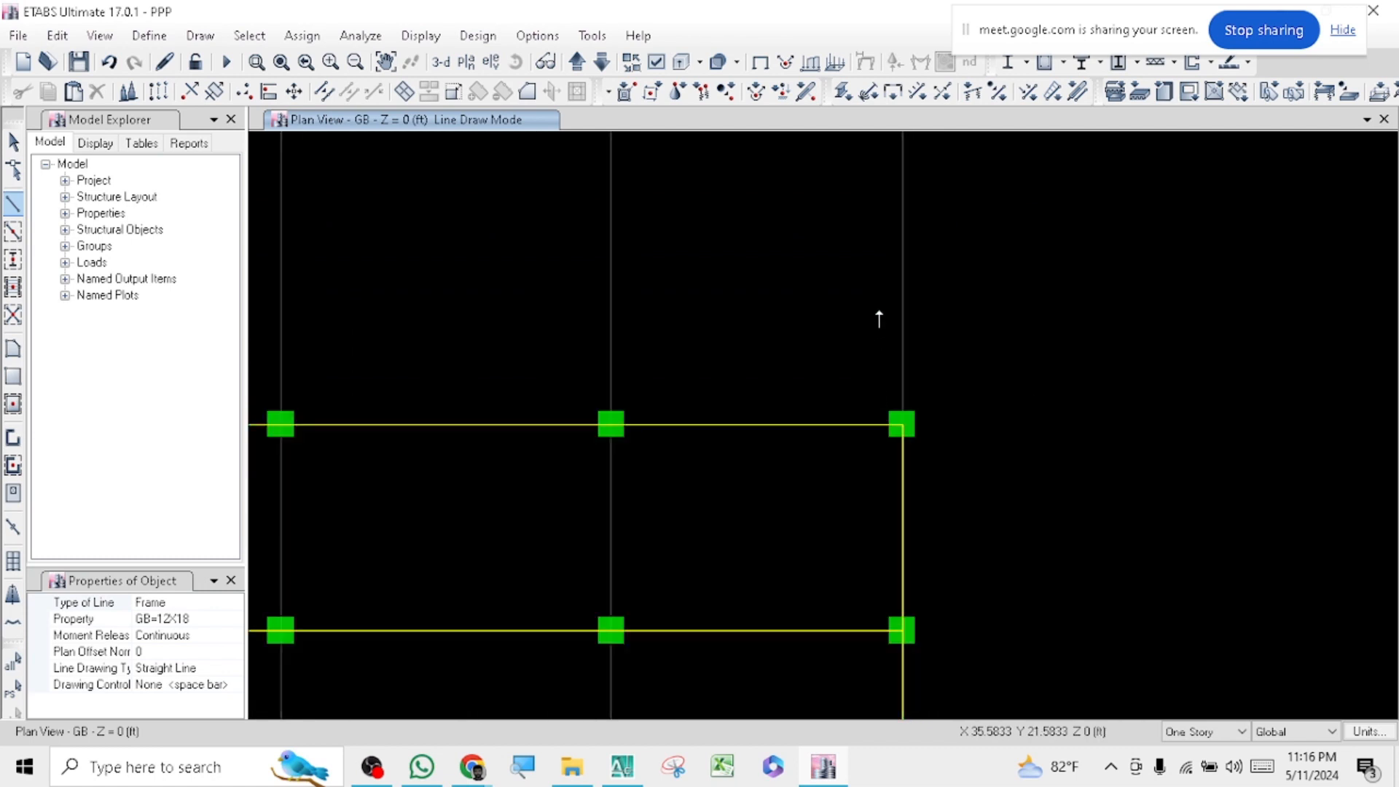
- Continue the GB=12X18 beams up grid line D from D-3 to D-4 and end the line there
scroll(895, 291, "up", 4)
scroll(897, 240, "up", 5)
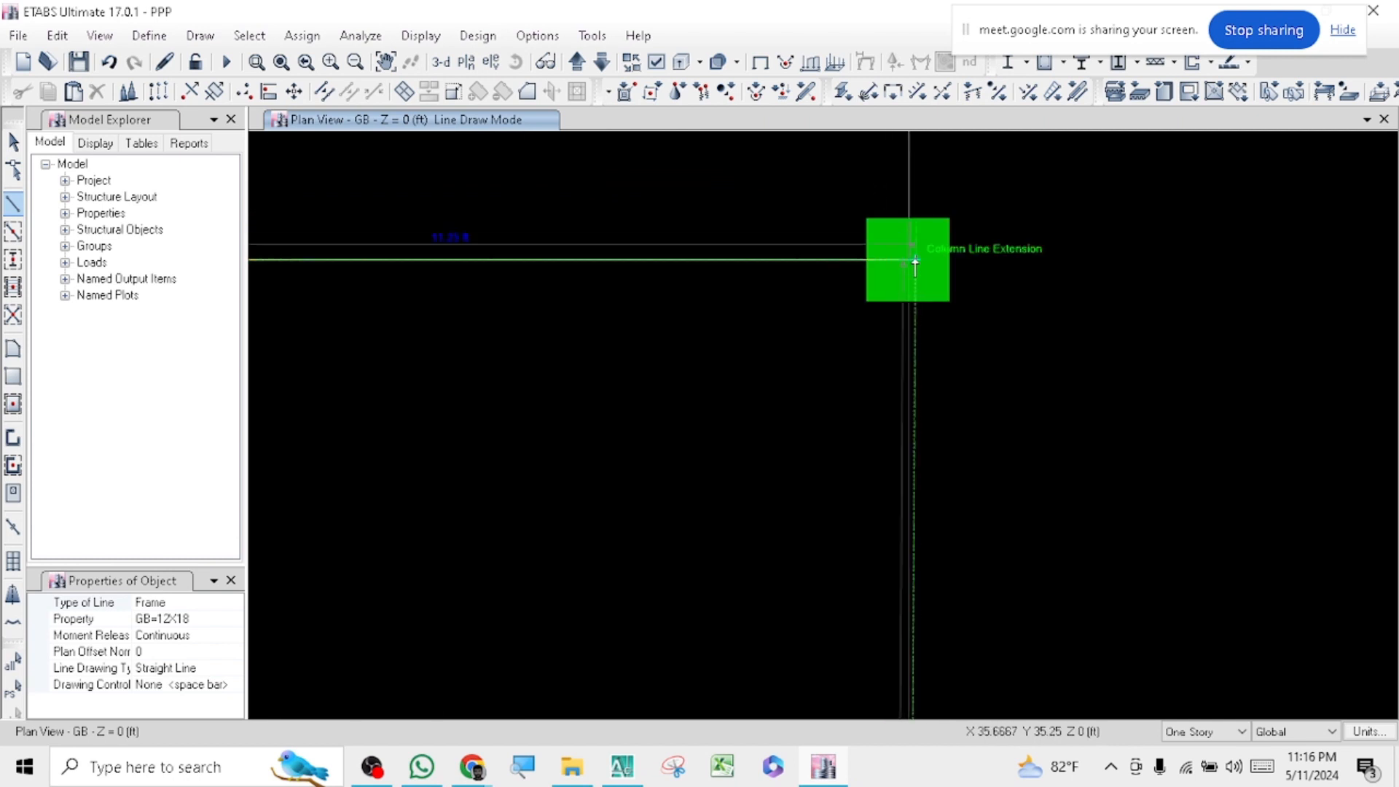
double_click(911, 259)
scroll(1080, 265, "down", 5)
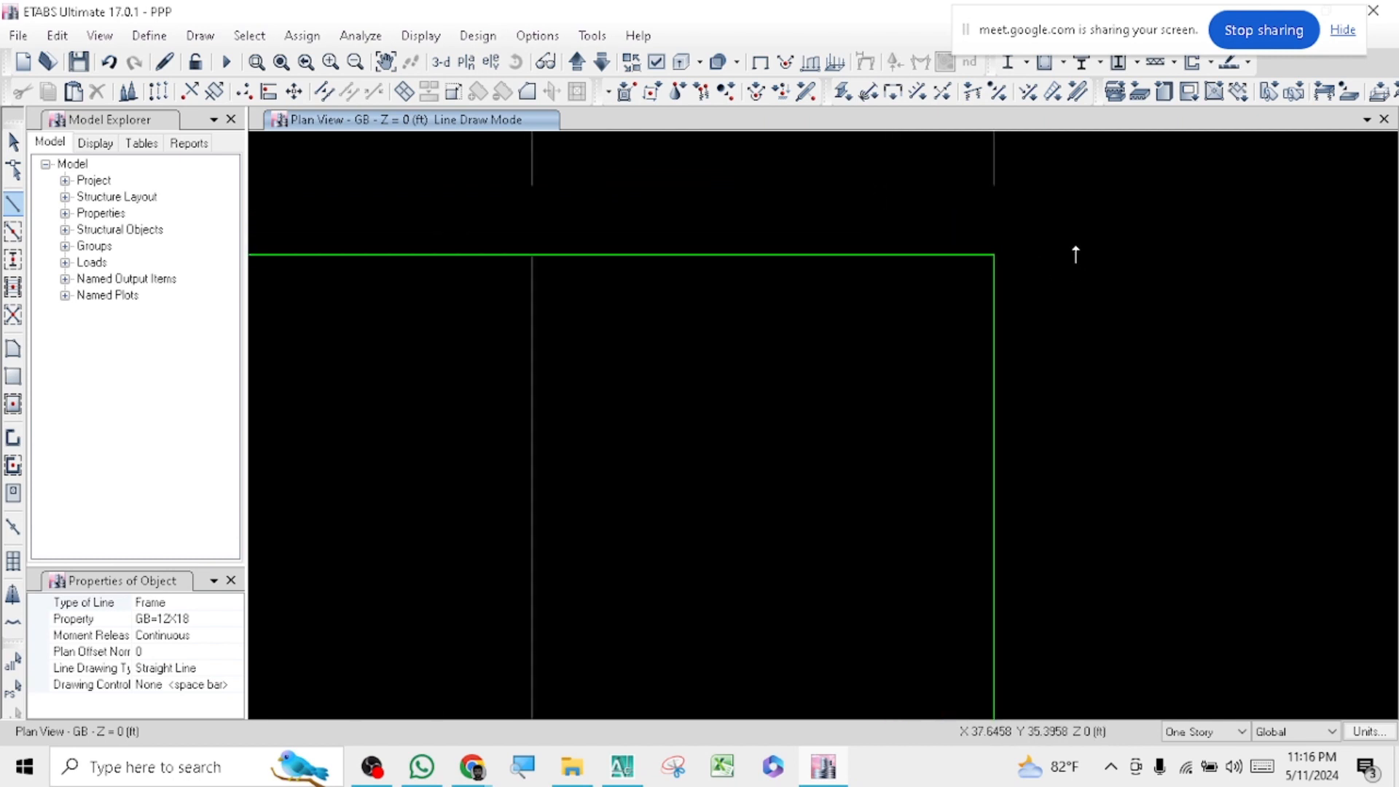
scroll(1075, 255, "down", 6)
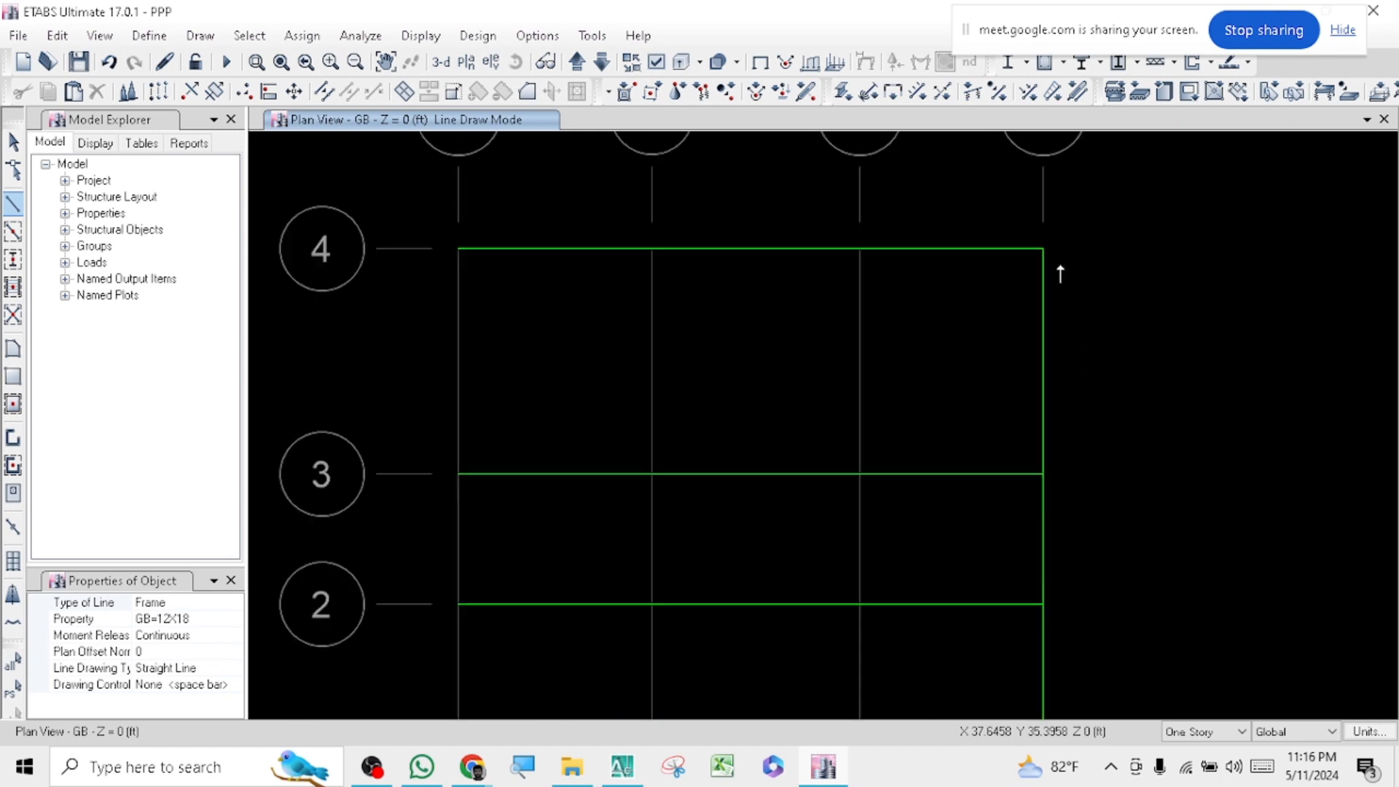
- Try to draw a GB=12X18 beam along grid line C from C-1 to C-2
scroll(932, 636, "up", 6)
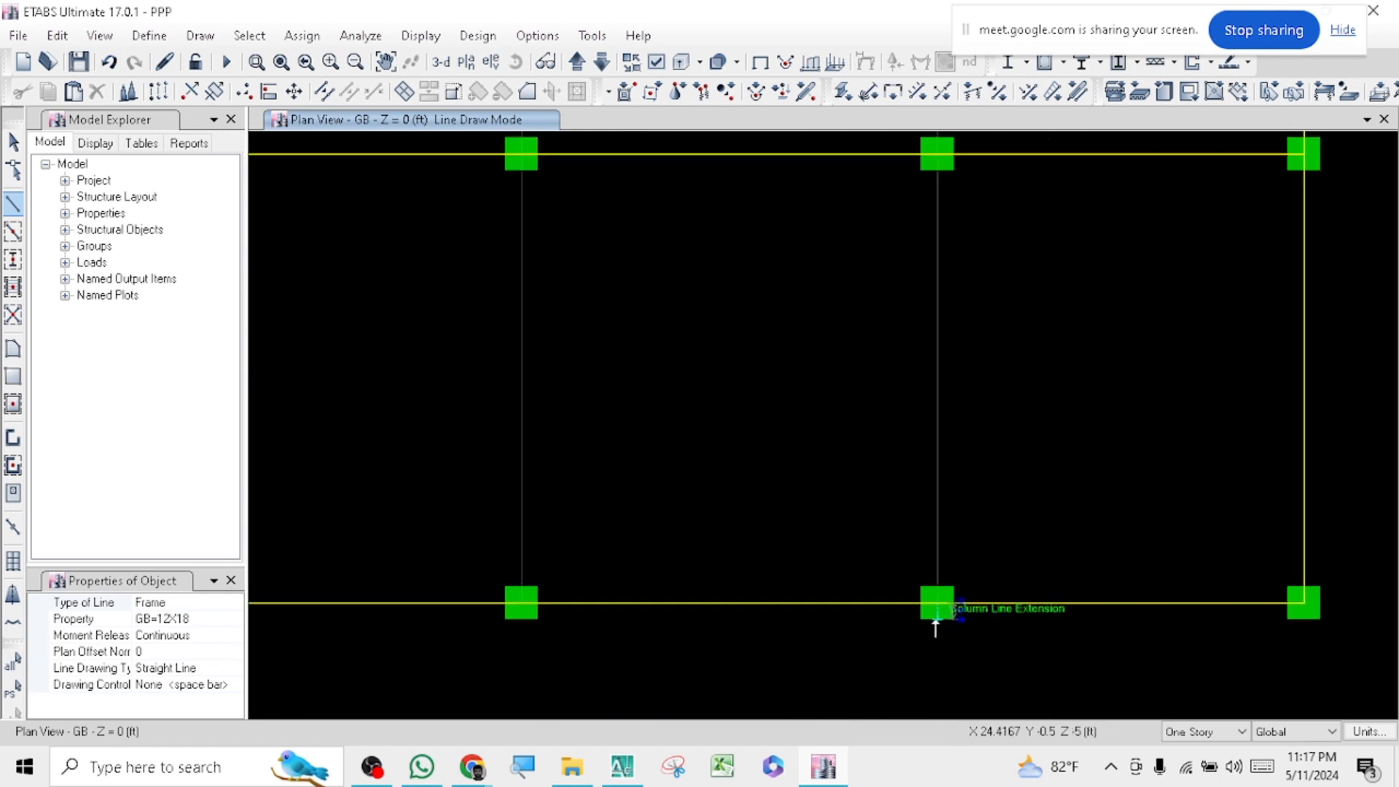
scroll(936, 603, "up", 3)
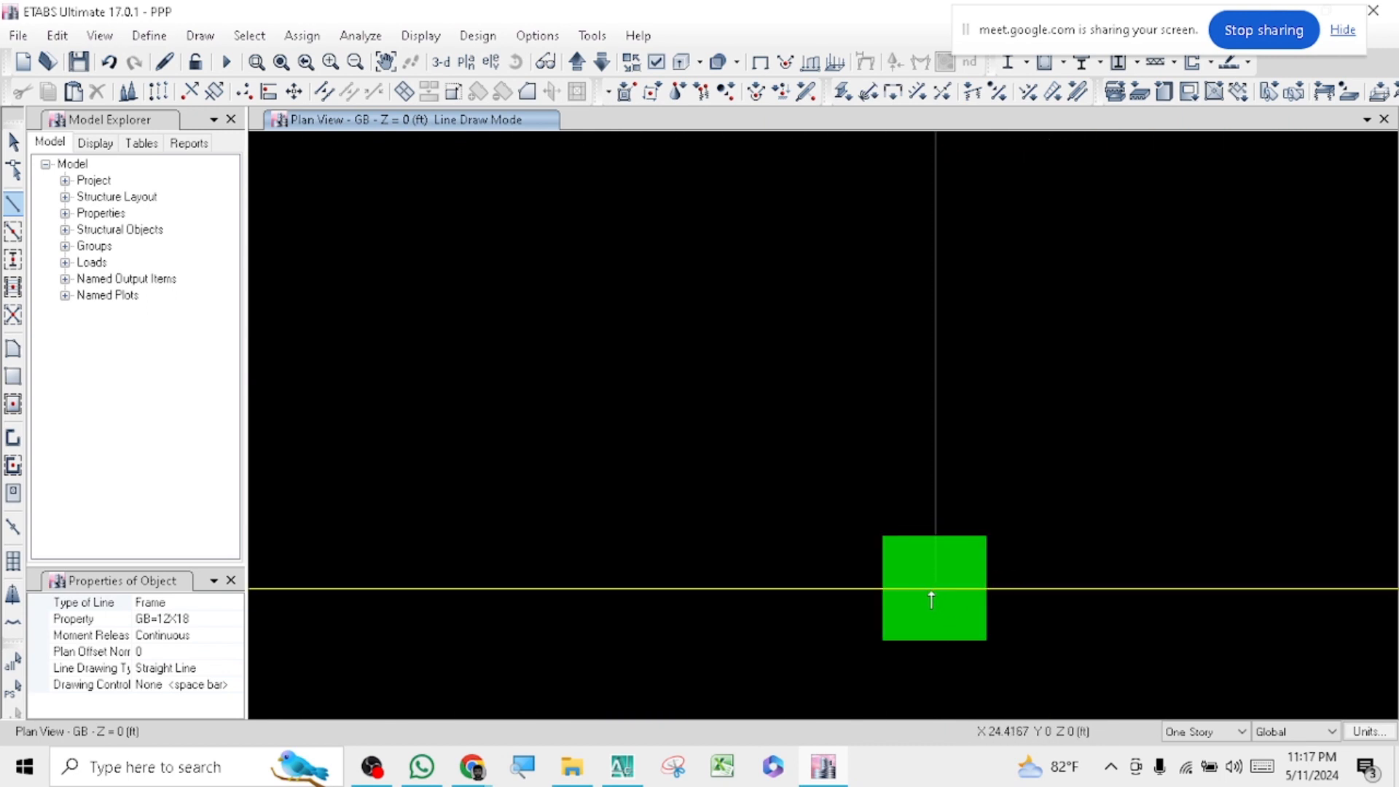
scroll(775, 463, "down", 4)
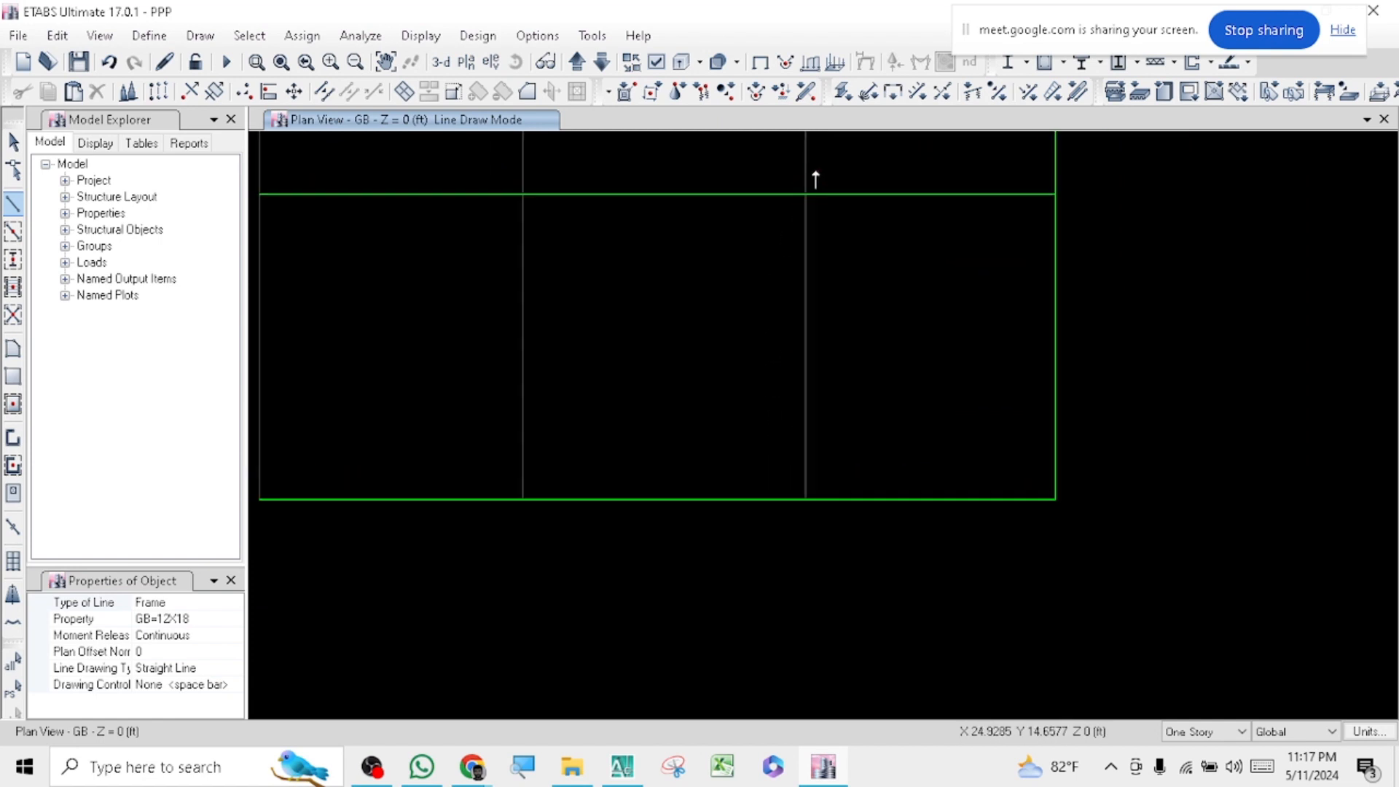
scroll(816, 180, "up", 3)
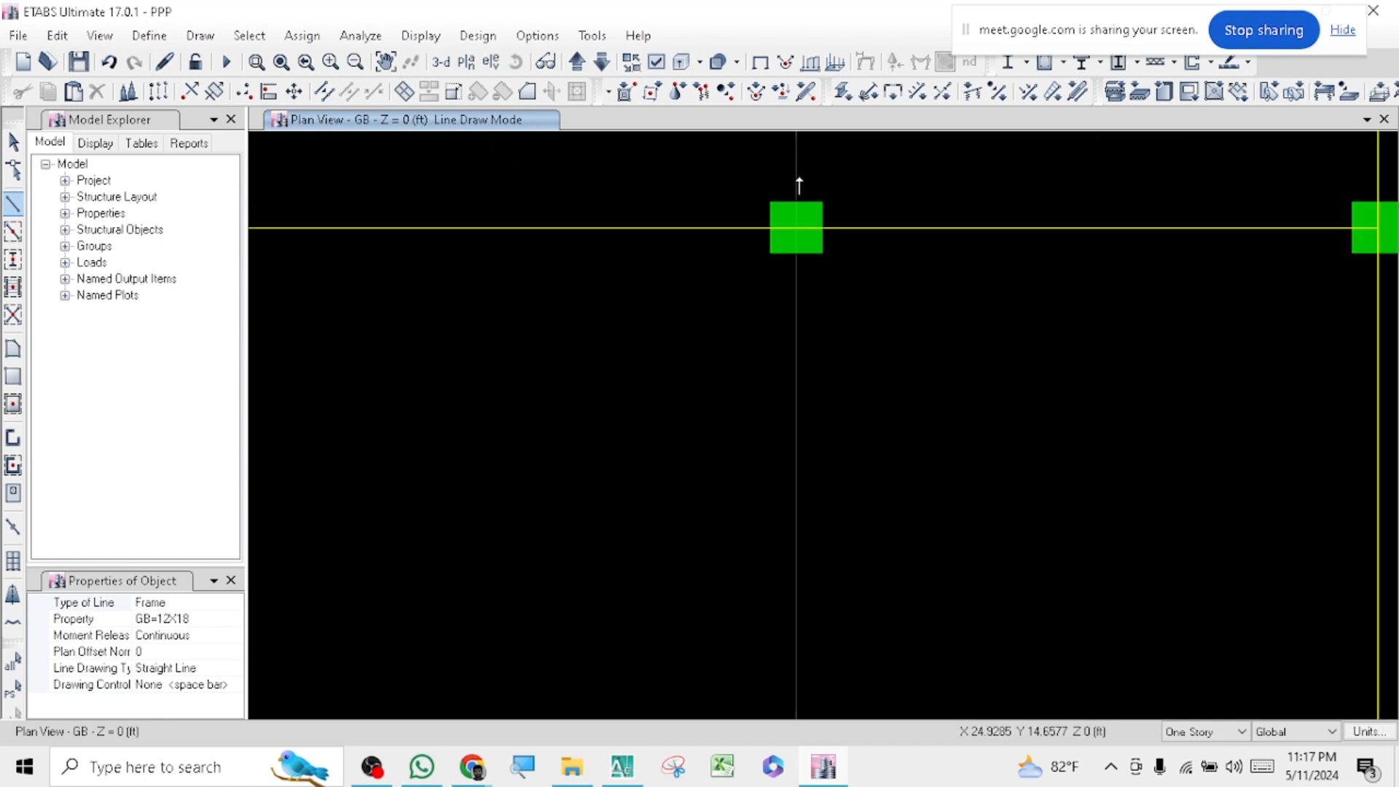
left_click(797, 232)
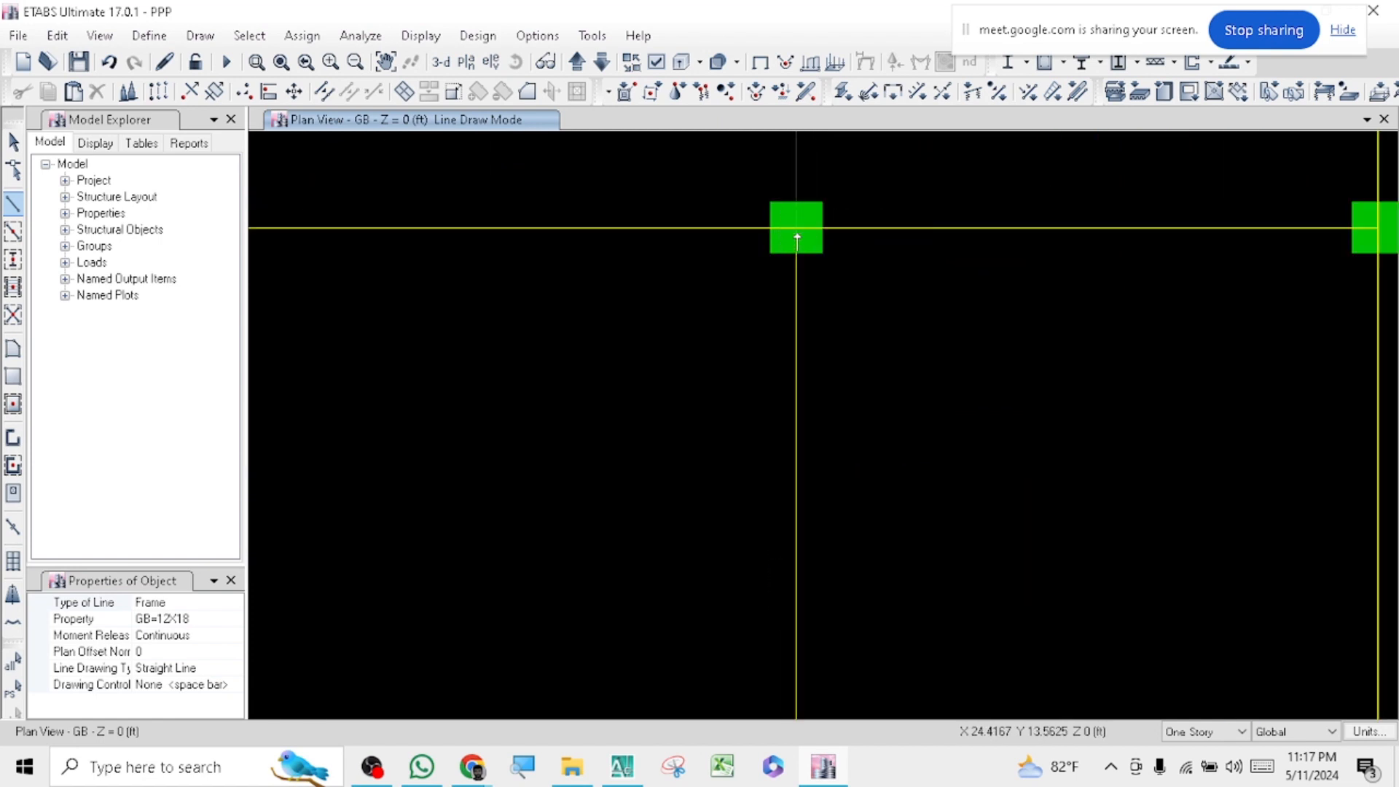
scroll(774, 229, "up", 2)
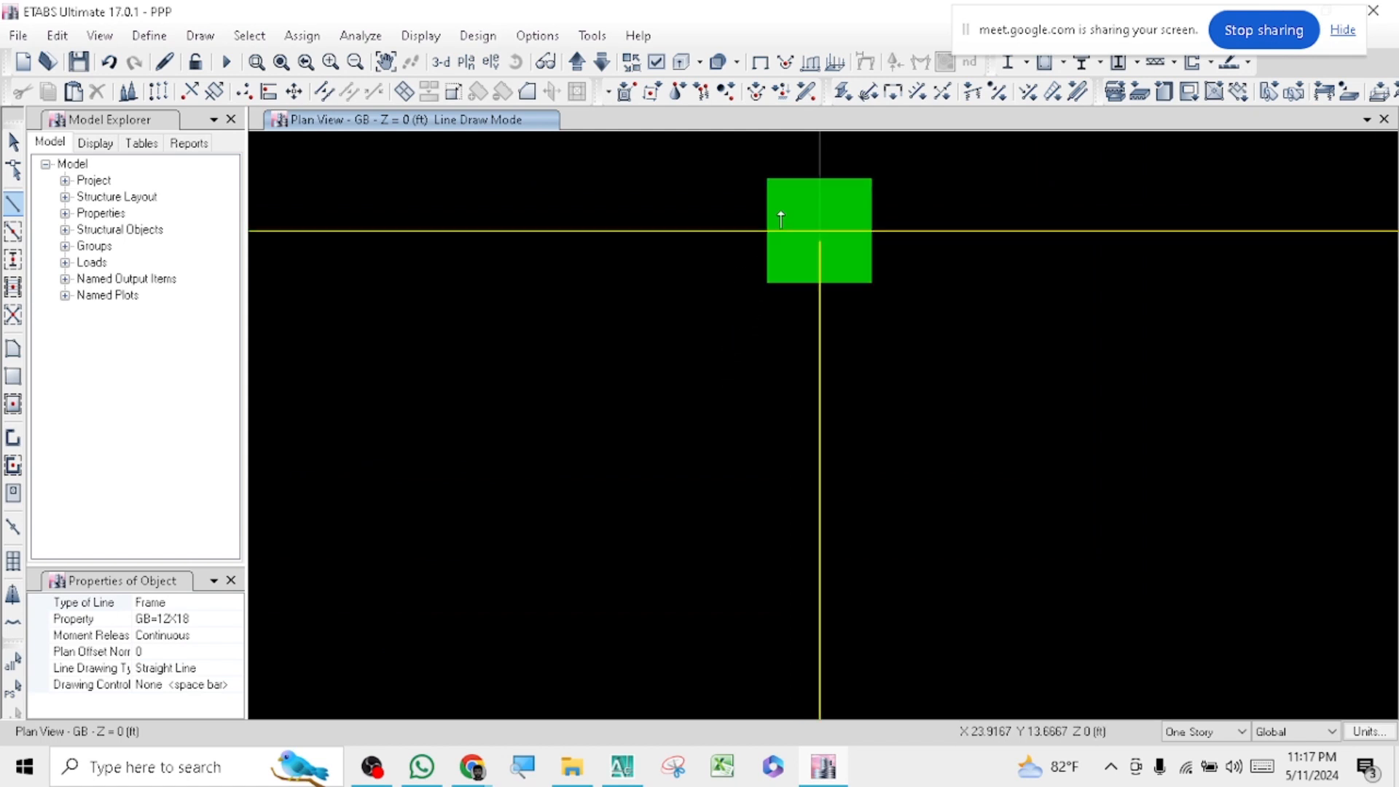
scroll(686, 310, "down", 3)
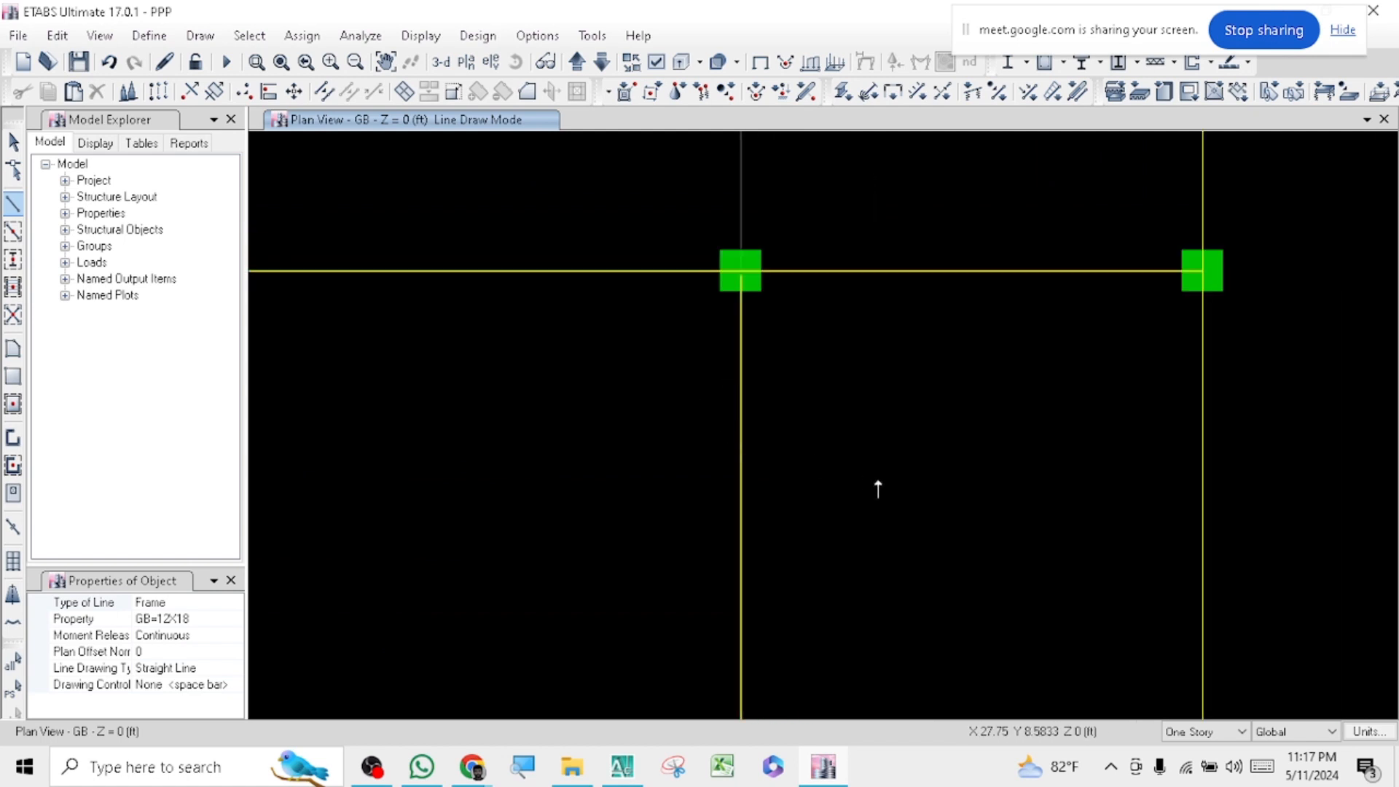
left_click(937, 501)
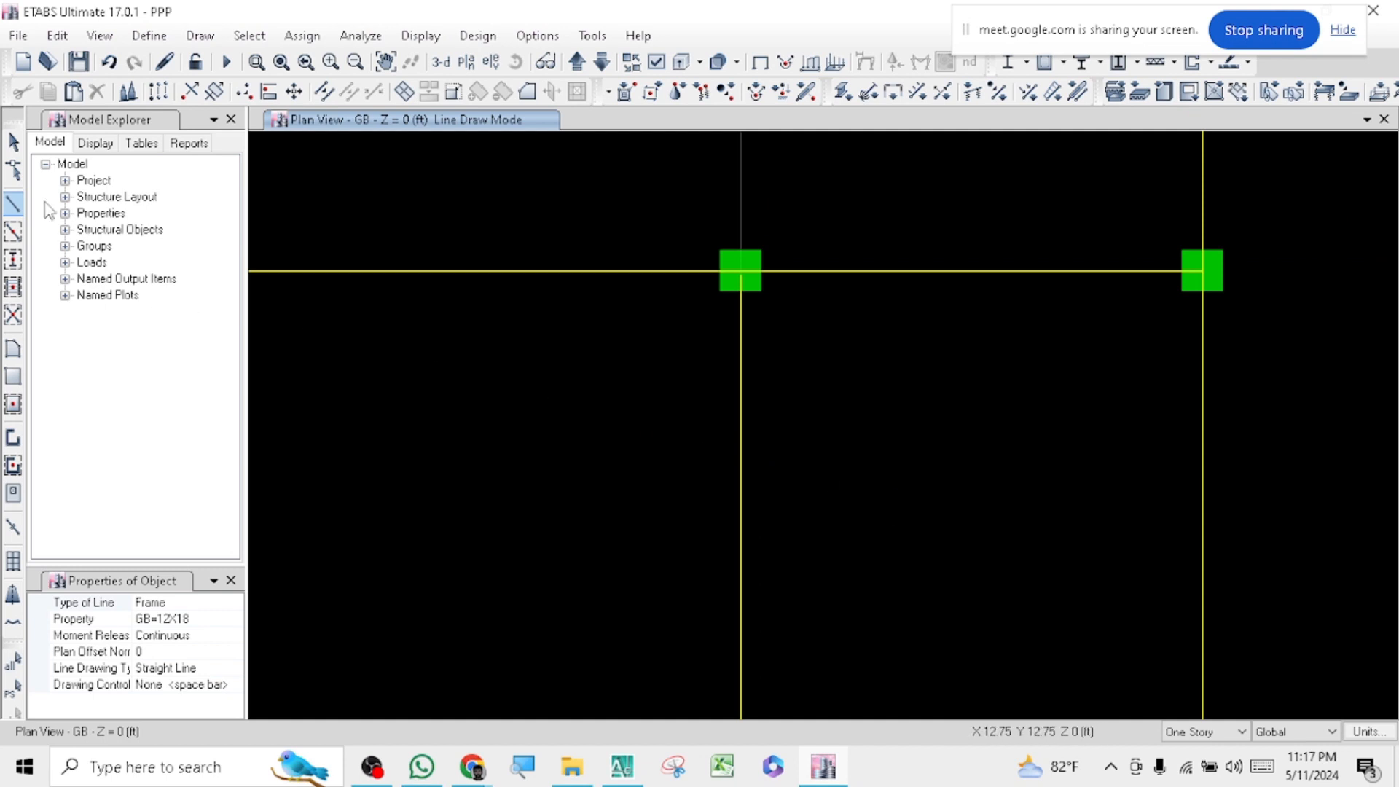
- Delete the misdrawn beam on grid line C between C-1 and C-2
left_click(16, 140)
left_click(741, 426)
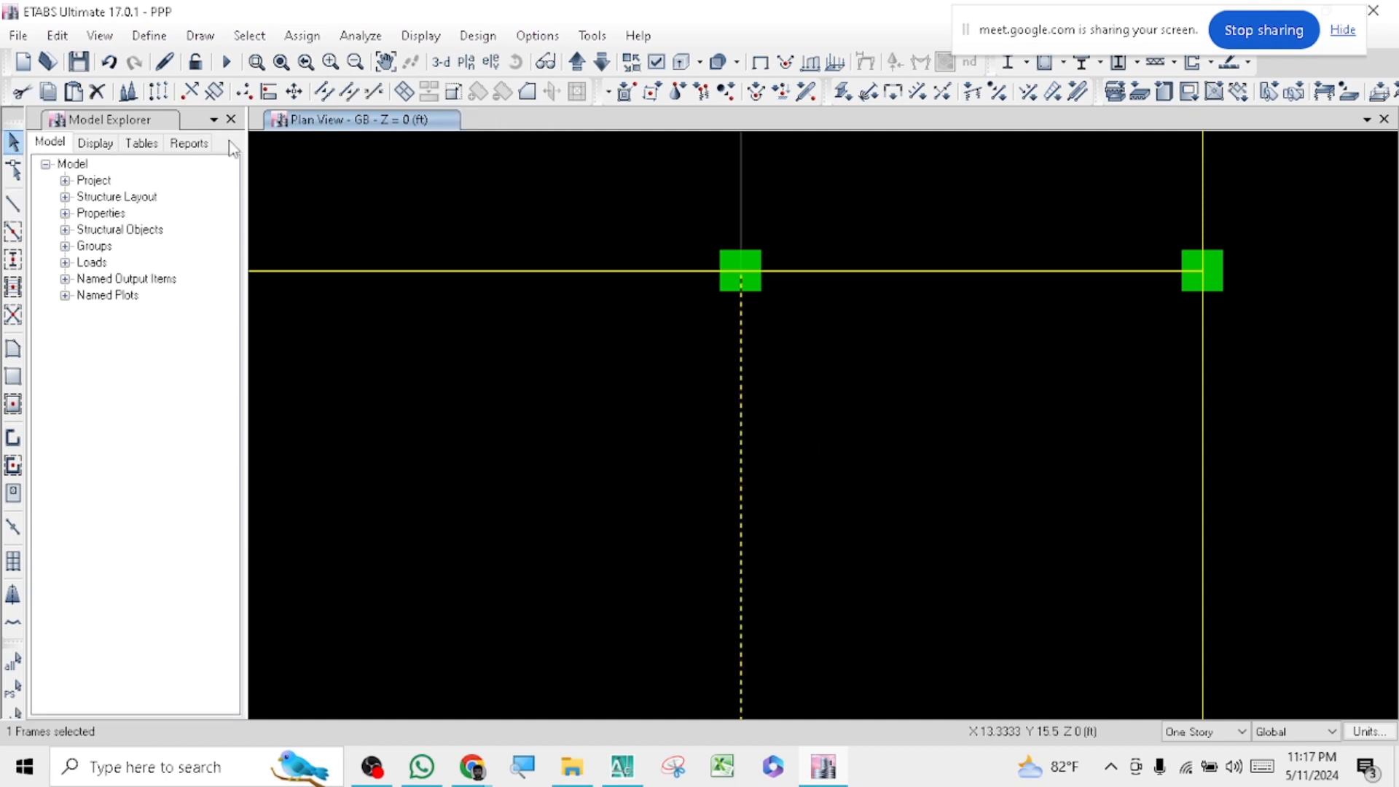
left_click(57, 35)
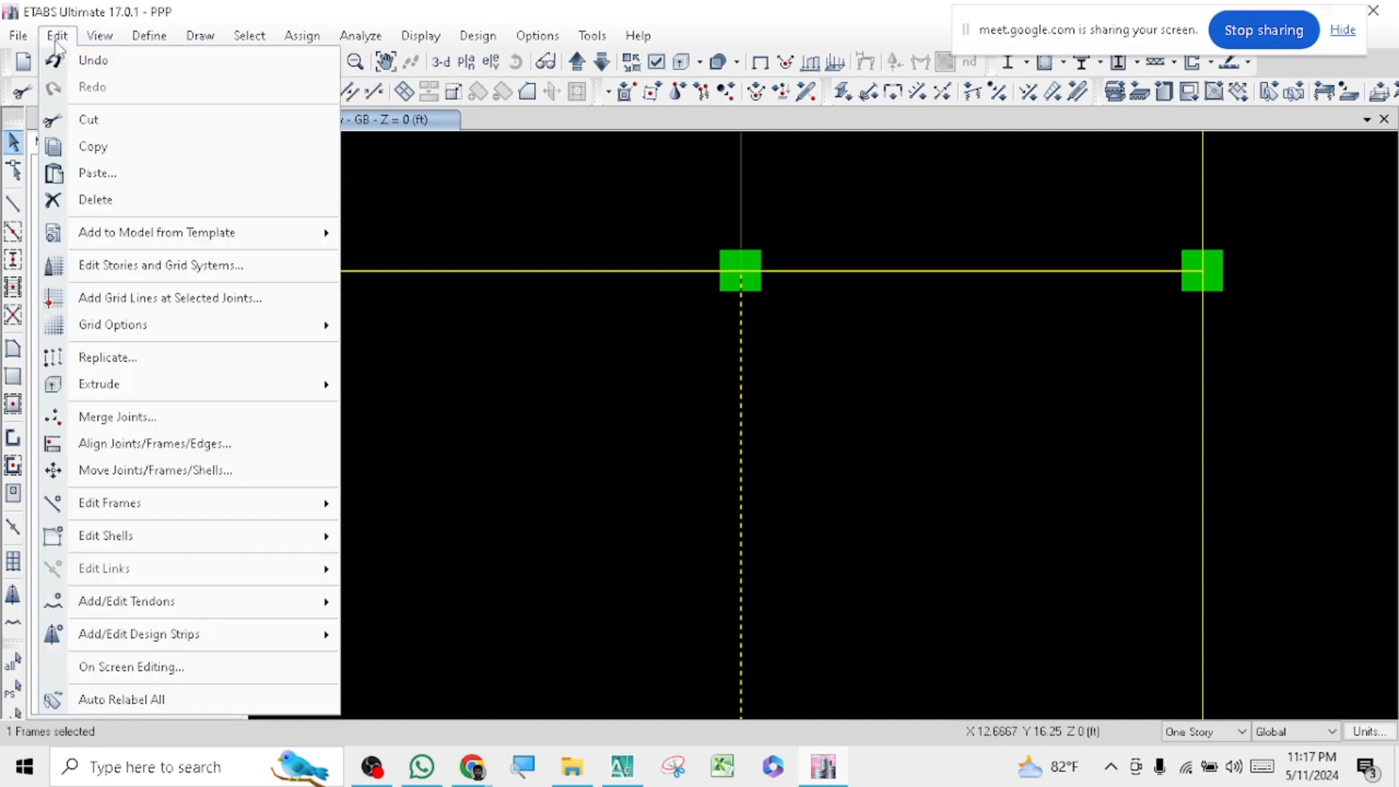
left_click(94, 198)
- Draw a straight GB=12X18 beam along grid line C from grid point C-1 to C-2
scroll(780, 313, "down", 6)
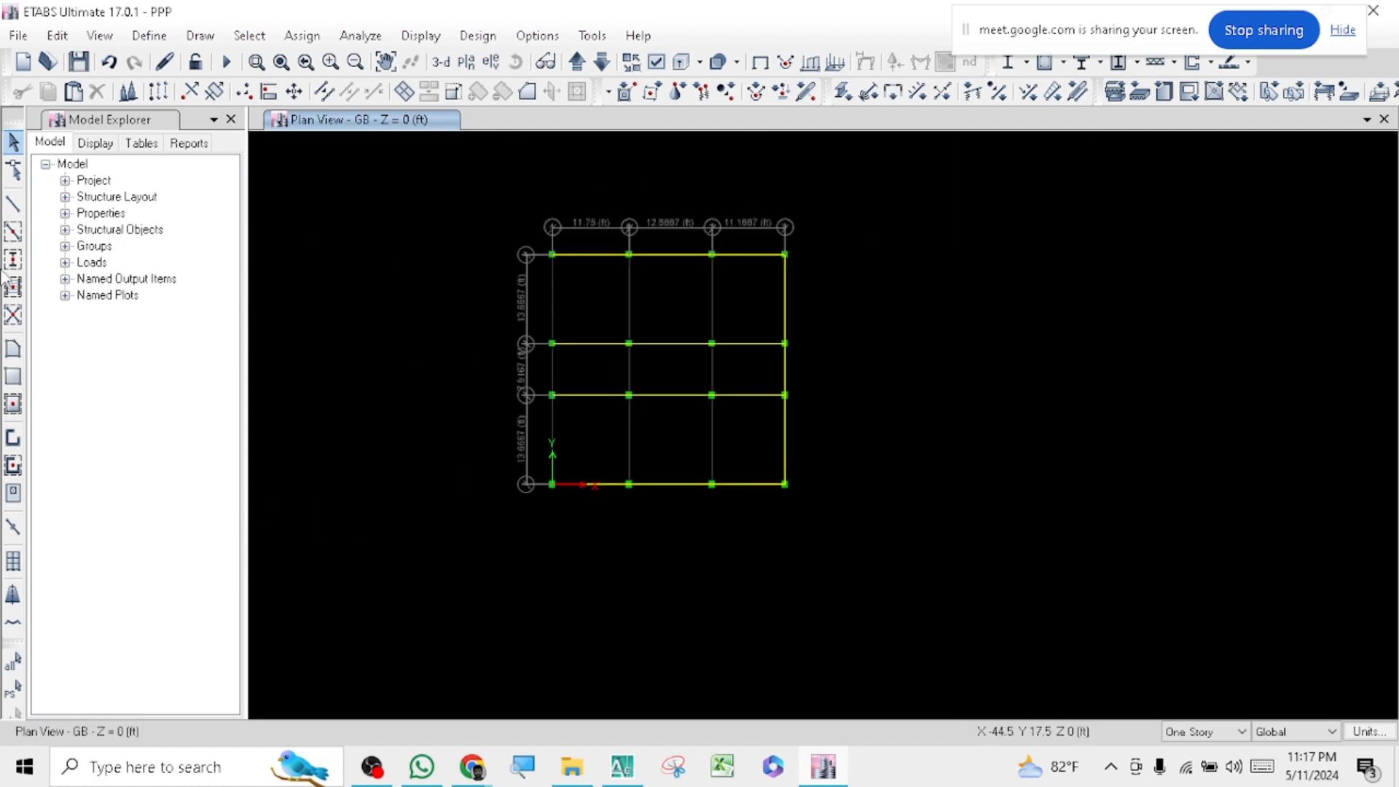
left_click(12, 206)
scroll(687, 500, "up", 4)
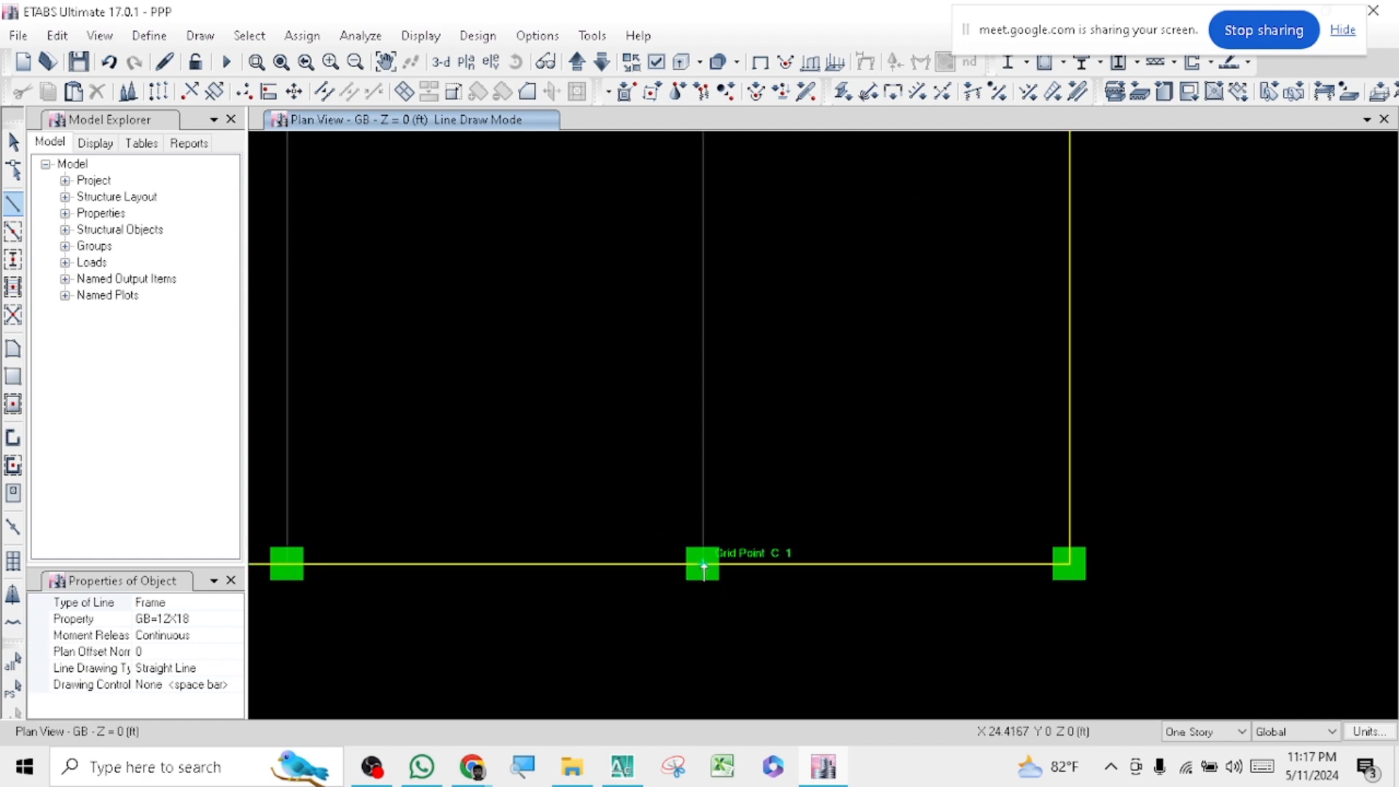
scroll(631, 331, "down", 2)
scroll(637, 274, "up", 4)
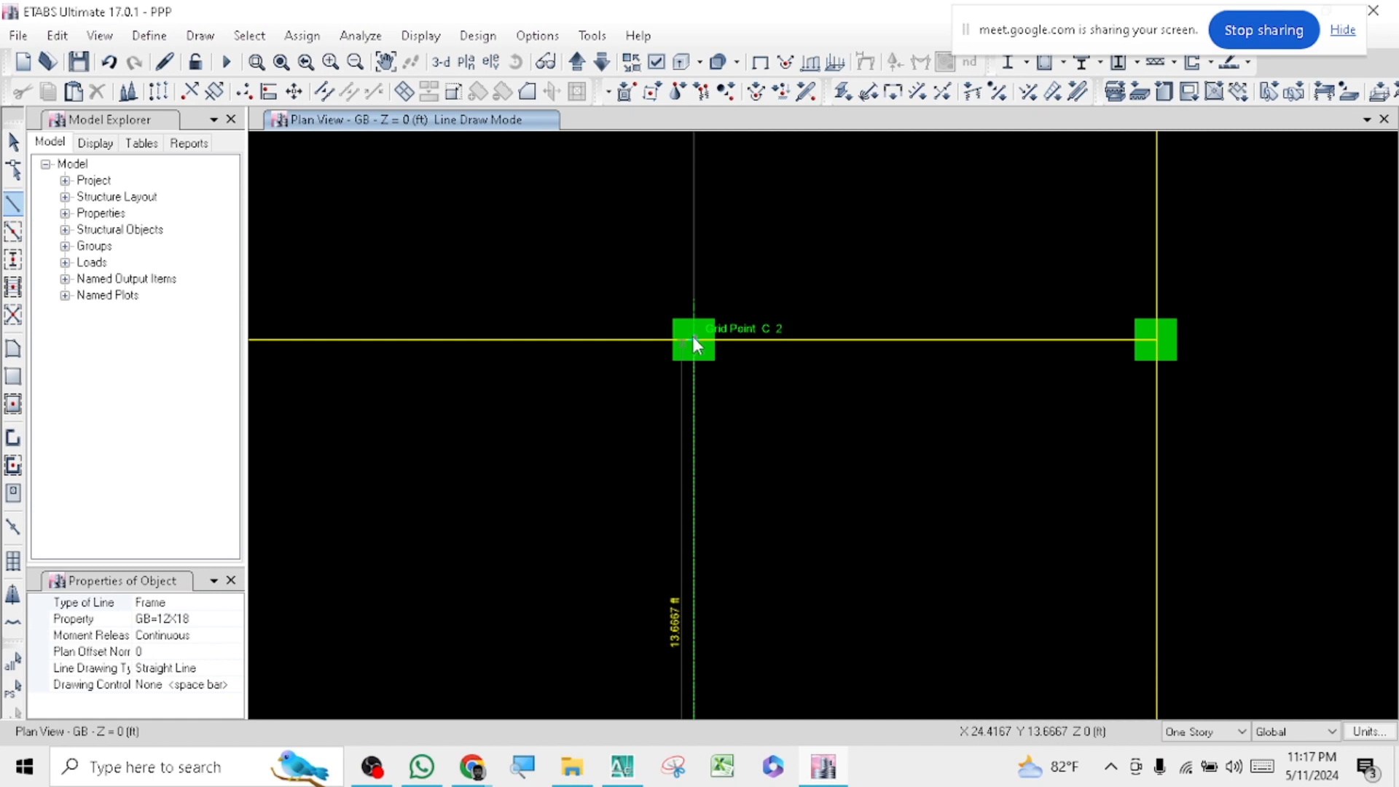
- Continue the GB=12X18 beams up grid line C from C-2 to C-3 and on to C-4, ending there
scroll(532, 459, "down", 2)
scroll(562, 269, "up", 3)
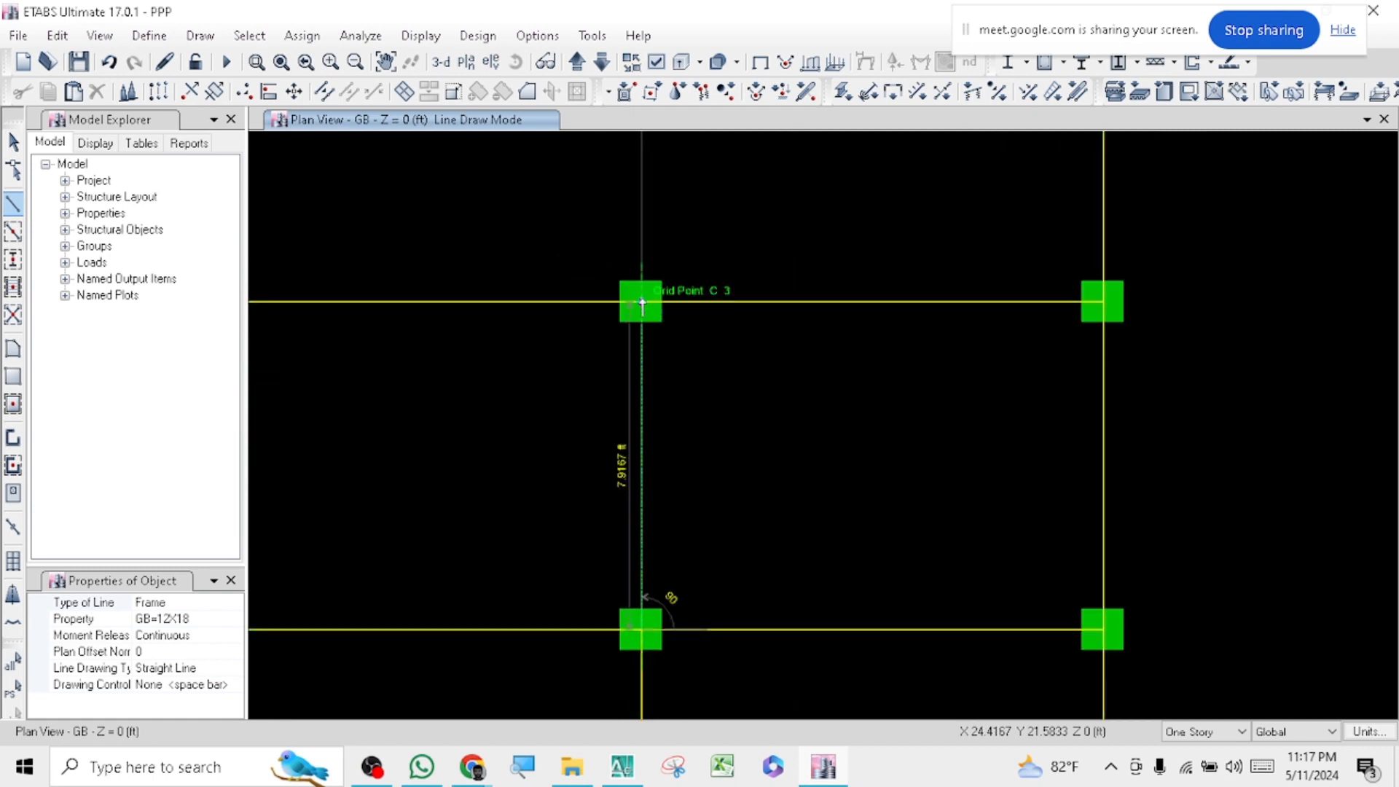
left_click(642, 305)
scroll(685, 375, "down", 4)
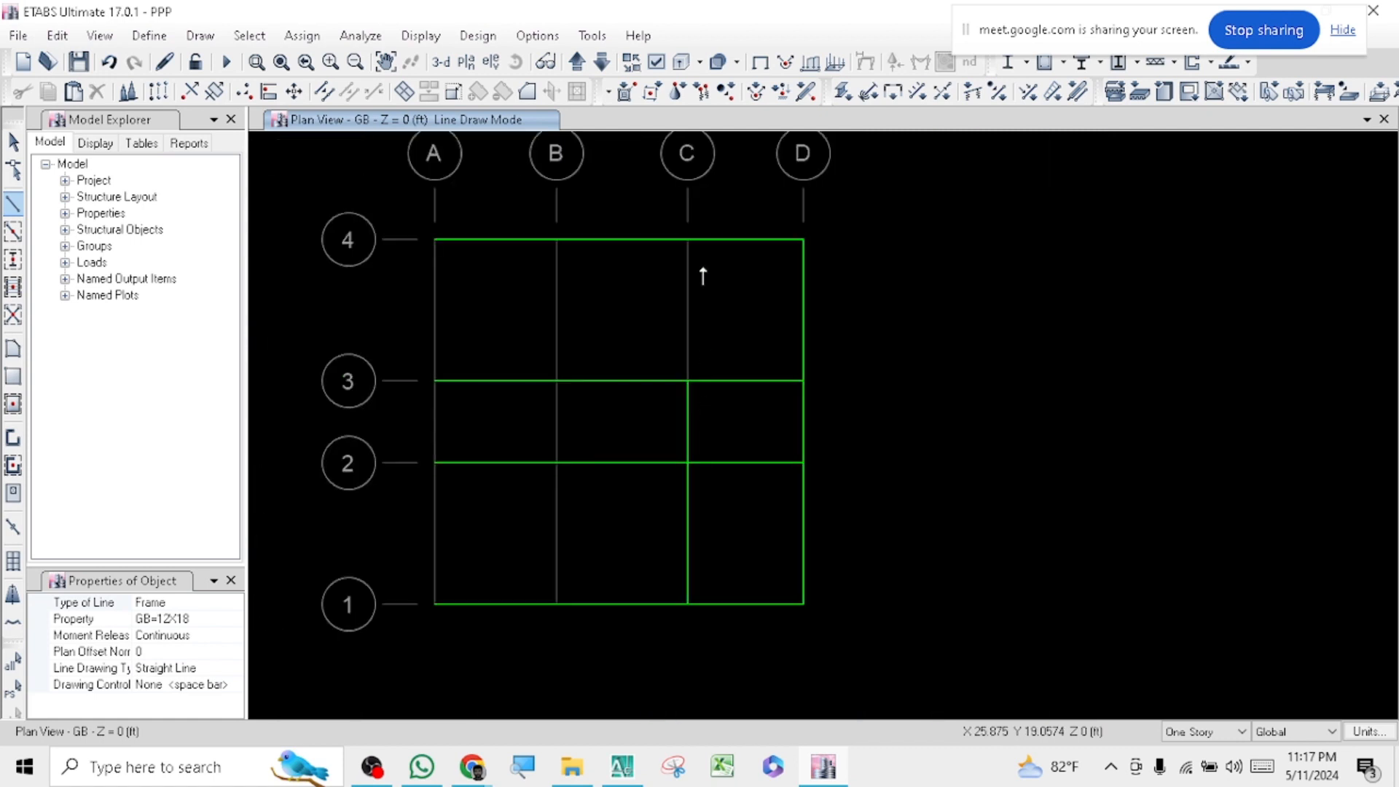
scroll(703, 275, "up", 2)
scroll(689, 233, "up", 3)
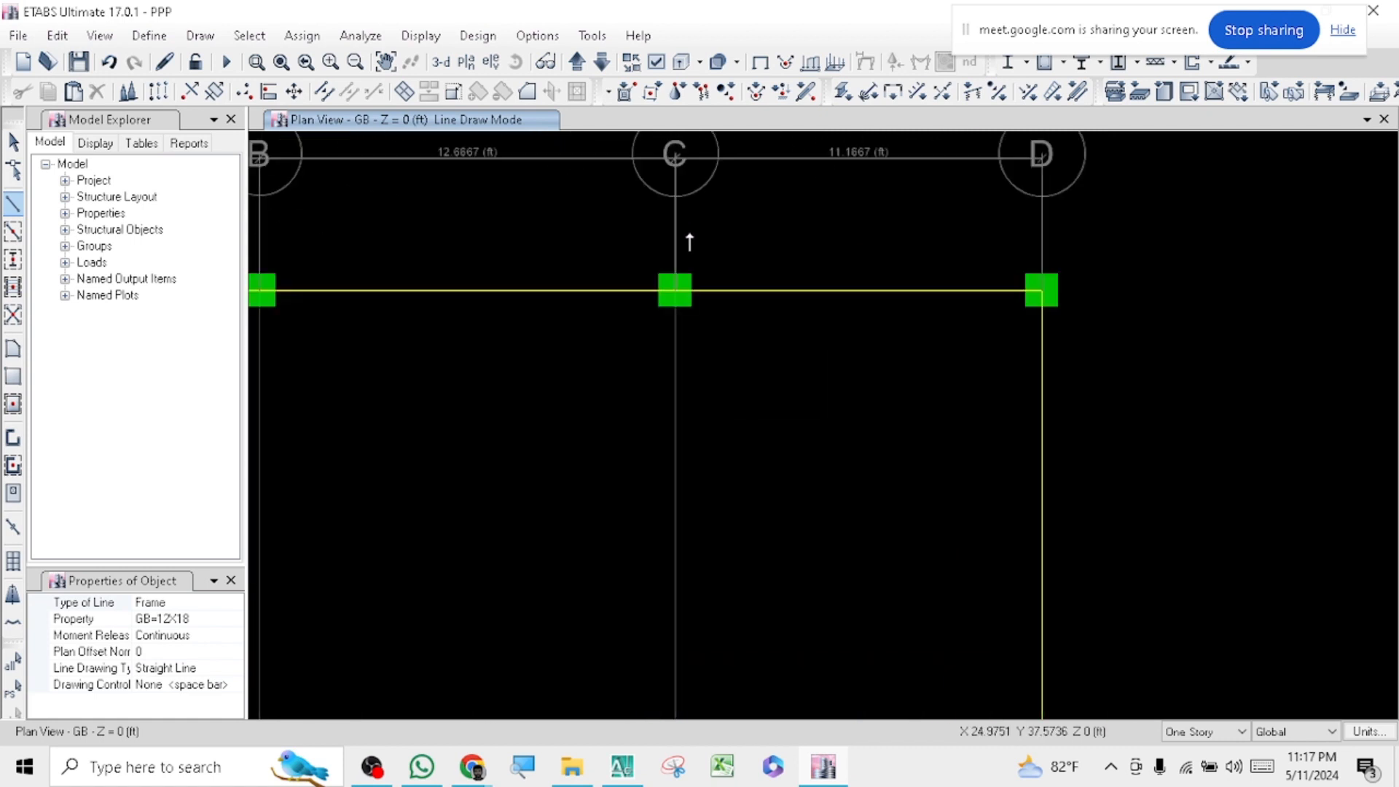
left_click(669, 306)
scroll(802, 234, "down", 5)
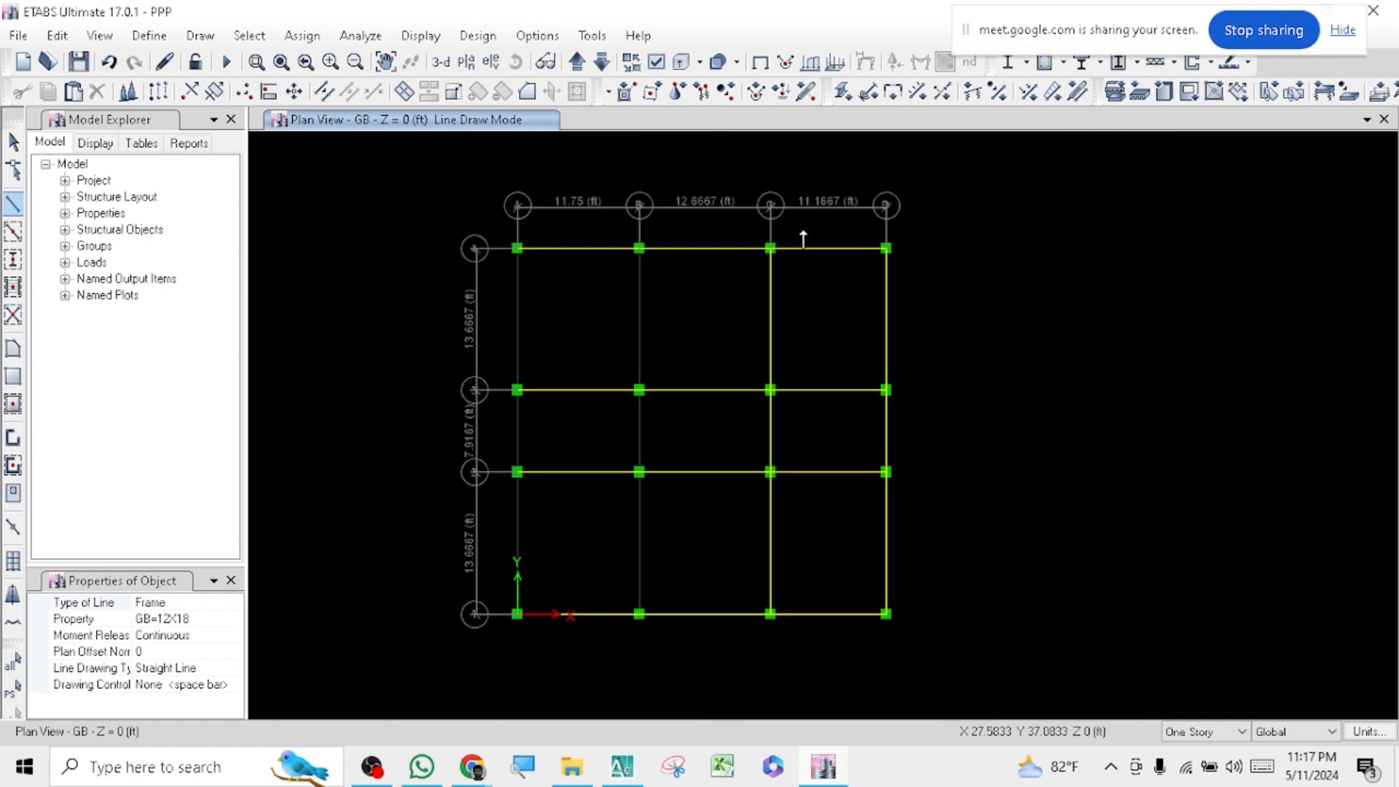
- Draw a straight GB=12X18 beam along grid line B from B-1 to grid point B-2
scroll(622, 577, "up", 5)
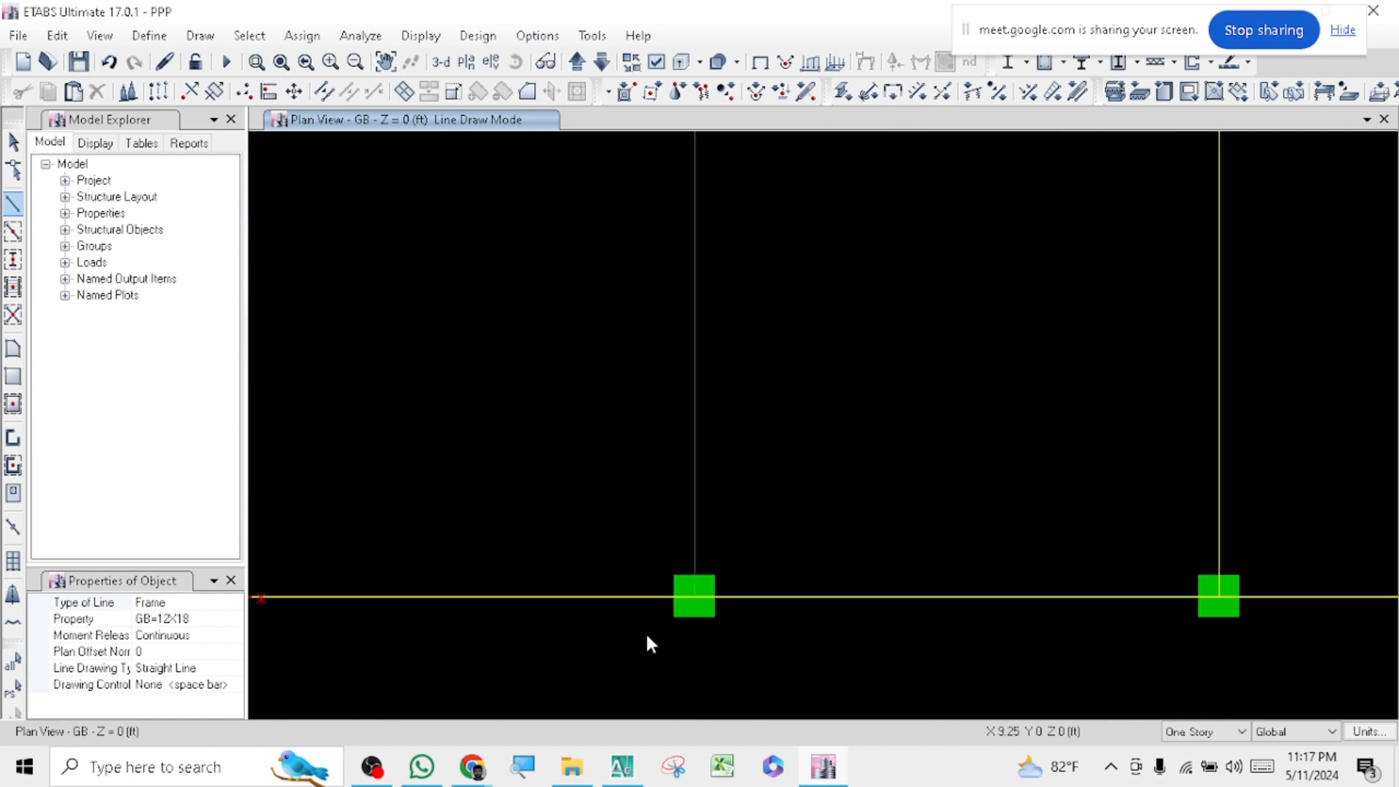
left_click(704, 597)
scroll(581, 369, "down", 5)
scroll(615, 250, "up", 5)
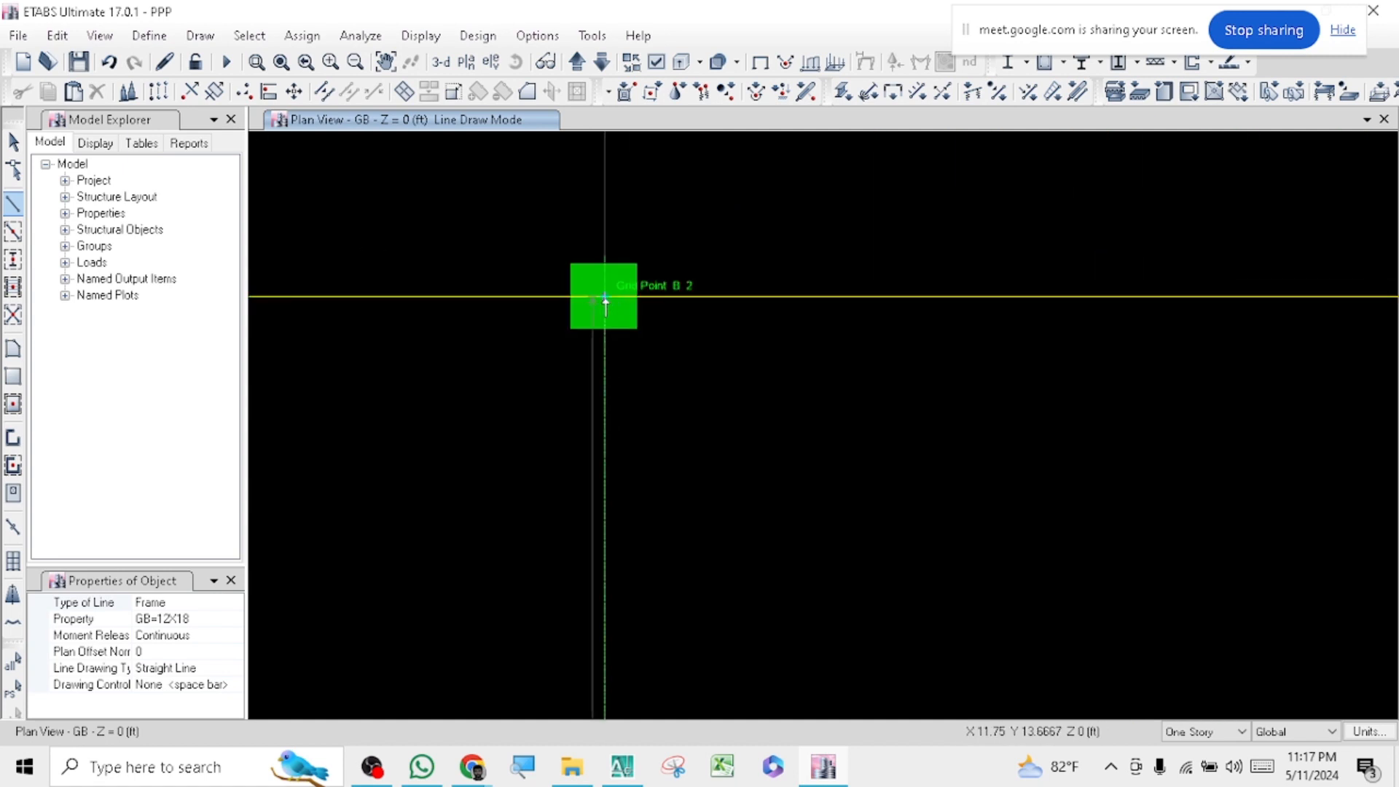
left_click(605, 301)
- Continue the GB=12X18 beams up grid line B from B-2 to B-3 and on to B-4, ending there
scroll(525, 430, "down", 5)
scroll(527, 313, "up", 5)
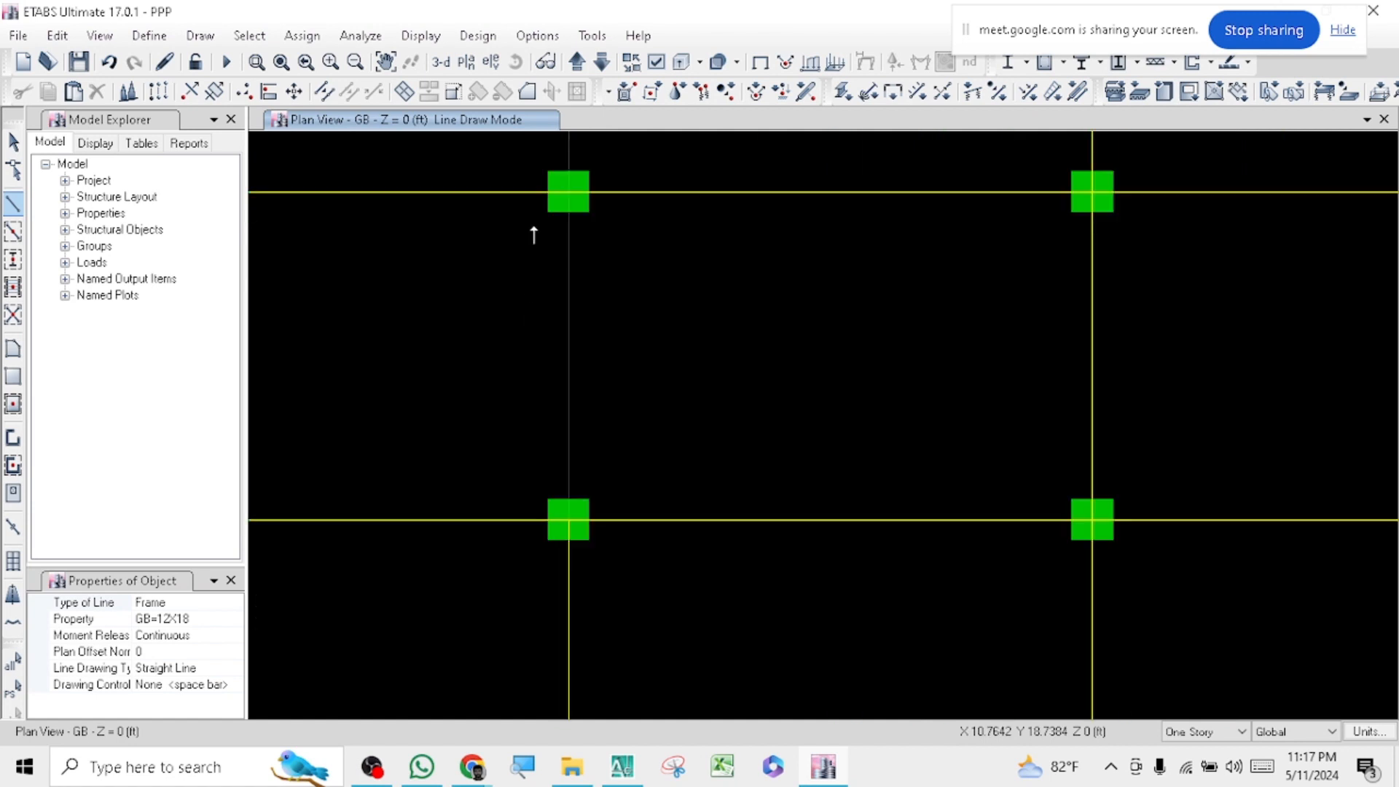
scroll(540, 194, "up", 3)
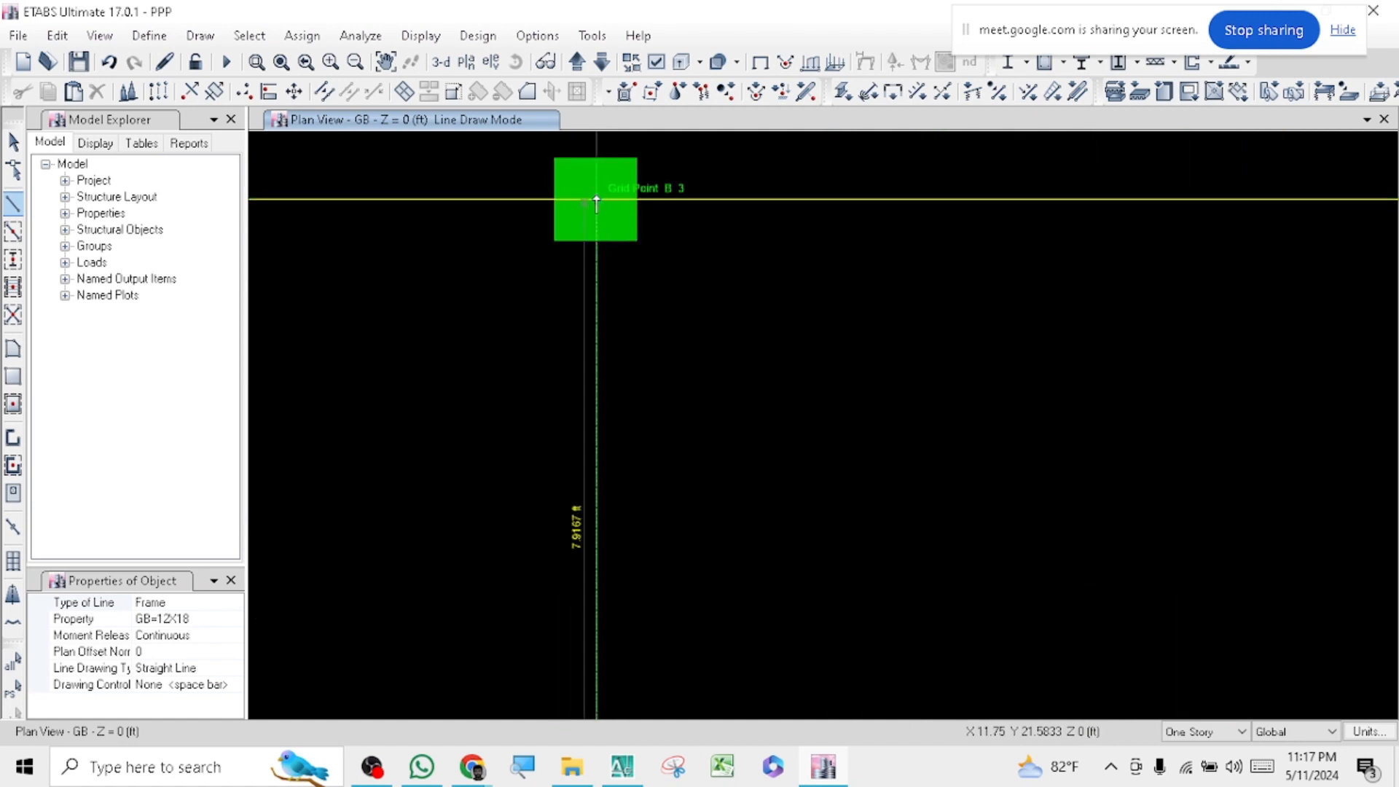
left_click(597, 200)
scroll(581, 387, "down", 4)
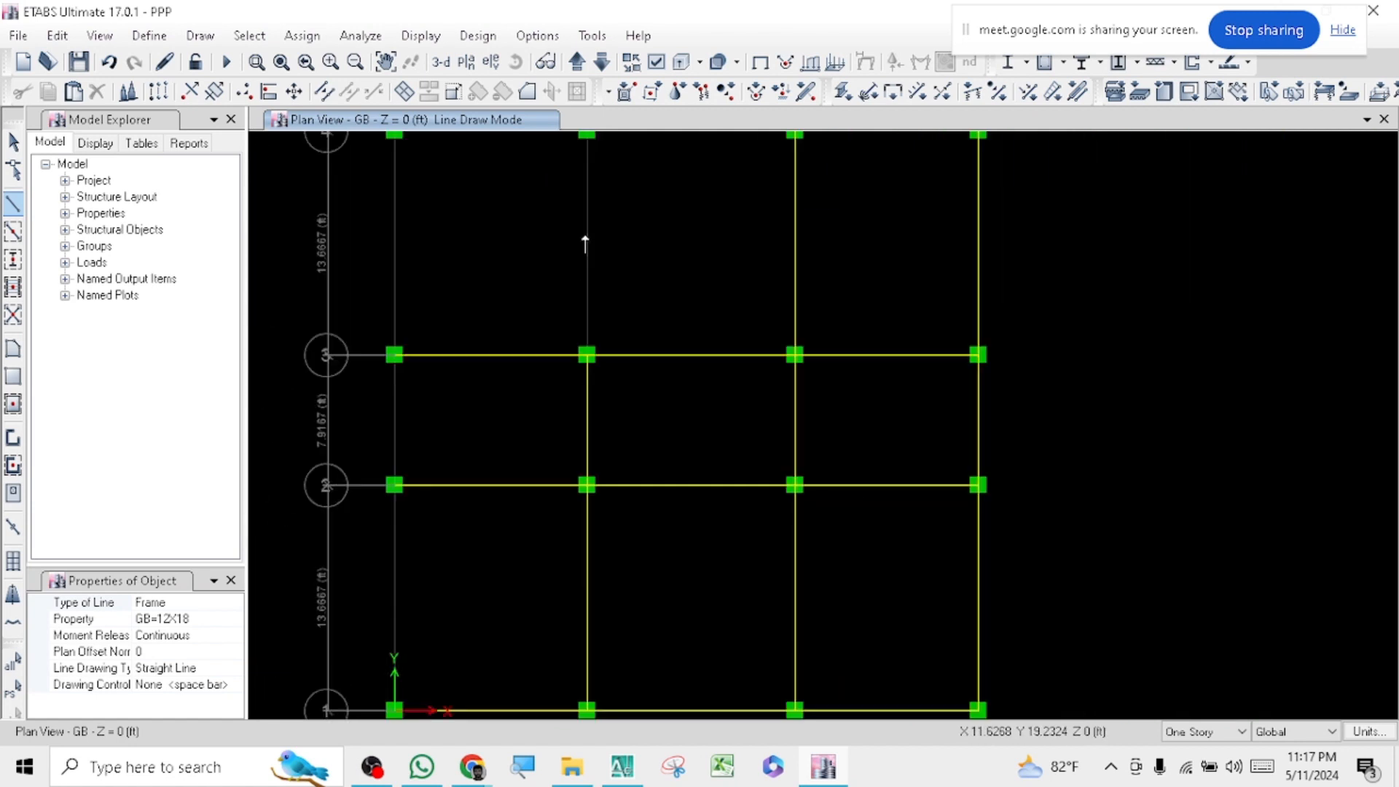
scroll(584, 350, "down", 3)
scroll(578, 300, "up", 4)
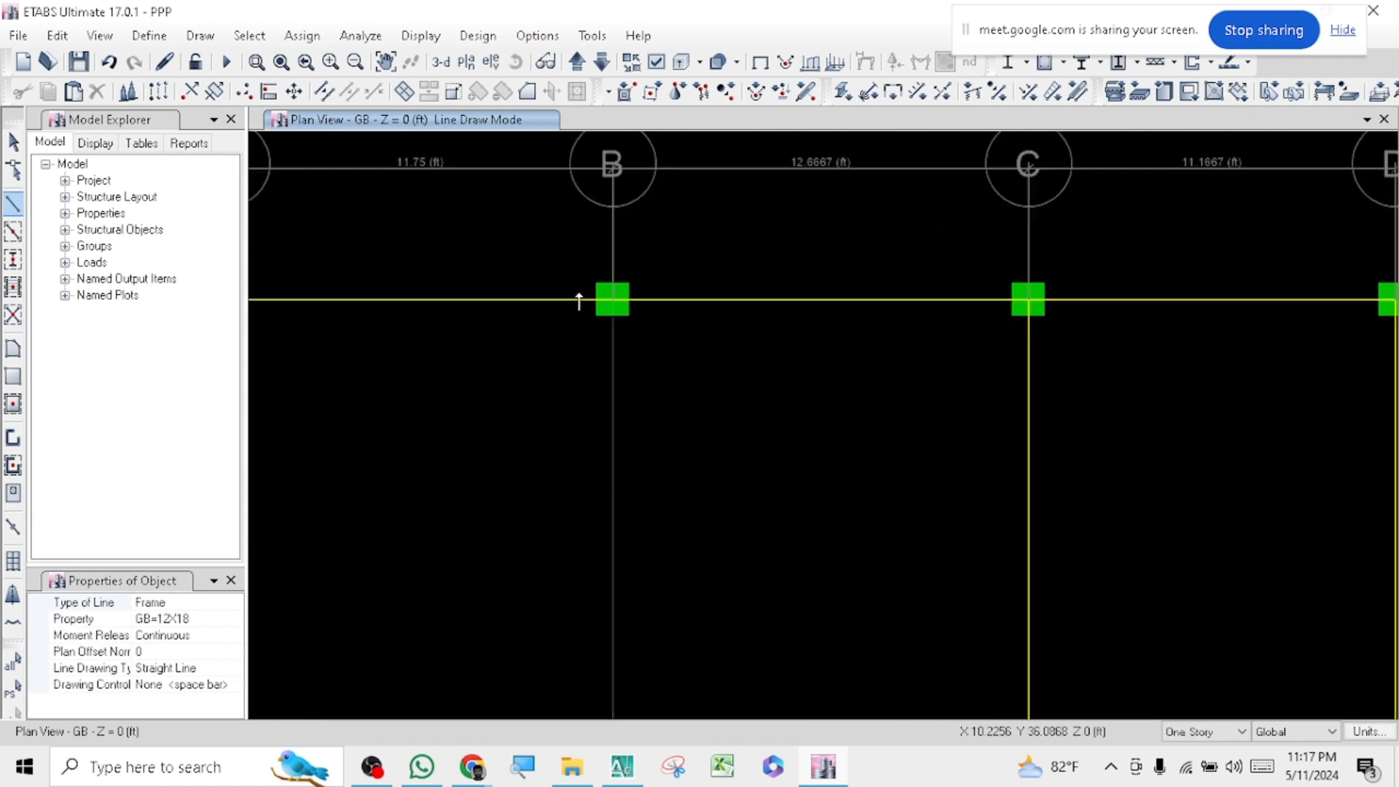
left_click(622, 306)
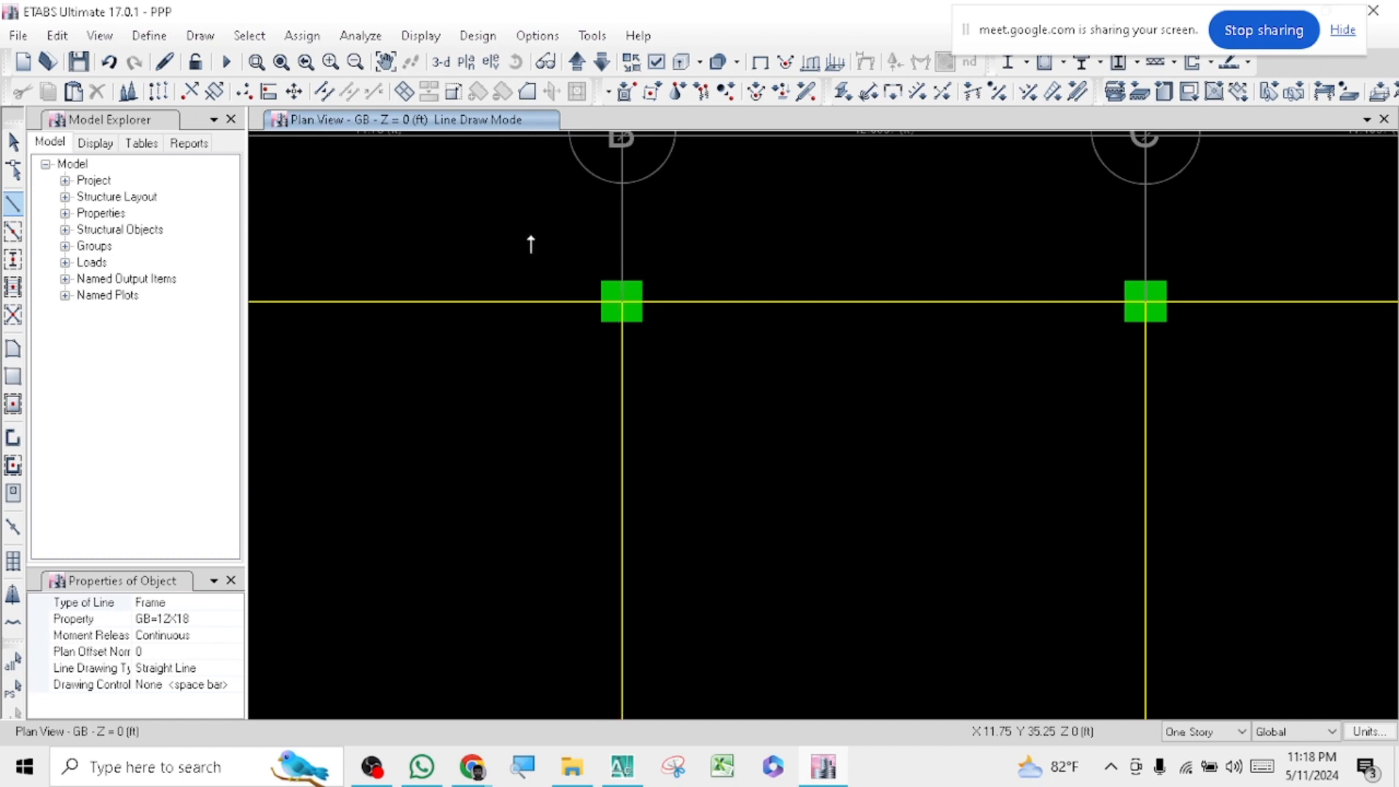
- Draw a straight GB=12X18 beam along grid line A from the origin column at A-1 to A-2
scroll(624, 232, "down", 4)
scroll(508, 598, "up", 5)
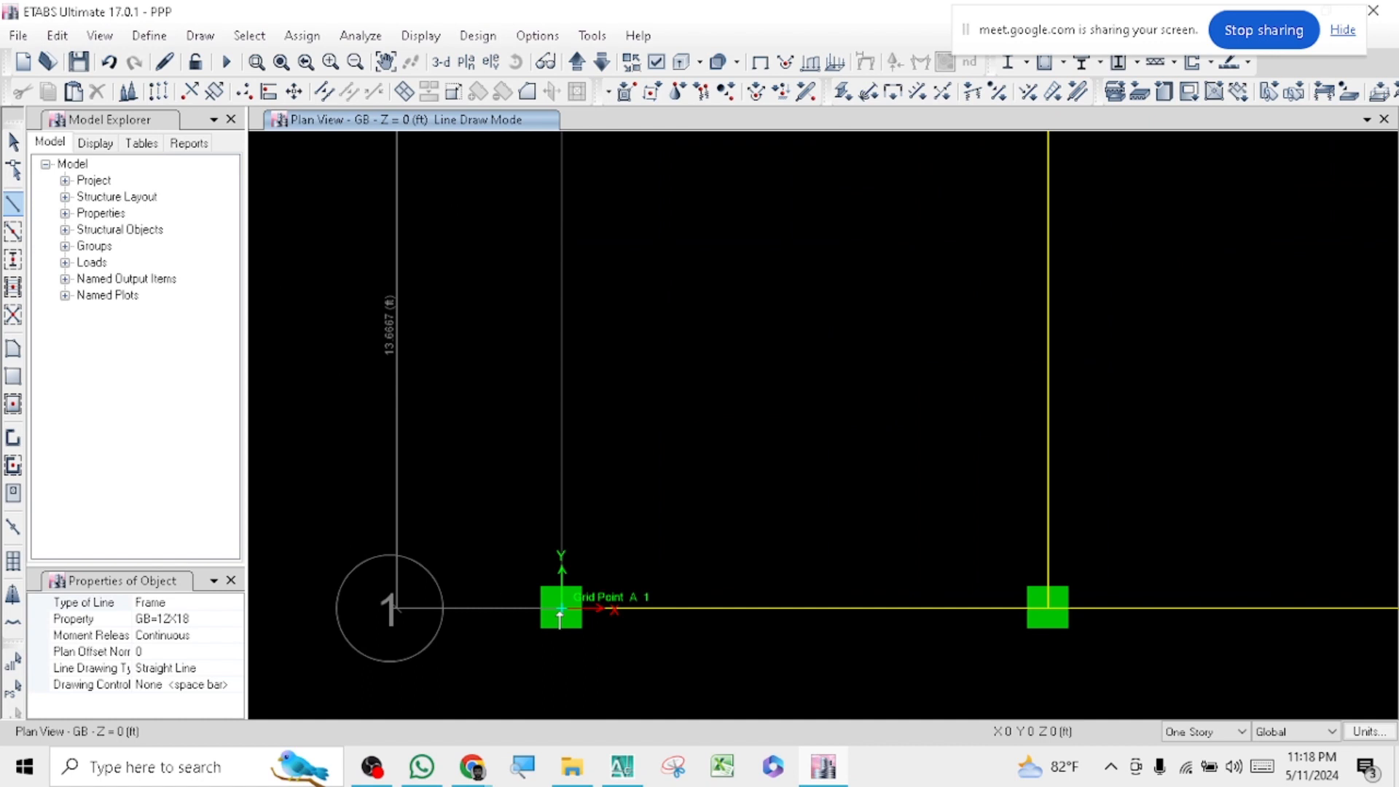
scroll(484, 494, "down", 4)
scroll(466, 535, "up", 4)
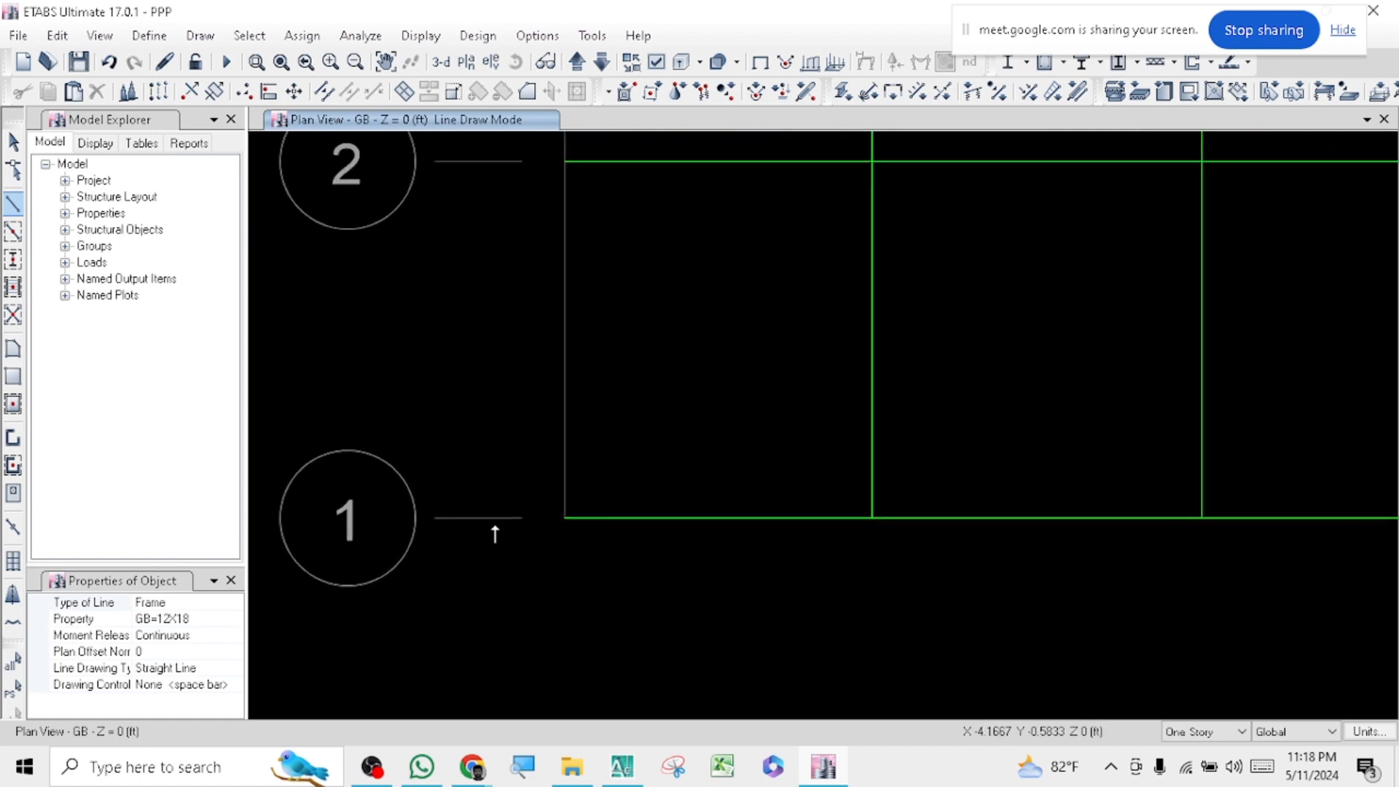
scroll(575, 525, "down", 2)
scroll(556, 531, "up", 4)
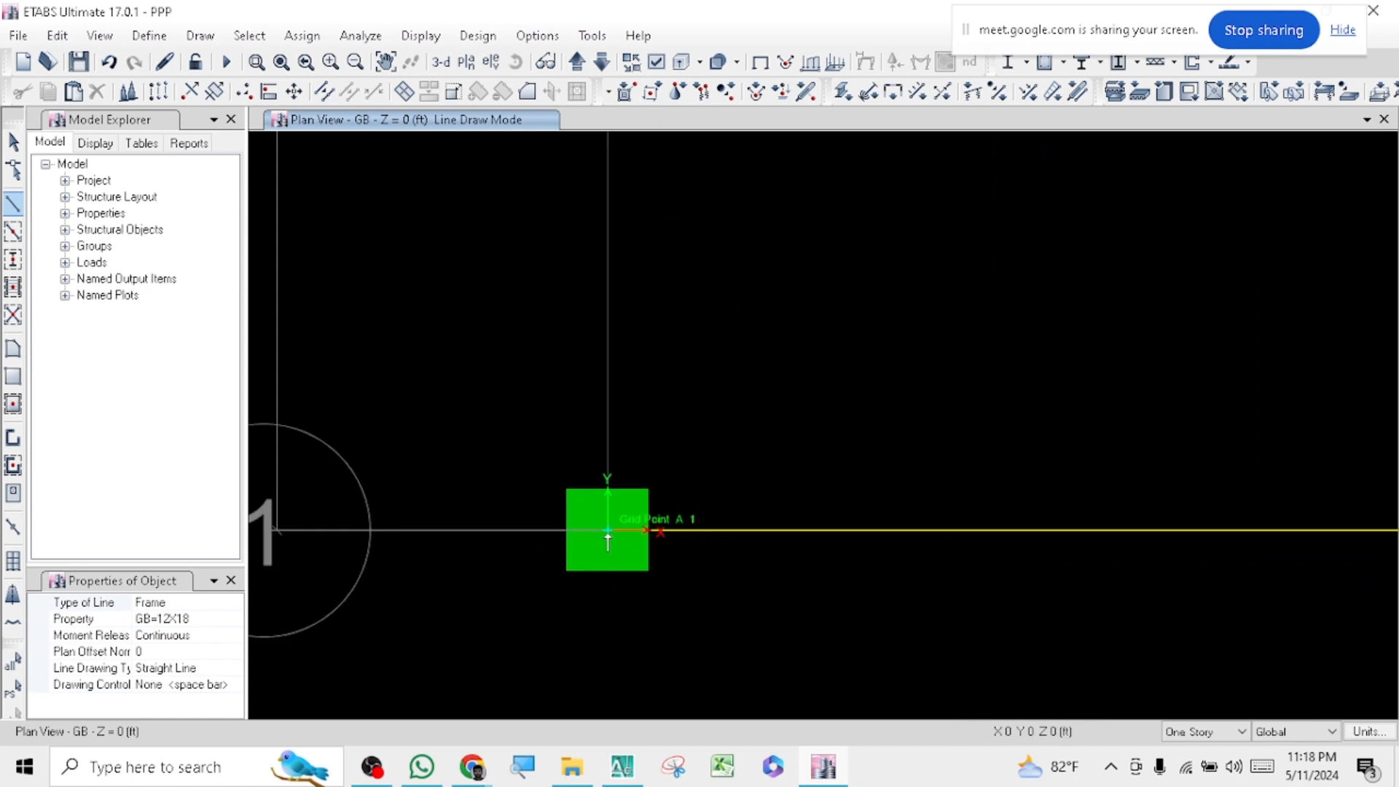
left_click(608, 543)
scroll(487, 563, "down", 5)
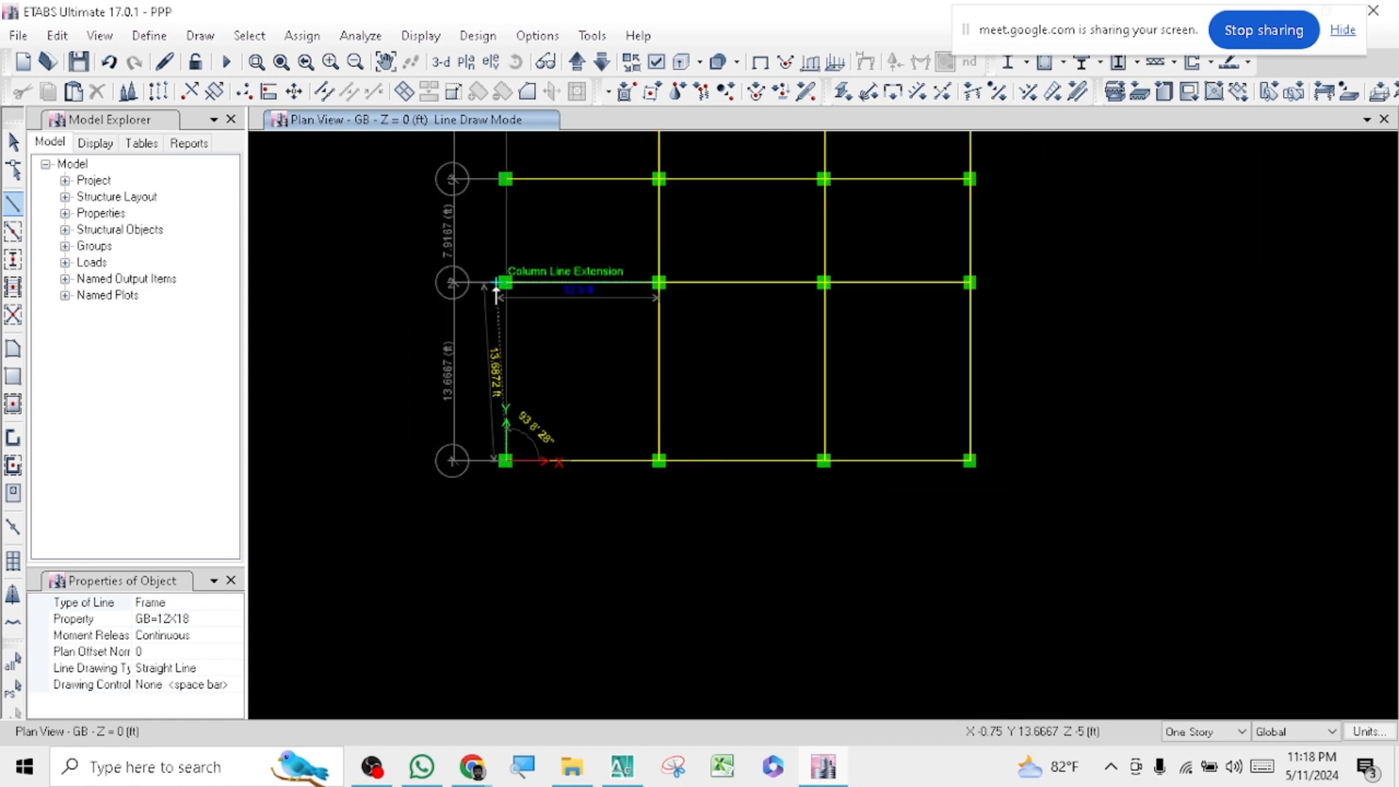
scroll(497, 289, "up", 3)
scroll(500, 282, "down", 2)
scroll(508, 281, "up", 4)
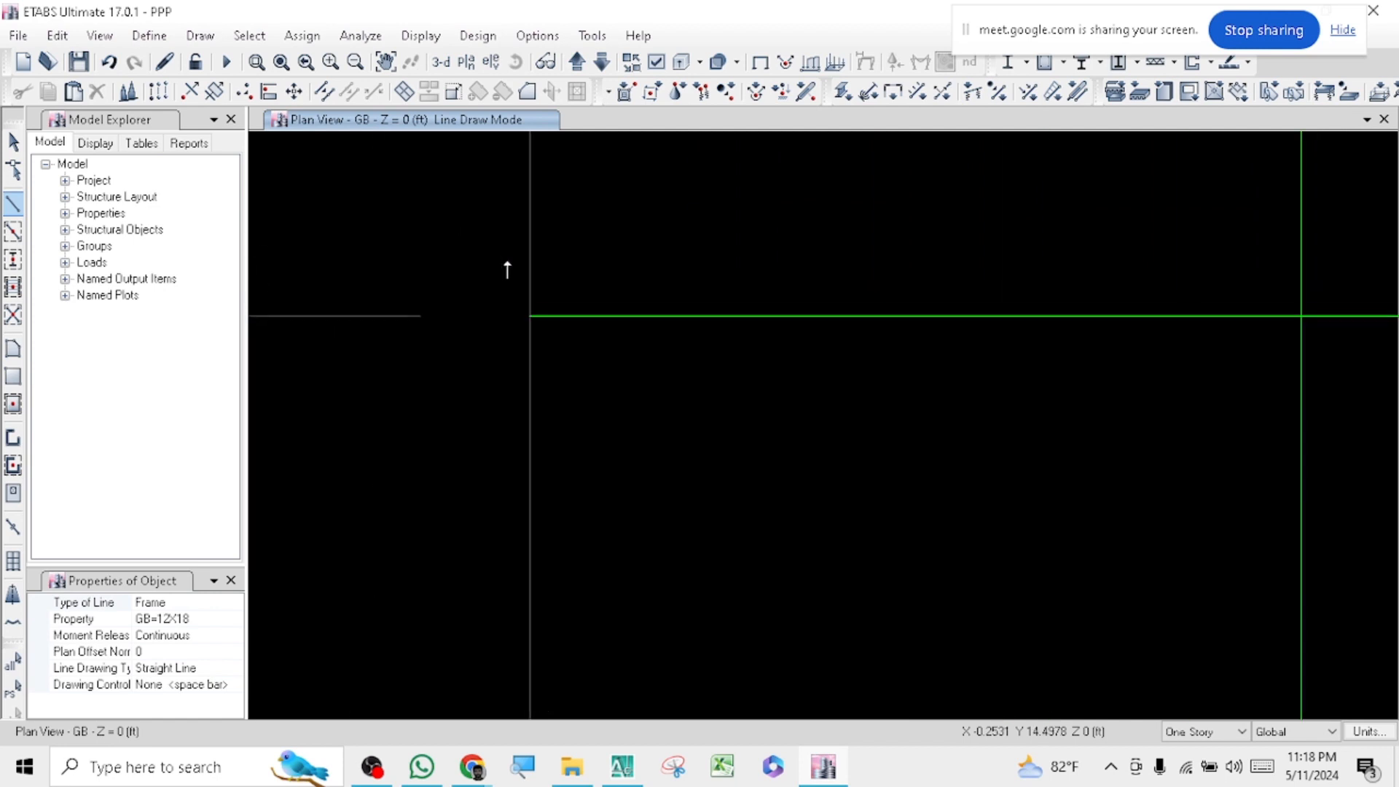
scroll(507, 269, "down", 3)
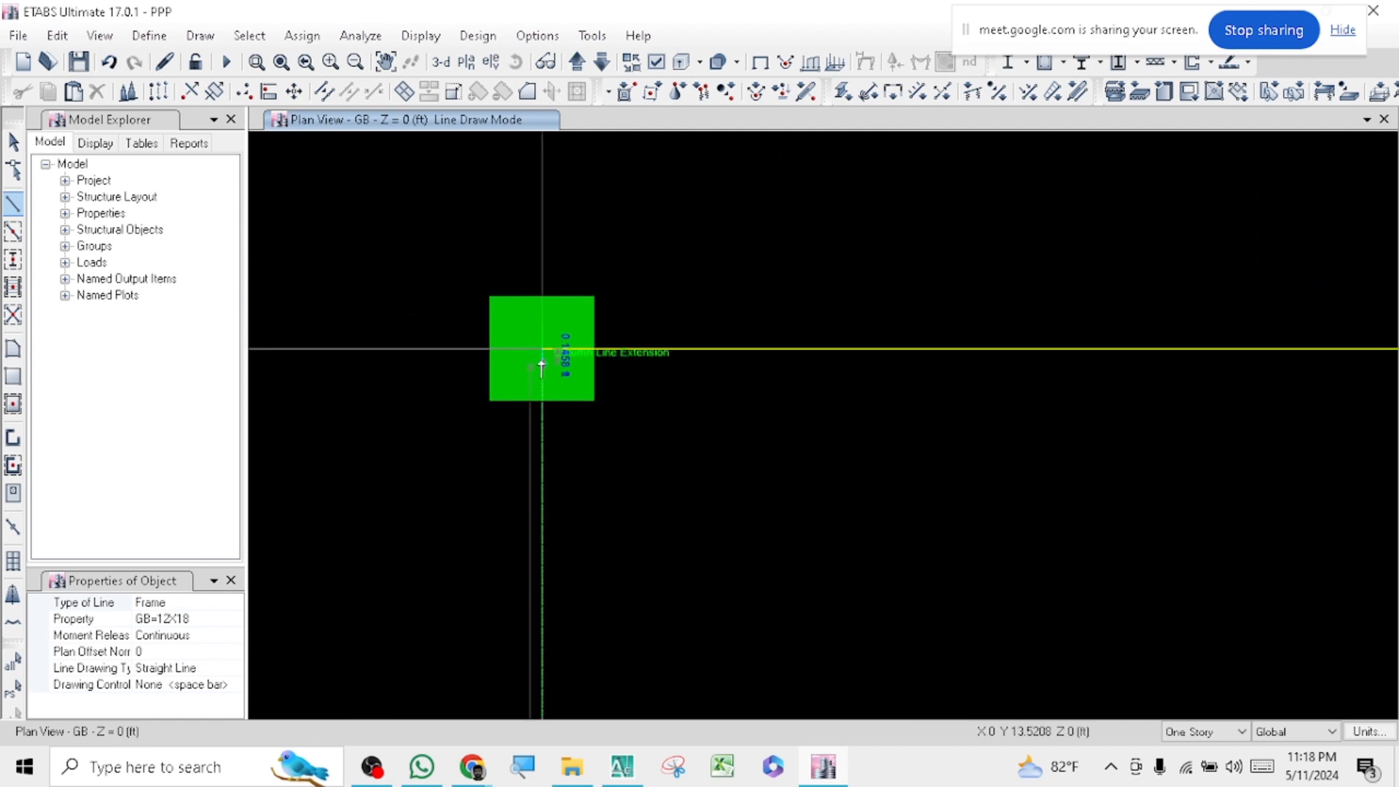
left_click(542, 355)
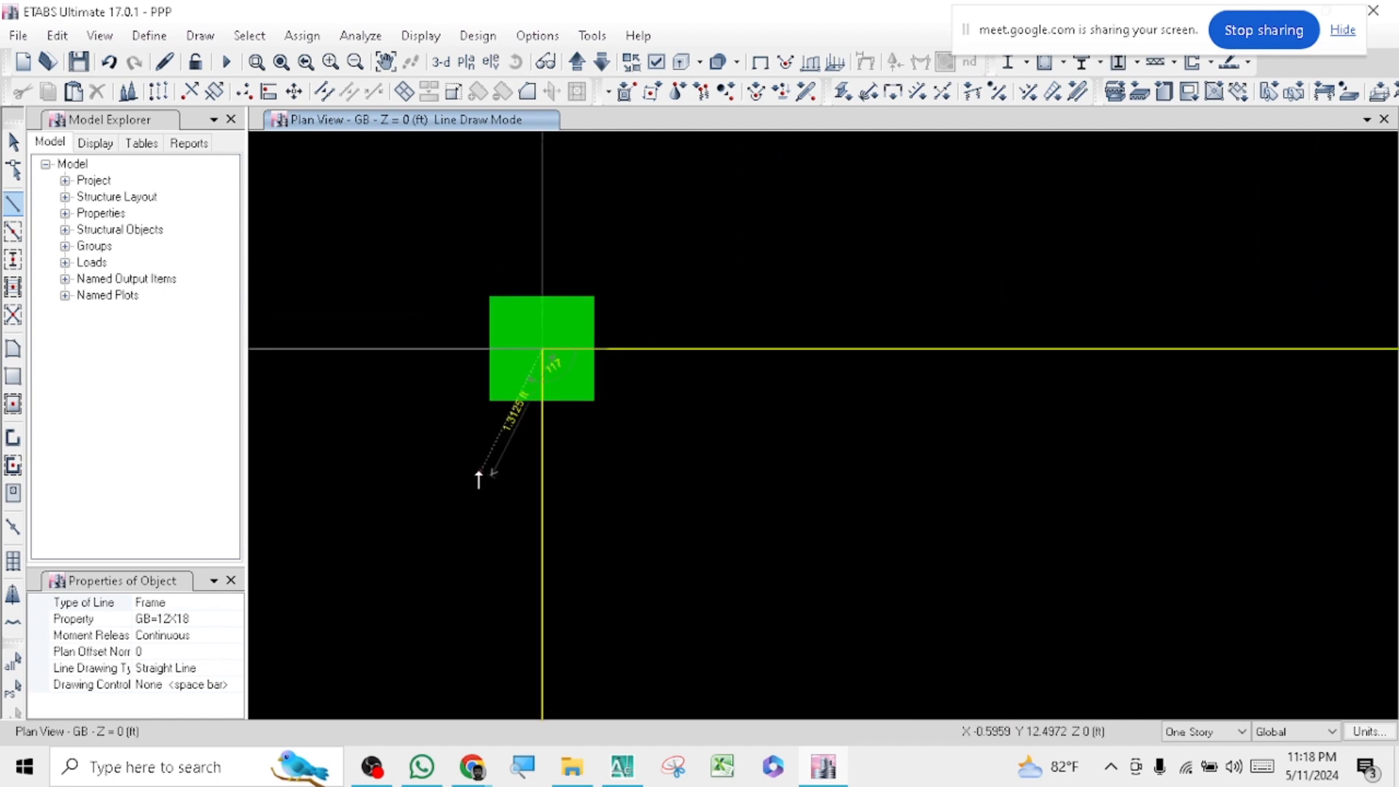
- Continue the GB=12X18 beam up grid line A from A-2 to grid point A-3
scroll(477, 473, "down", 4)
scroll(474, 226, "up", 3)
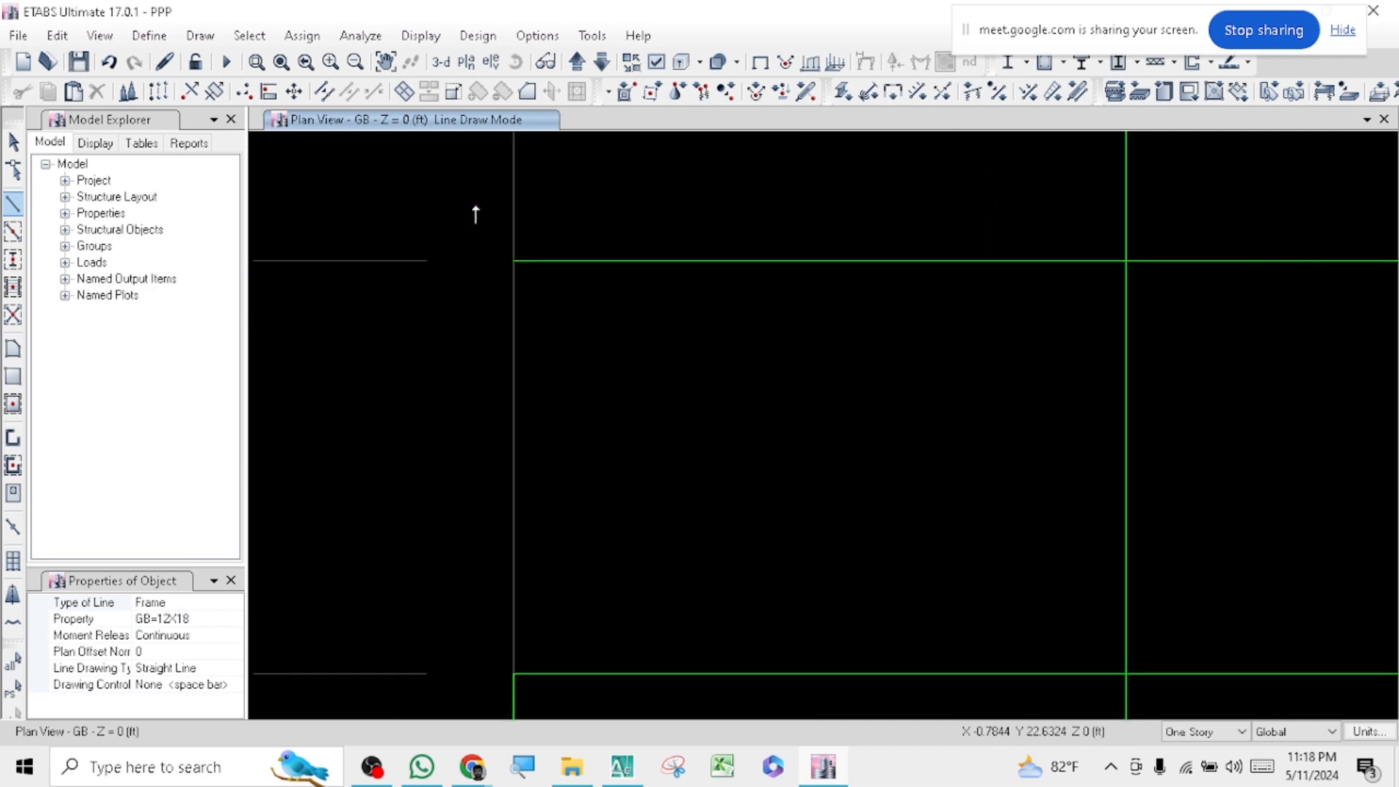
left_click(521, 283)
- Continue the GB=12X18 beam up grid line A from A-3 to A-4 and leave line drawing mode
scroll(447, 393, "down", 4)
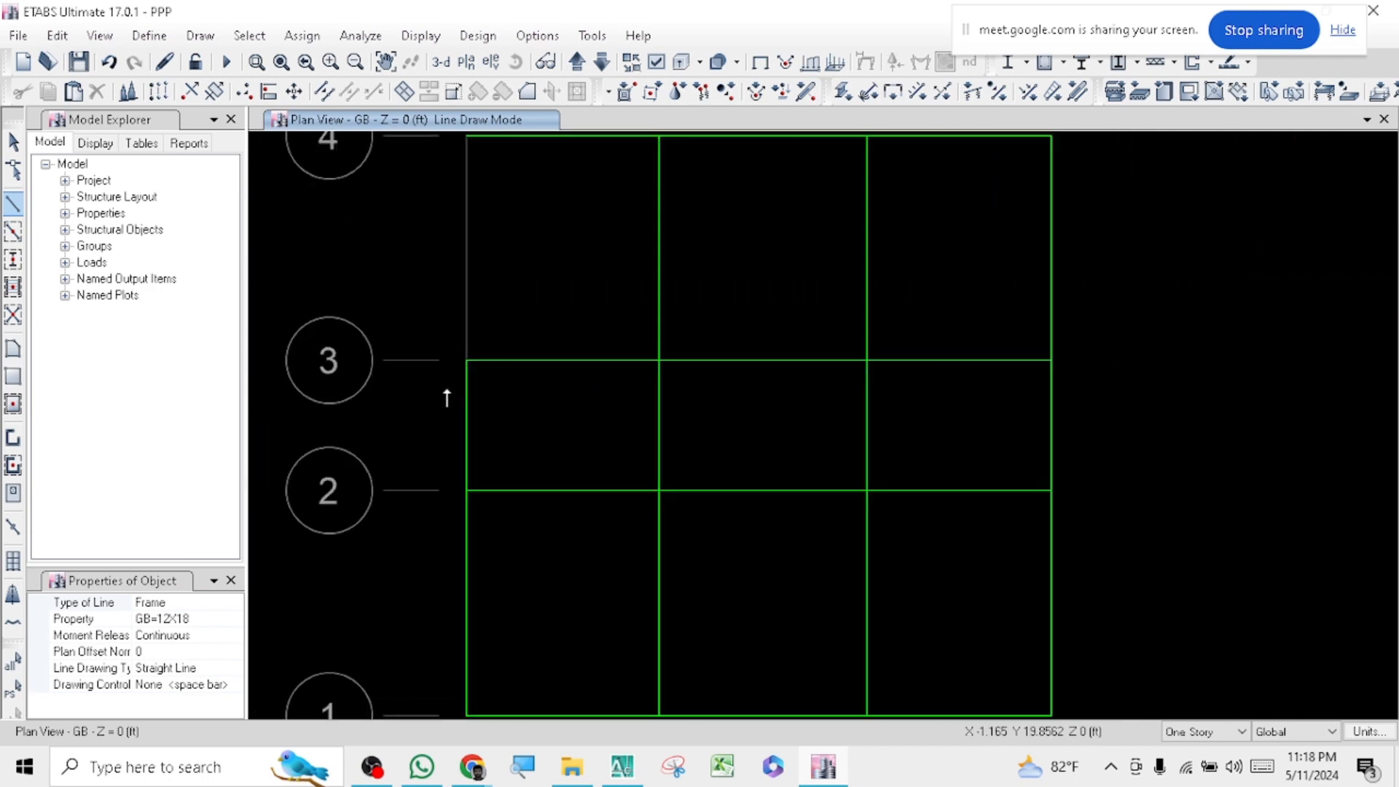
scroll(471, 366, "up", 3)
scroll(451, 326, "down", 3)
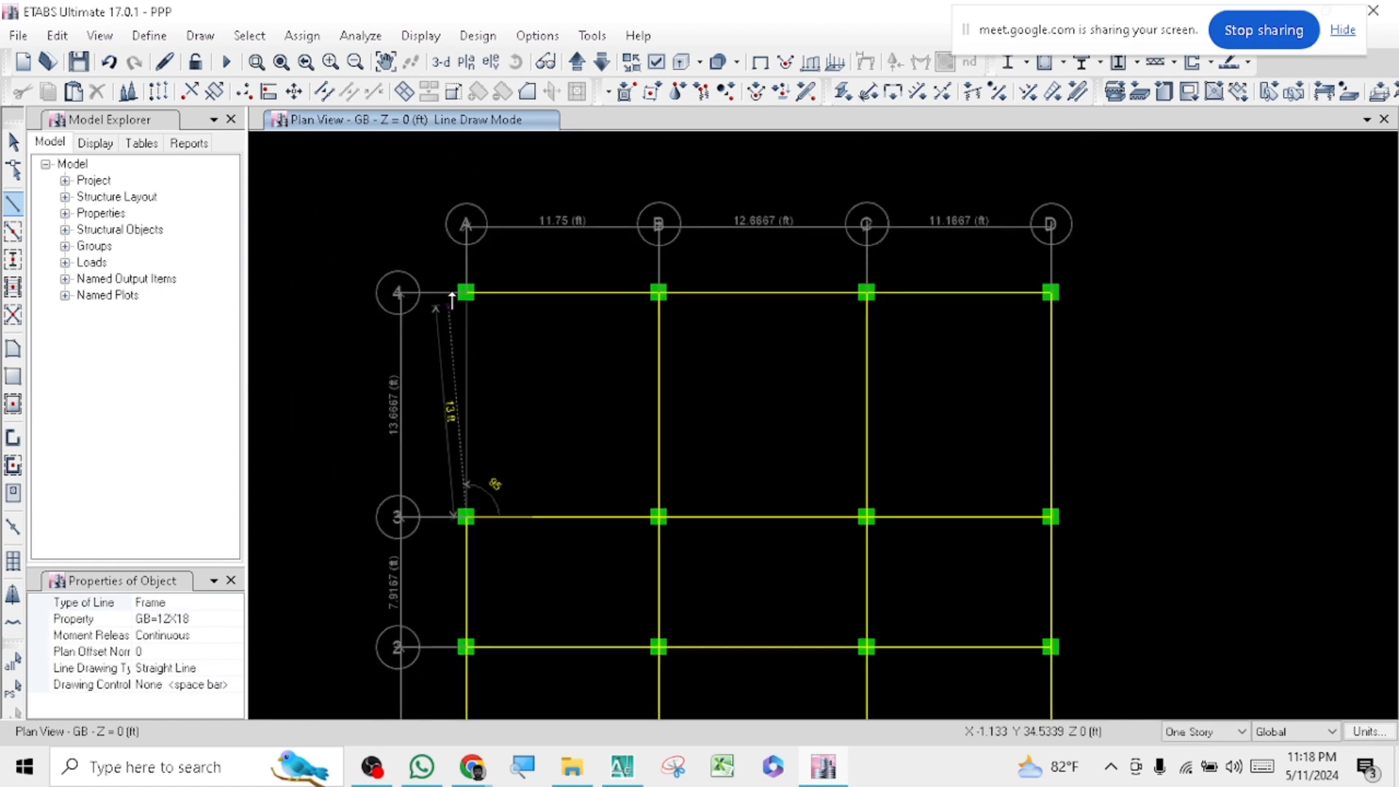
scroll(452, 291, "up", 3)
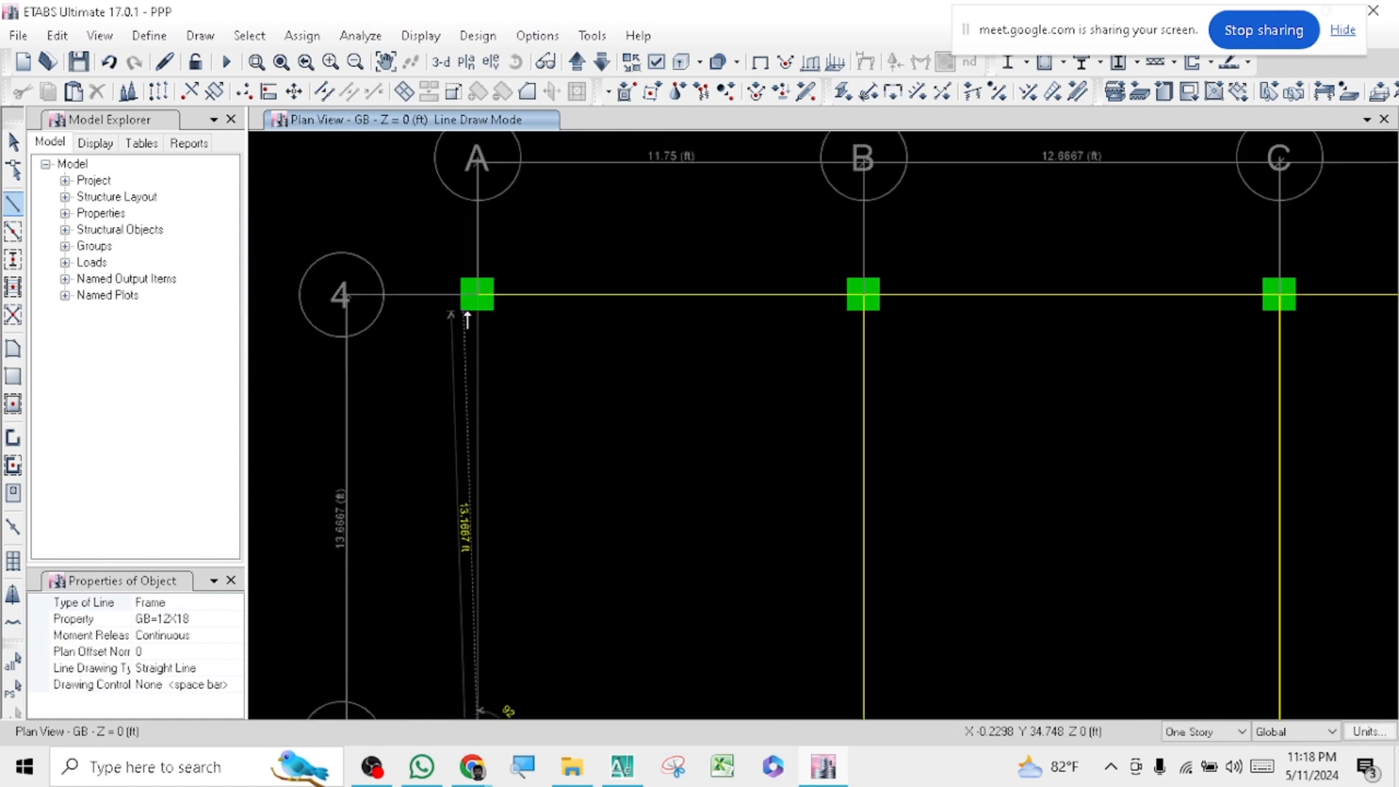
scroll(464, 288, "up", 5)
scroll(464, 288, "up", 1)
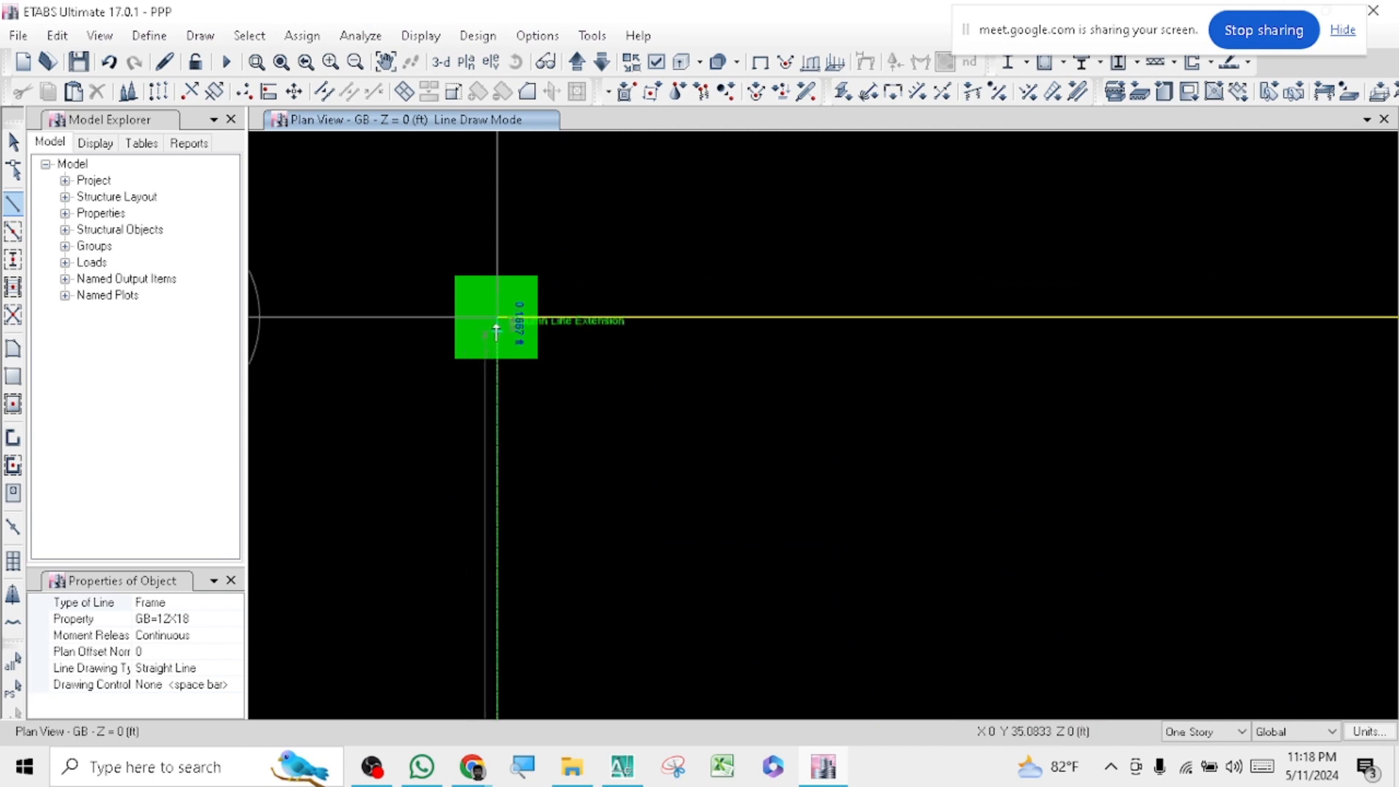
left_click(497, 318)
scroll(600, 245, "down", 5)
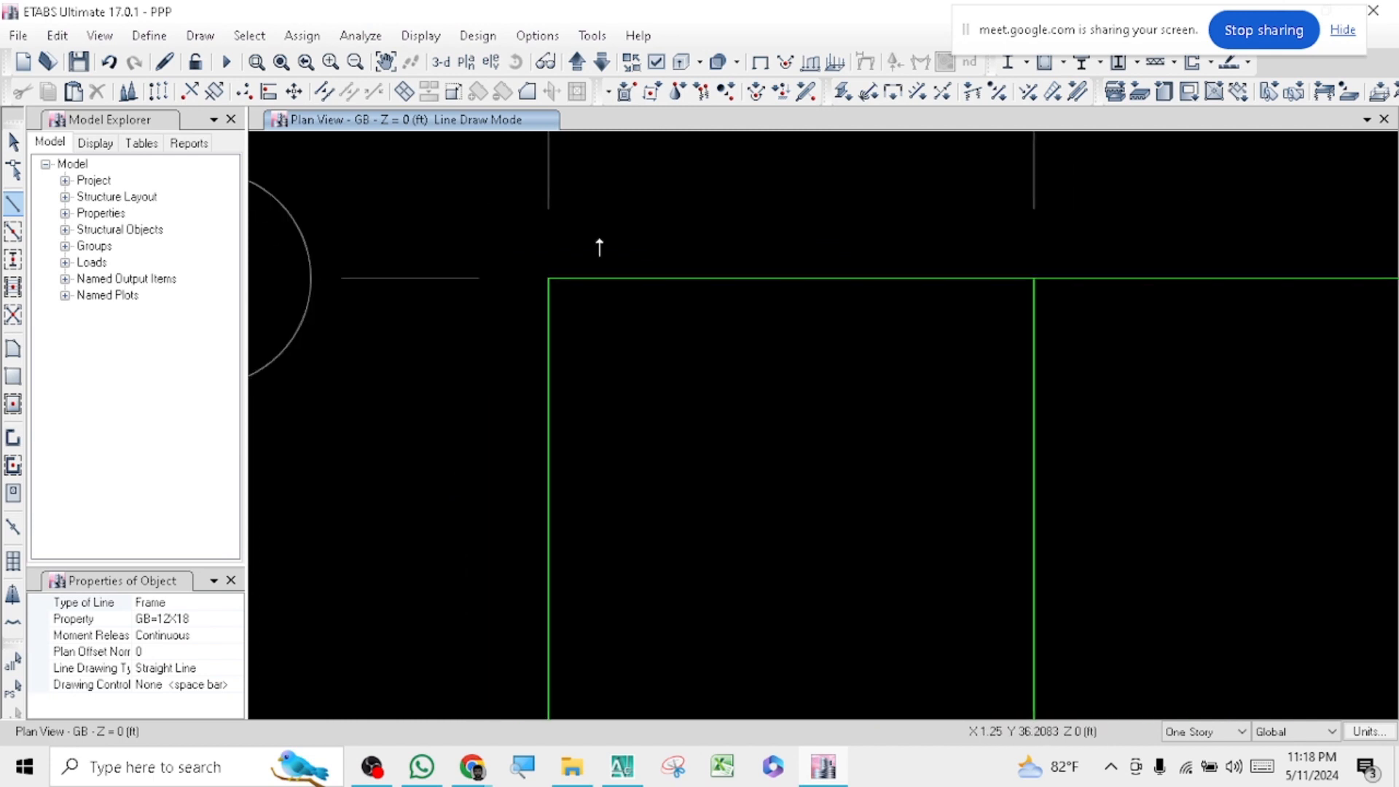
scroll(600, 245, "down", 1)
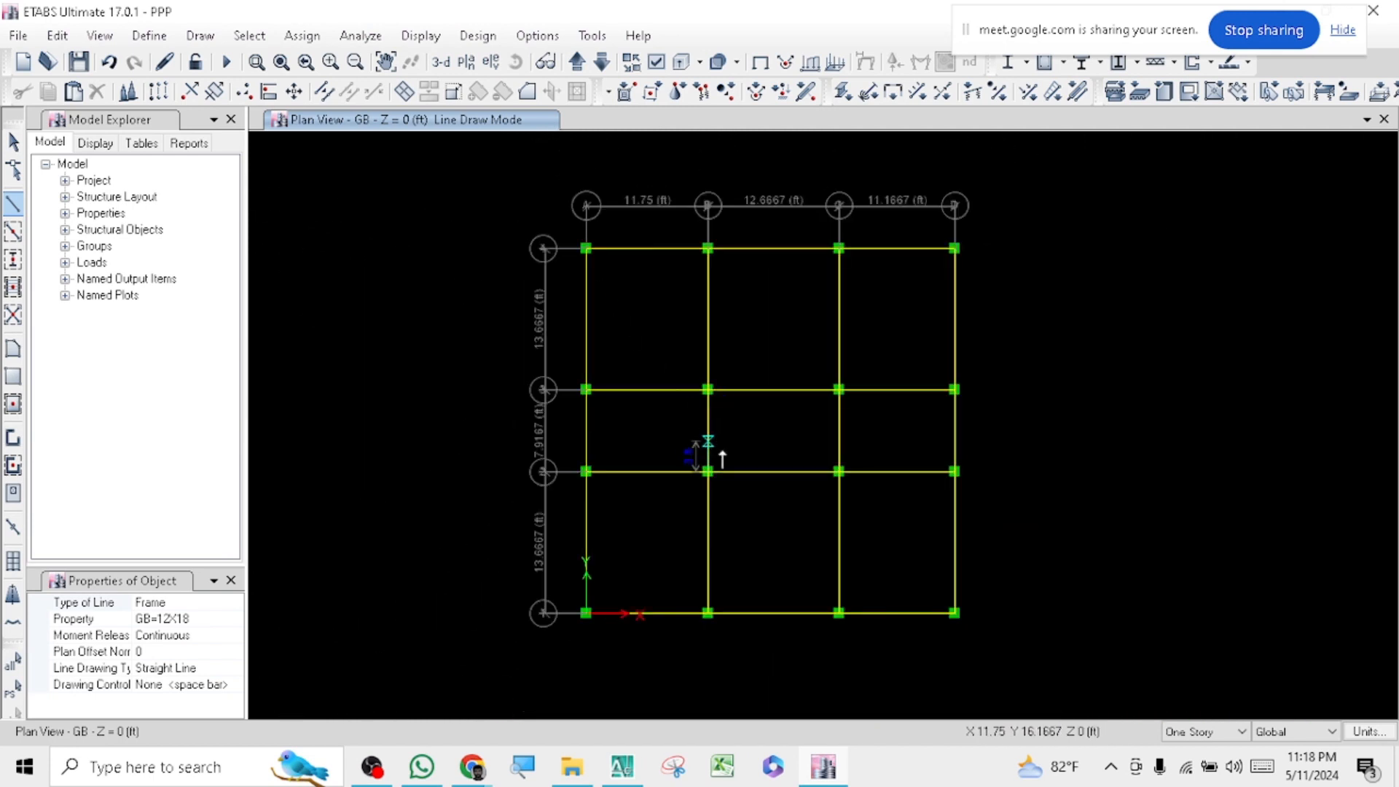
left_click(13, 143)
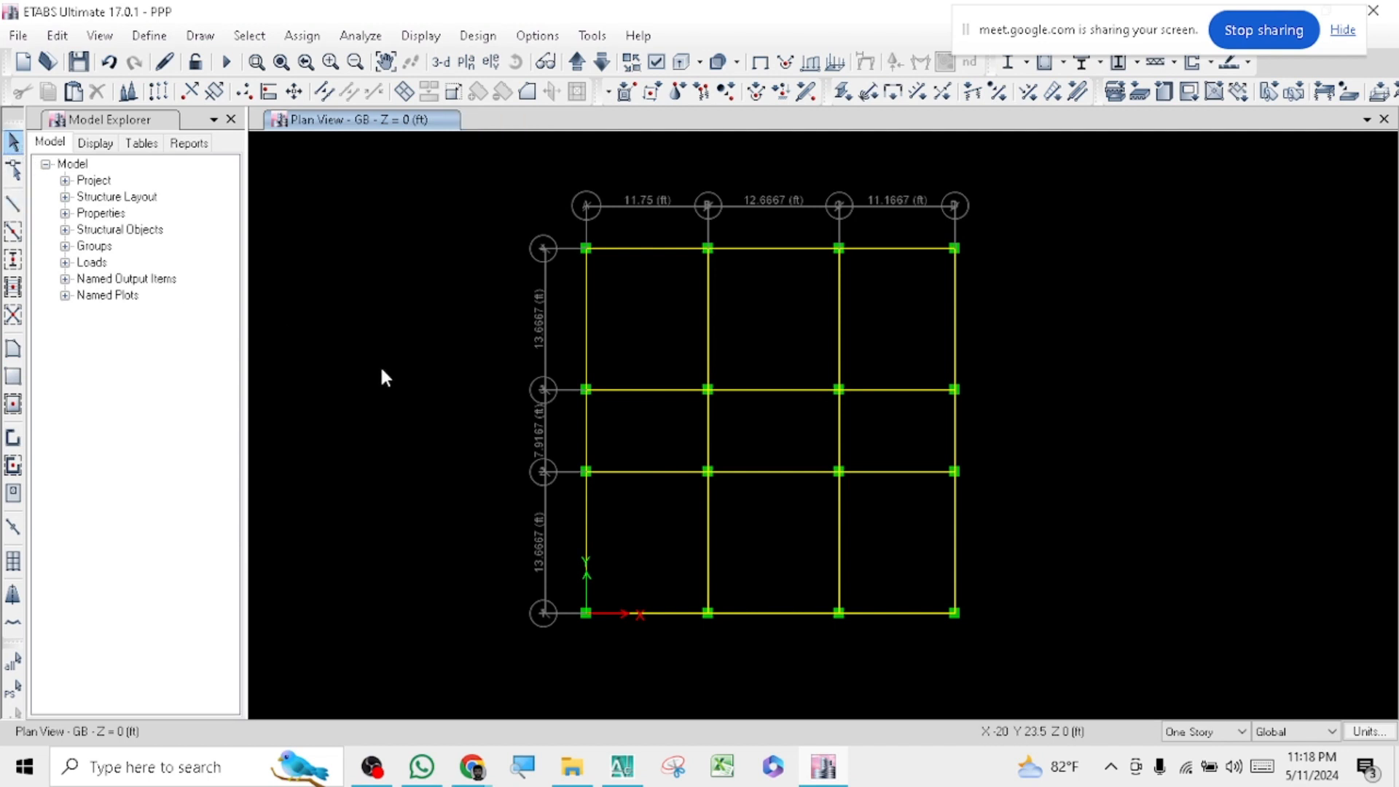
- Switch from the GB plan to the 3-D view and show the model's rendered view
middle_click_drag(380, 366, 351, 373)
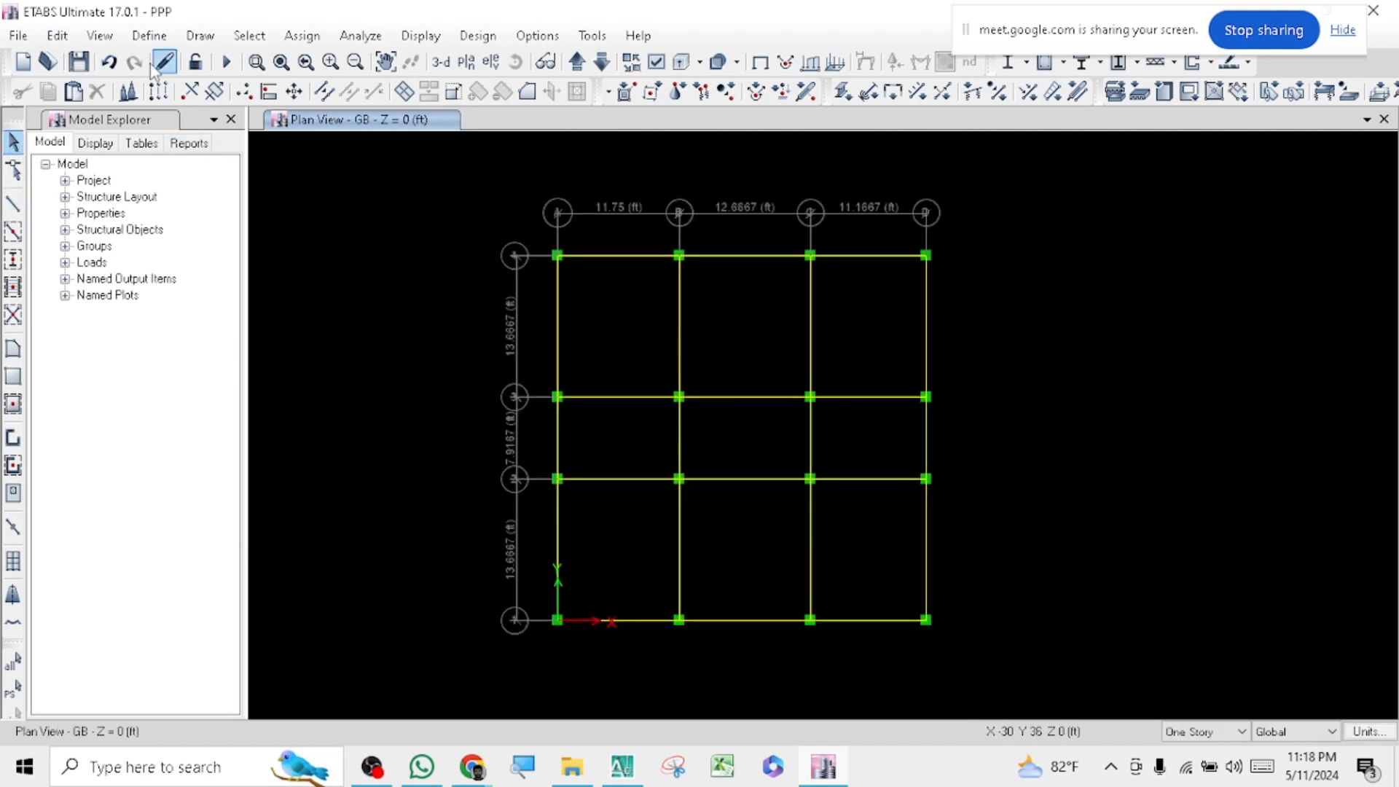
left_click(100, 36)
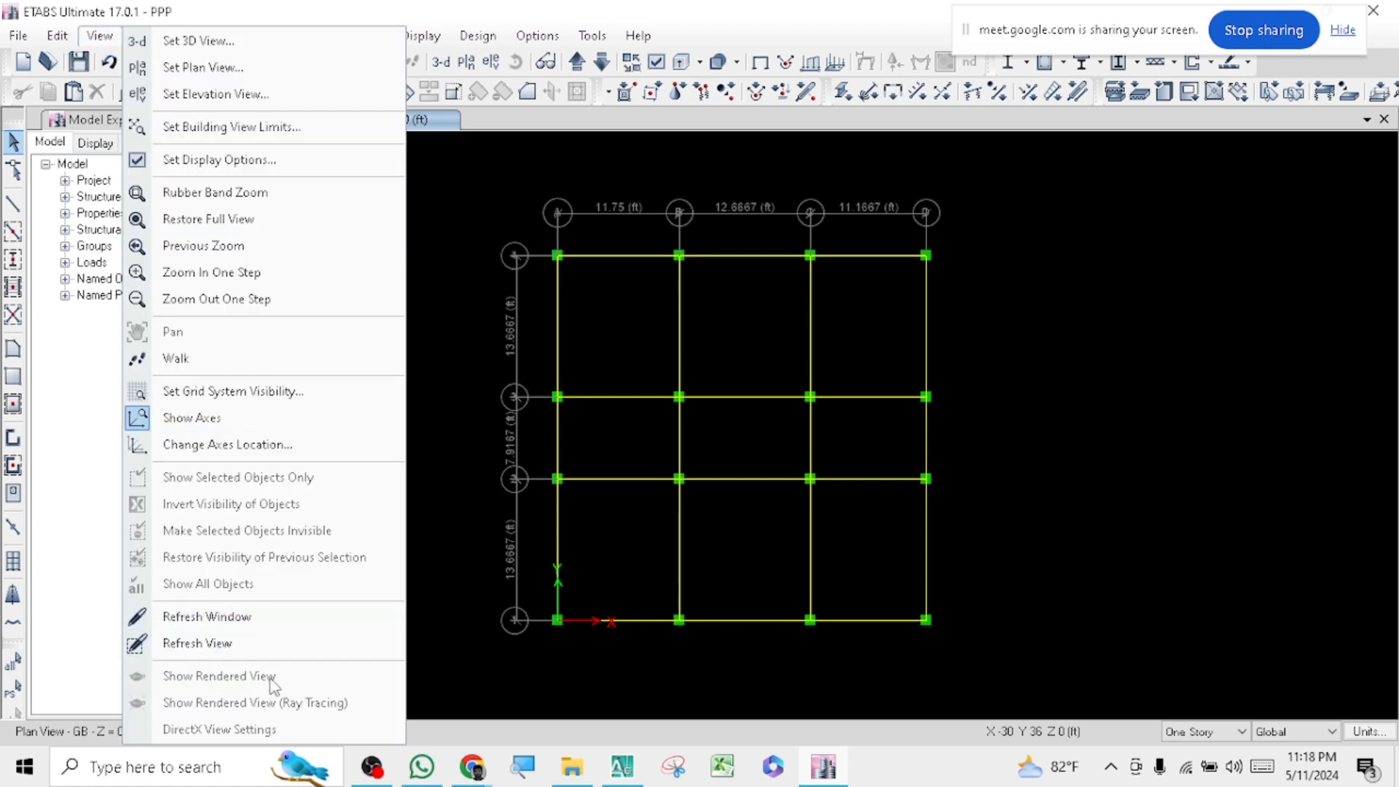
left_click(454, 315)
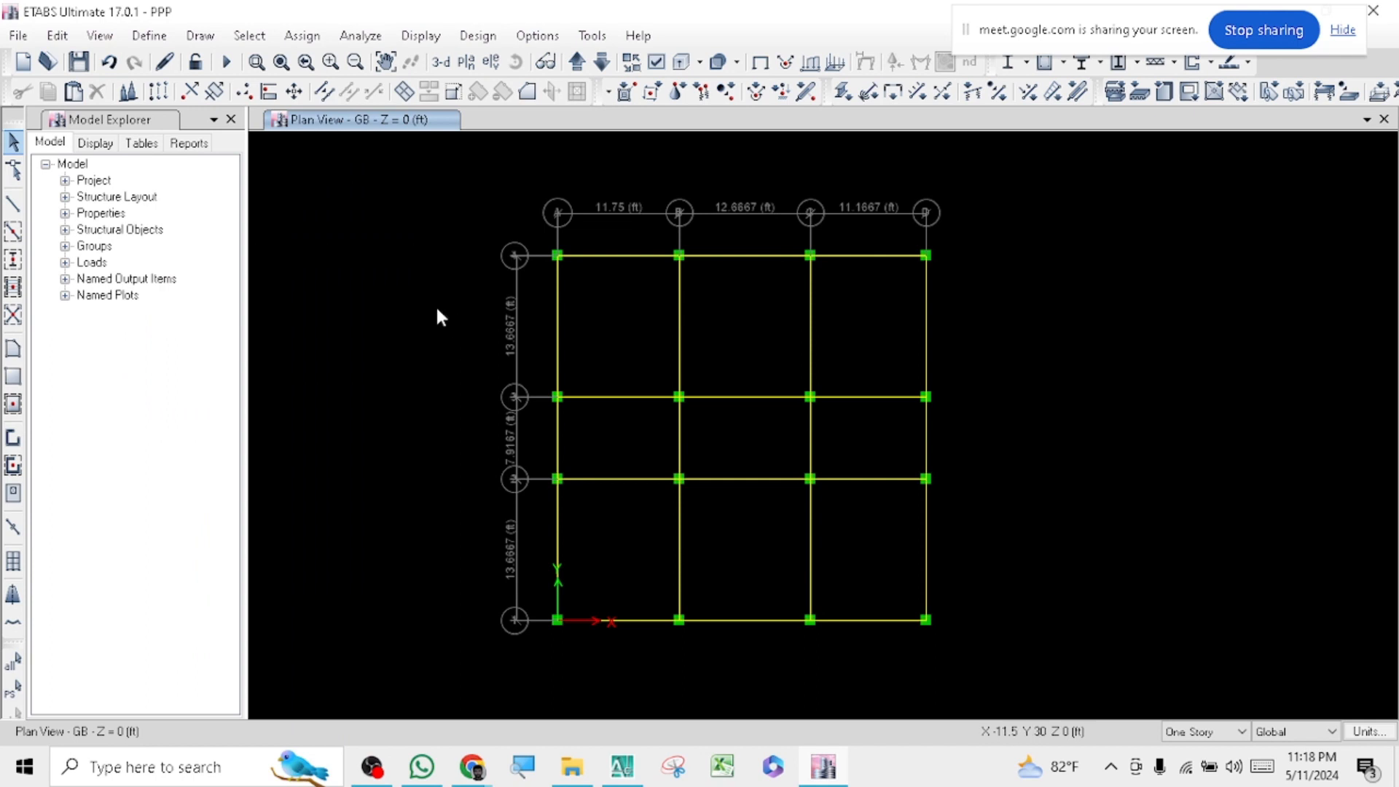
left_click(440, 63)
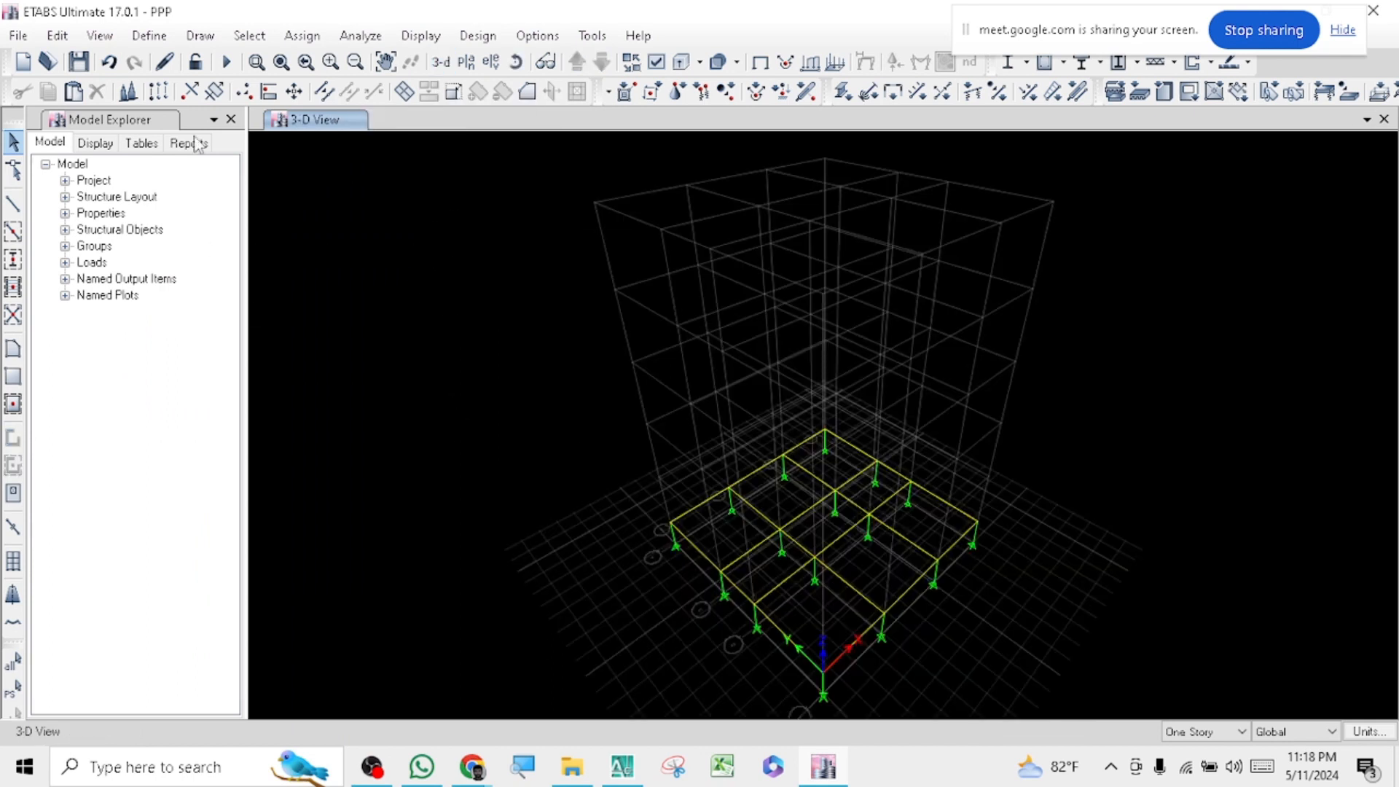
left_click(100, 36)
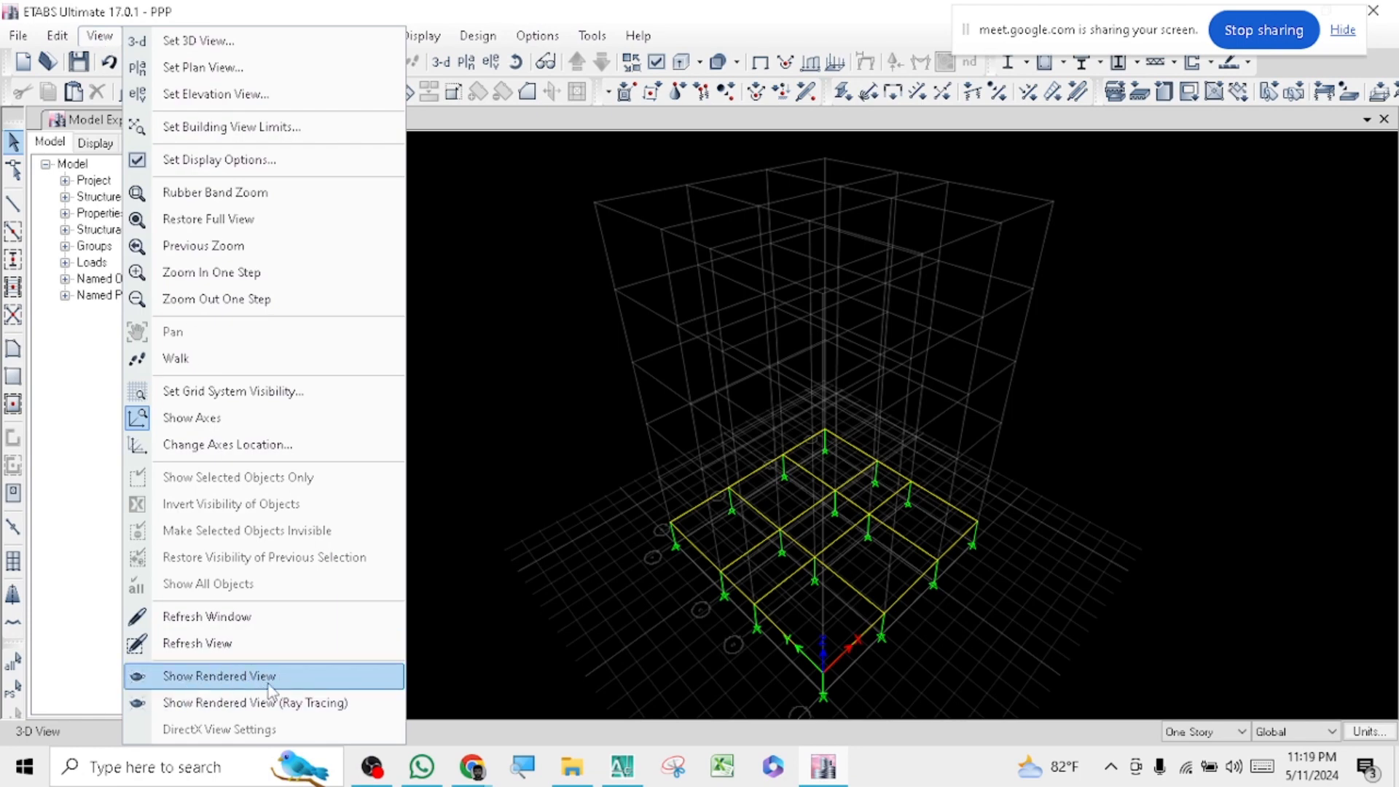
left_click(248, 676)
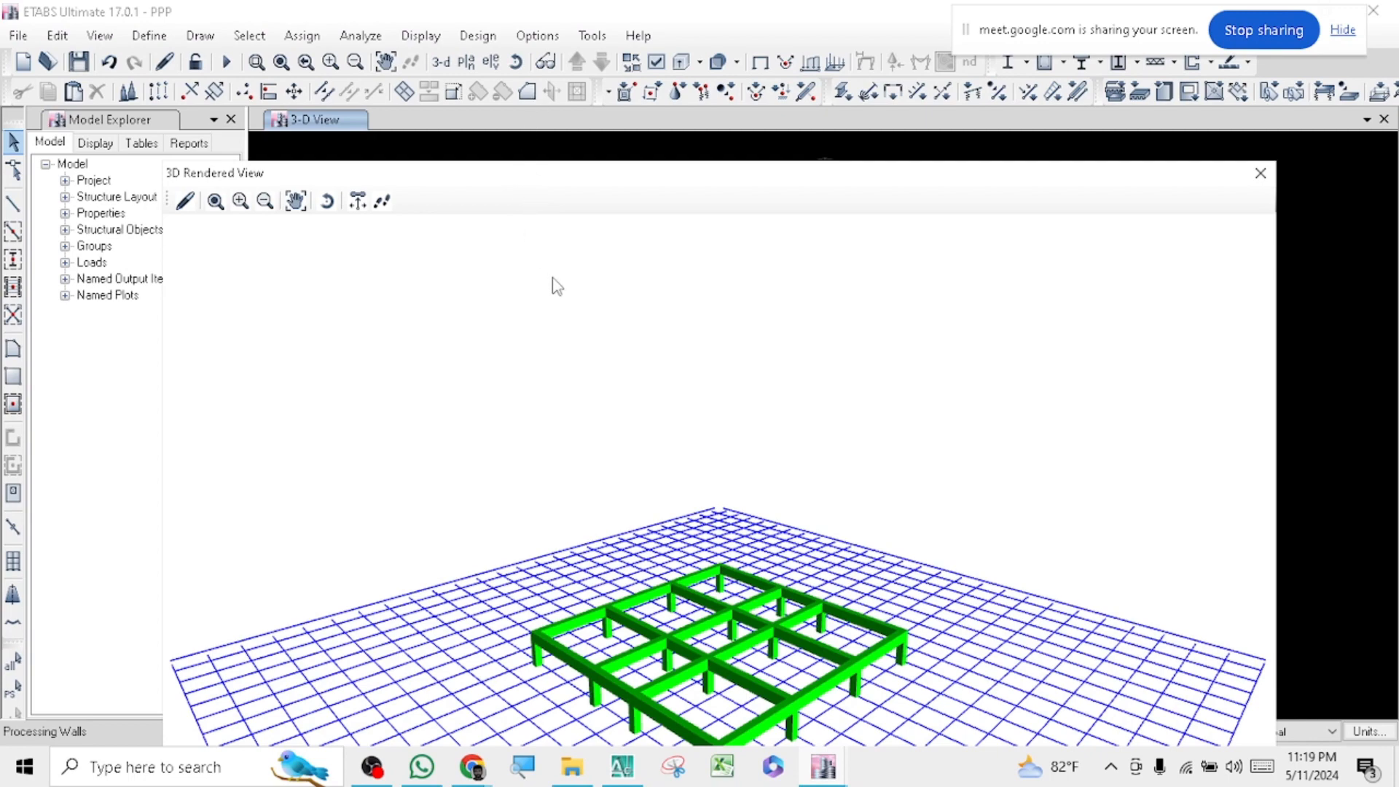
- Examine the rendered grade beams and columns up close, and close the rendered view
left_click_drag(574, 363, 617, 503)
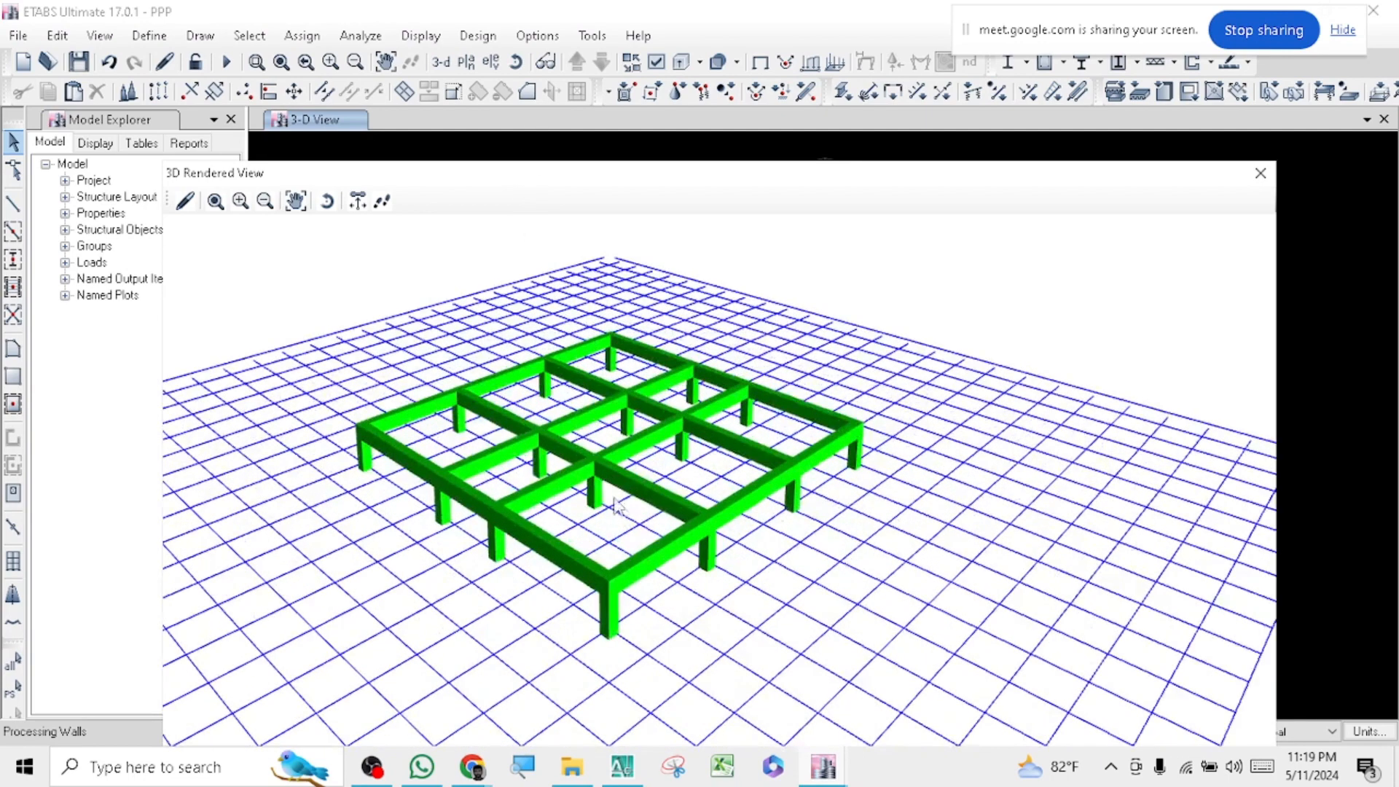
left_click_drag(519, 188, 509, 78)
scroll(446, 283, "up", 2)
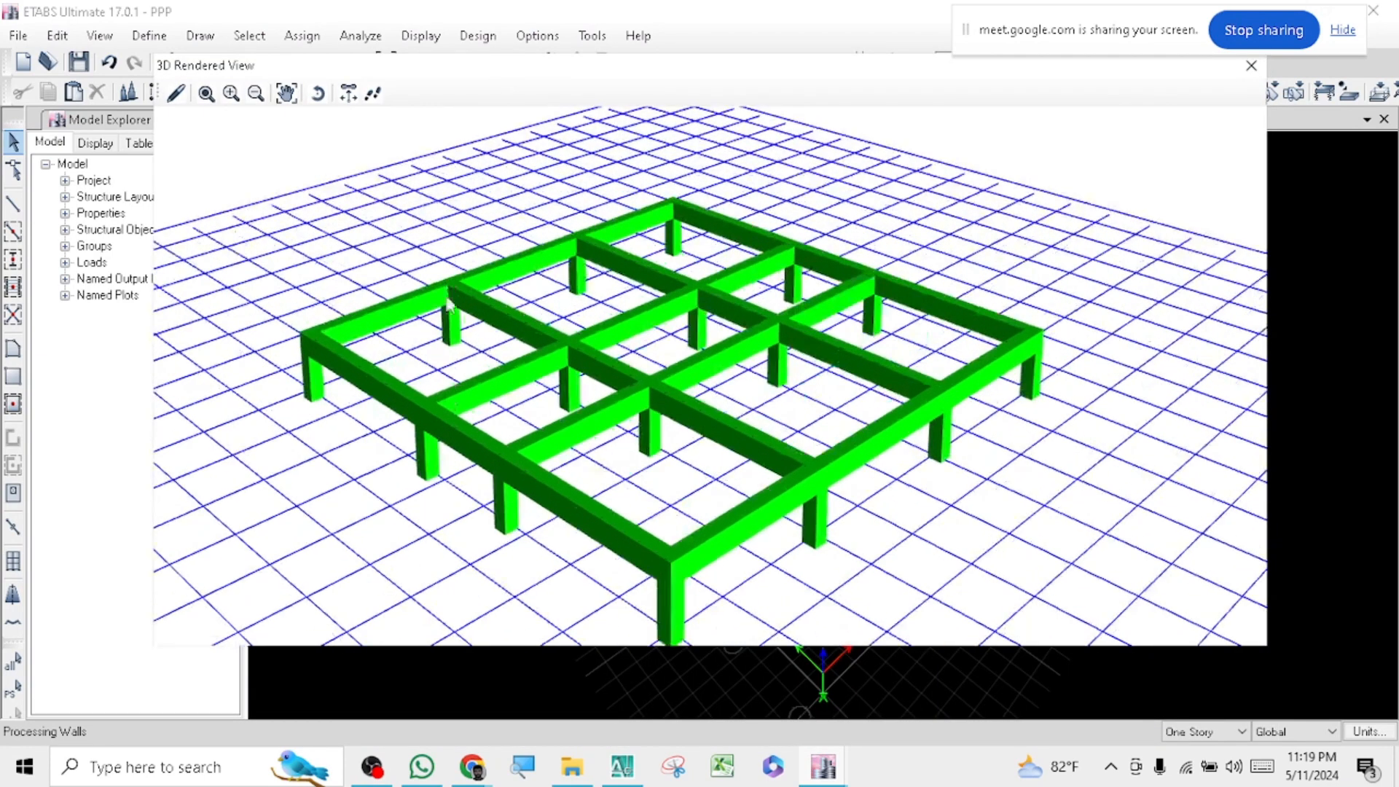
mouse_move(447, 451)
middle_mouse_down()
mouse_move(519, 393)
mouse_move(461, 446)
middle_mouse_up()
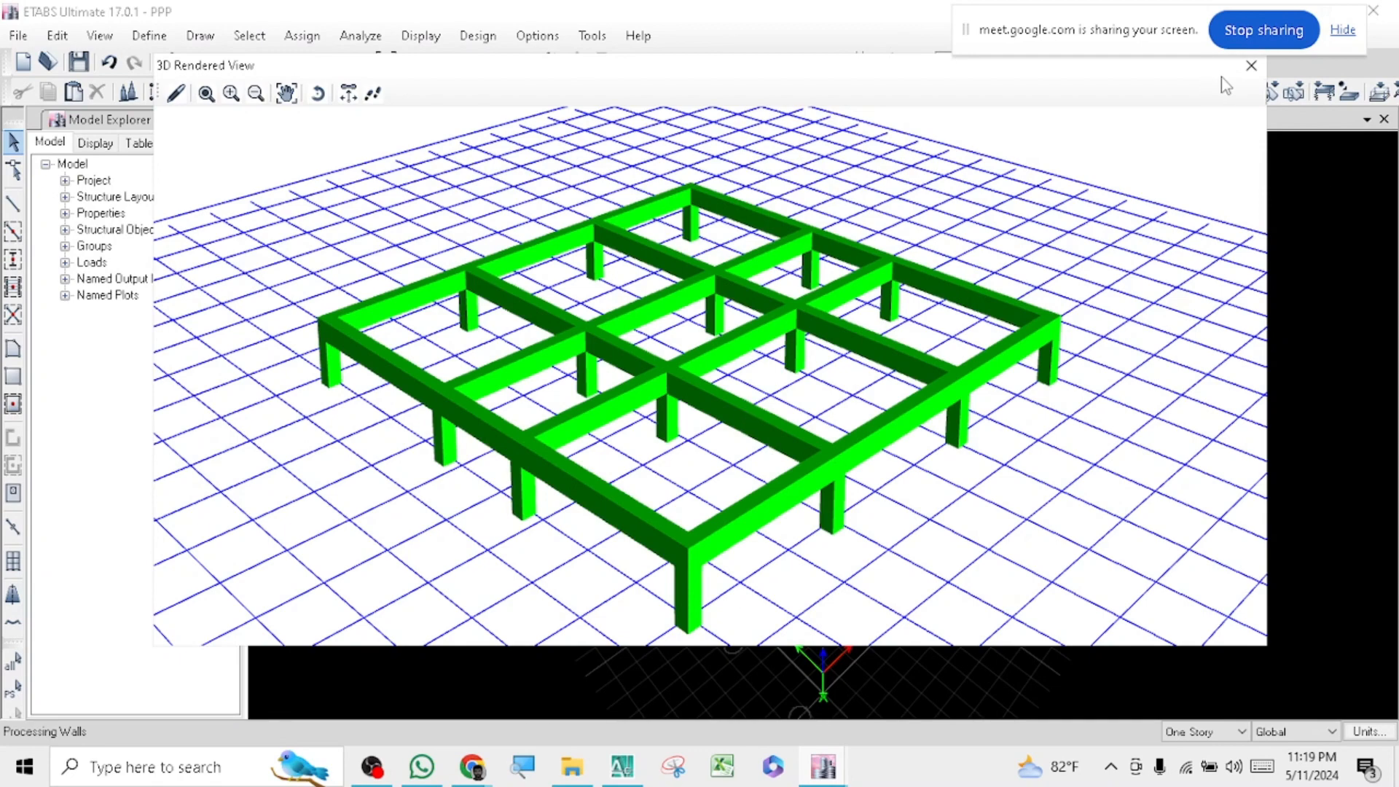
left_click(1251, 67)
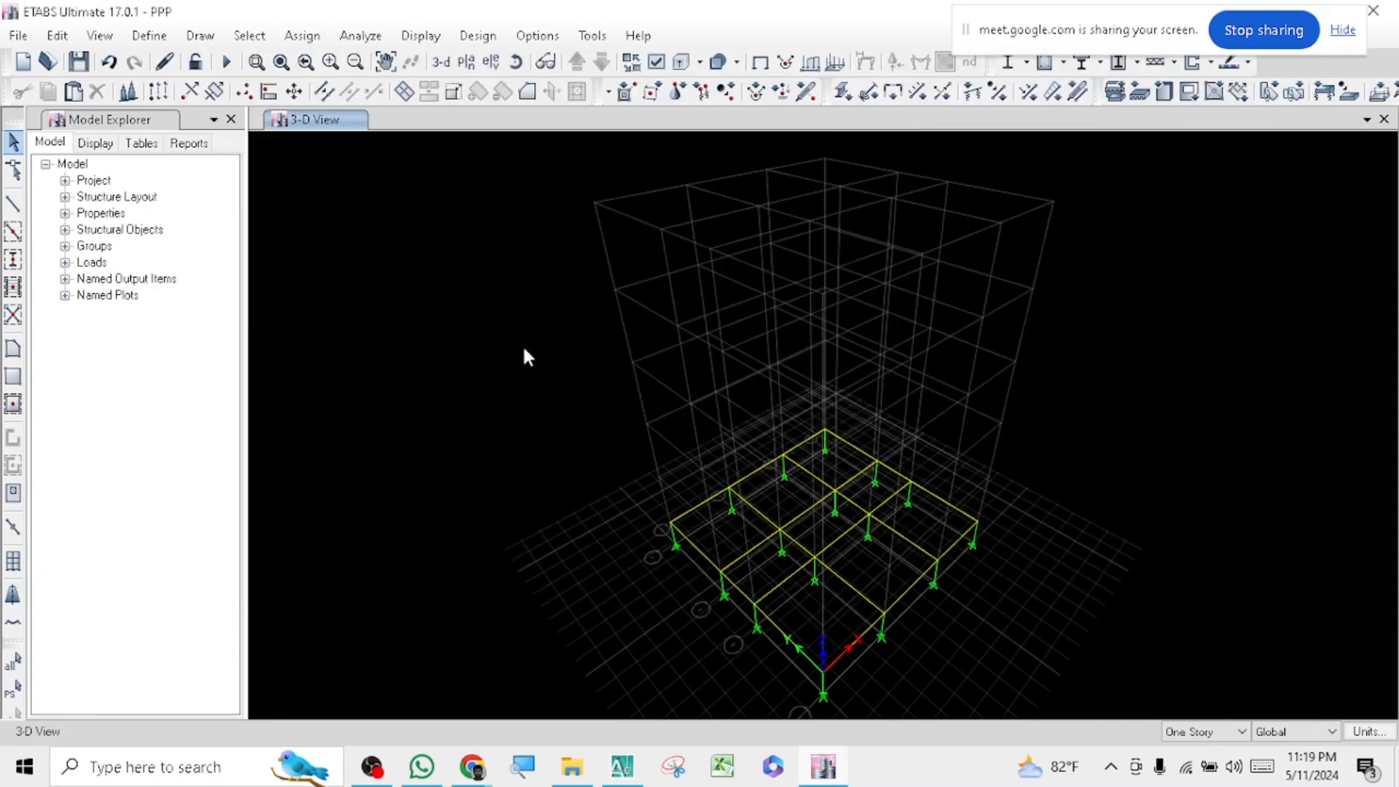
- Display the plan view of story GB again
left_click(467, 64)
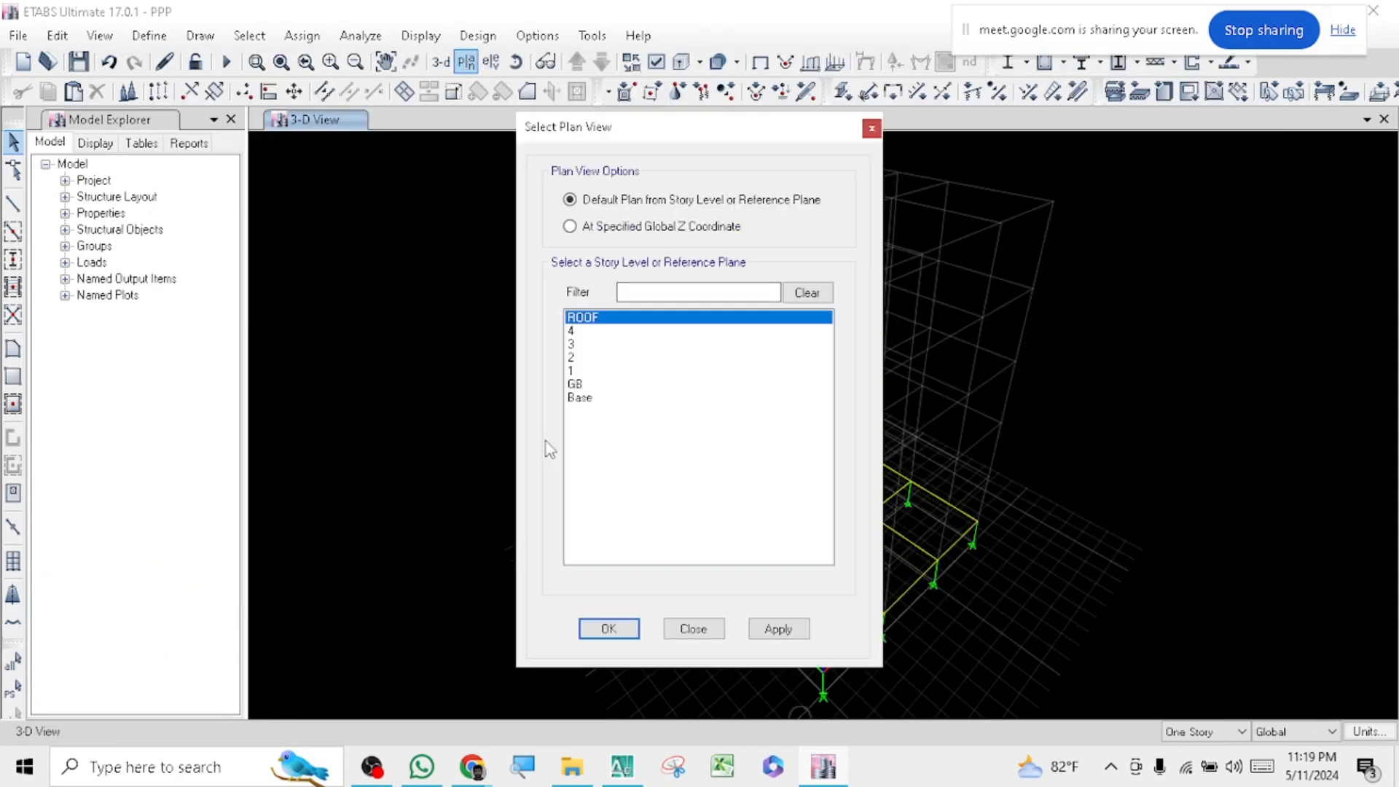
left_click(575, 384)
left_click(797, 628)
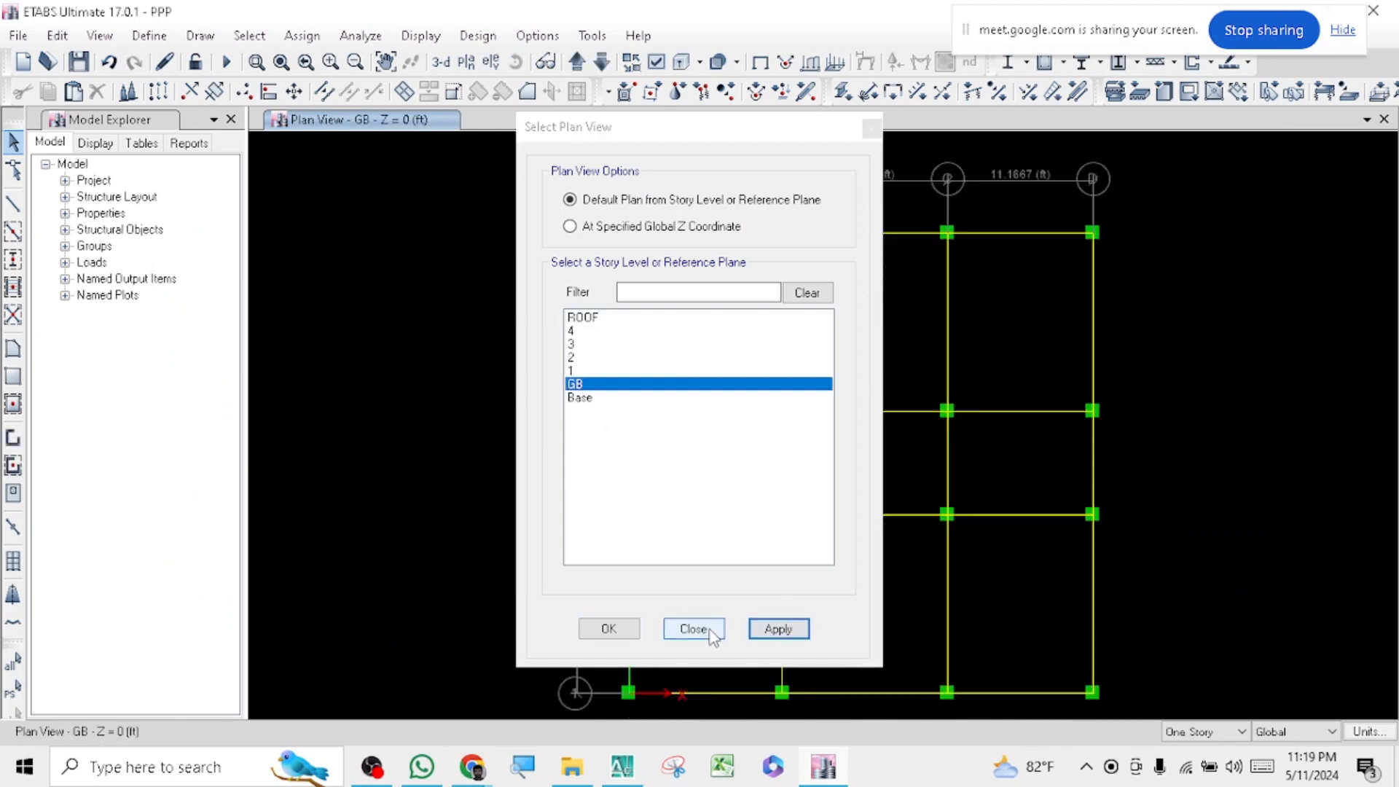
left_click(693, 629)
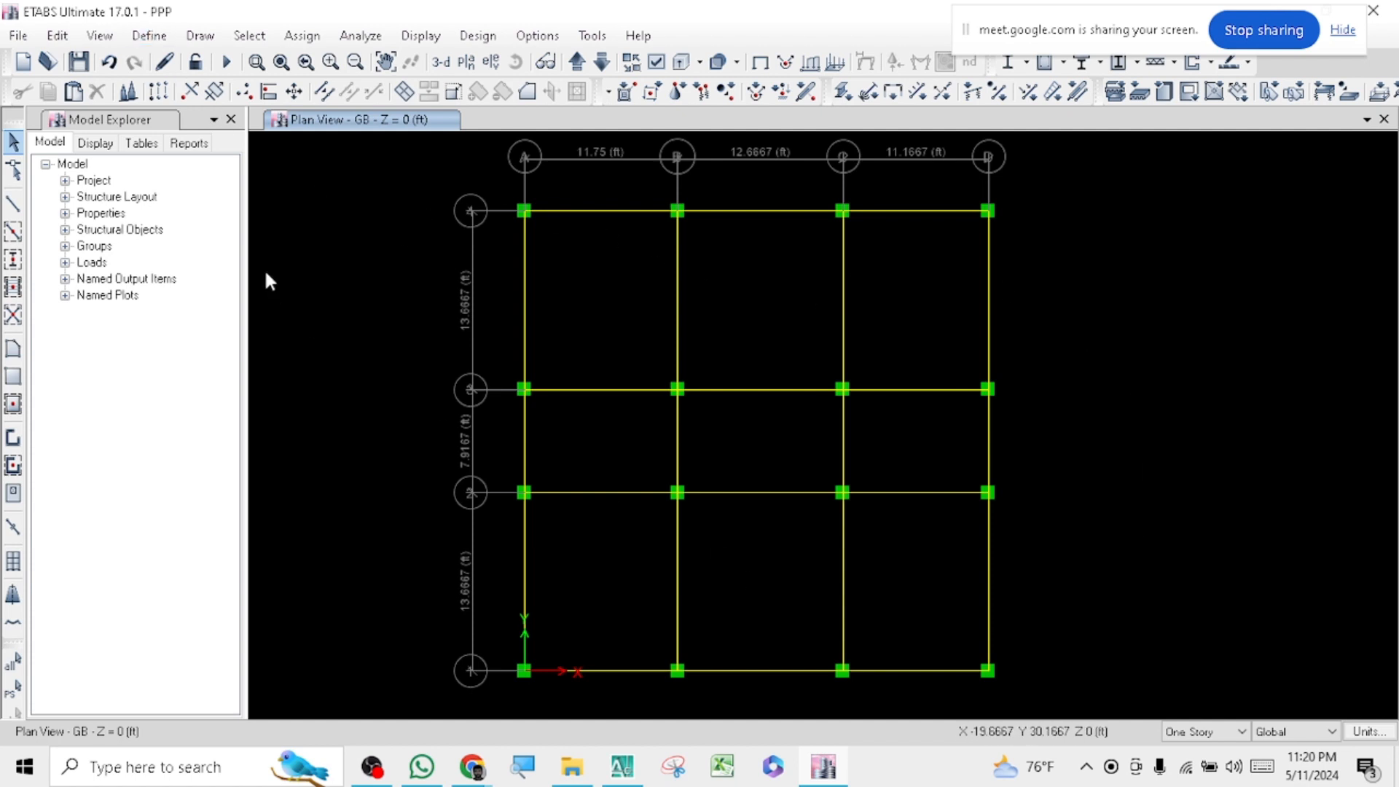
- Delete the Plank1 slab property and open the Slab1 property for editing
left_click(149, 35)
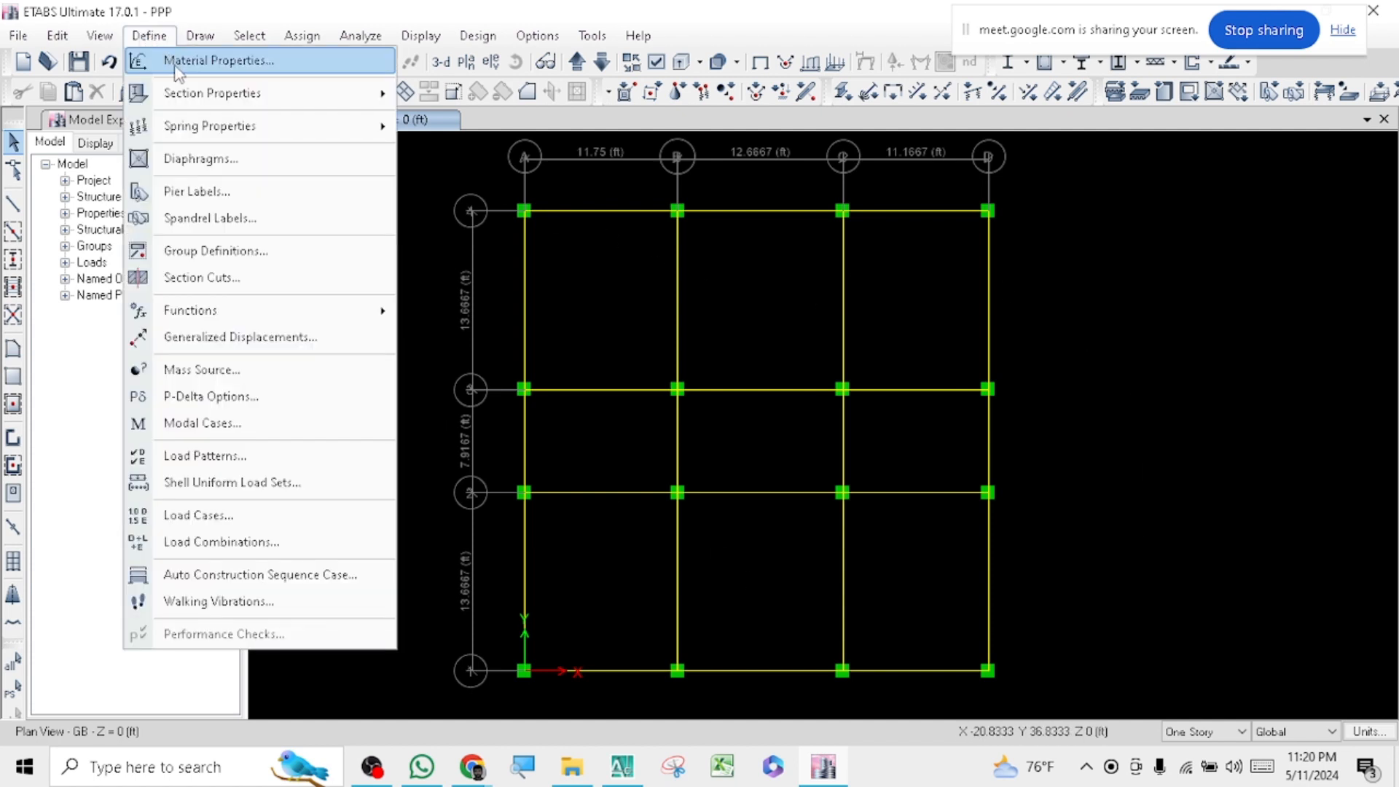
mouse_move(181, 108)
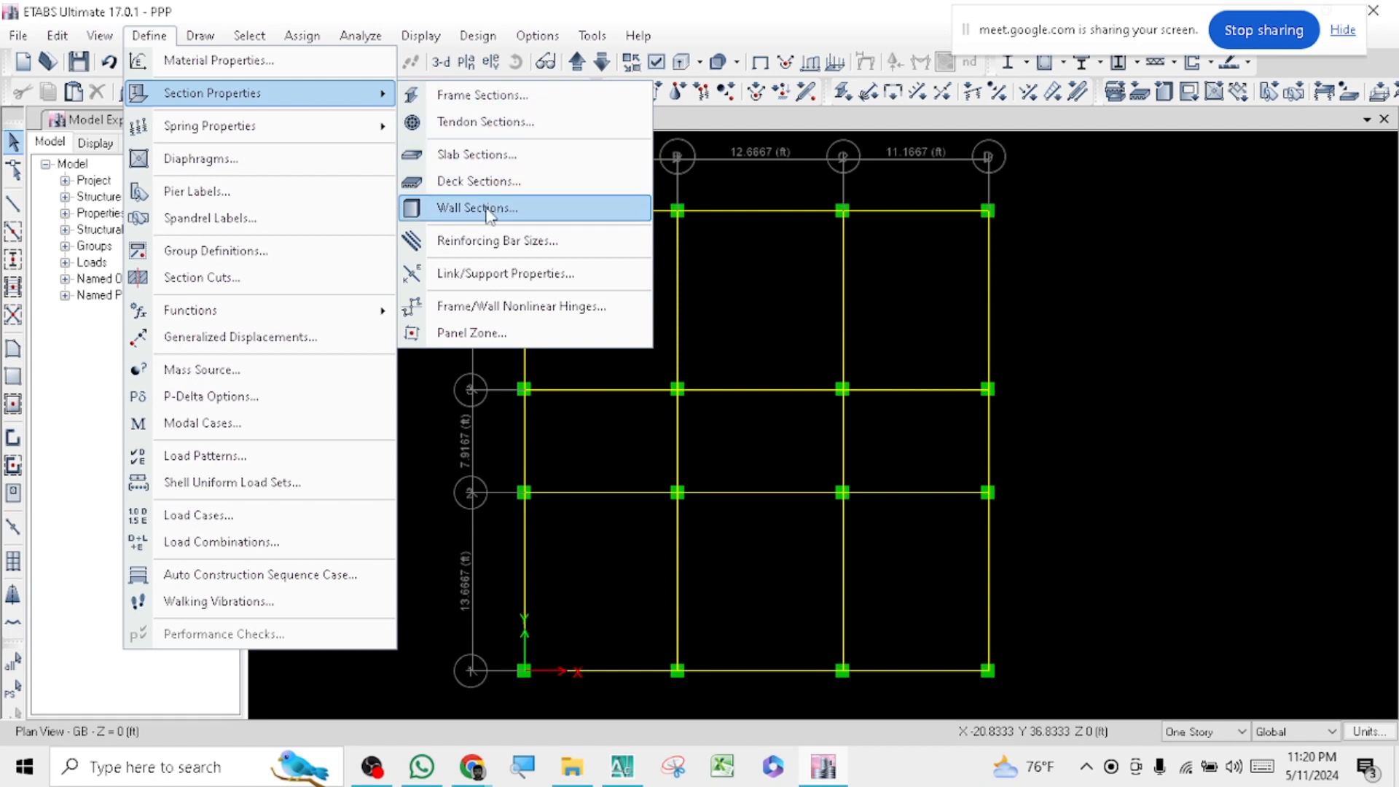
left_click(483, 156)
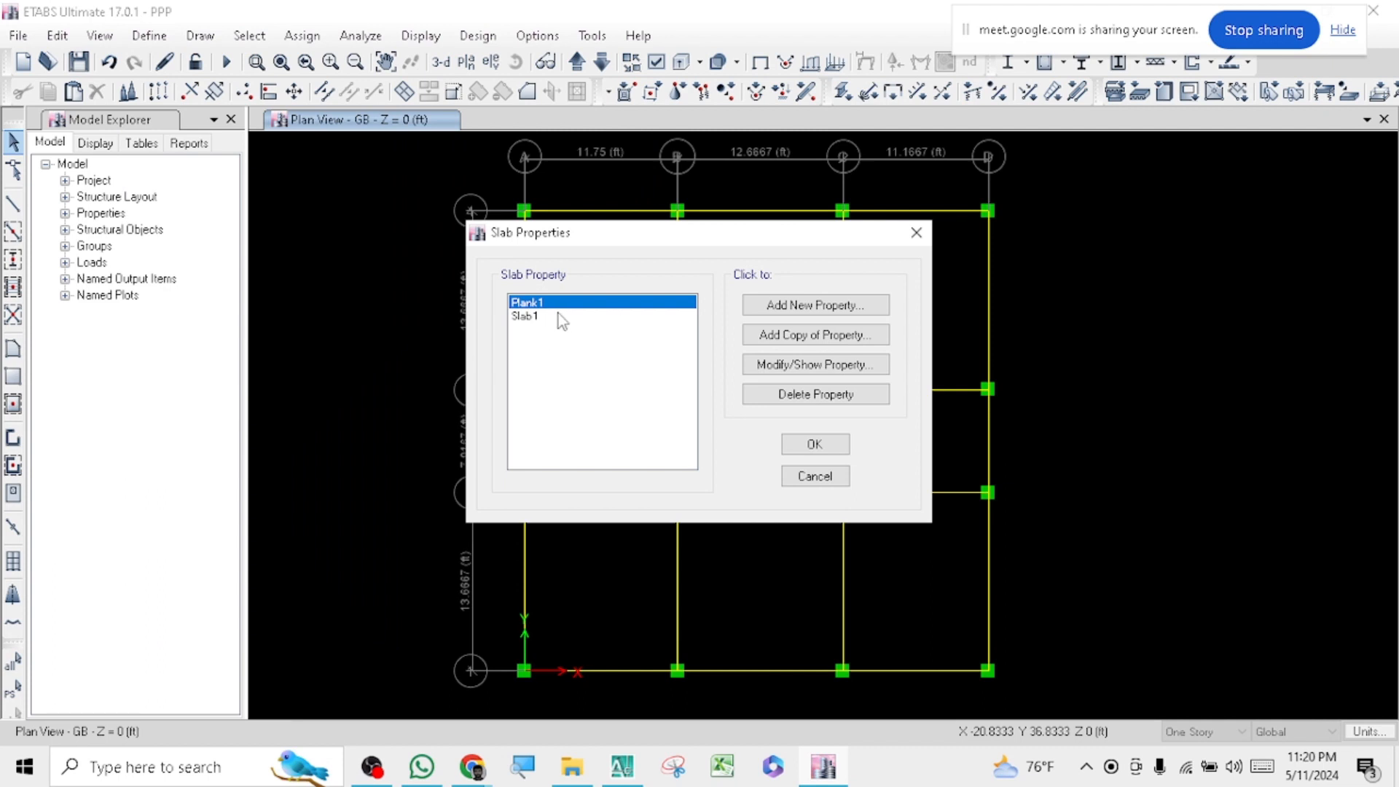
left_click(793, 399)
left_click(721, 451)
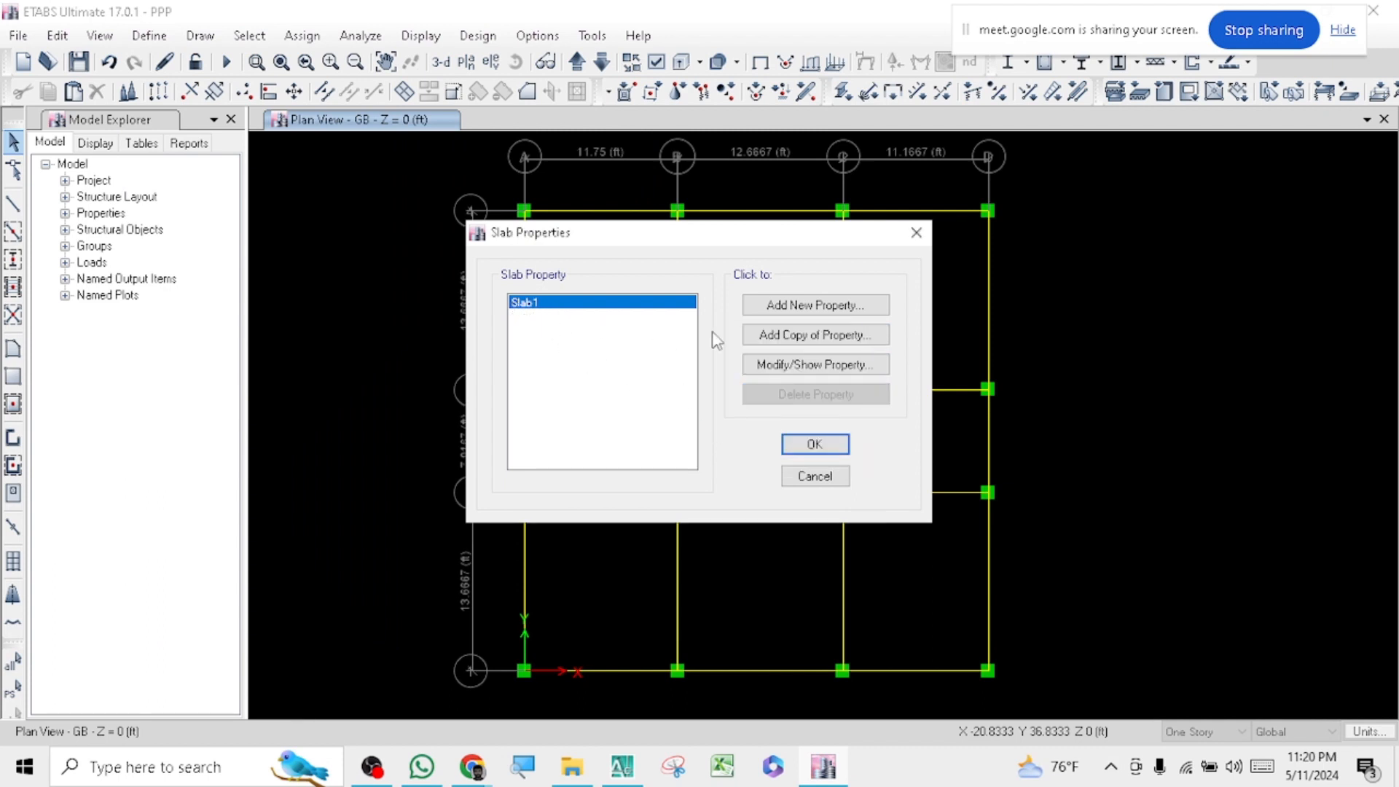
left_click(801, 364)
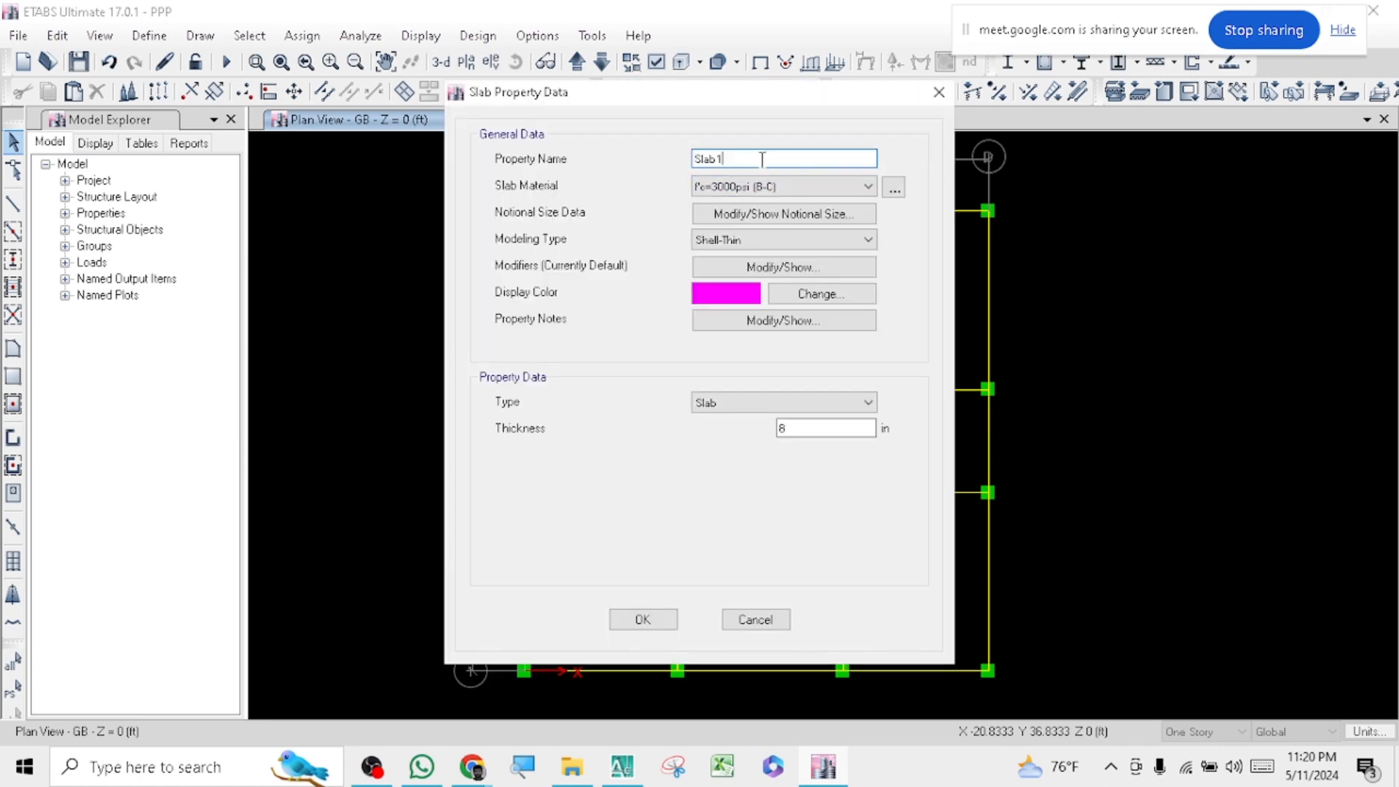
left_click_drag(762, 159, 609, 160)
- Switch to AutoCAD, examine the room layout and sizes on the 1st & 2nd floor plan, and return to ETABS
mouse_move(623, 774)
left_click(623, 705)
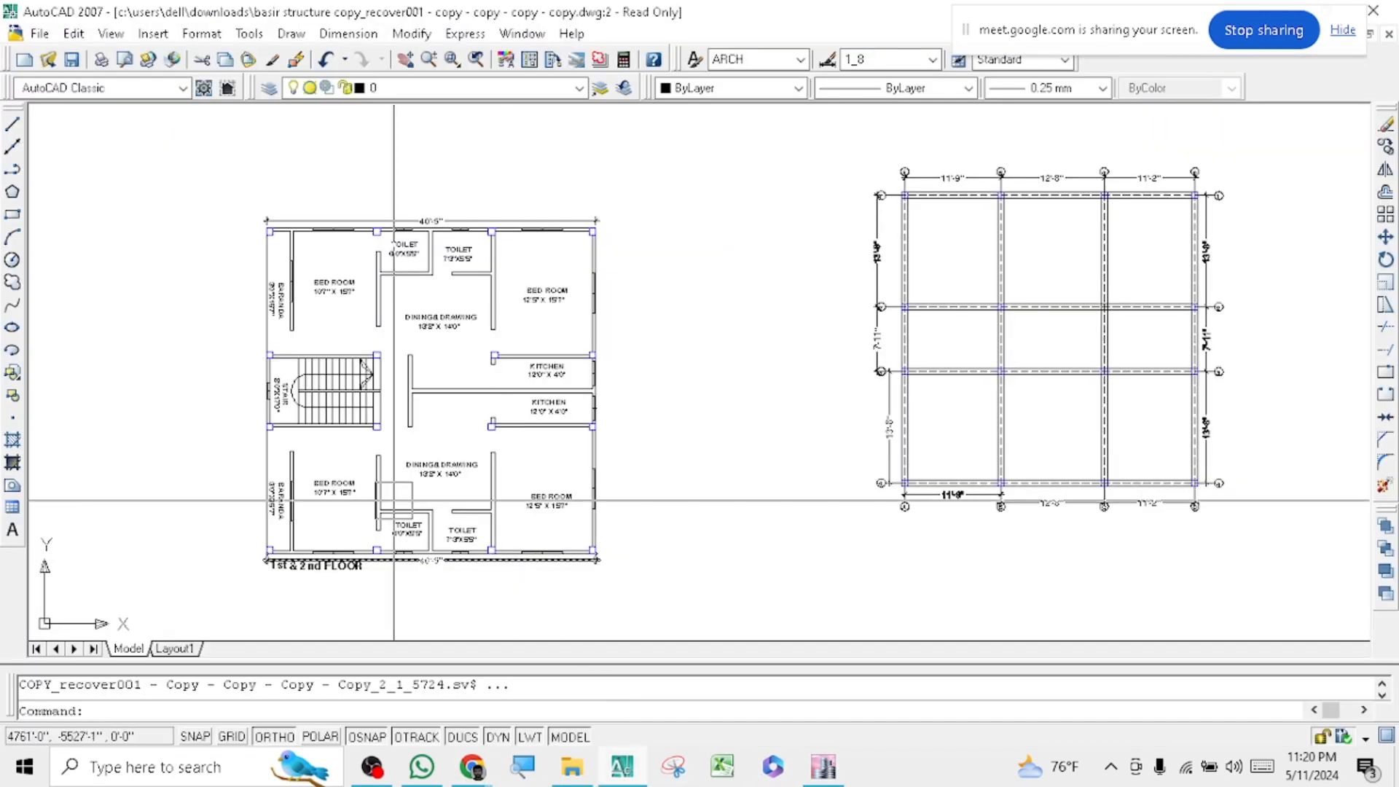
scroll(250, 486, "up", 4)
scroll(240, 467, "down", 4)
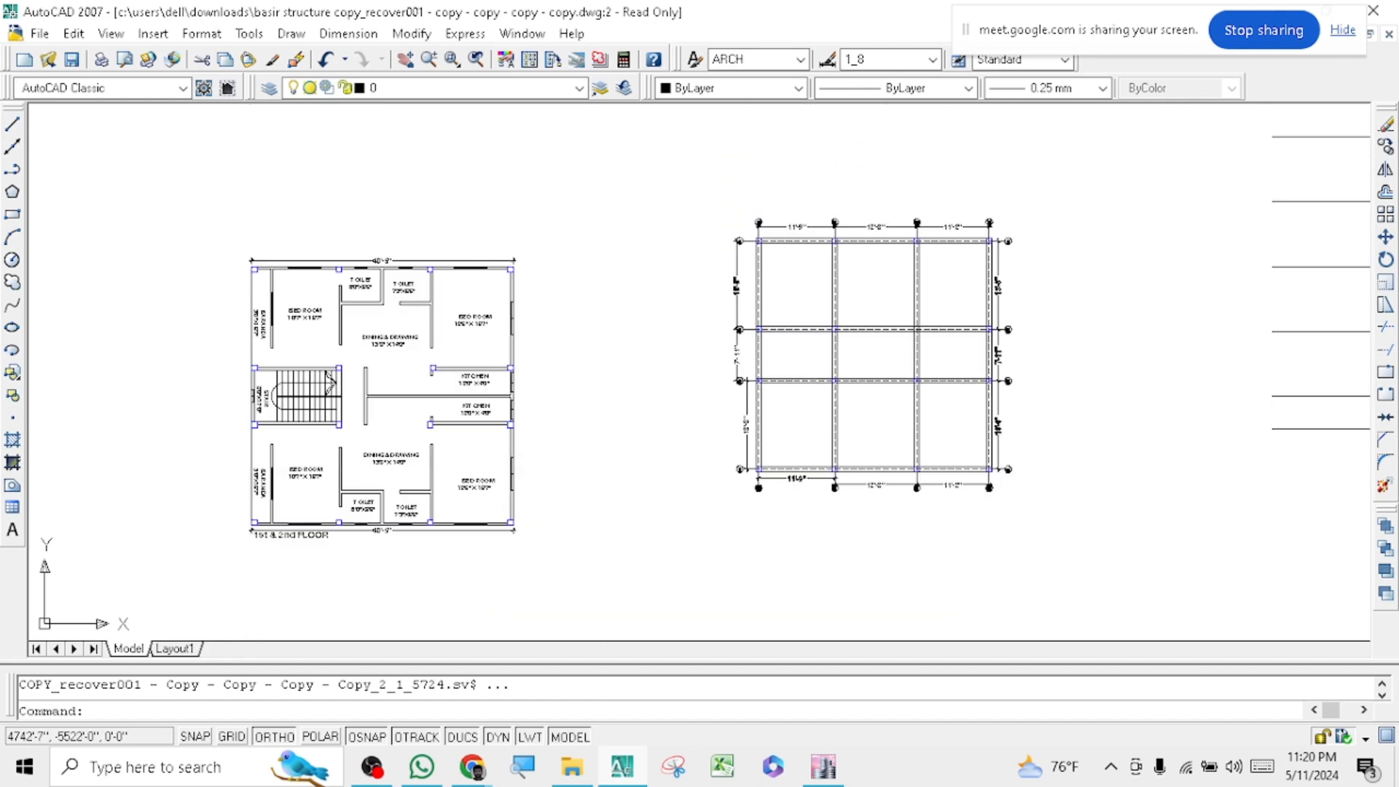
scroll(257, 379, "up", 3)
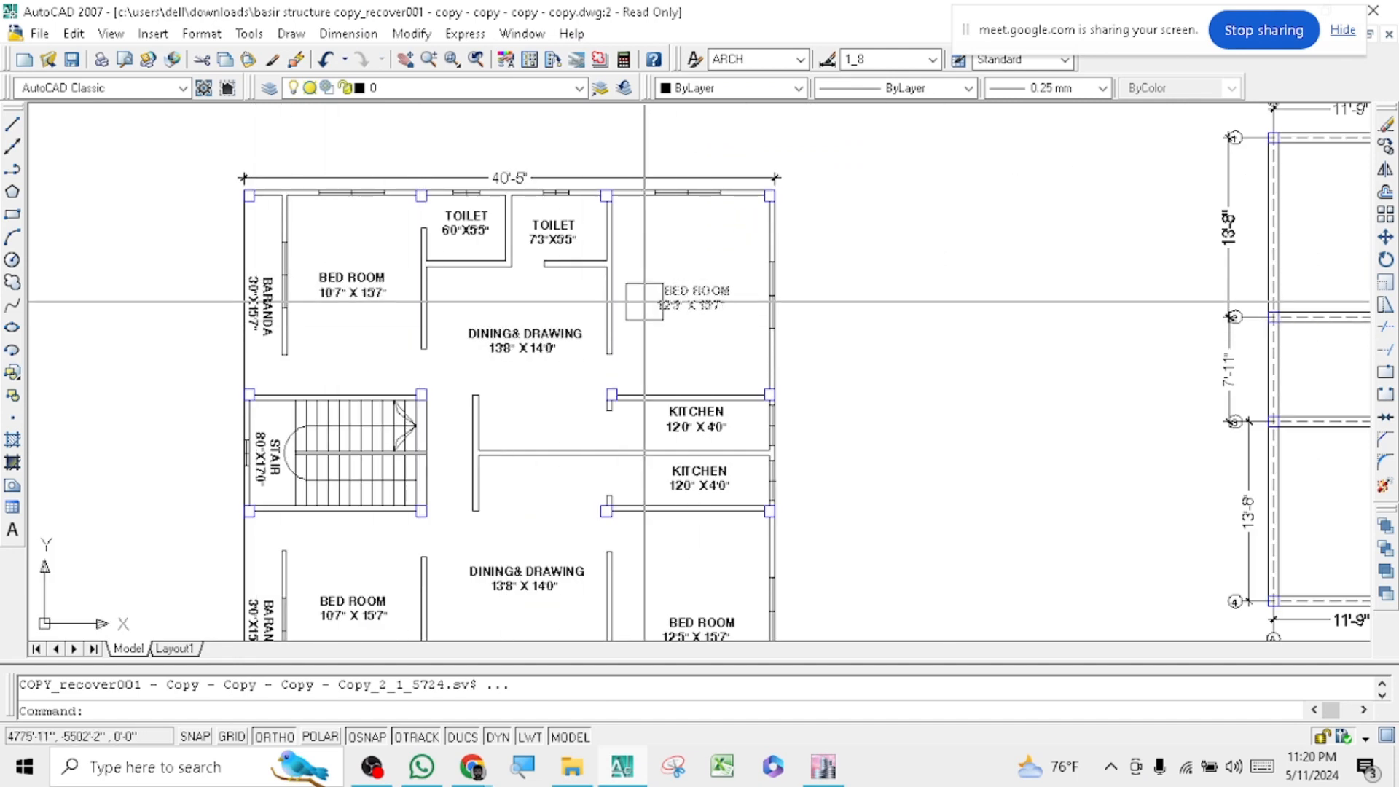
mouse_move(307, 506)
middle_mouse_down()
mouse_move(314, 445)
mouse_move(344, 422)
mouse_move(349, 336)
middle_mouse_up()
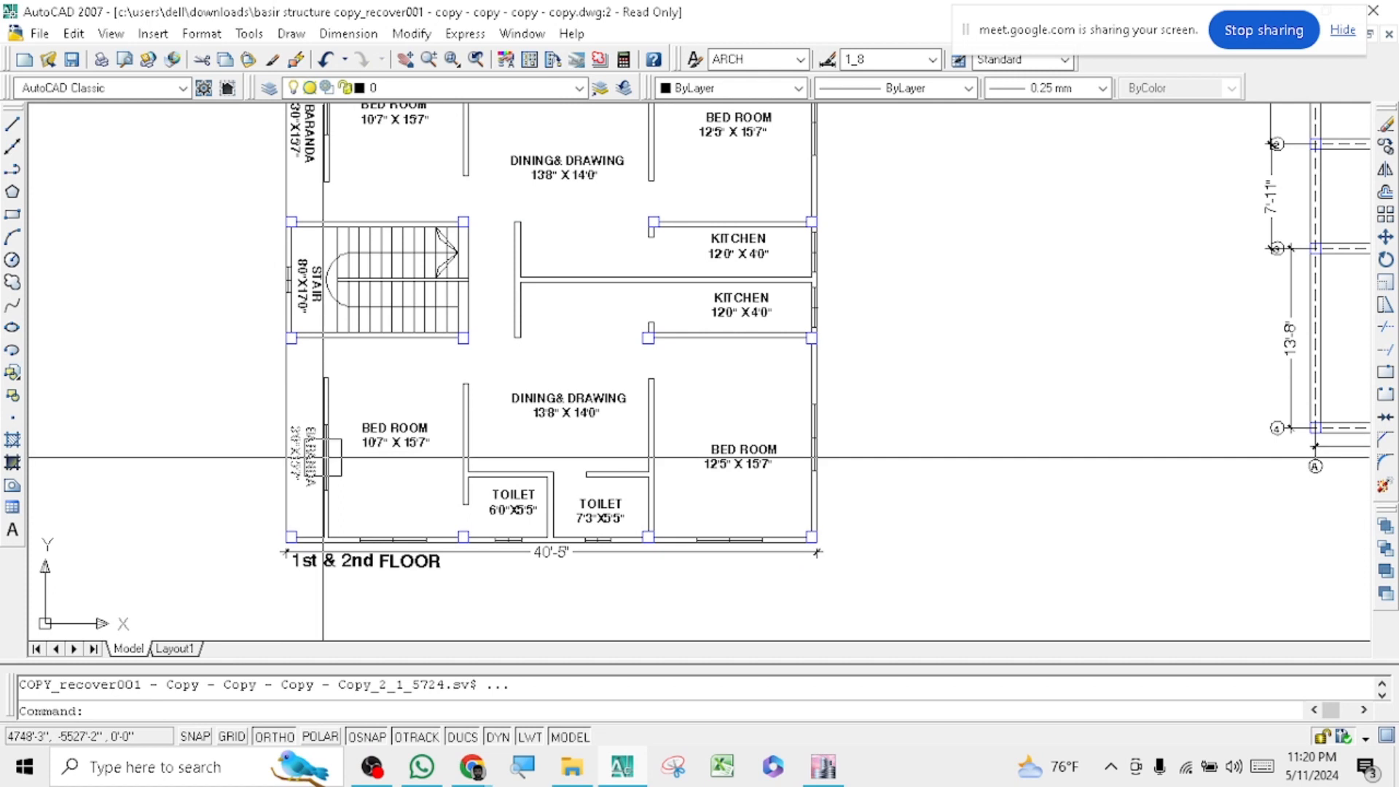
middle_click_drag(245, 424, 255, 503)
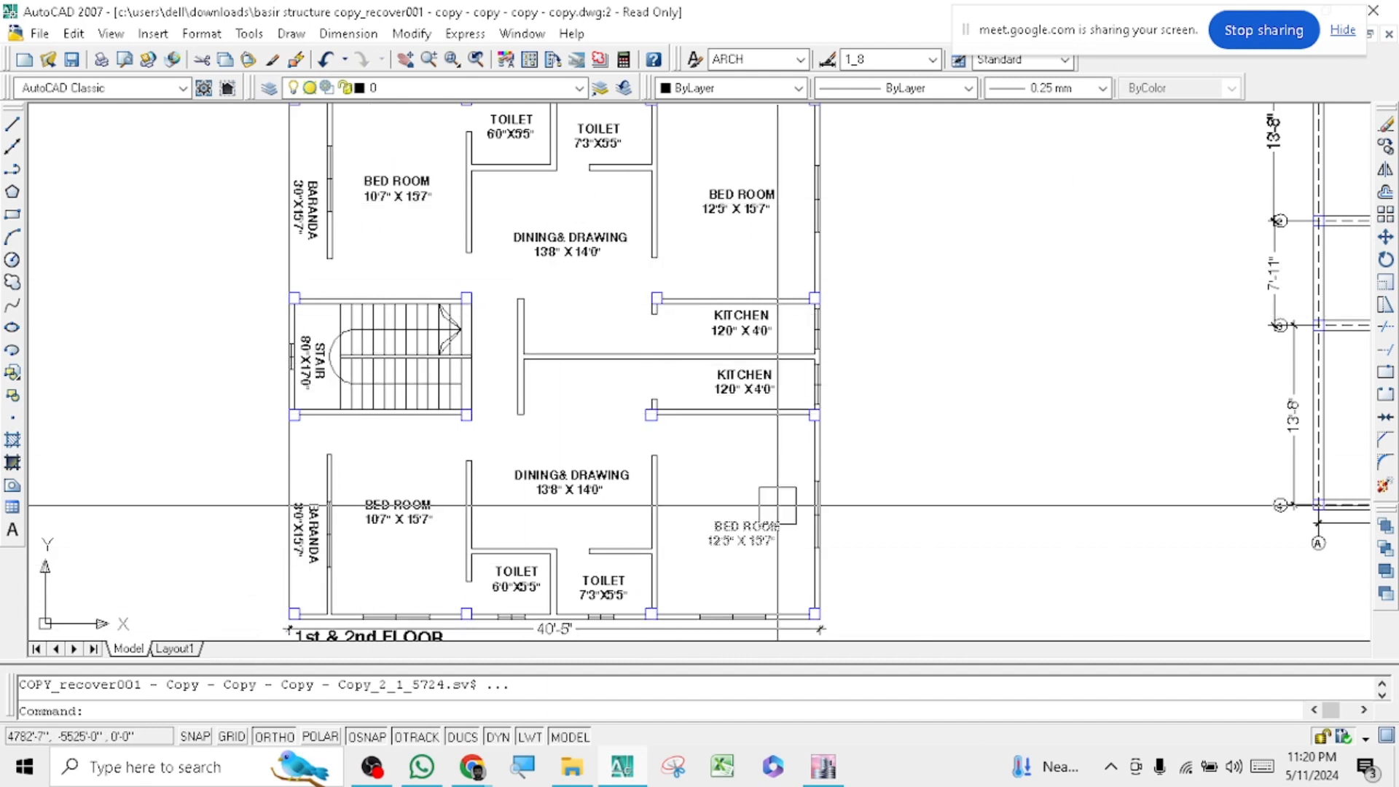
key("alt+Tab")
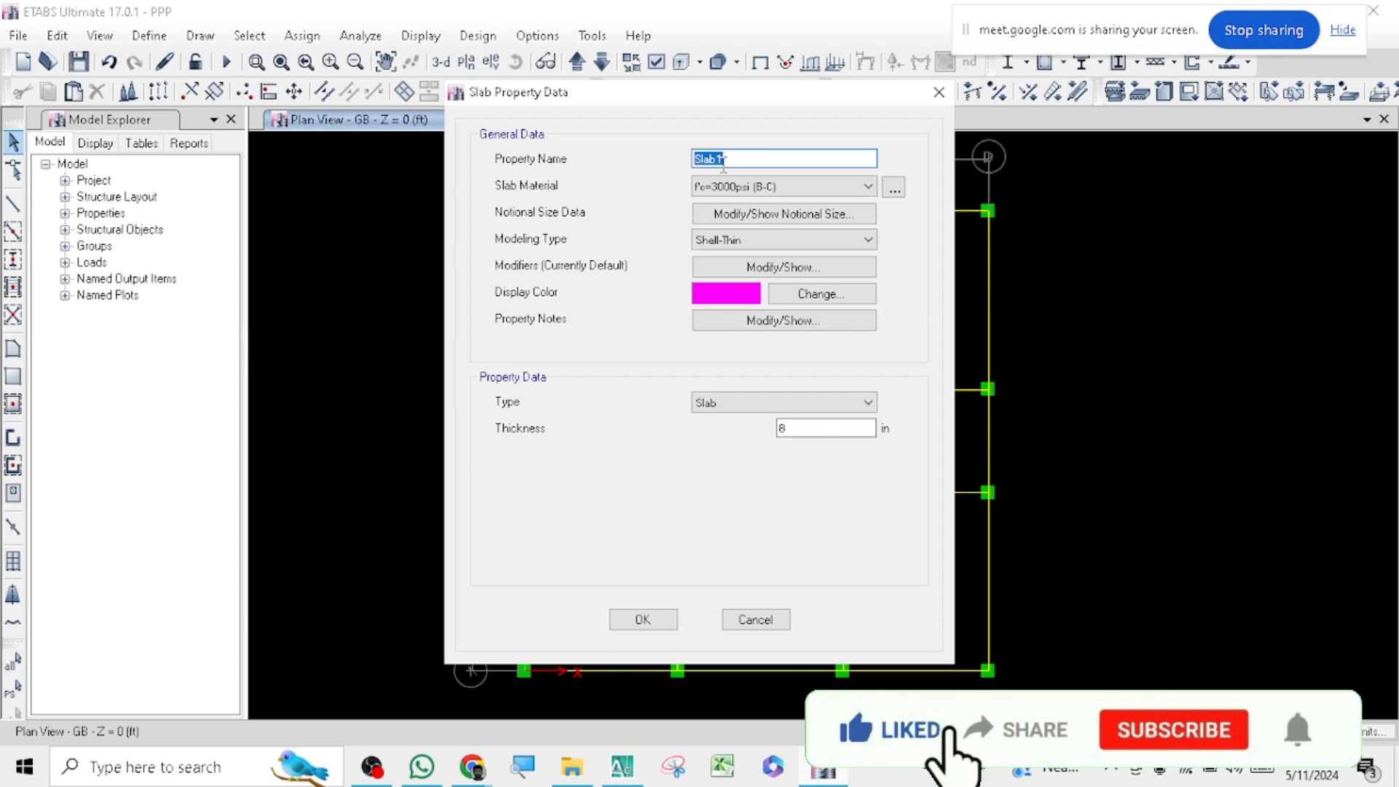
type("FLLOORR")
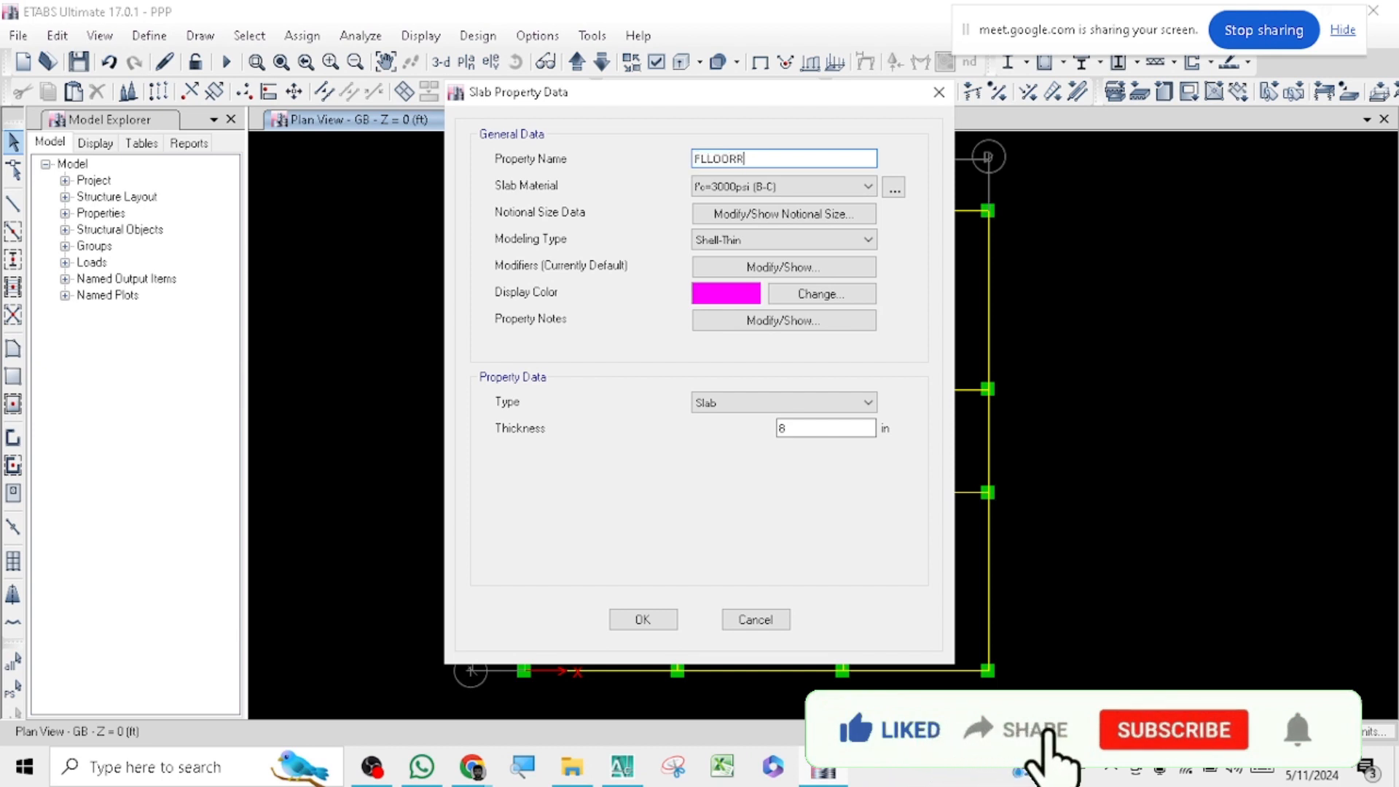
key("BackSpace")
key("BackSpace")
key("BackSpace")
key("BackSpace")
key("BackSpace")
key("BackSpace")
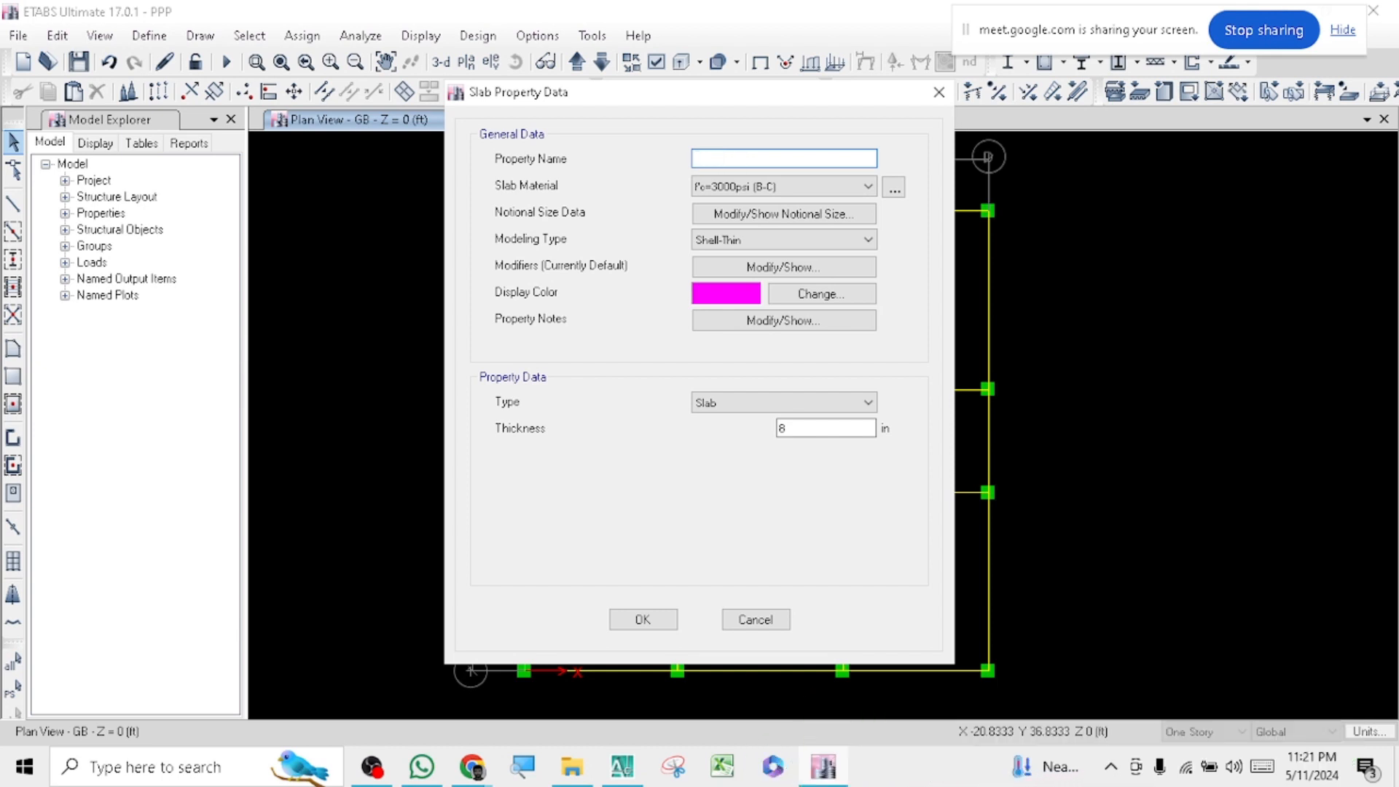
- Name the slab property FS=5", assign it the F'C=2500(S) material, and keep its modeling type as Shell-Thin
type("FS=5\"")
left_click(761, 191)
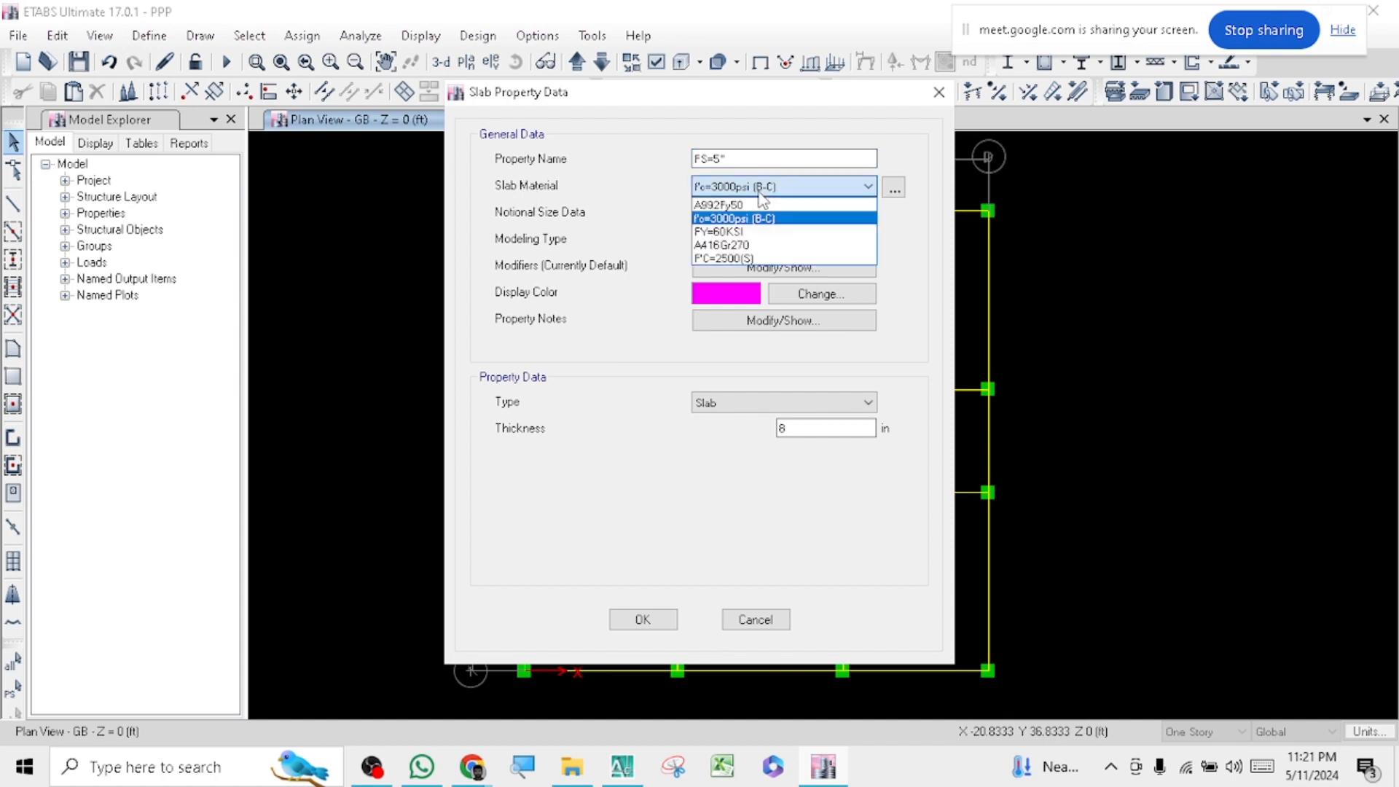
left_click(729, 257)
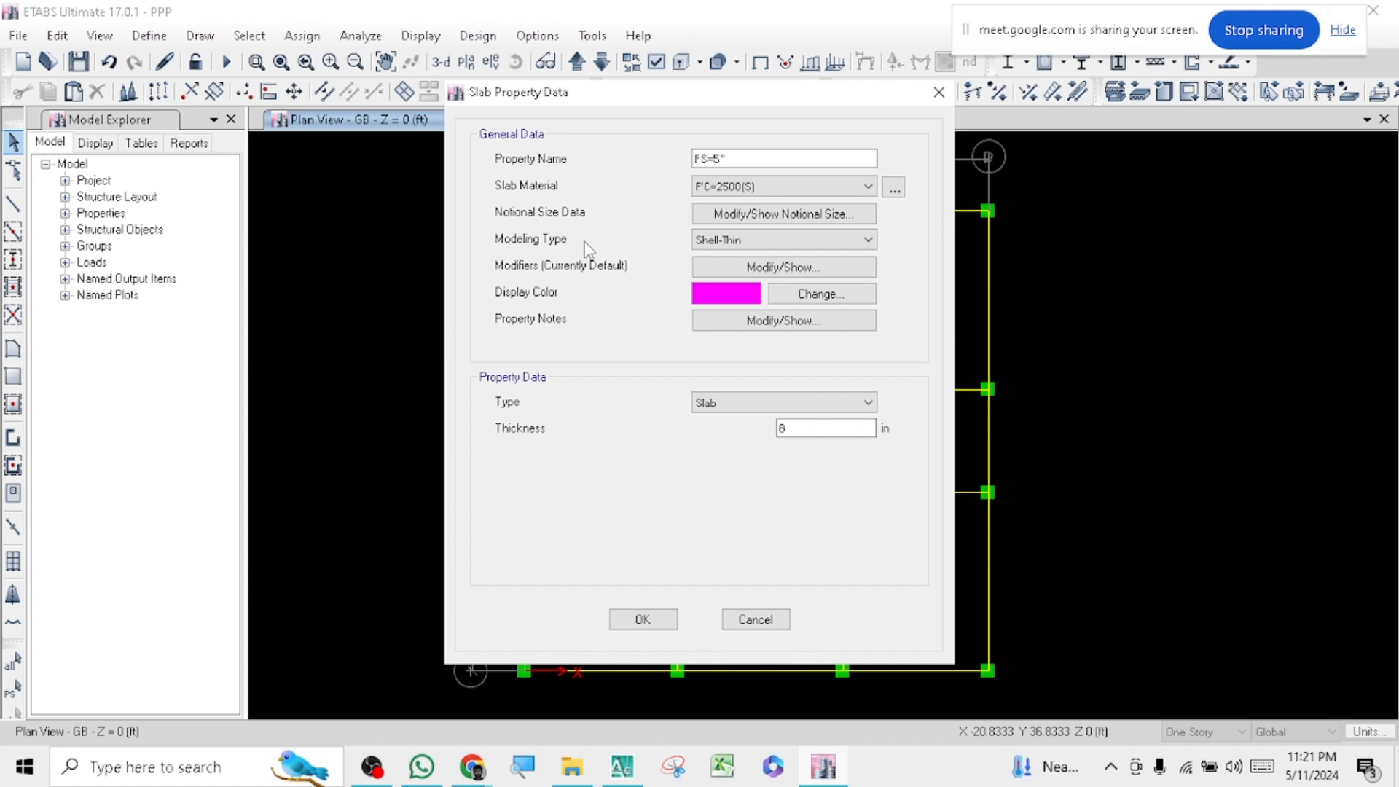
left_click(754, 240)
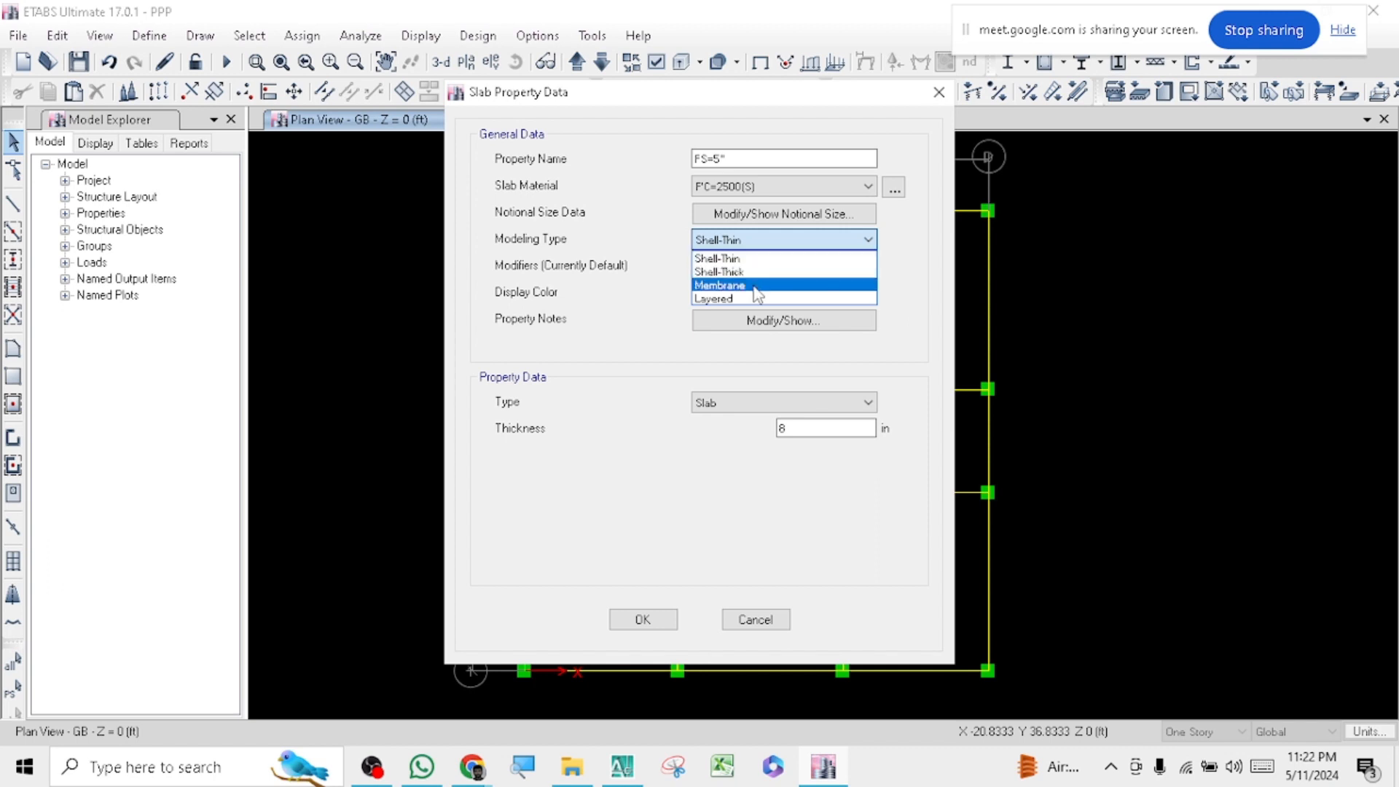
left_click(756, 161)
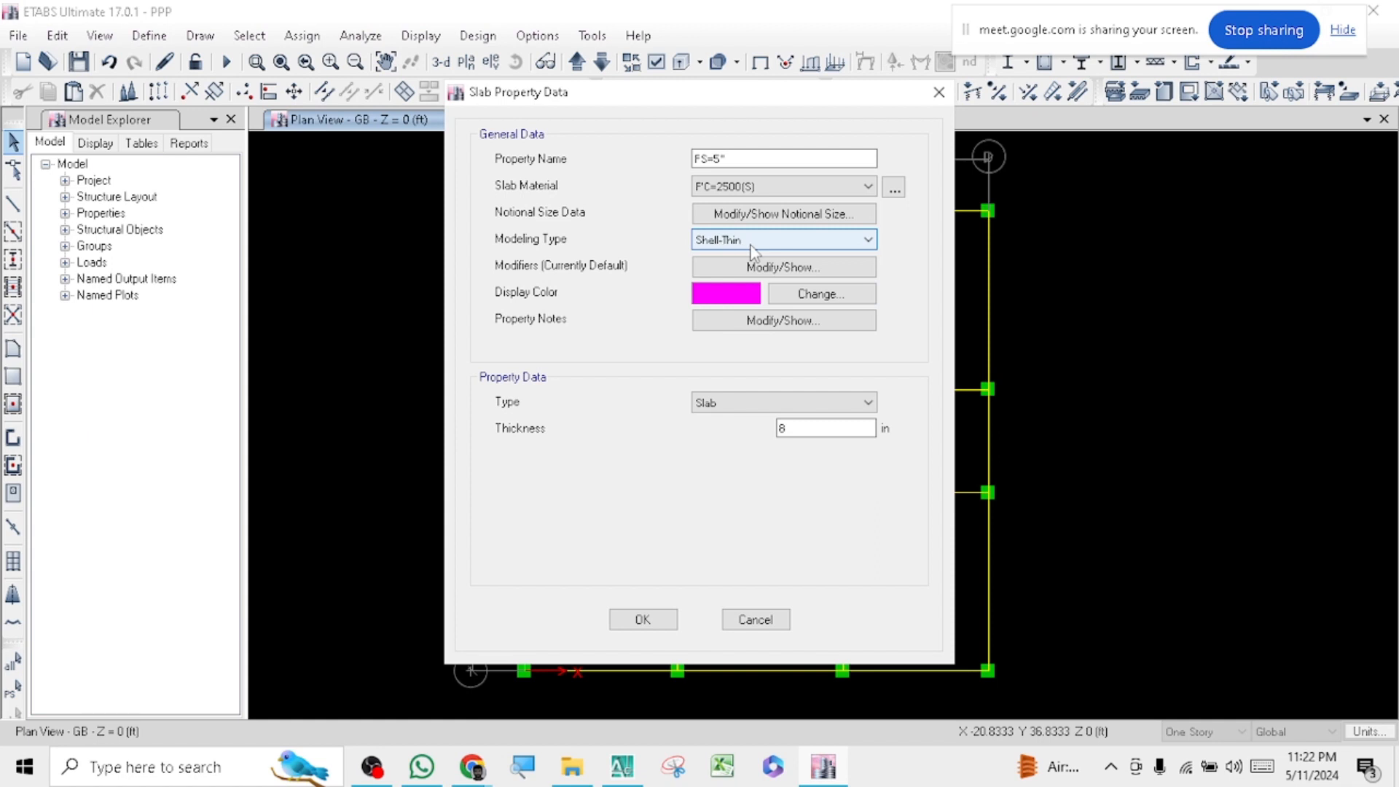
- Give the FS=5" slab a dark blue display color and a thickness of 5 in, and accept the property
left_click(731, 295)
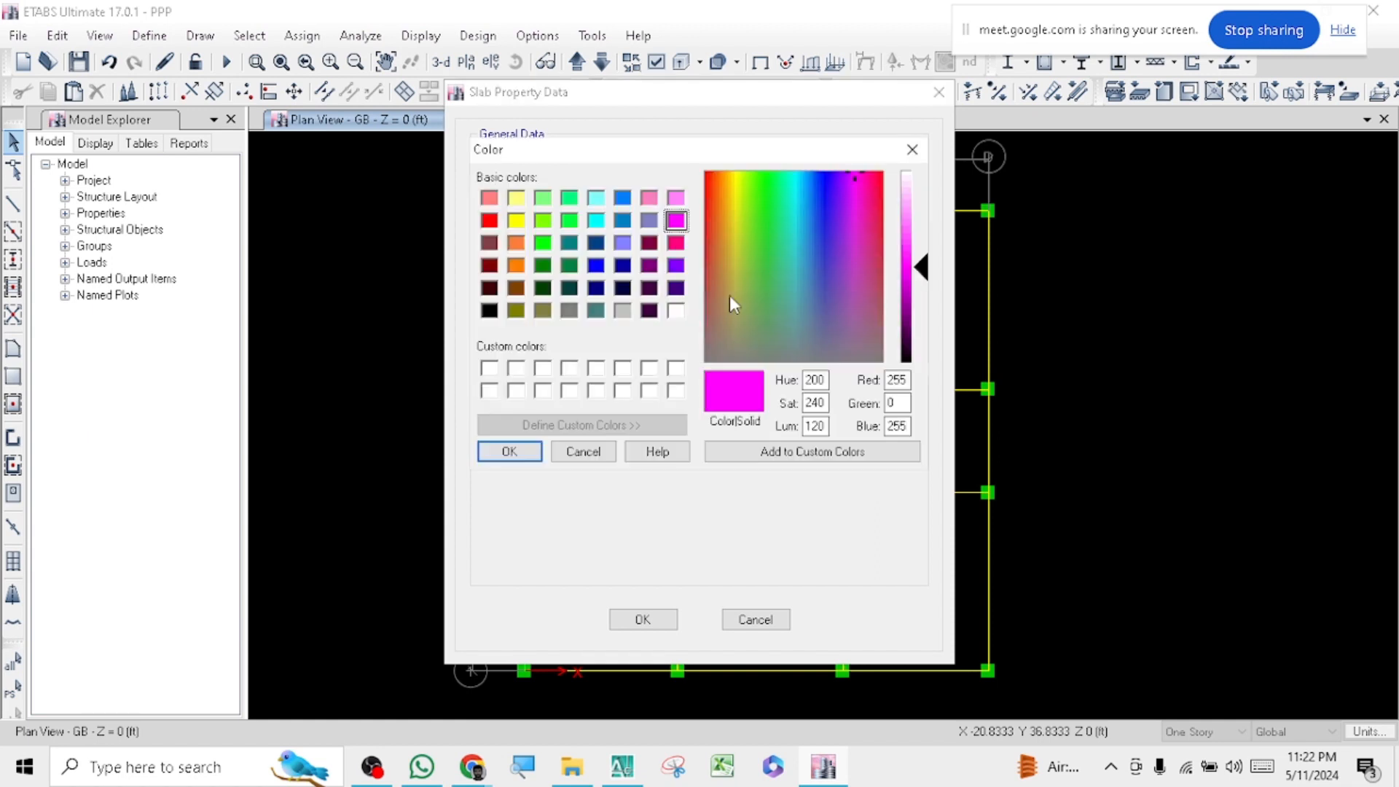
left_click(597, 245)
left_click(509, 451)
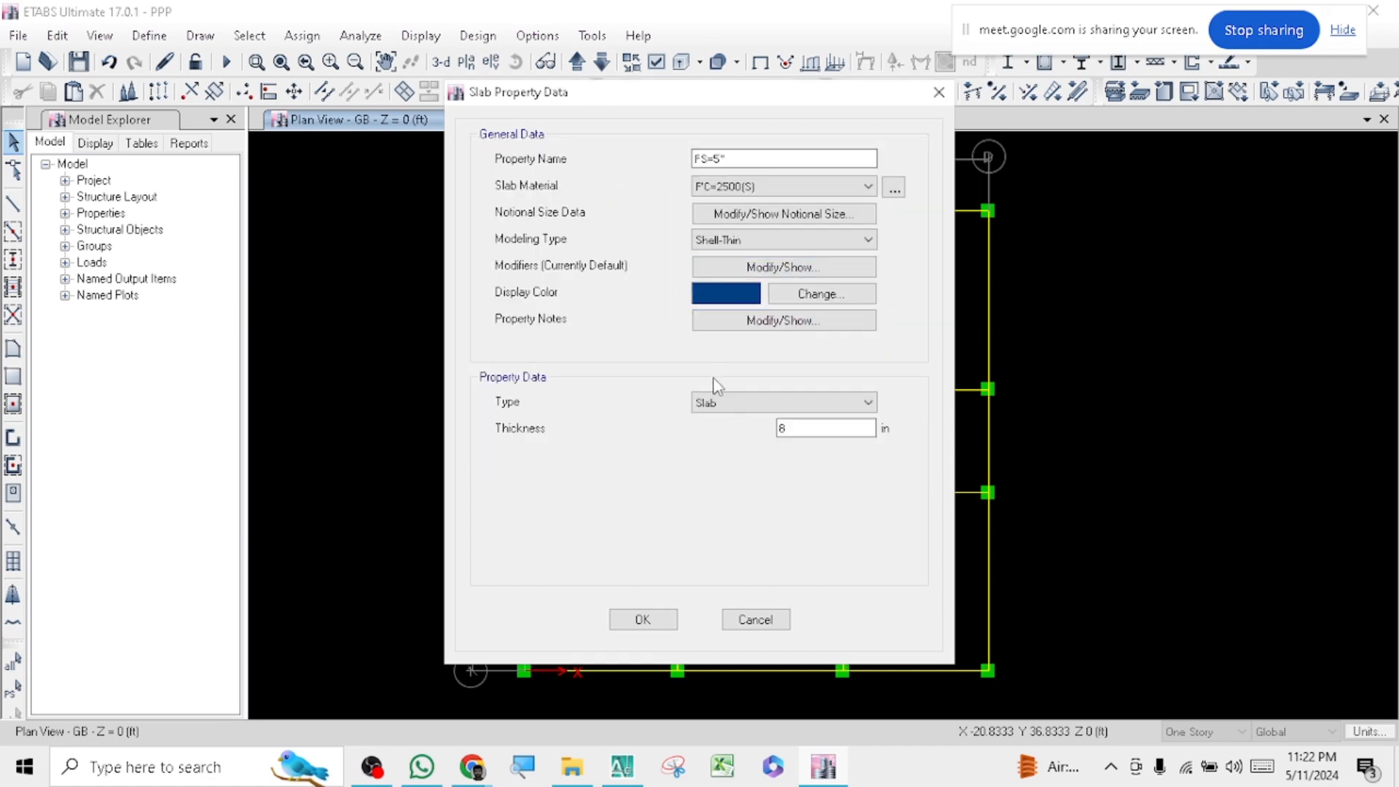
double_click(831, 430)
type("5")
left_click(643, 619)
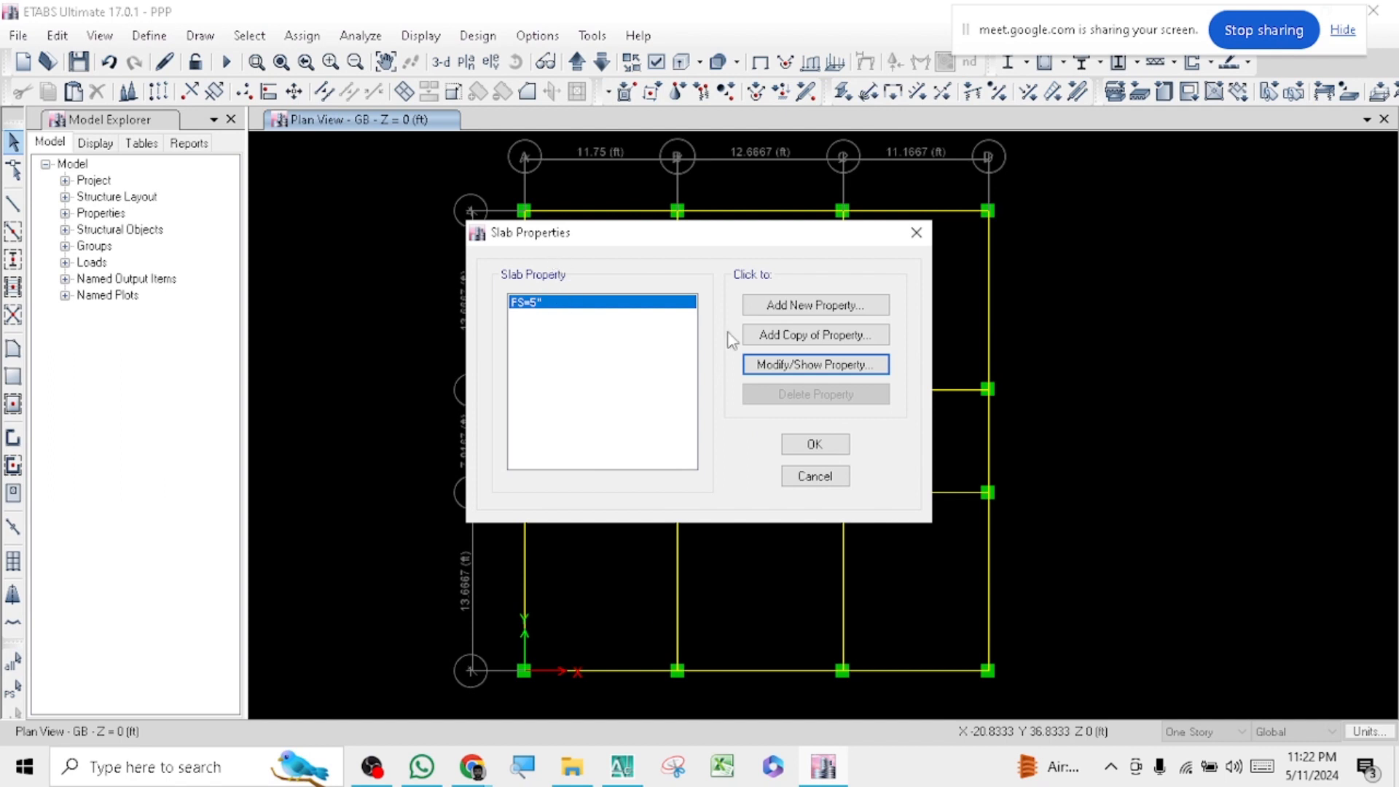
- Add a copy of the FS=5" slab property named BS=5" with an orange display color
left_click(809, 337)
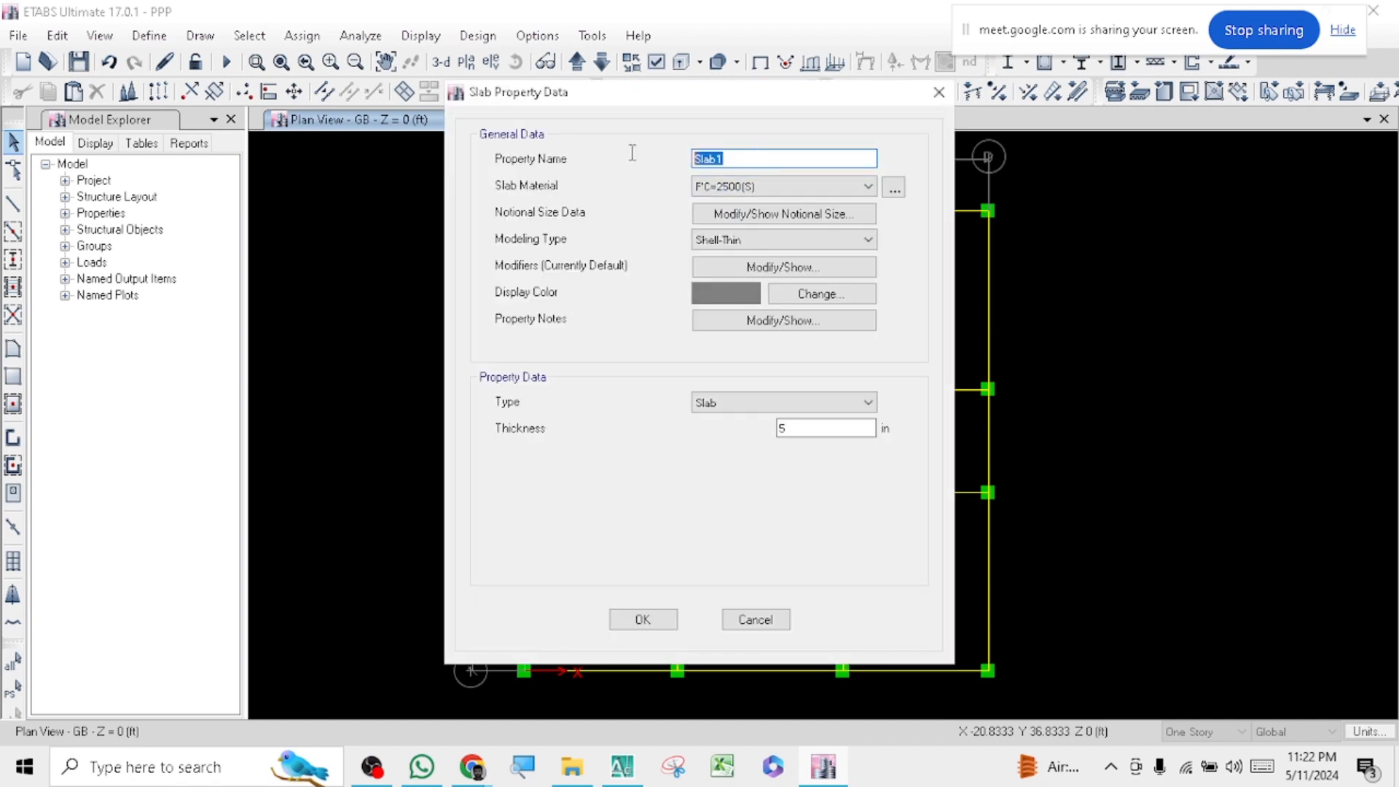
type("BATH")
key("BackSpace")
key("BackSpace")
key("BackSpace")
type("S=5\"")
left_click(717, 295)
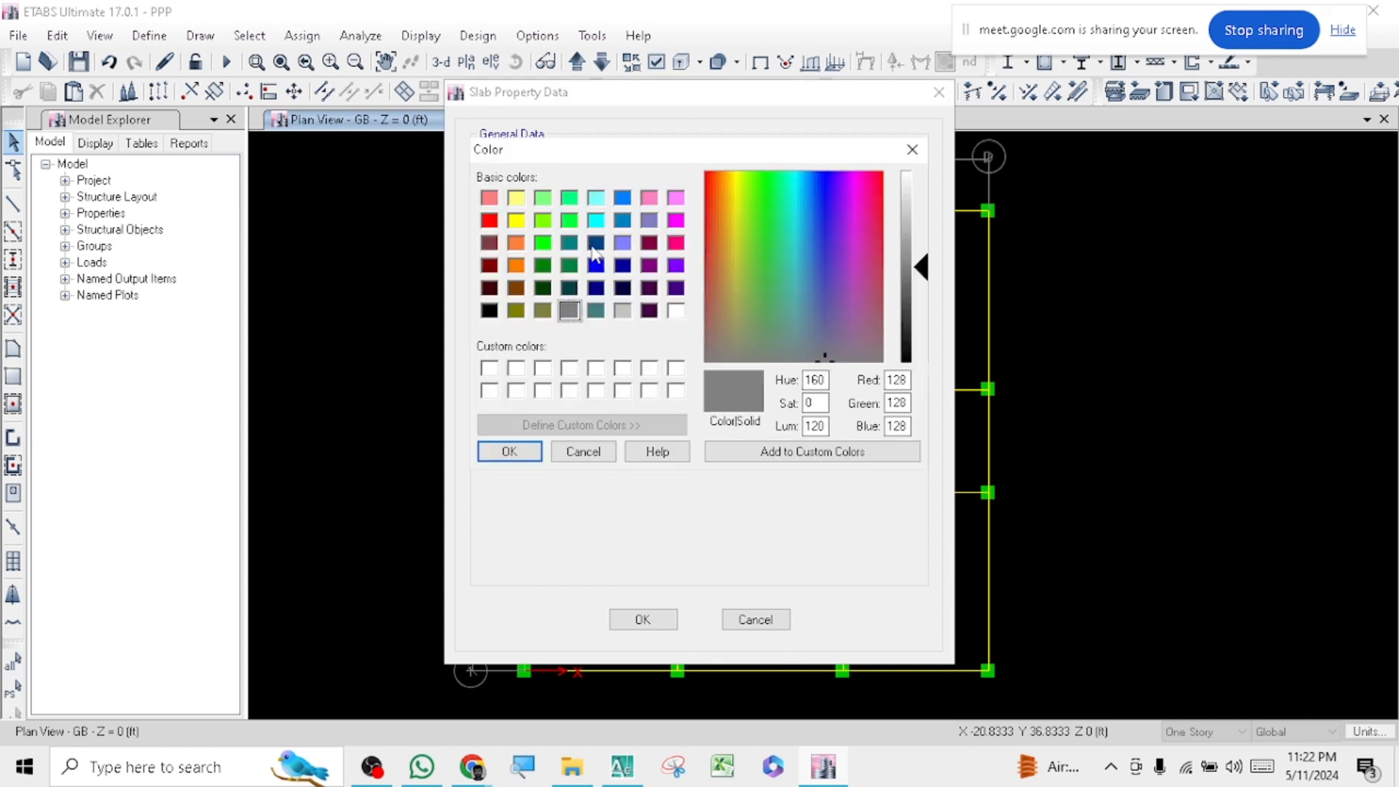
left_click(517, 265)
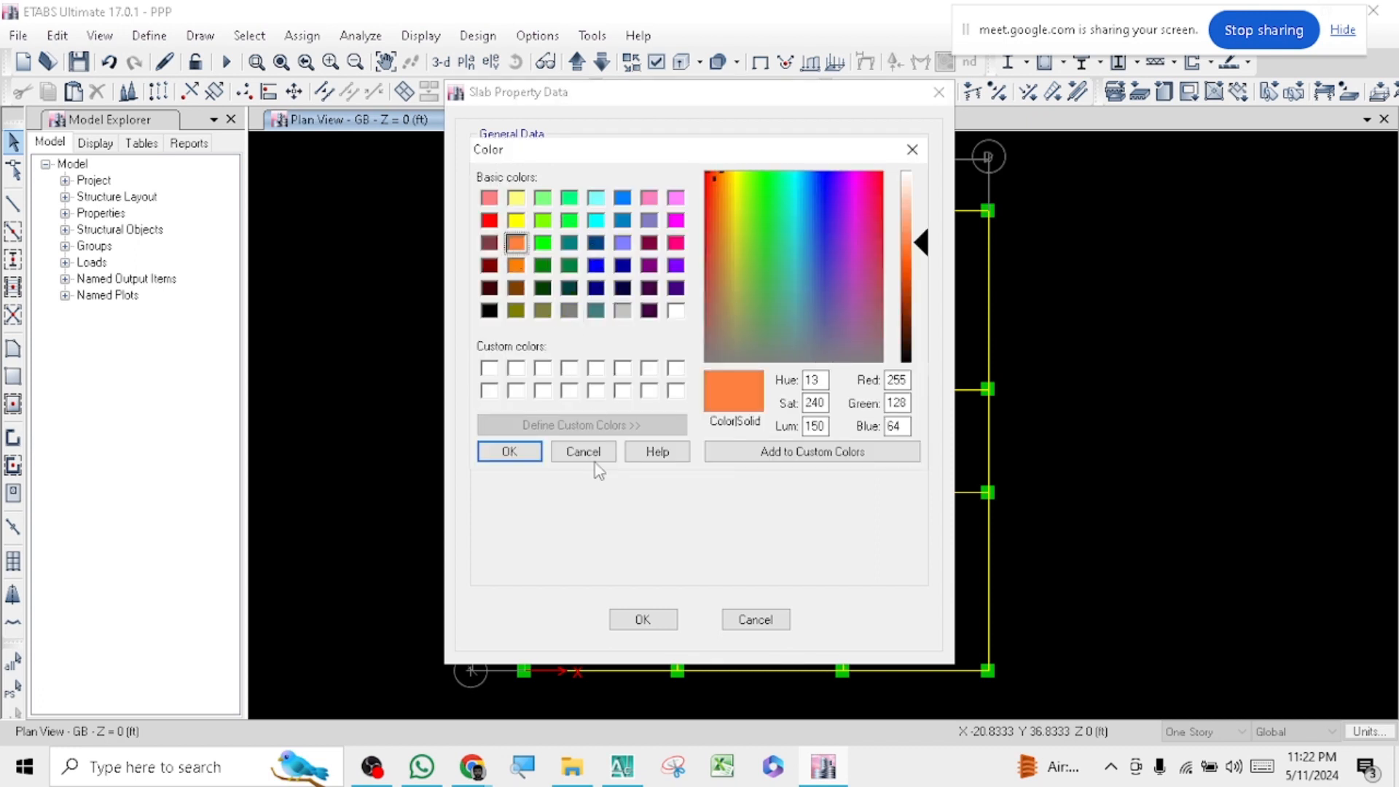
left_click(509, 451)
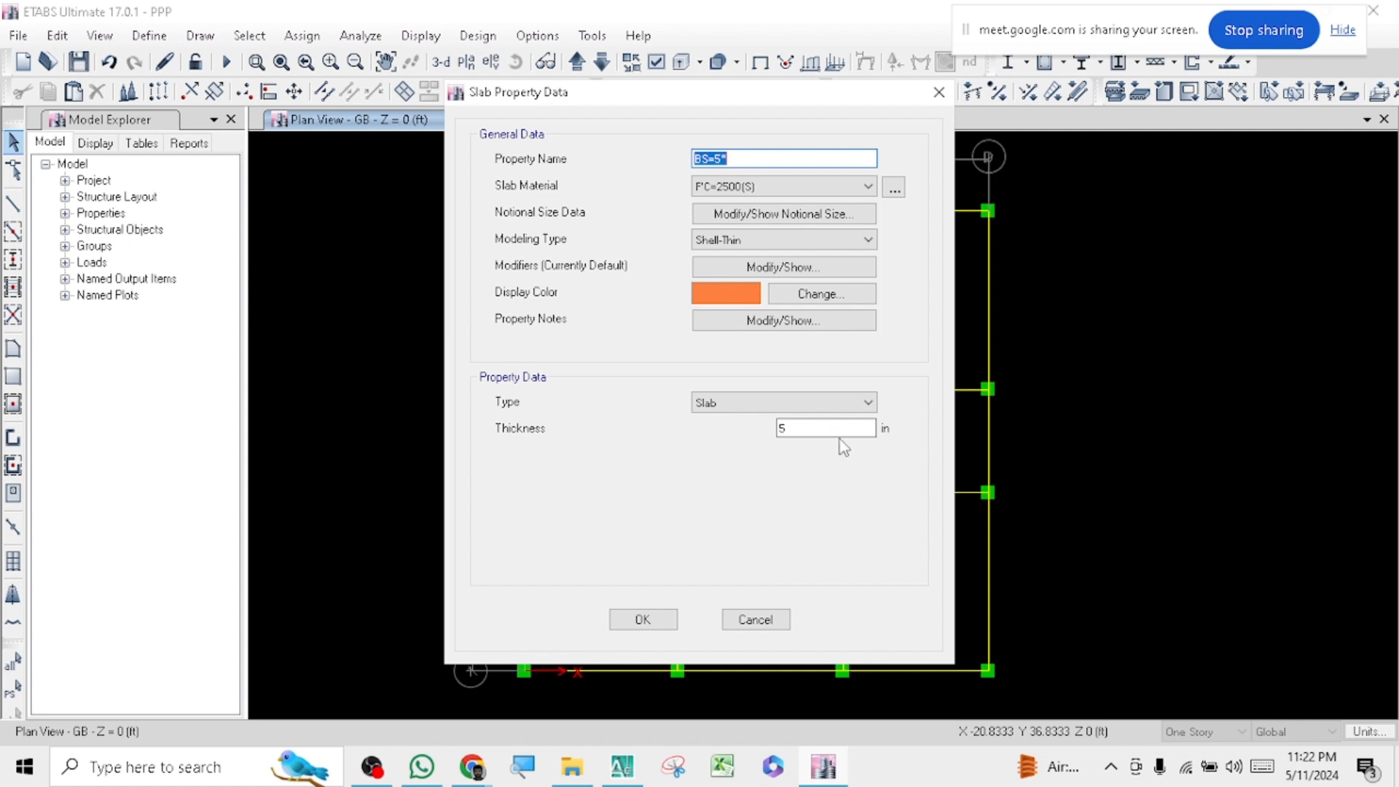
left_click(645, 618)
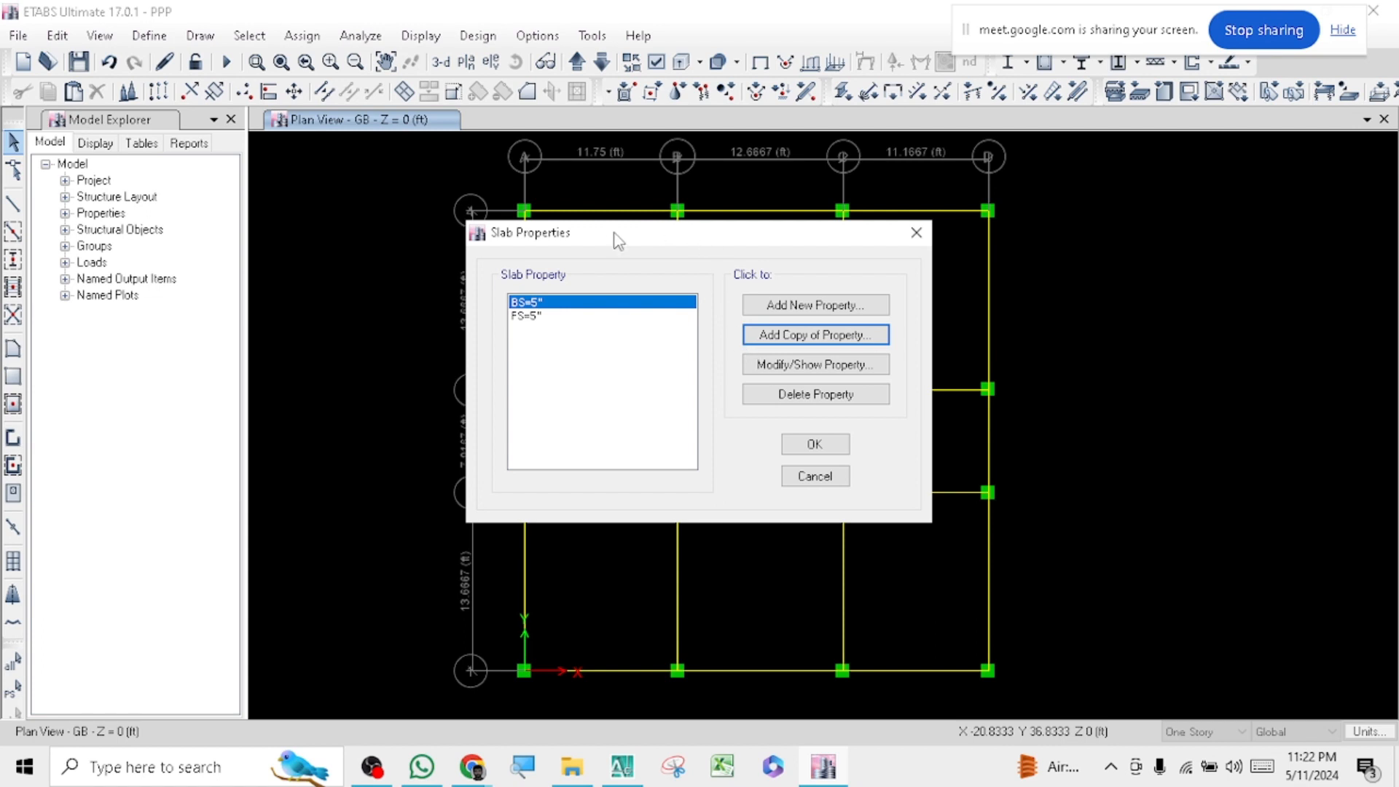
- Add a copy of the BS=5" slab property and name it SS=6"
left_click_drag(618, 240, 1106, 187)
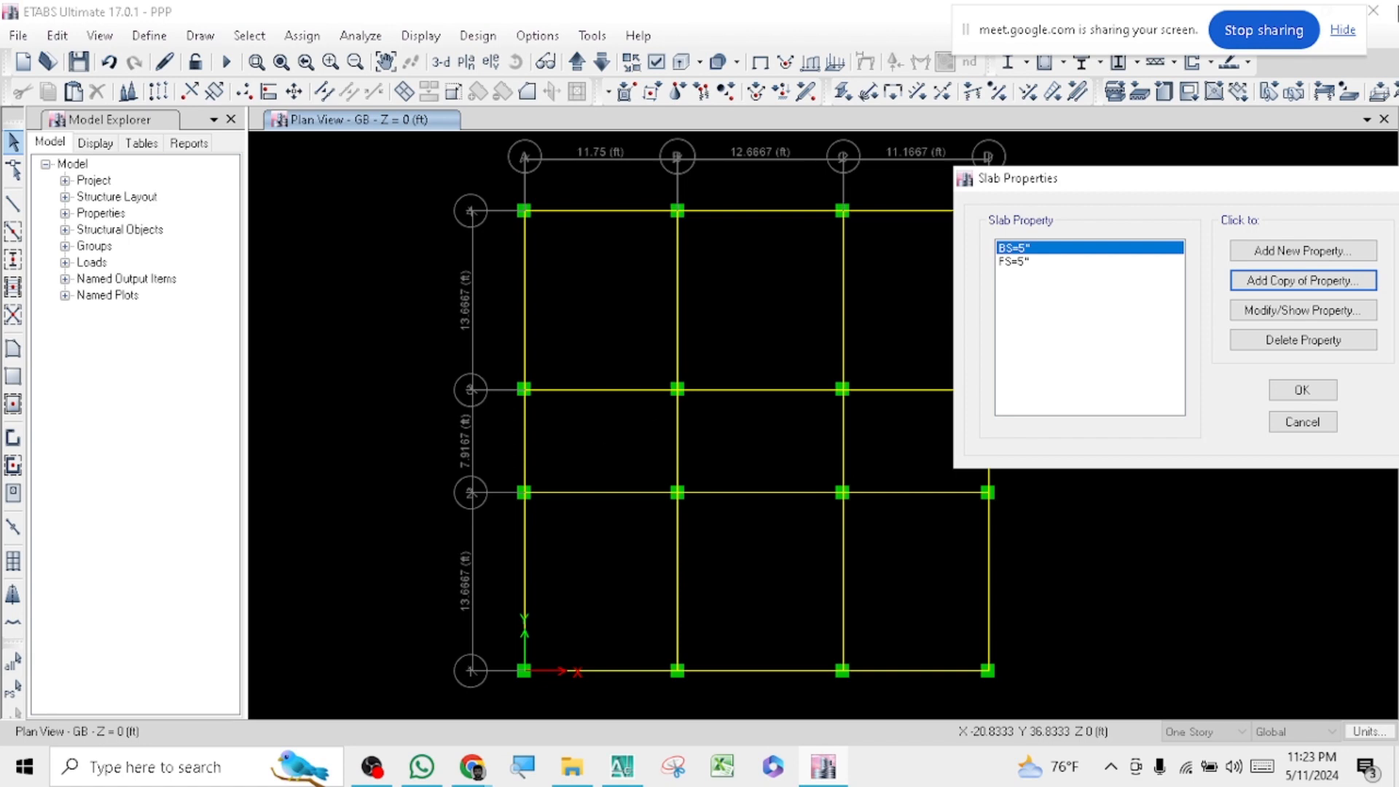
left_click(1303, 280)
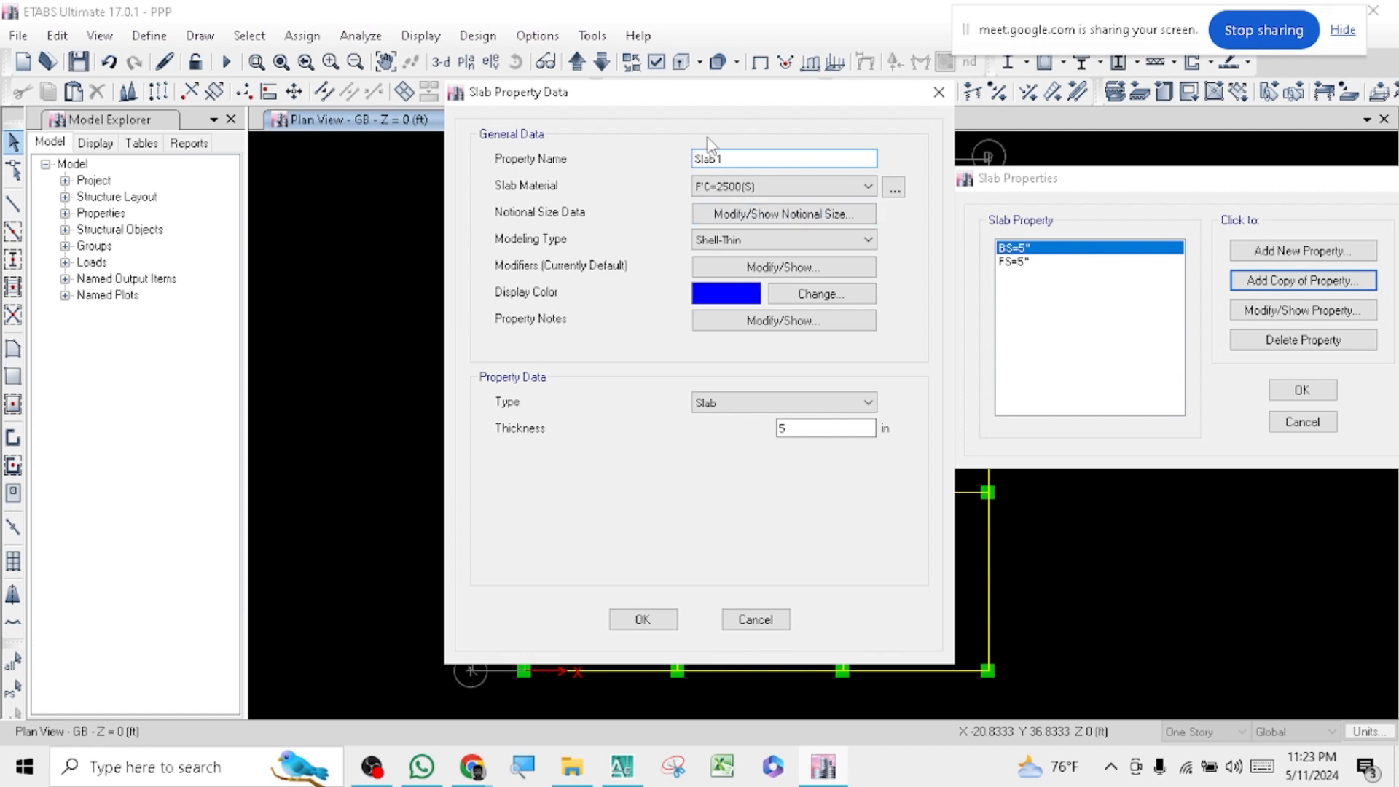
left_click_drag(728, 159, 690, 164)
type("SSS")
key("BackSpace")
type("=6\"")
- Define SS=6" as a Membrane with special one-way load distribution and a thickness of 6 in
left_click(764, 240)
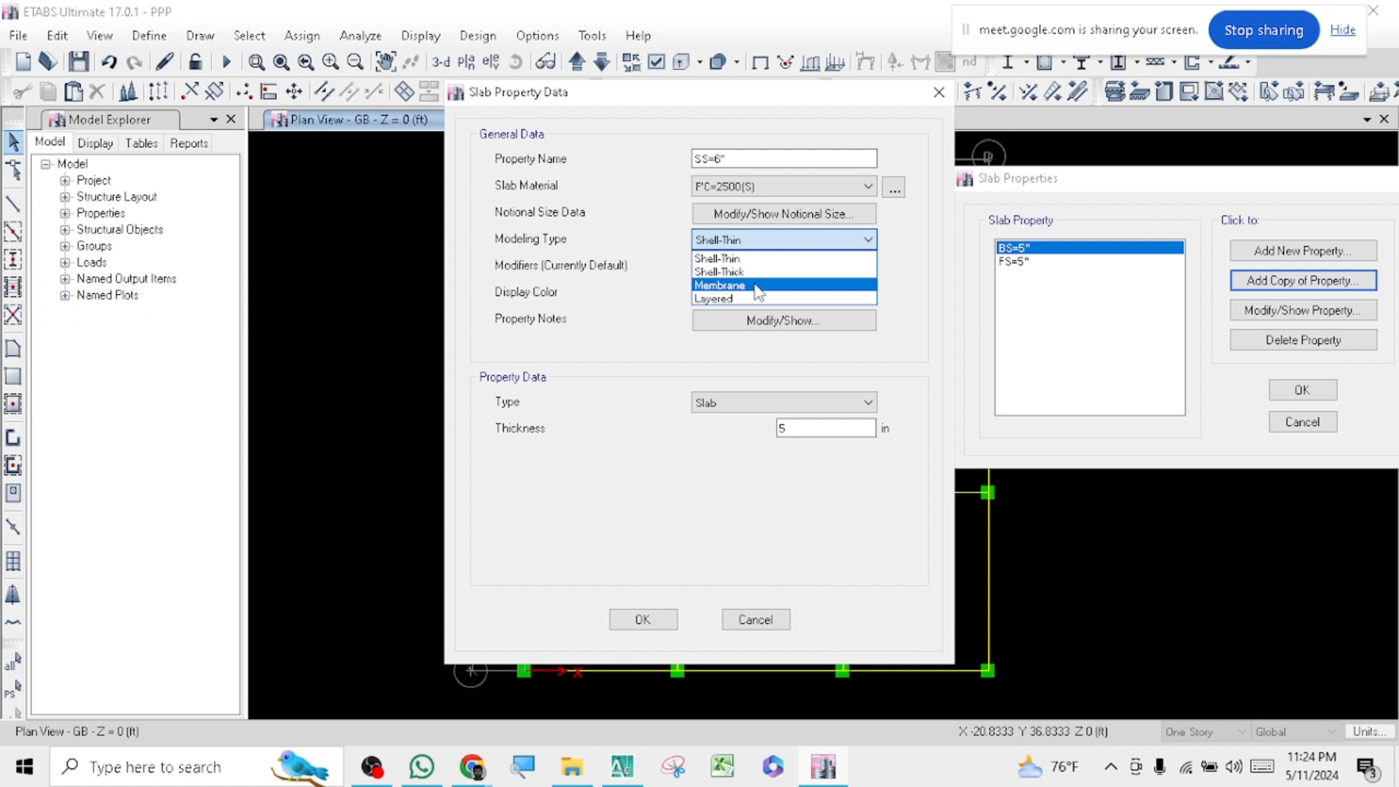
left_click(758, 286)
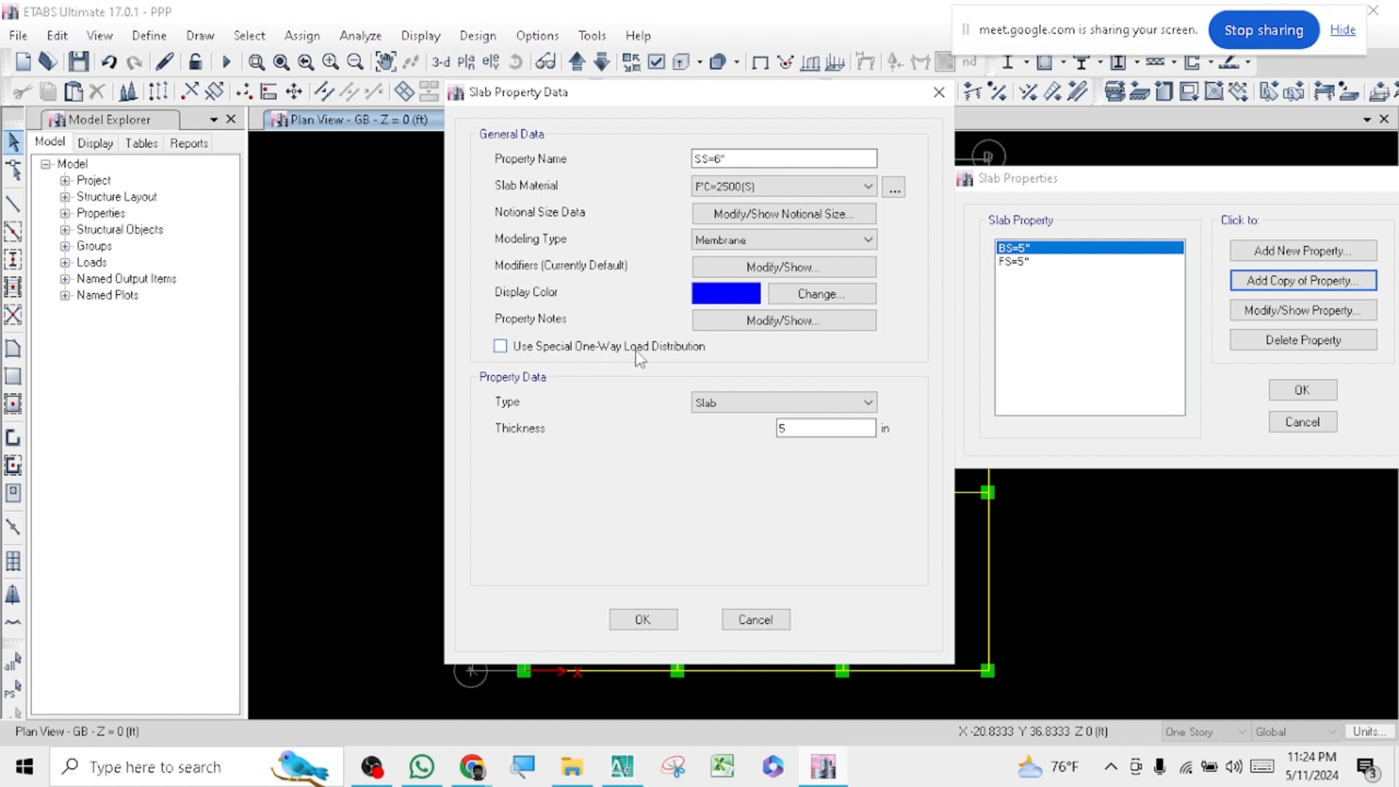
left_click(502, 347)
left_click_drag(811, 428, 728, 429)
type("6")
left_click(643, 618)
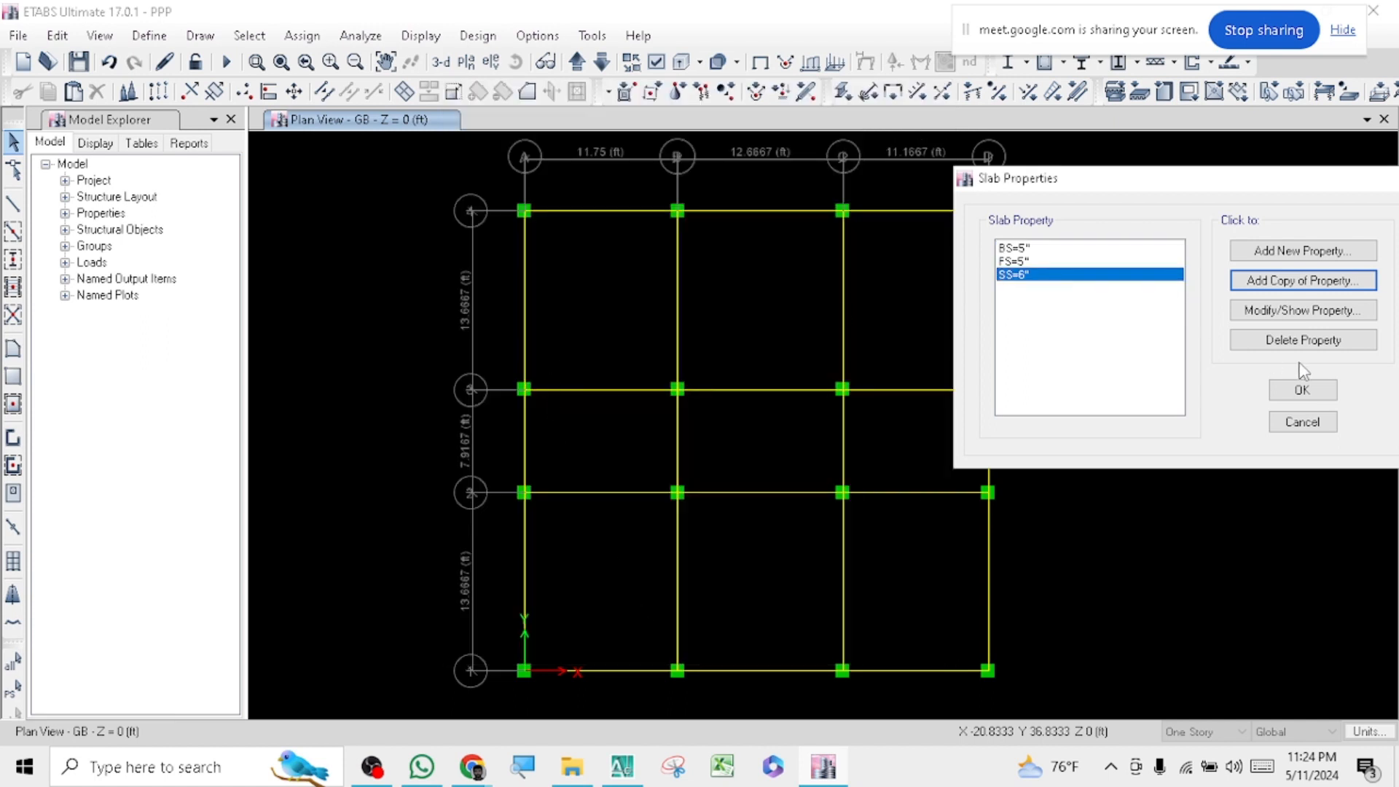
- Accept the list of slab properties and save the model
left_click(1302, 390)
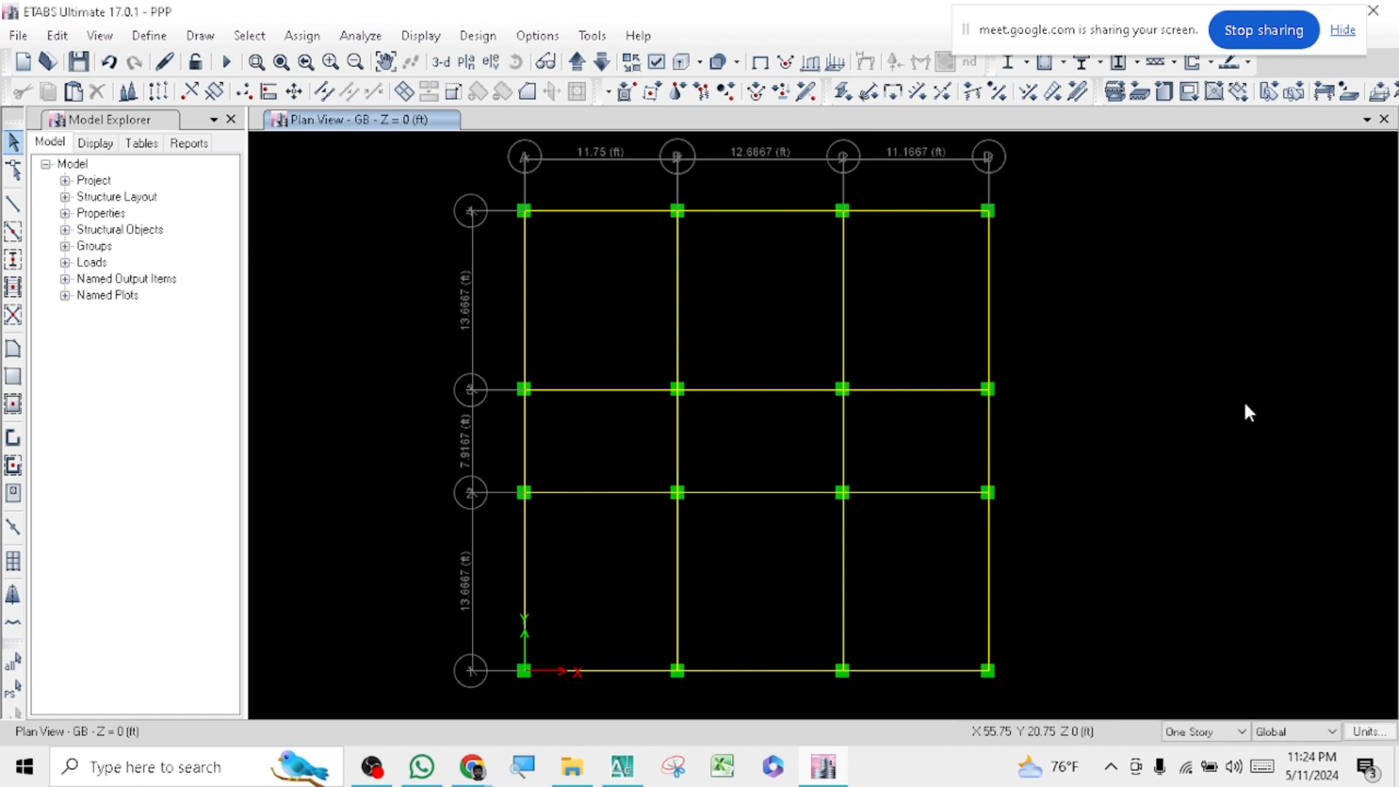
left_click(78, 61)
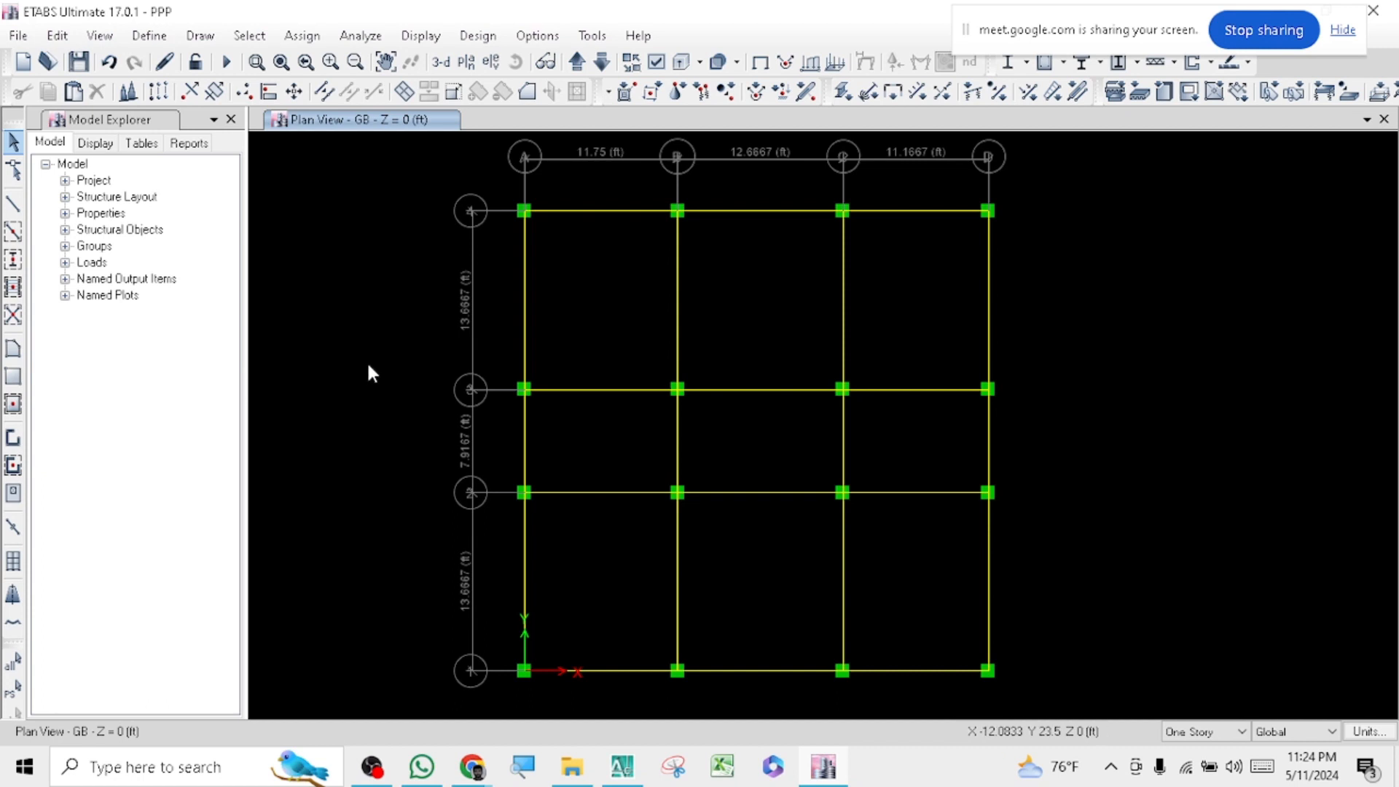
left_click(384, 776)
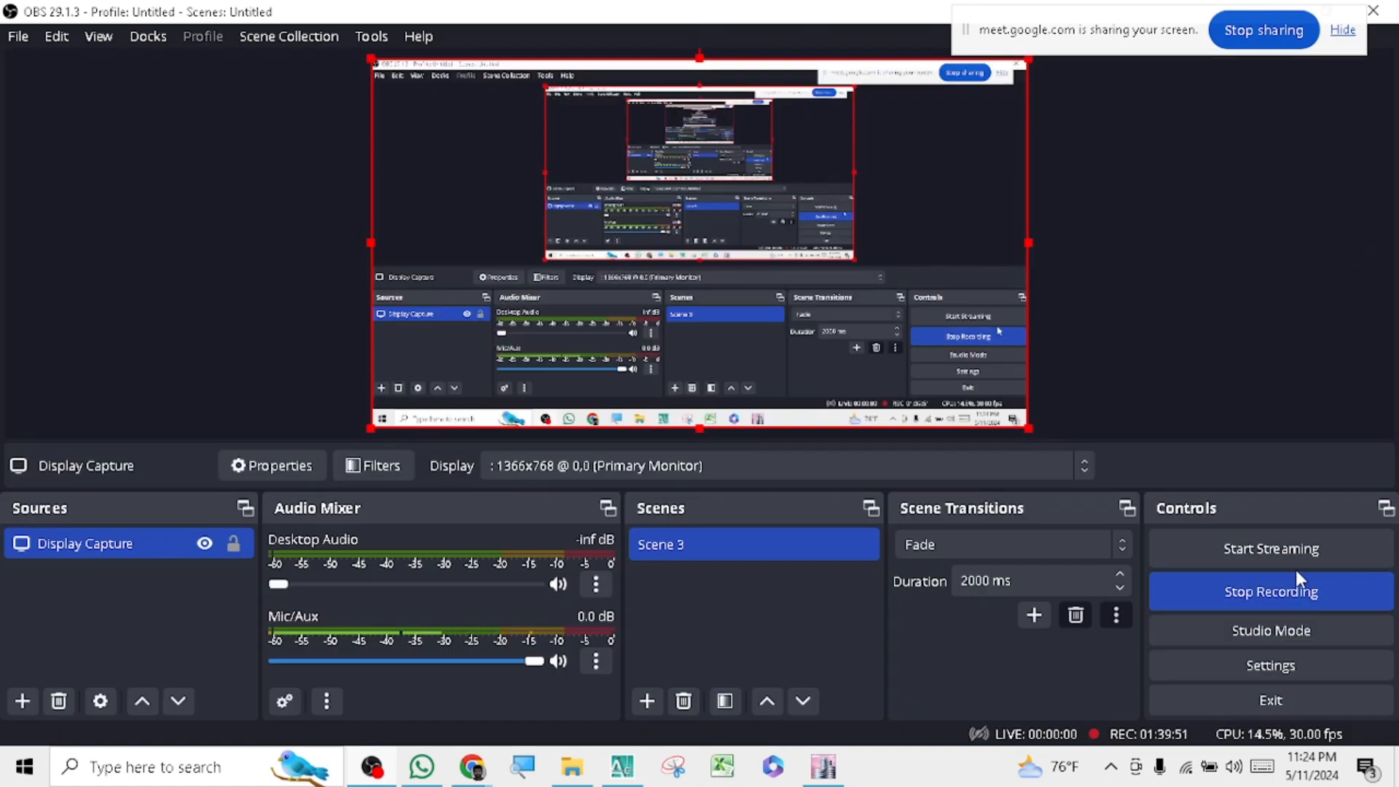